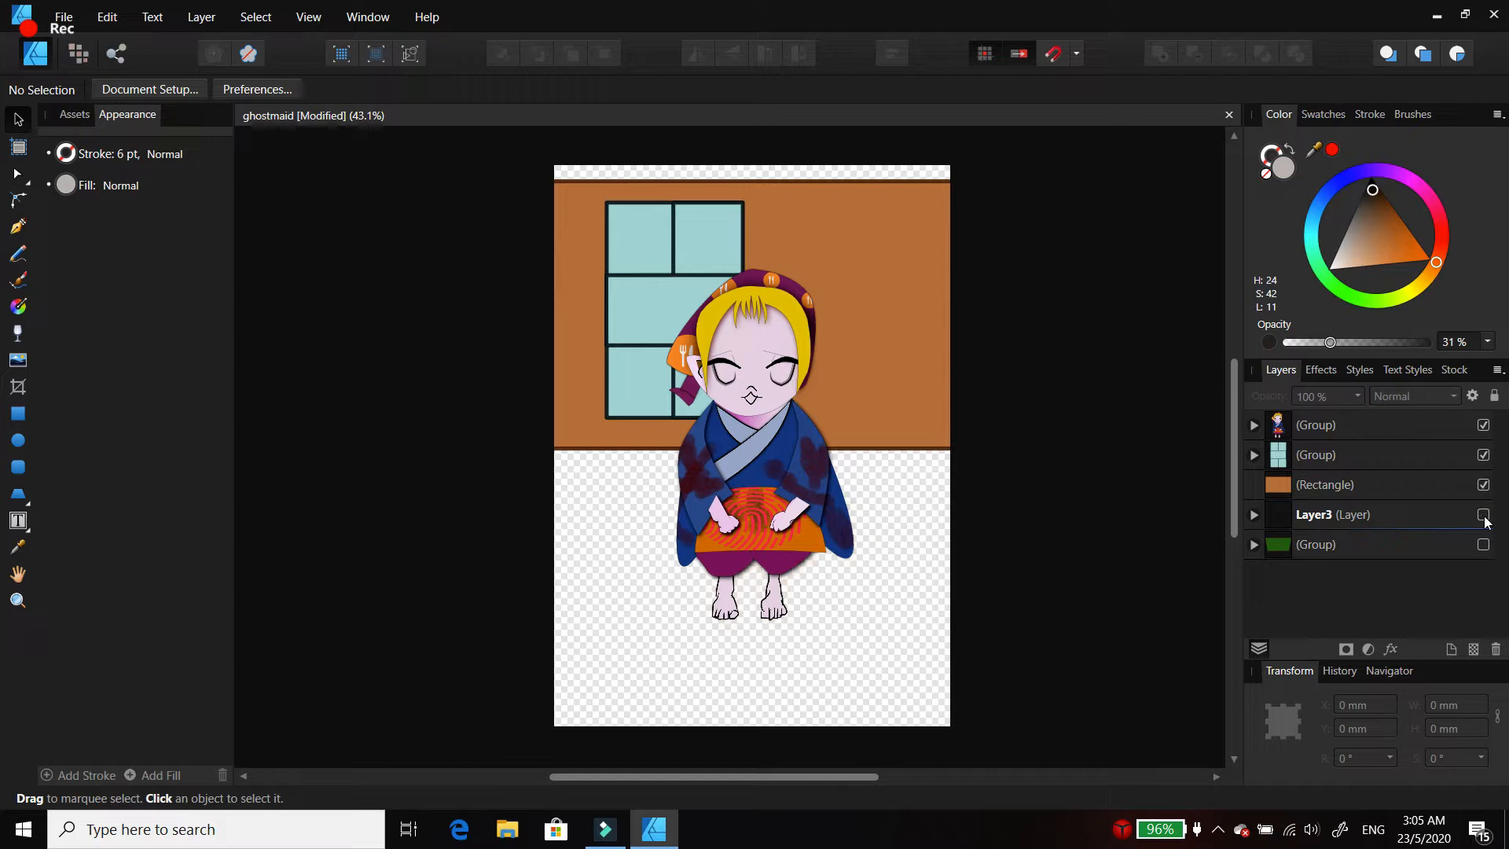
Step: Hide the brown wall rectangle and the window group, and expand the character group to look through its layers
left_click(1483, 485)
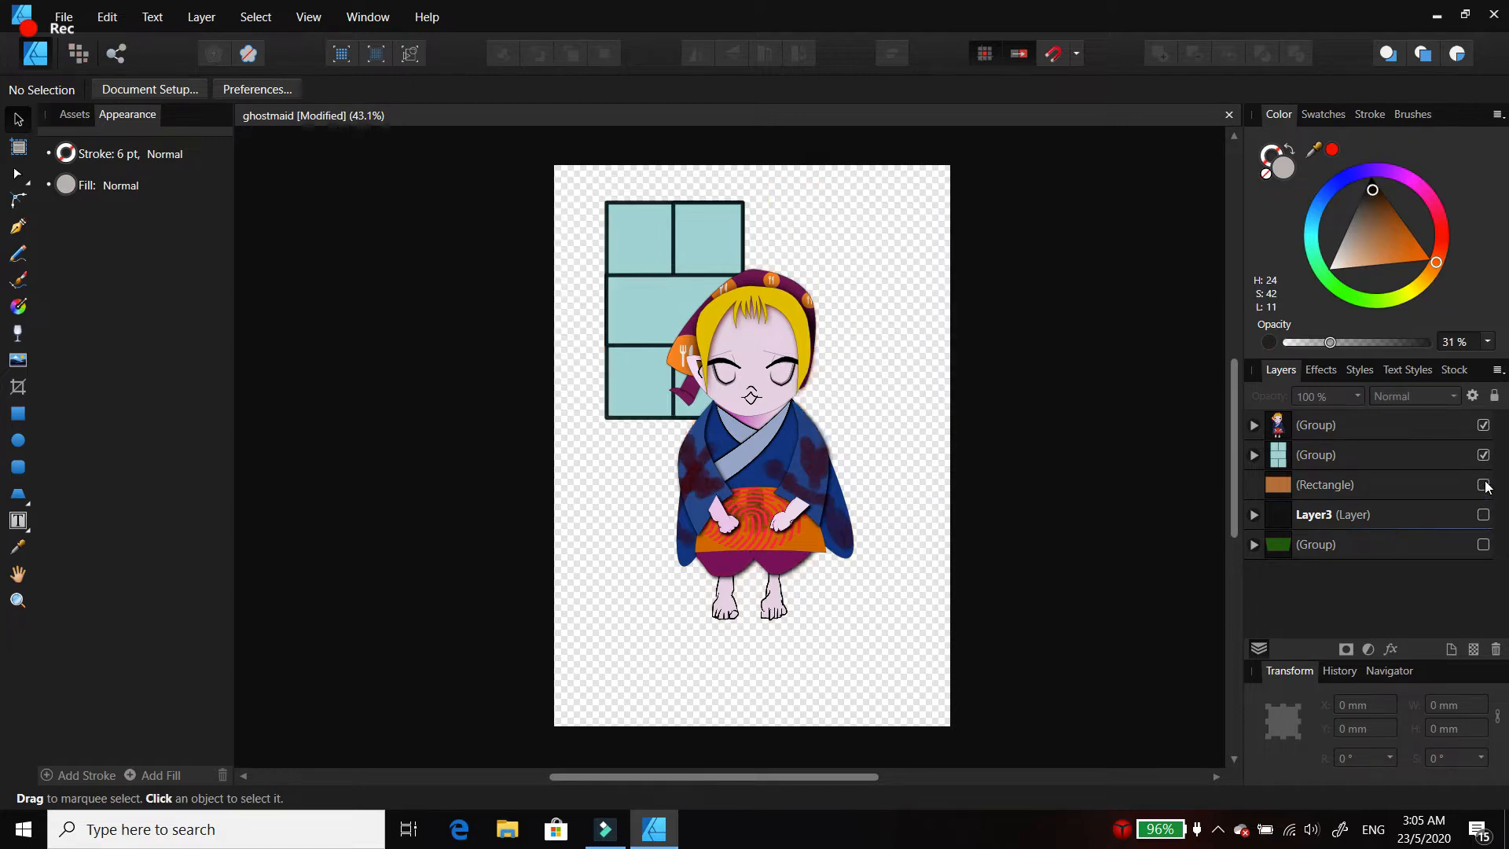
left_click(1483, 455)
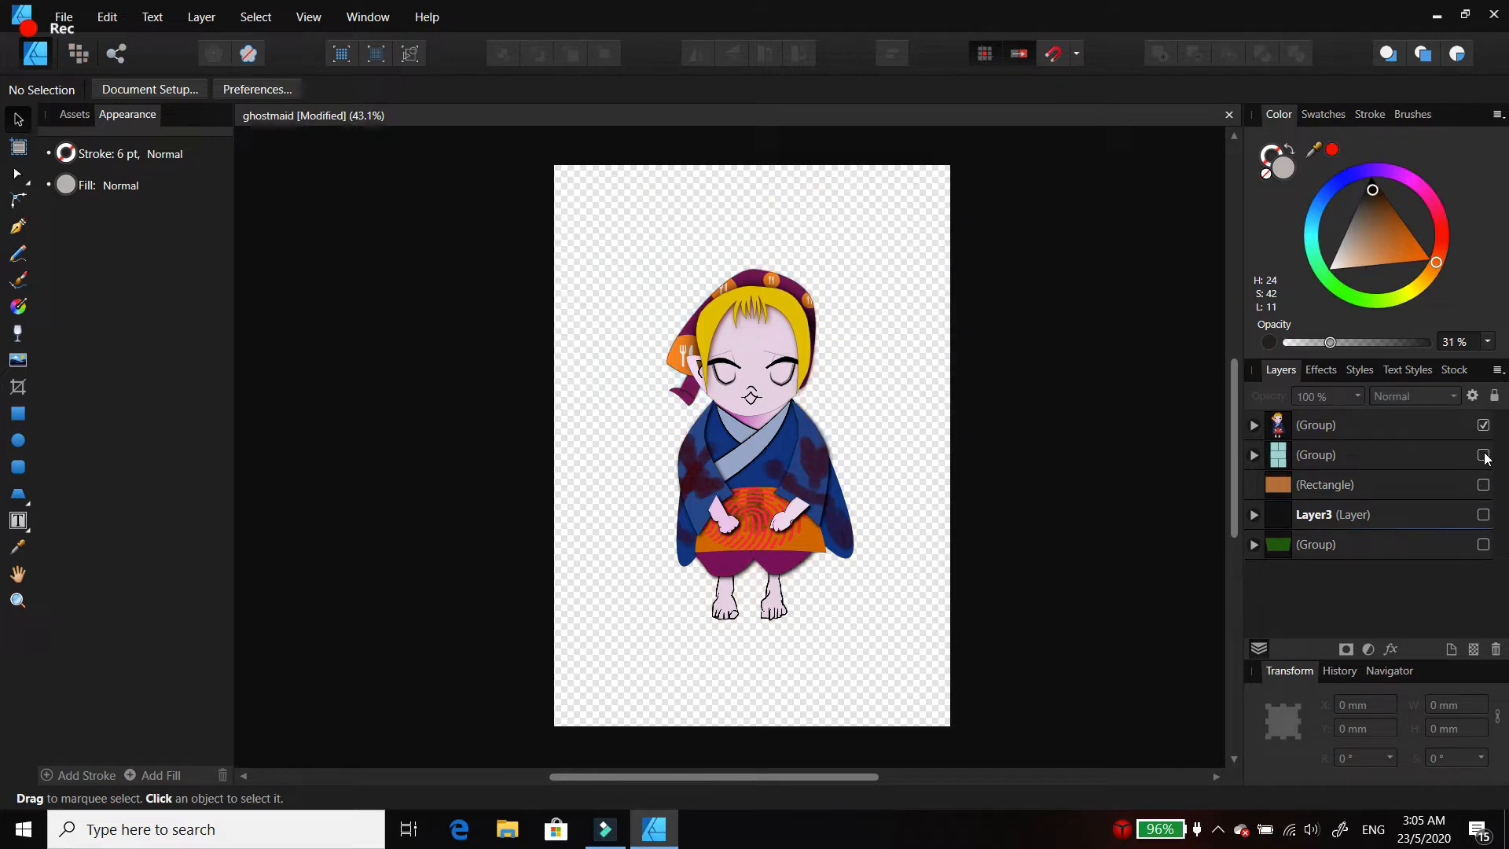
left_click(1255, 425)
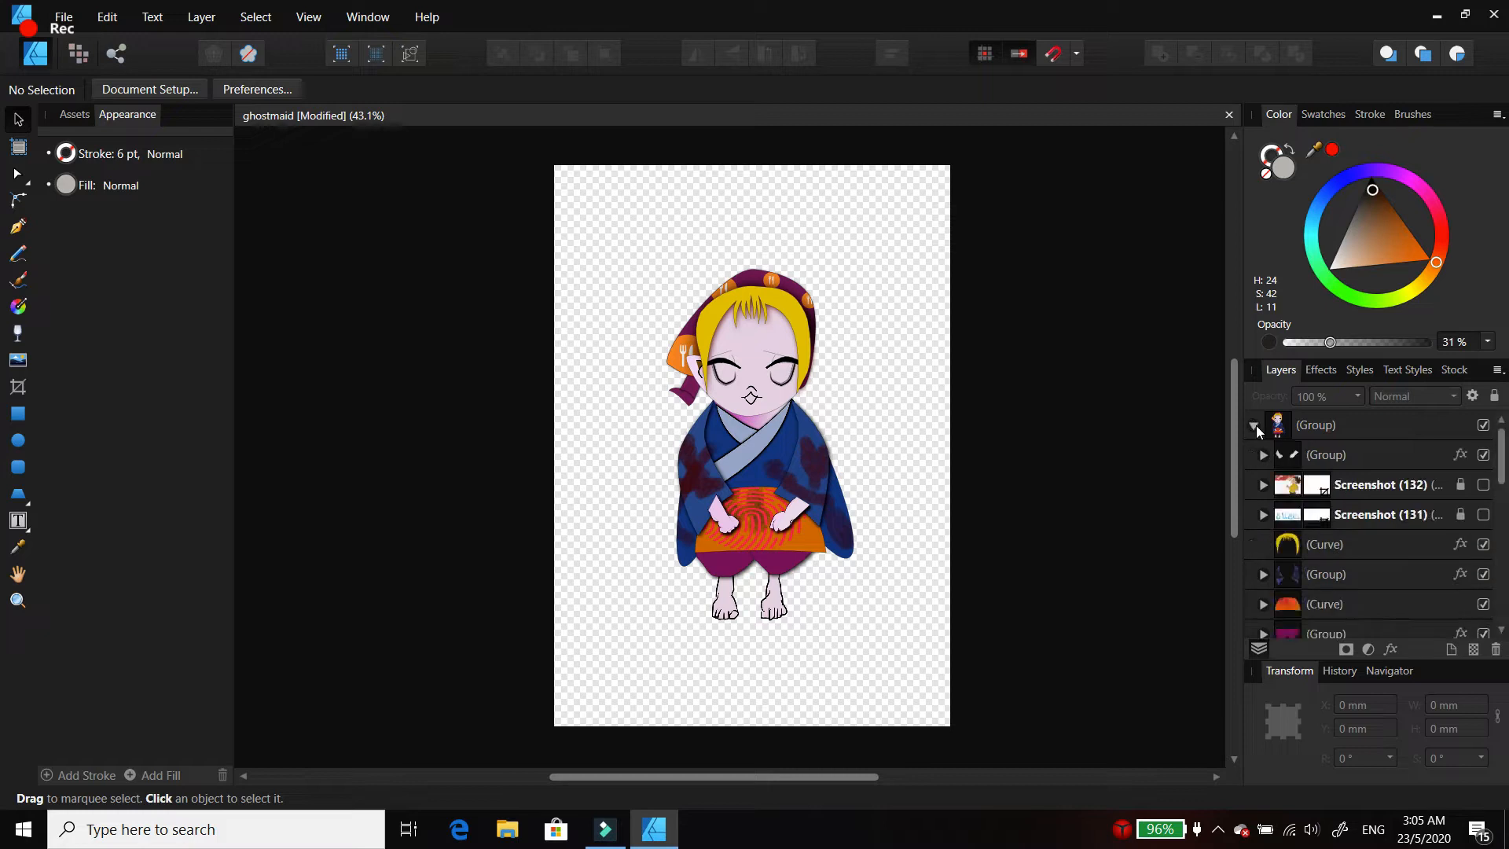
scroll(1376, 524, "down", 5)
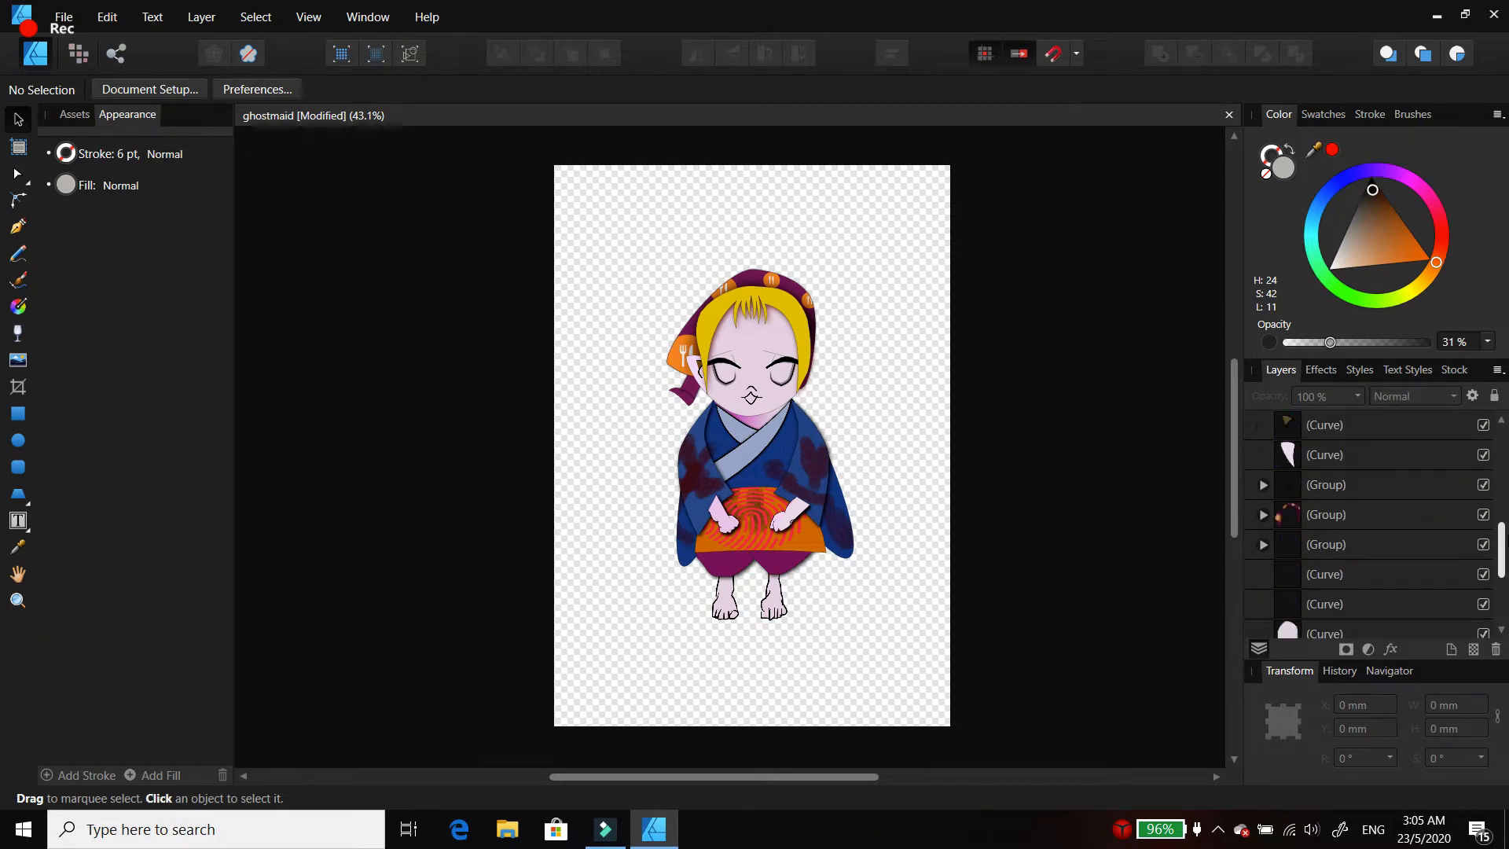
scroll(1376, 524, "down", 3)
scroll(1505, 461, "up", 5)
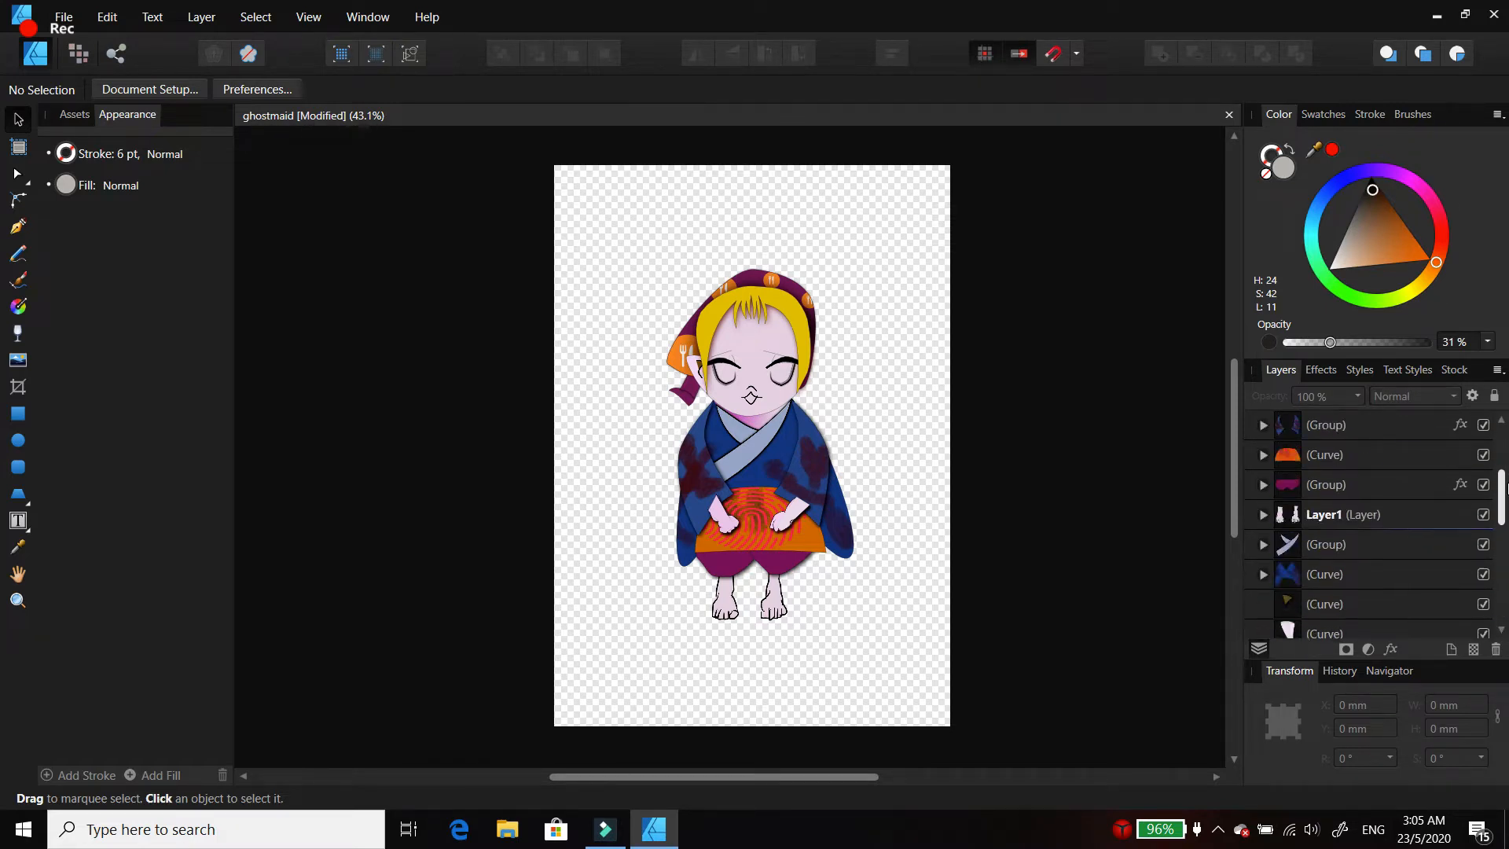
scroll(1505, 461, "up", 1)
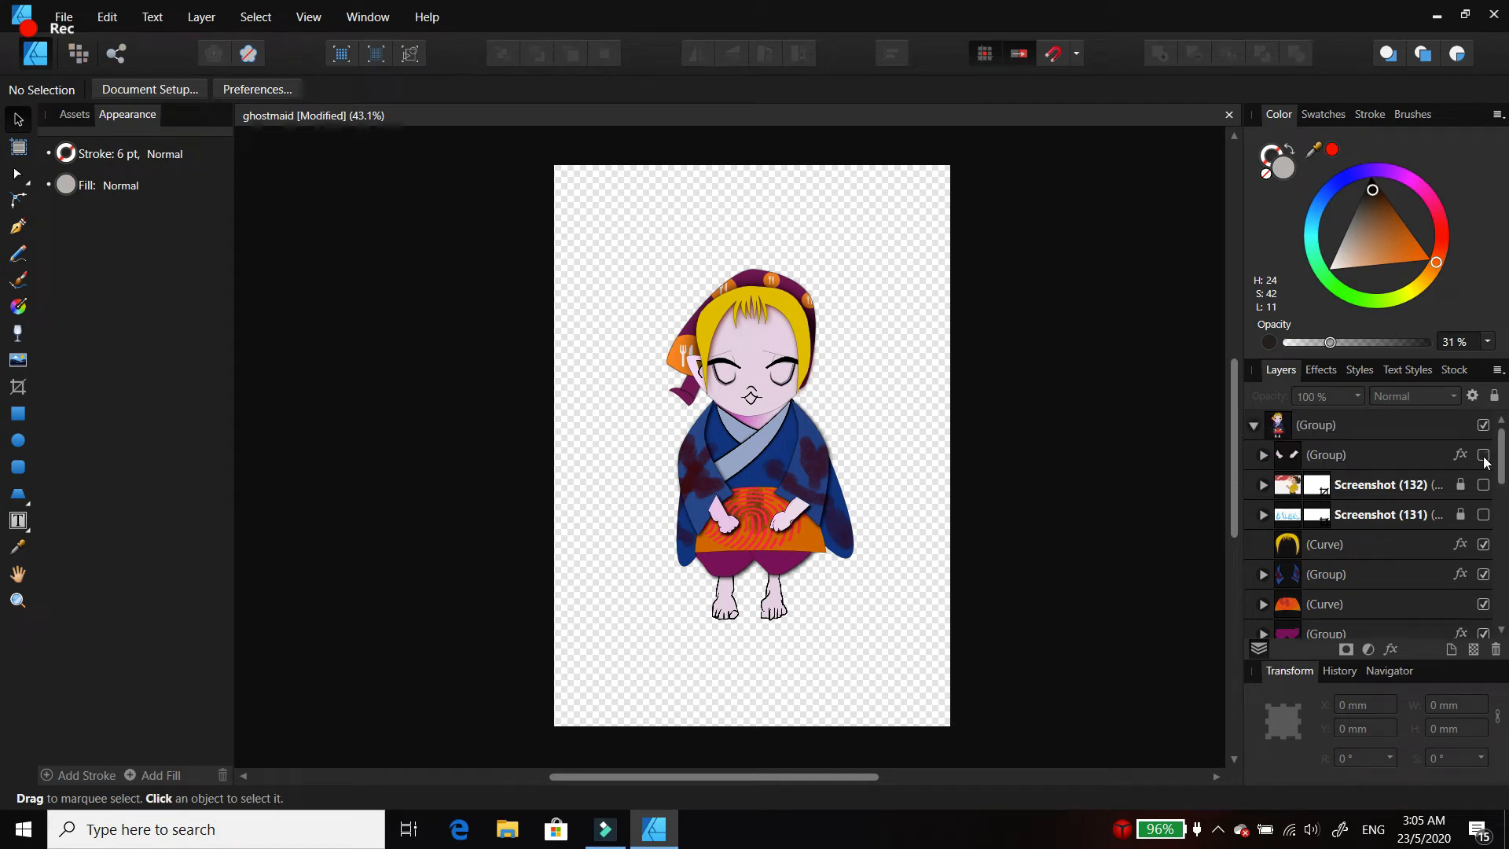
Step: Hide the character's hands group, yellow hair curve, sleeves group and orange sash curve
left_click(1483, 455)
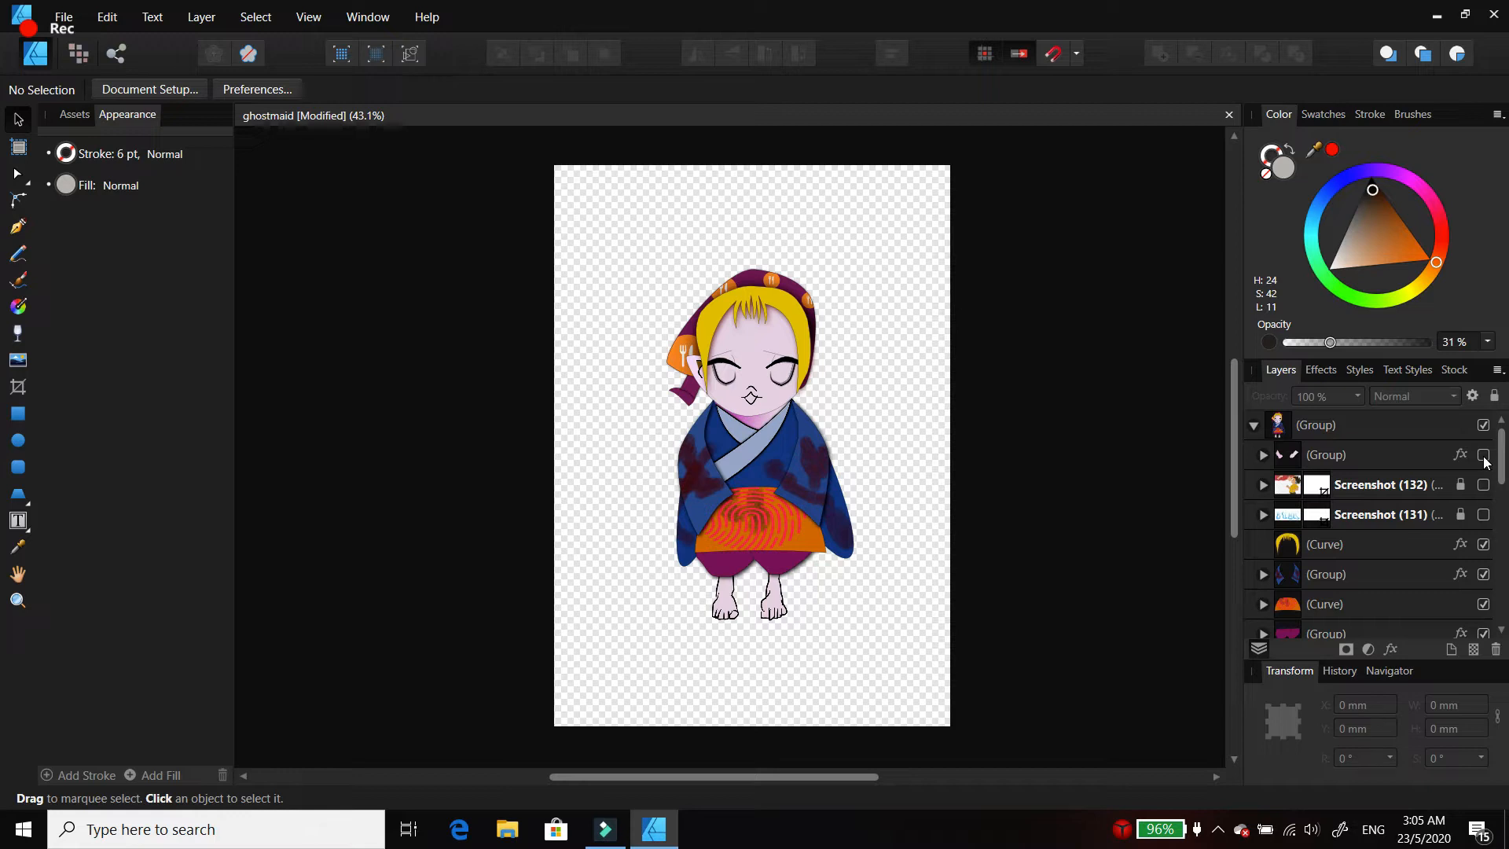
left_click(1483, 545)
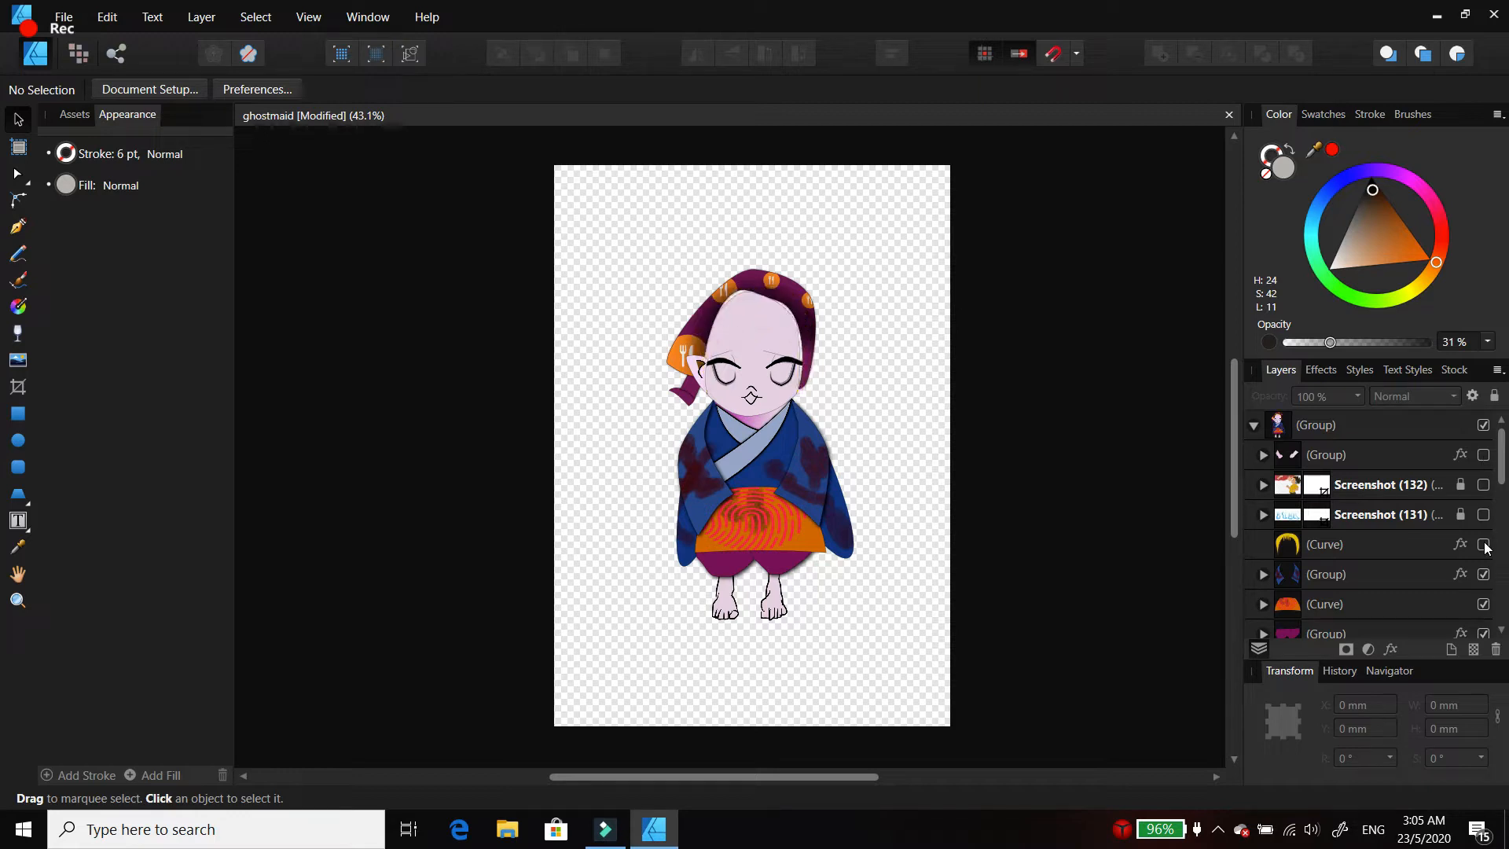
left_click(1483, 574)
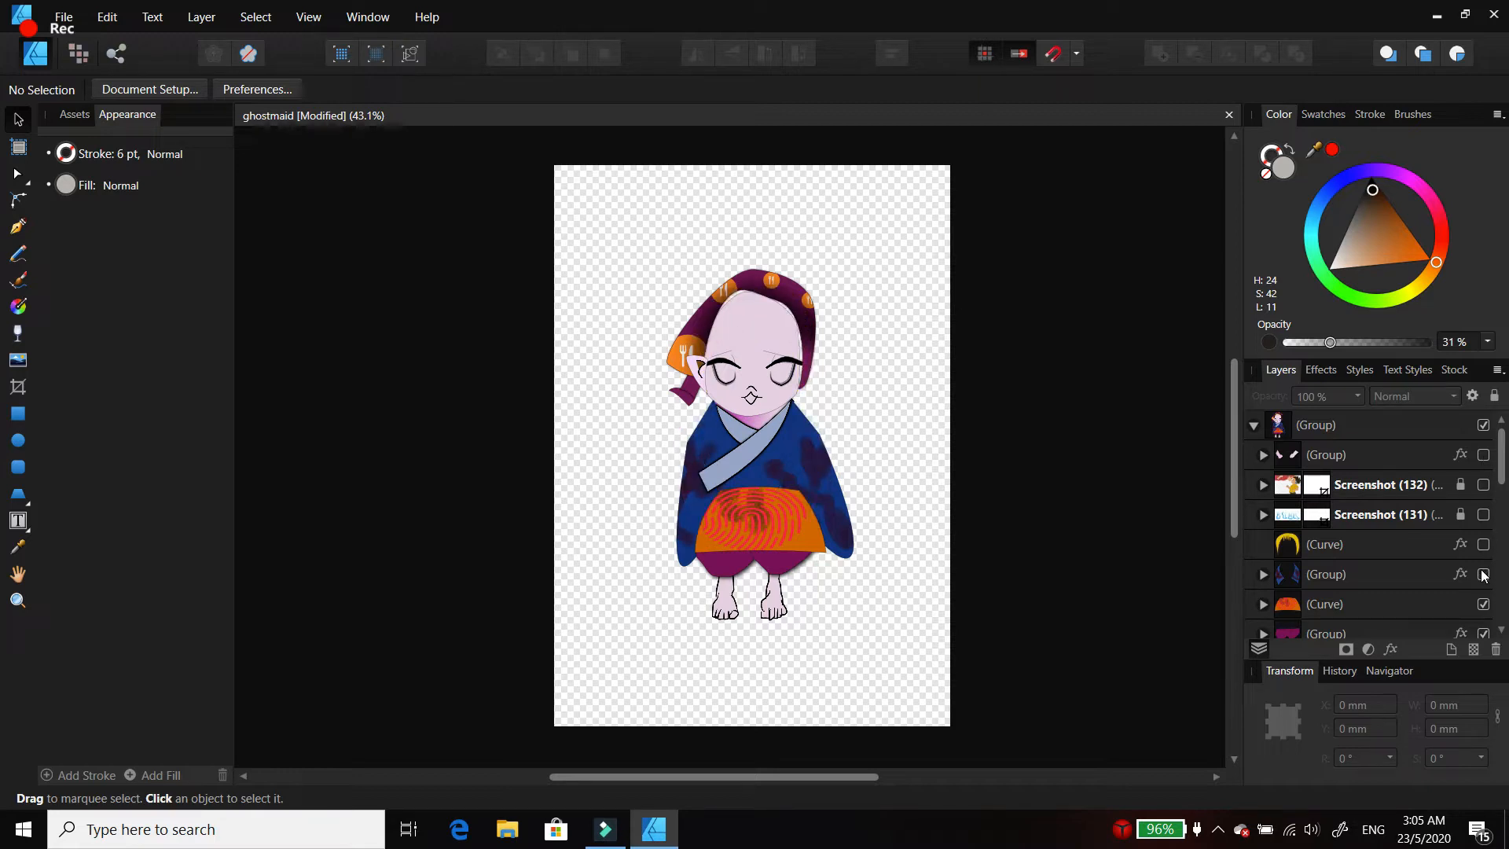
left_click(1483, 605)
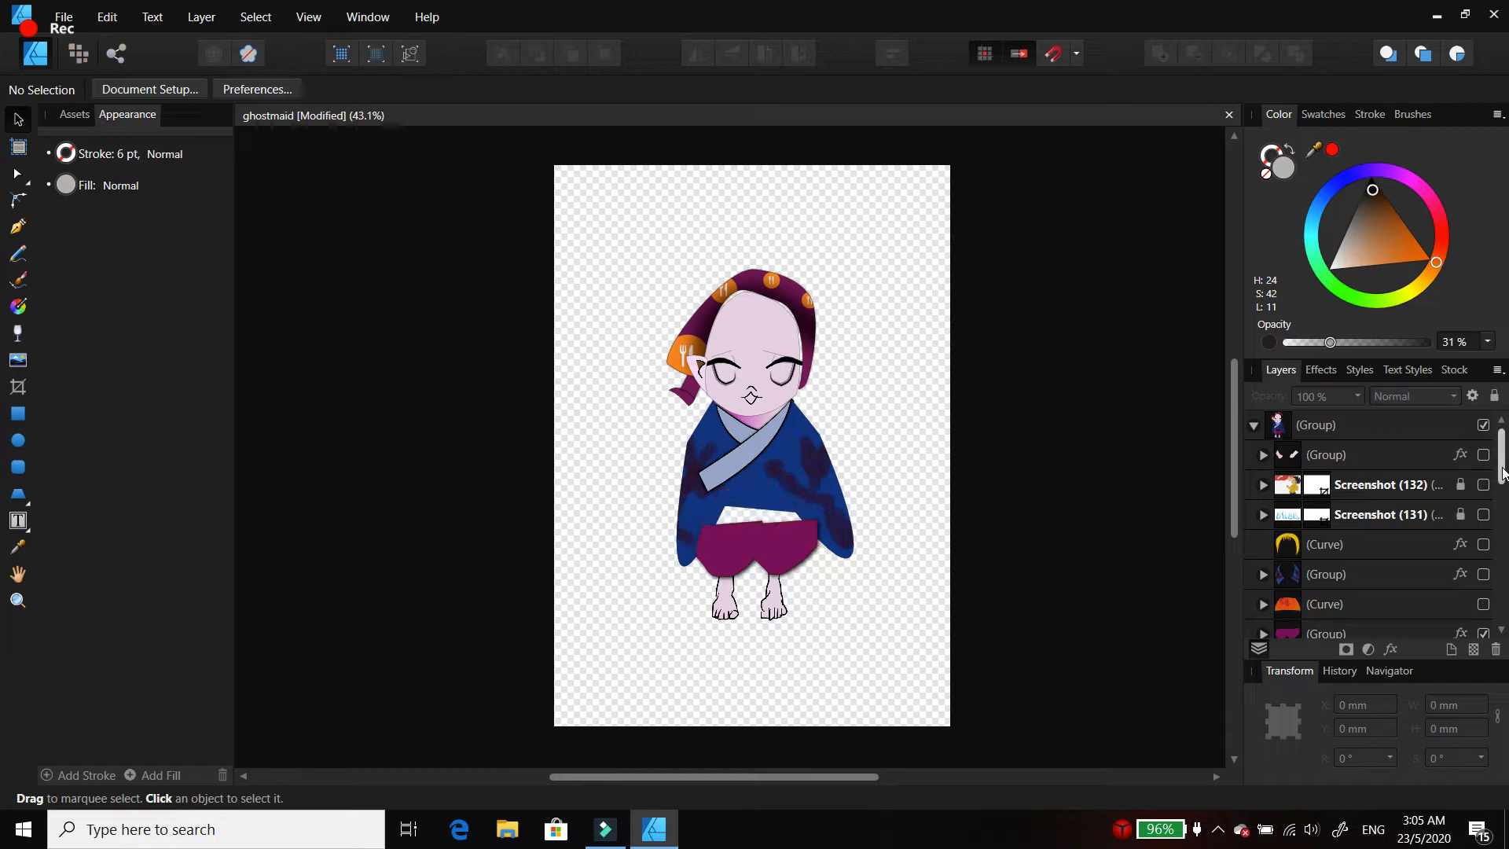
Step: Hide the purple trousers group, the feet on Layer1, the grey collar group and the blue kimono curve
left_click_drag(1504, 459, 1506, 492)
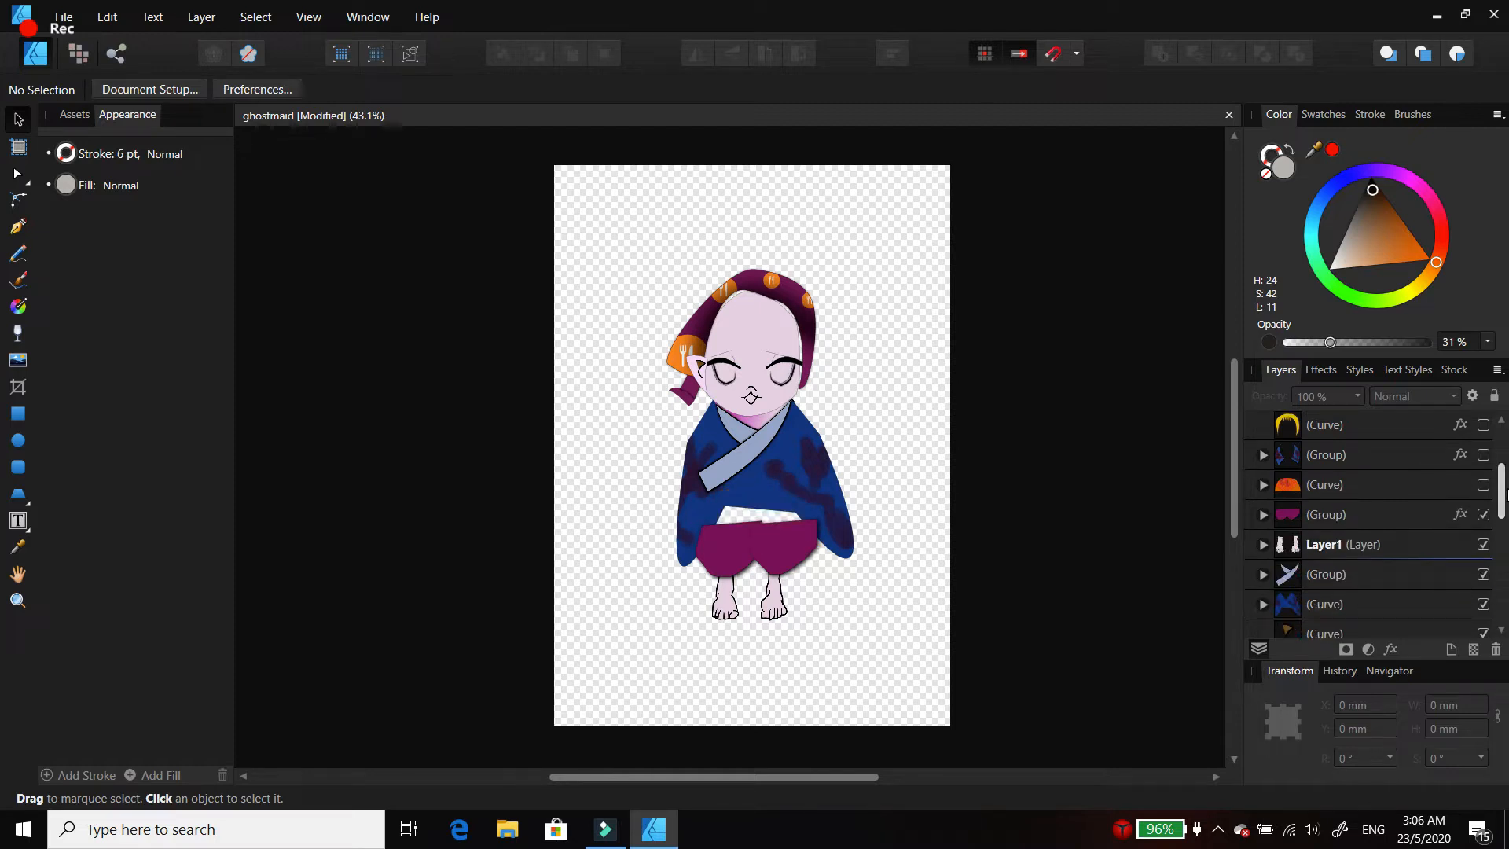
left_click(1484, 514)
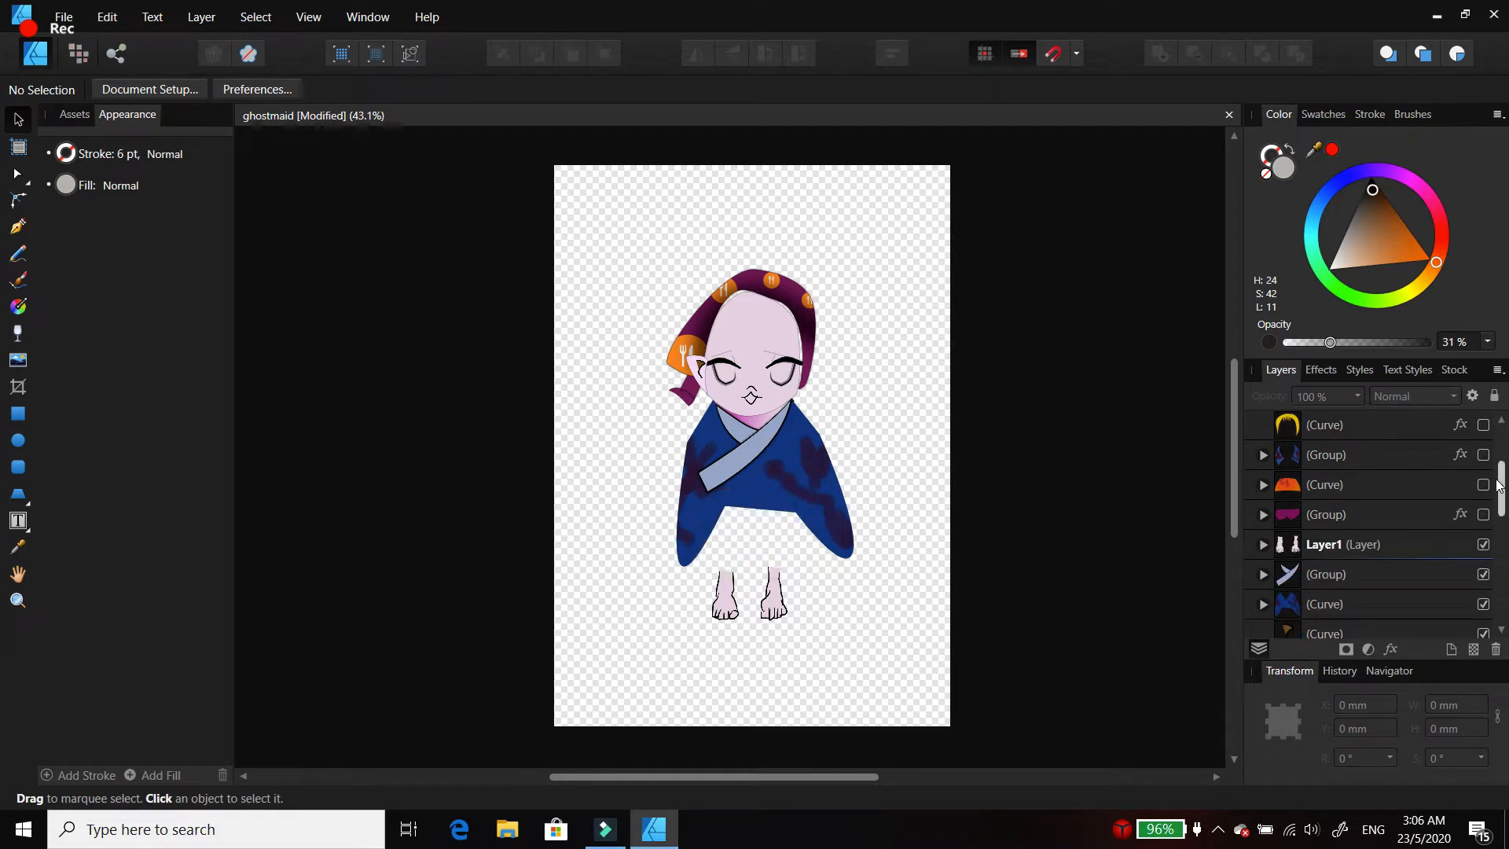
left_click_drag(1504, 481, 1506, 501)
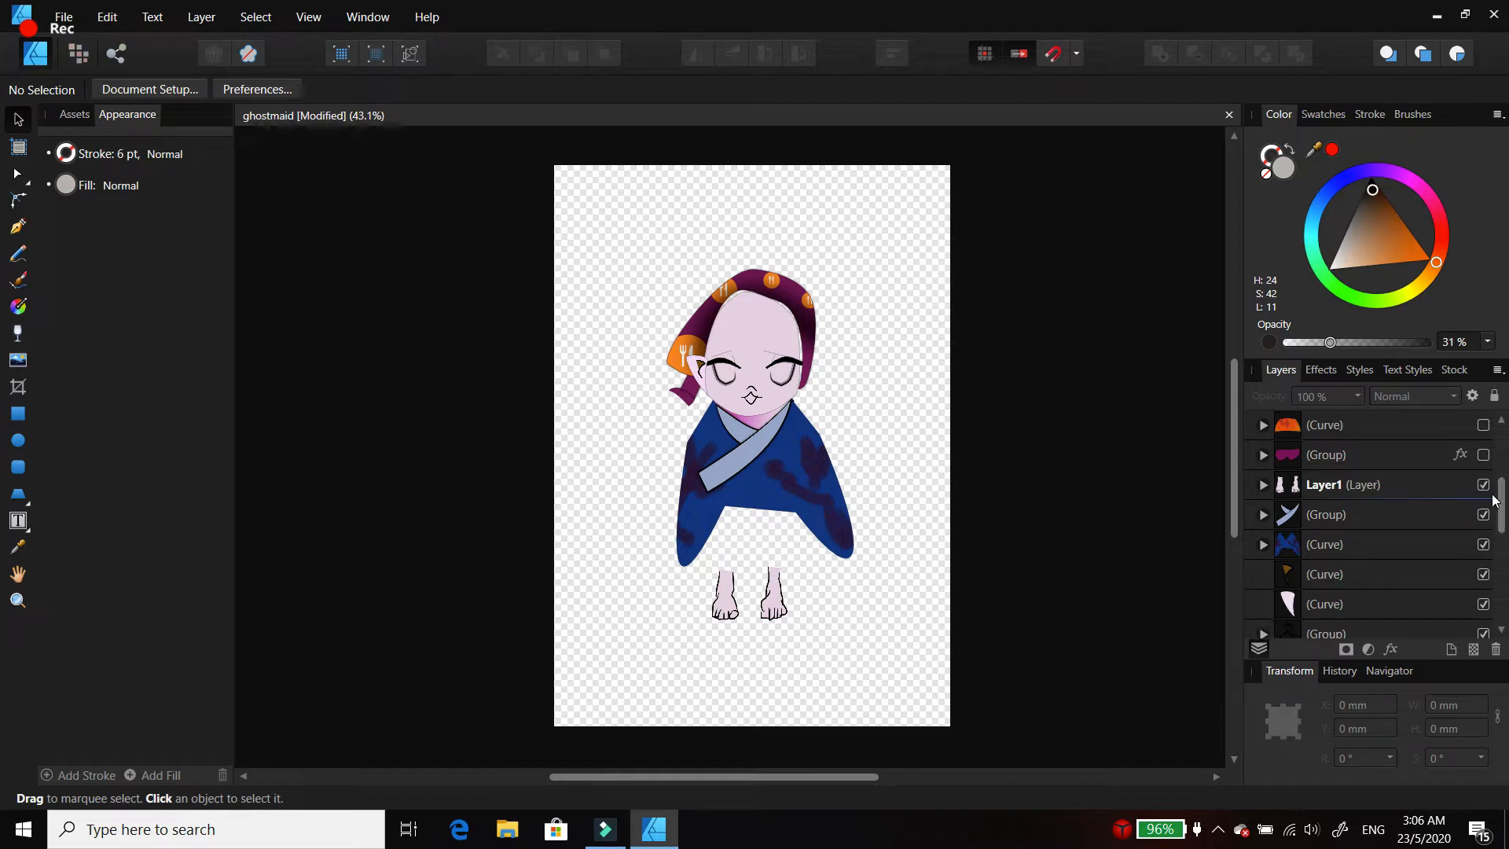
left_click(1484, 485)
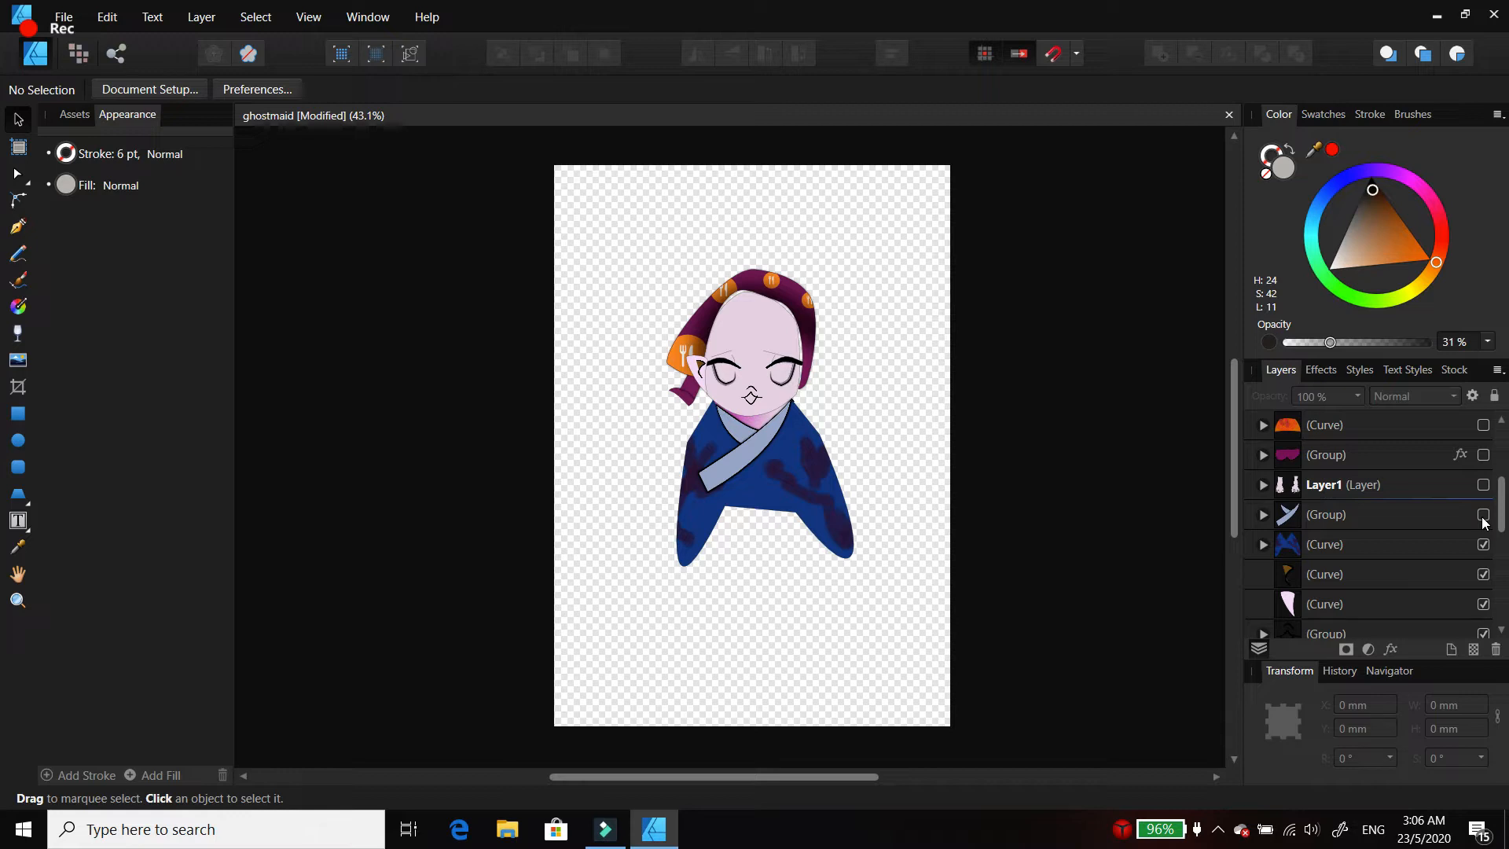
left_click(1483, 516)
left_click(1483, 544)
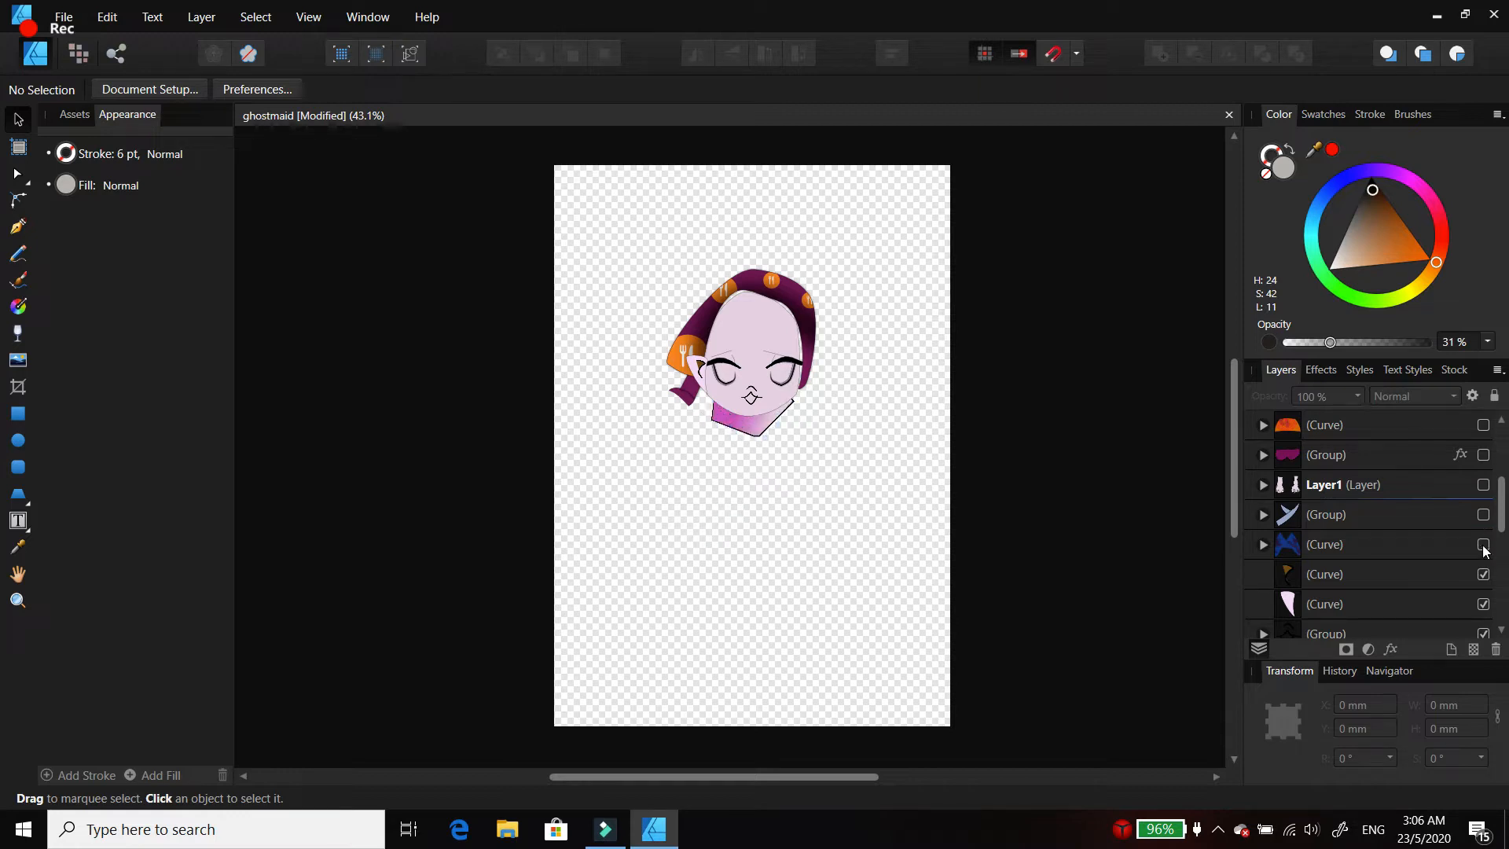
Step: Hide the two ear curves, the nose-and-mouth group and the purple headscarf group
left_click(1483, 574)
left_click(1483, 604)
left_click_drag(1503, 504, 1503, 525)
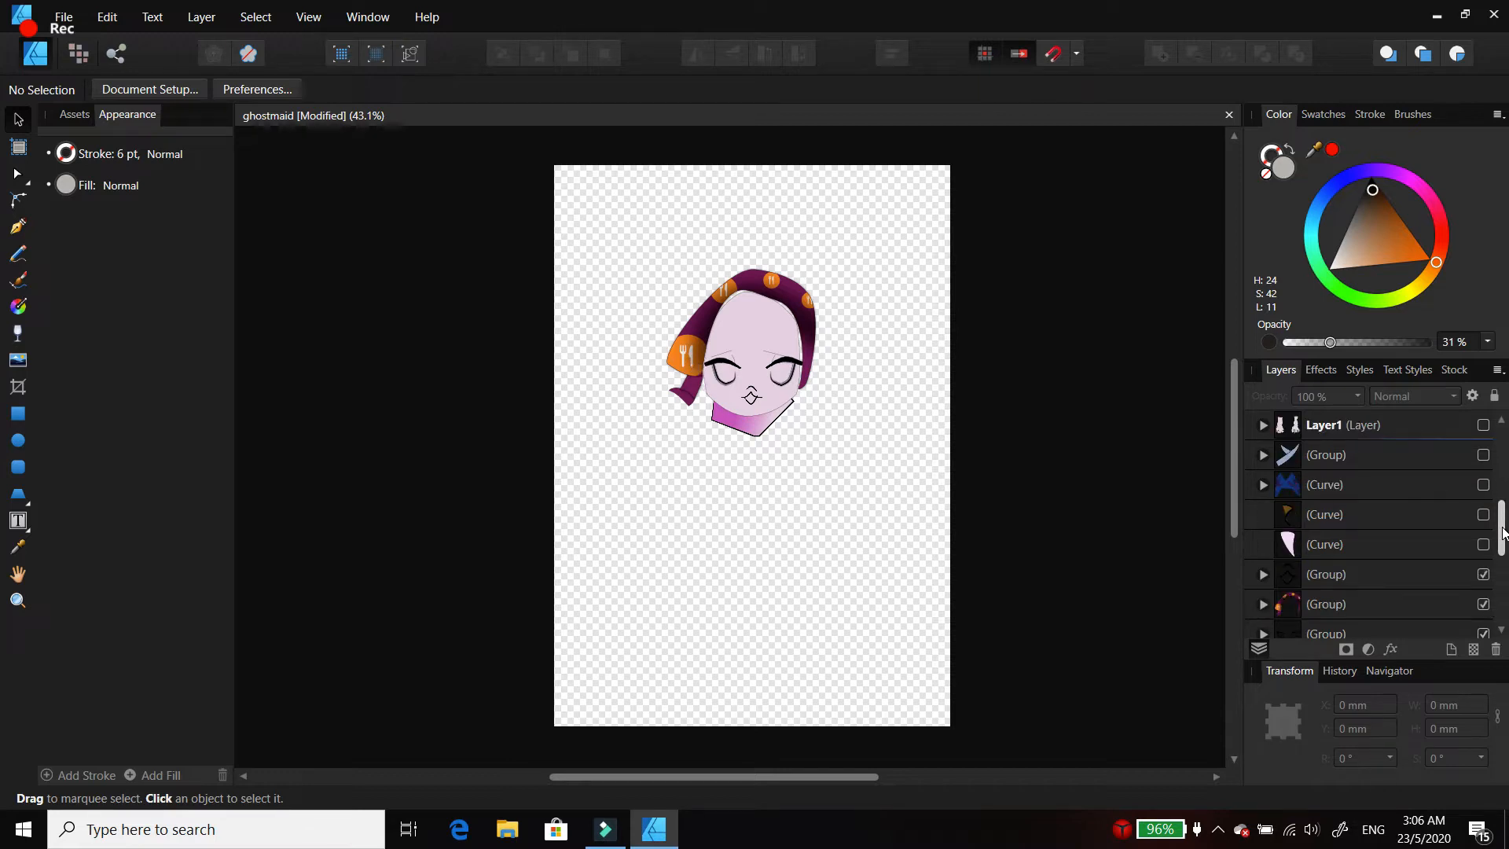
left_click(1483, 574)
left_click(1483, 604)
left_click_drag(1502, 530, 1503, 547)
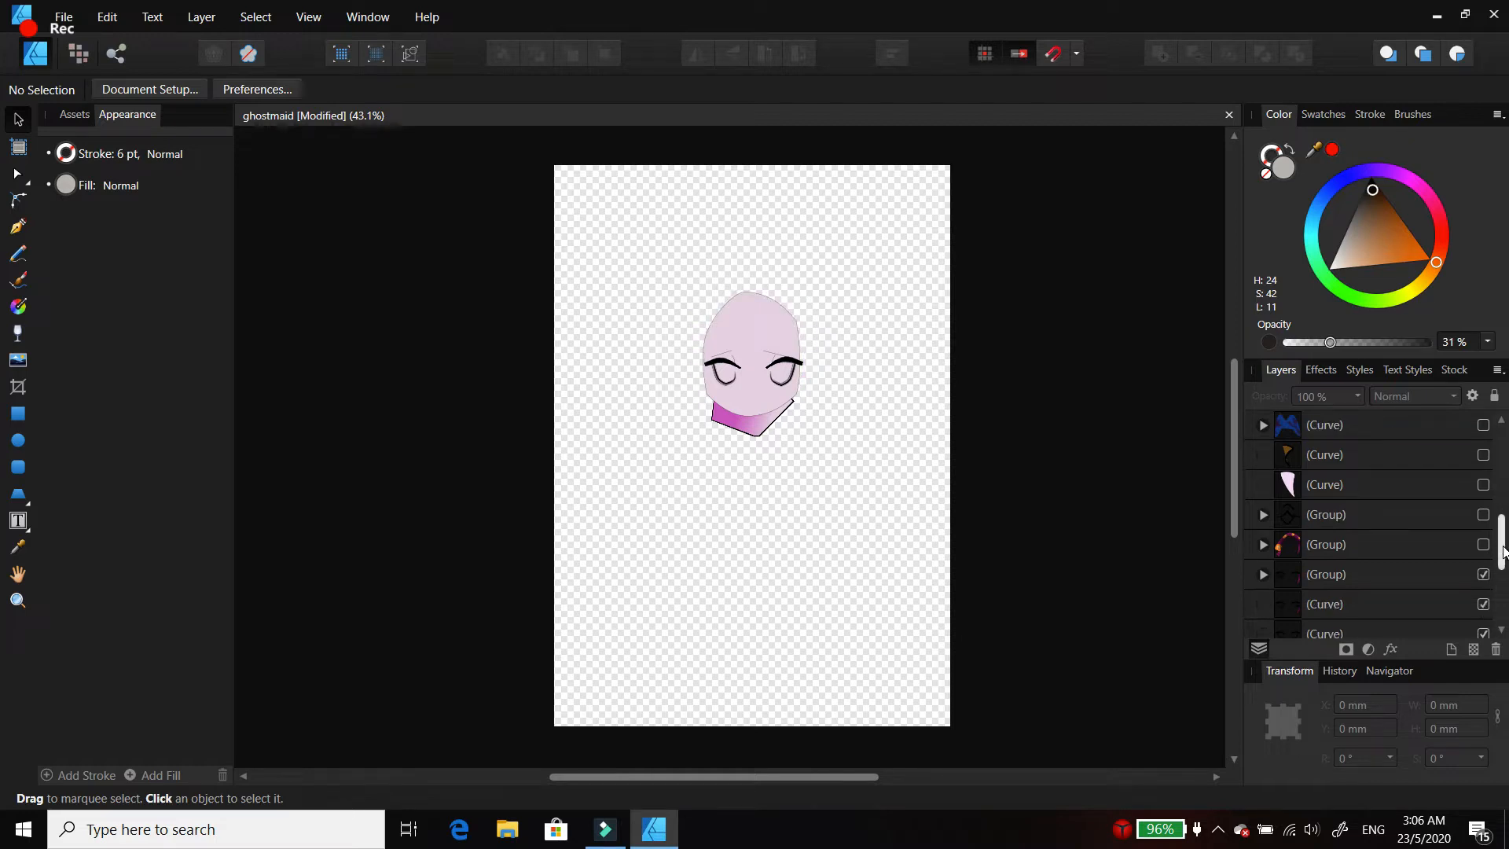
Step: Hide the eyes group, the two thin brow-line curves, the face curve and the pink neck curve
left_click(1483, 574)
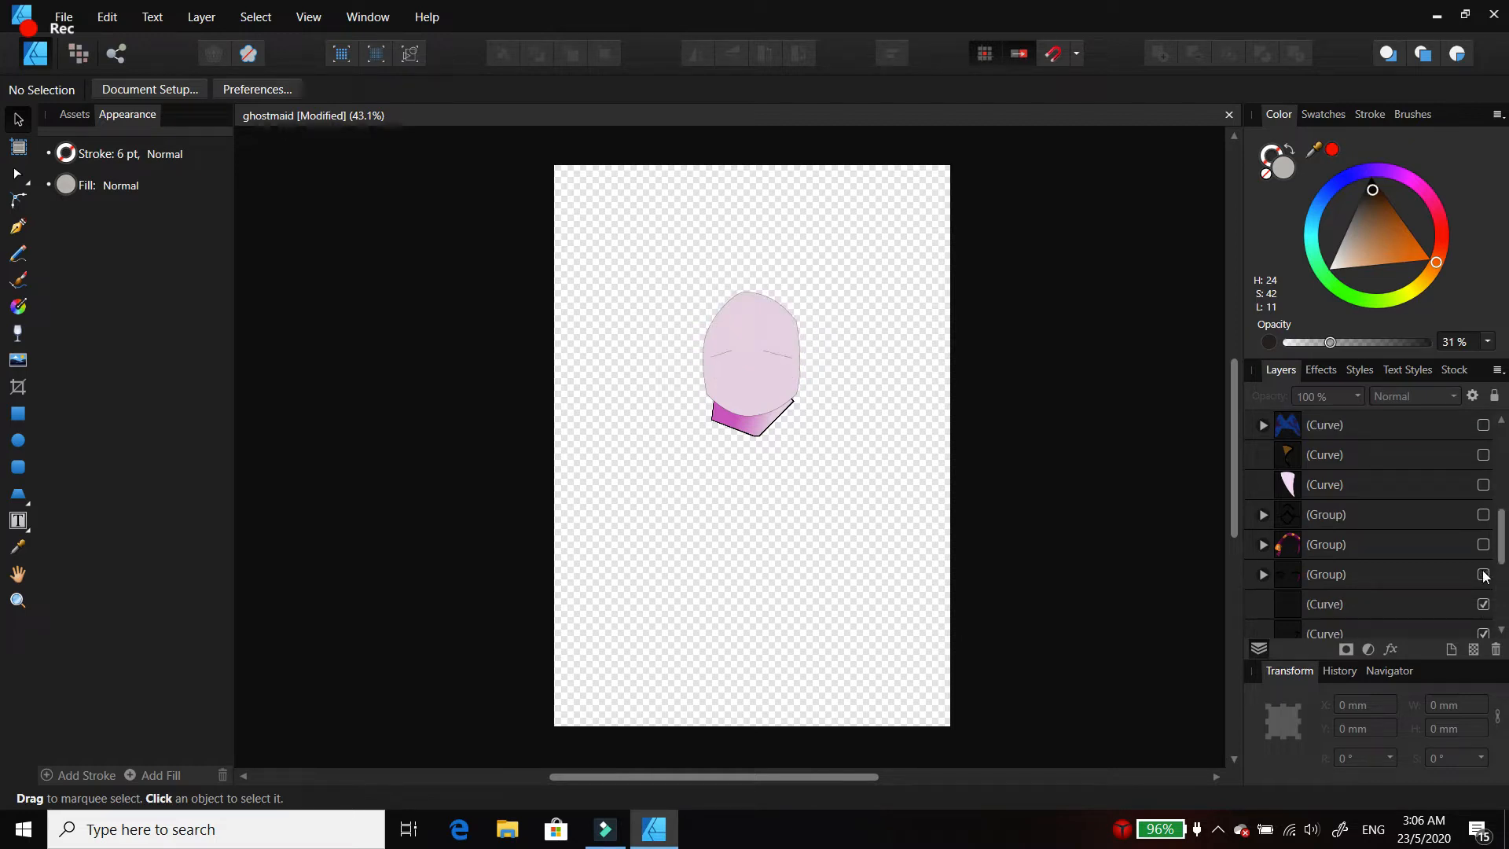
left_click(1483, 604)
left_click_drag(1503, 541, 1504, 566)
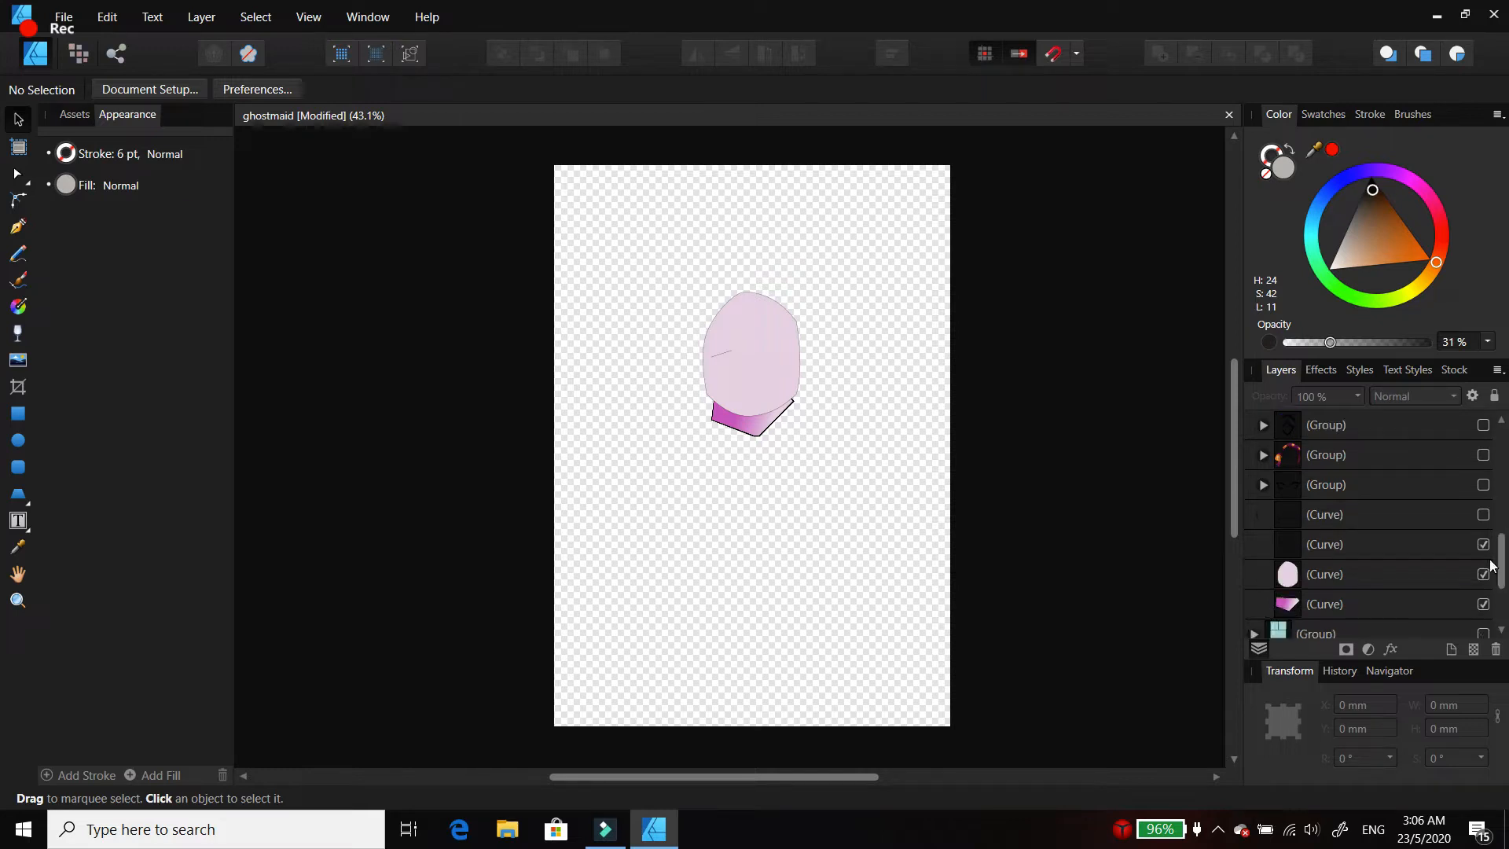
left_click(1483, 546)
left_click(1483, 574)
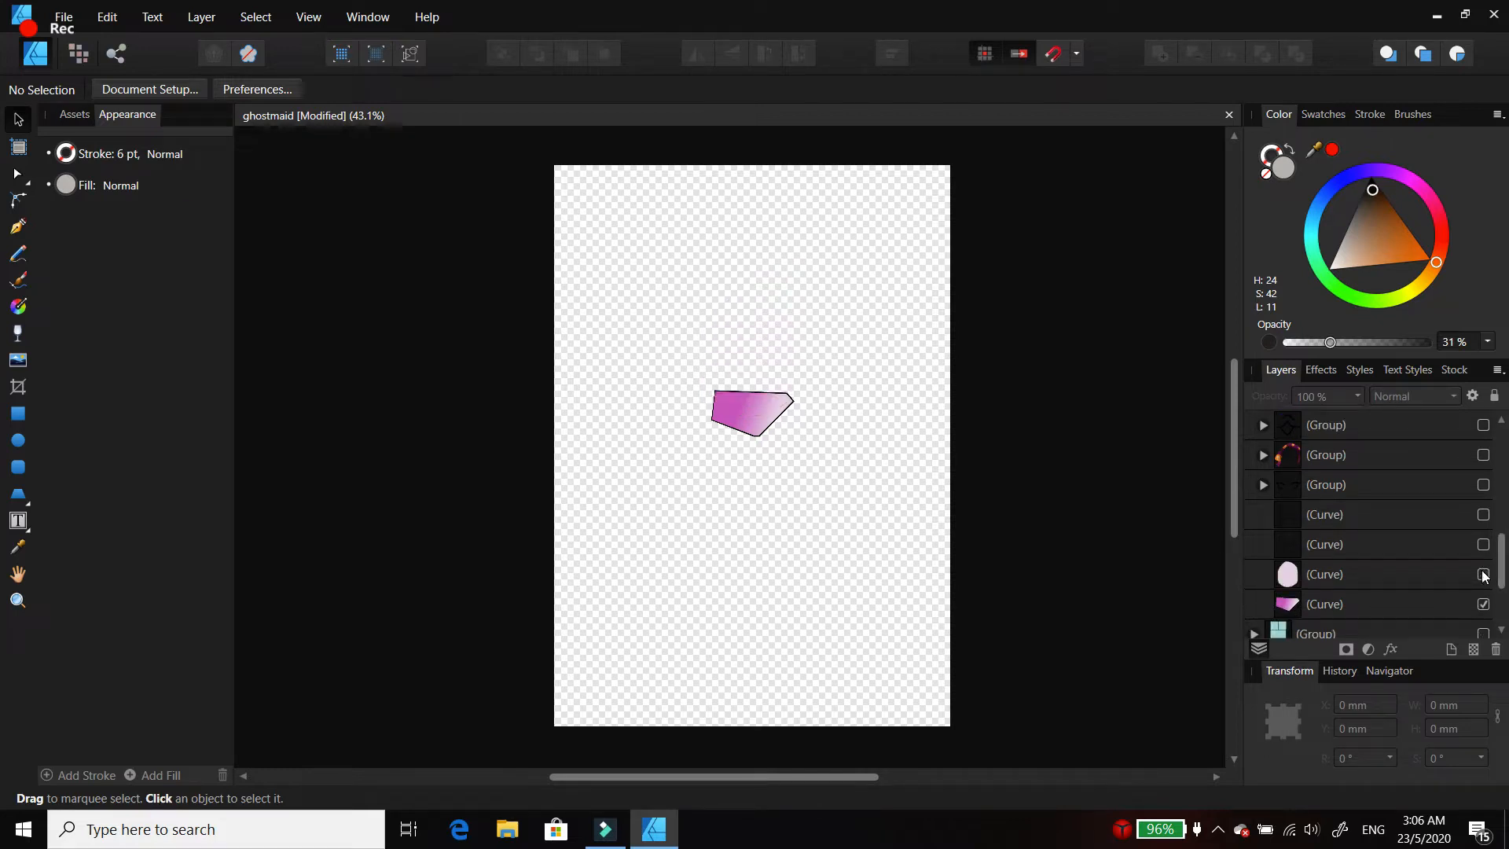
left_click(1484, 604)
Step: Show the pink neck, the face, the two thin brow lines and the eyes group again, from the lowest layer up
scroll(1501, 599, "down", 2)
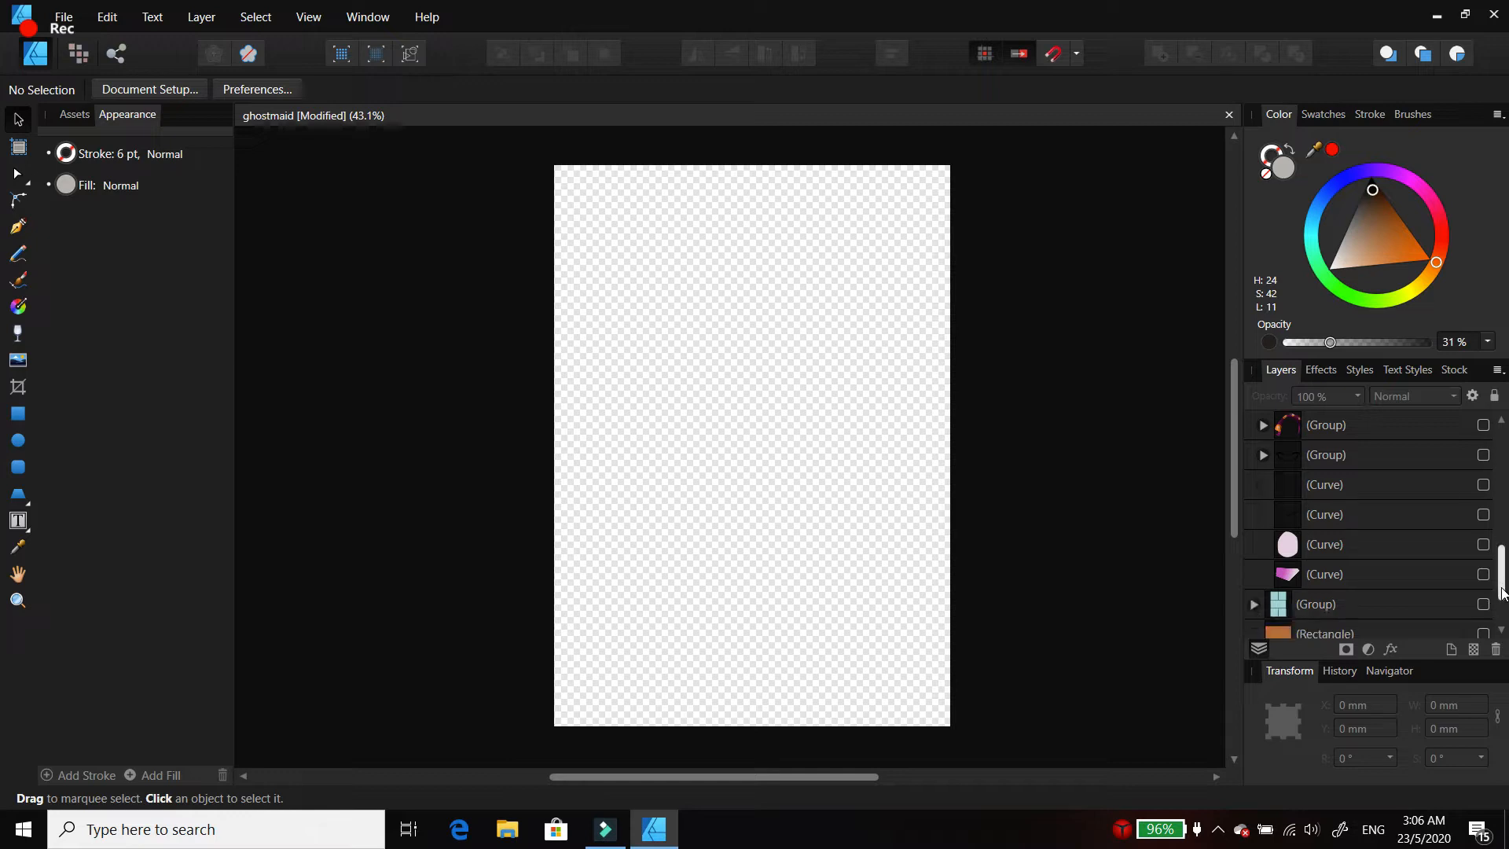
scroll(1502, 599, "up", 1)
left_click(1483, 575)
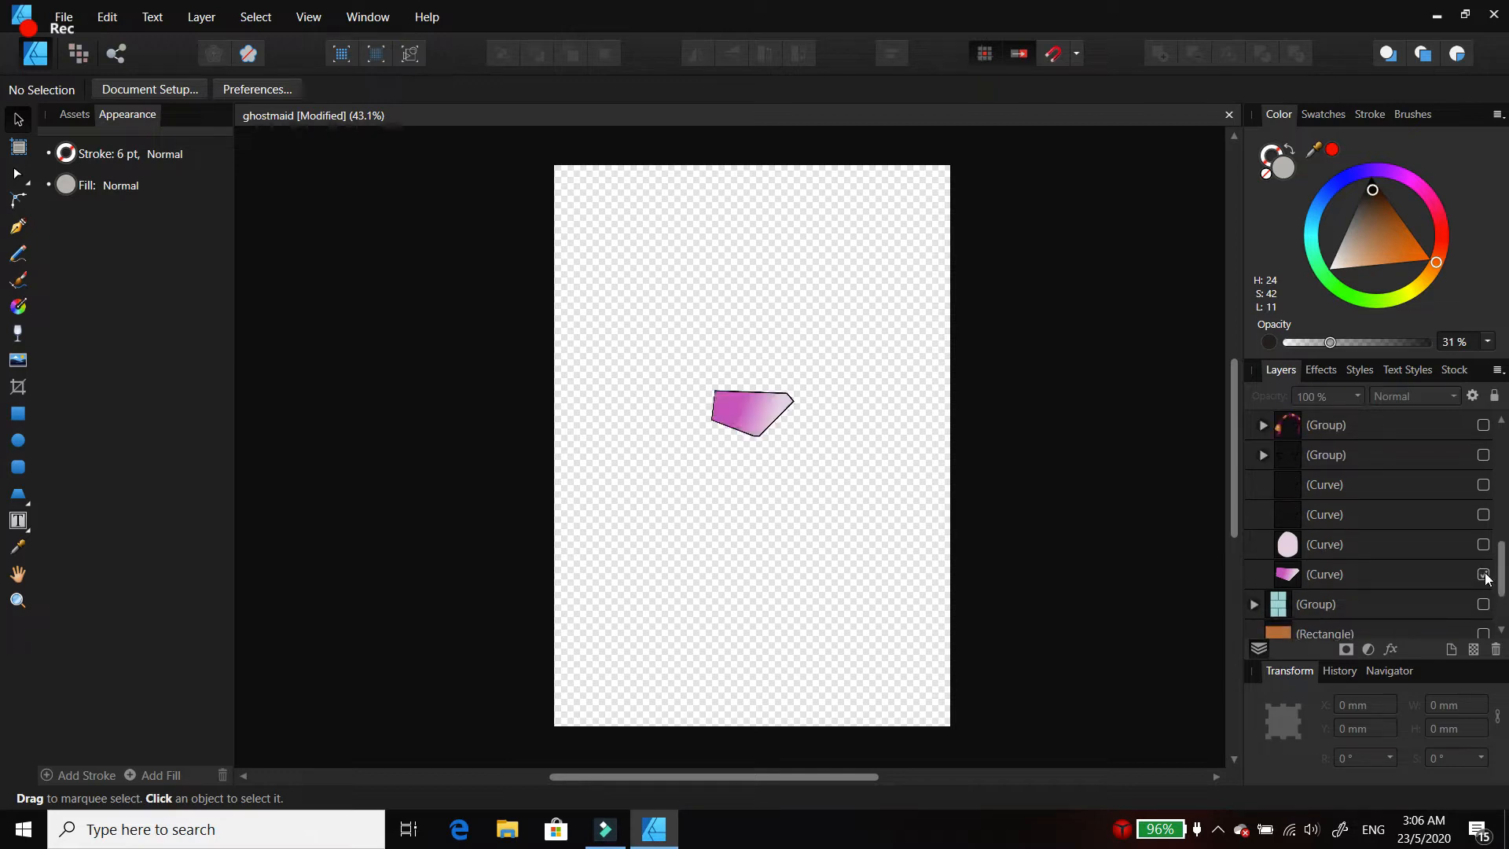
left_click(1483, 545)
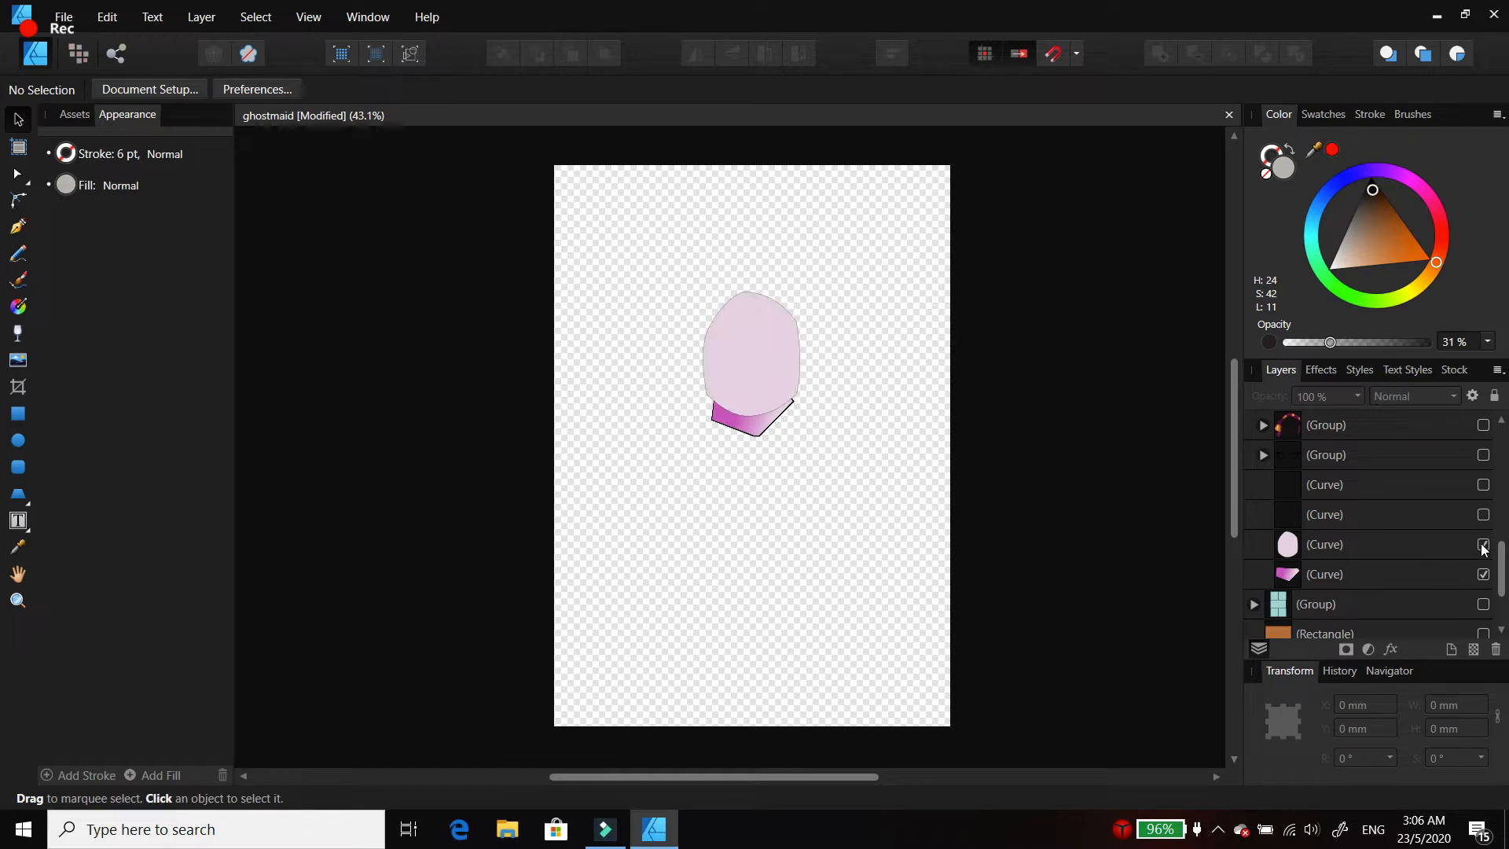
left_click(1483, 515)
left_click(1483, 485)
left_click(1483, 455)
Step: Show the purple headscarf group and resize it to about 77.8 × 71.7 mm from its upper-left corner
scroll(1499, 562, "up", 2)
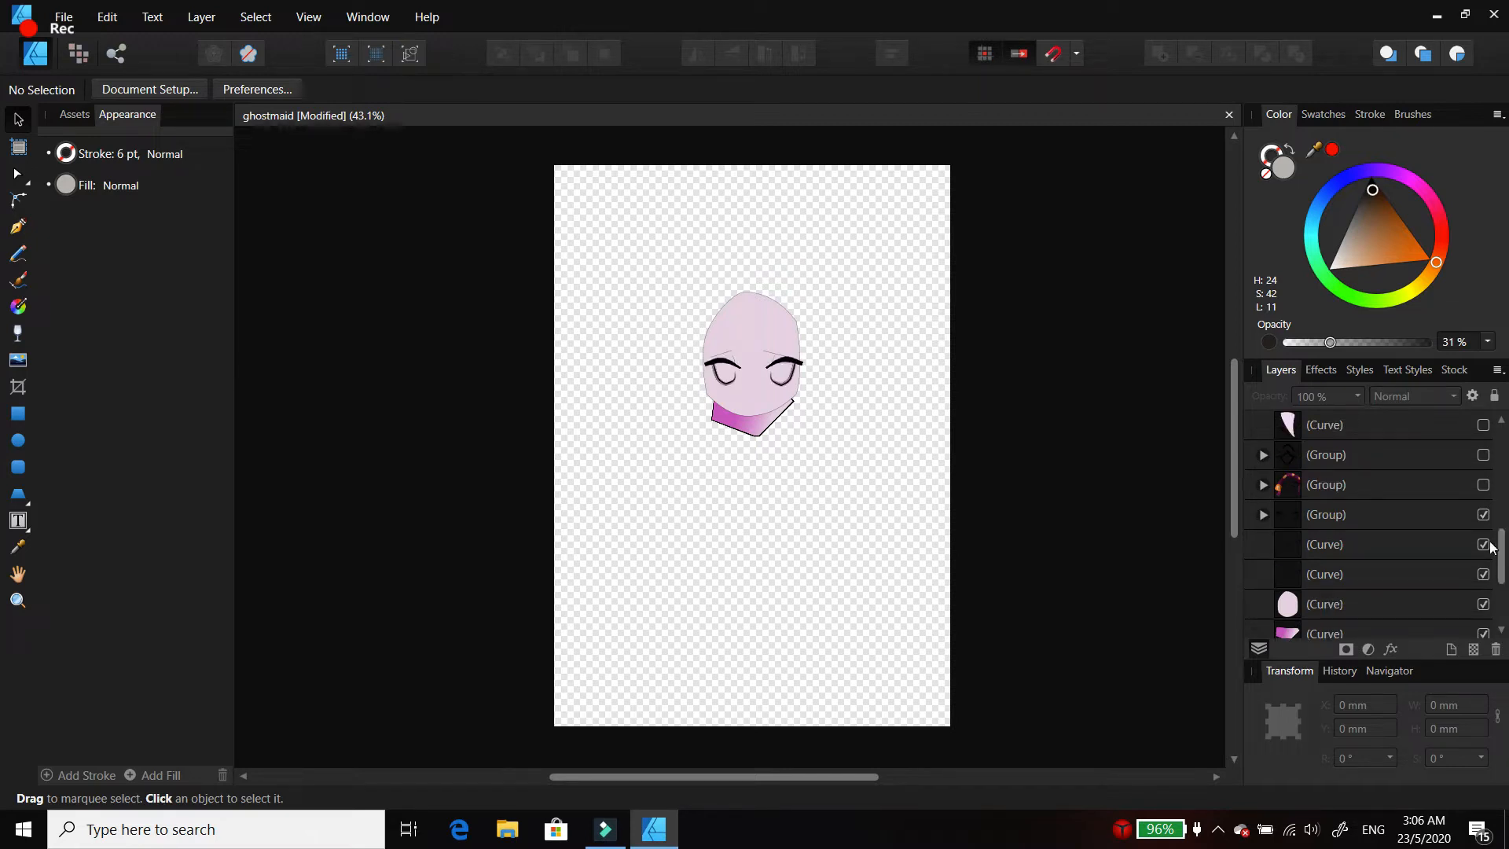
left_click(1483, 485)
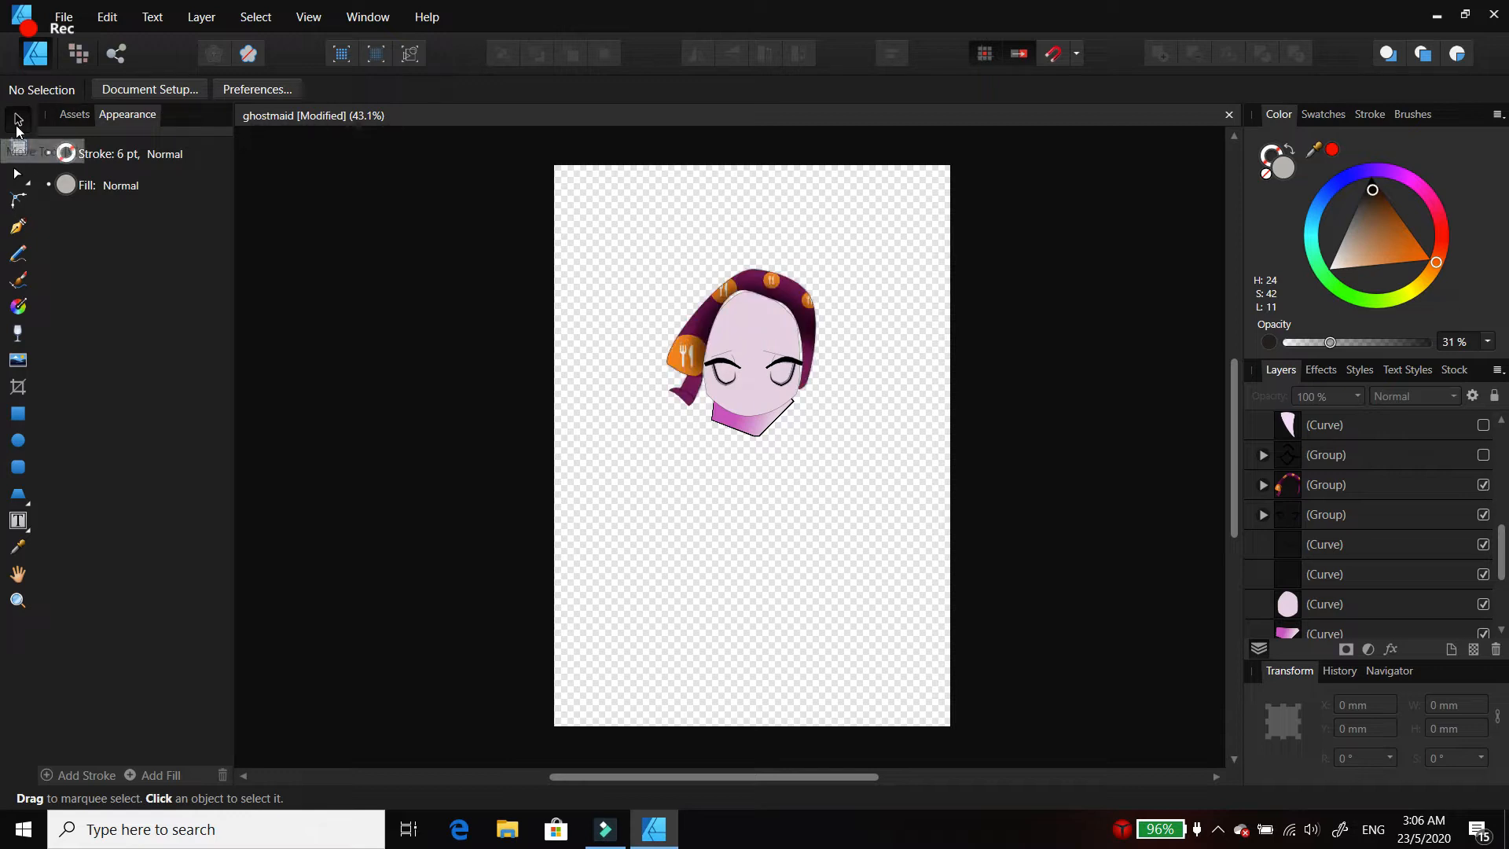
left_click(1340, 498)
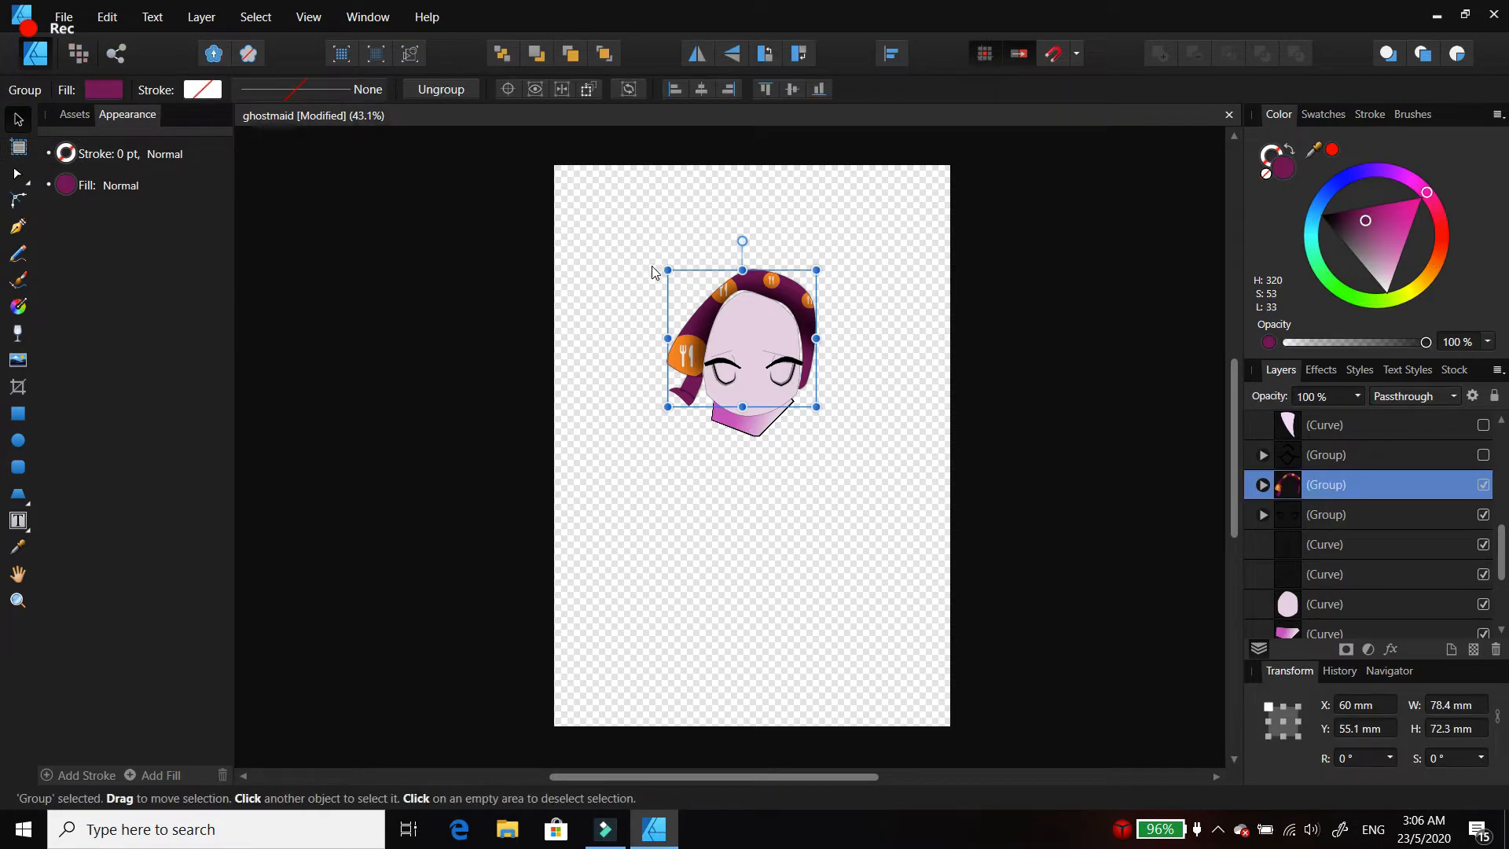
mouse_move(667, 270)
left_mouse_down()
mouse_move(593, 212)
mouse_move(652, 277)
mouse_move(645, 288)
left_mouse_up()
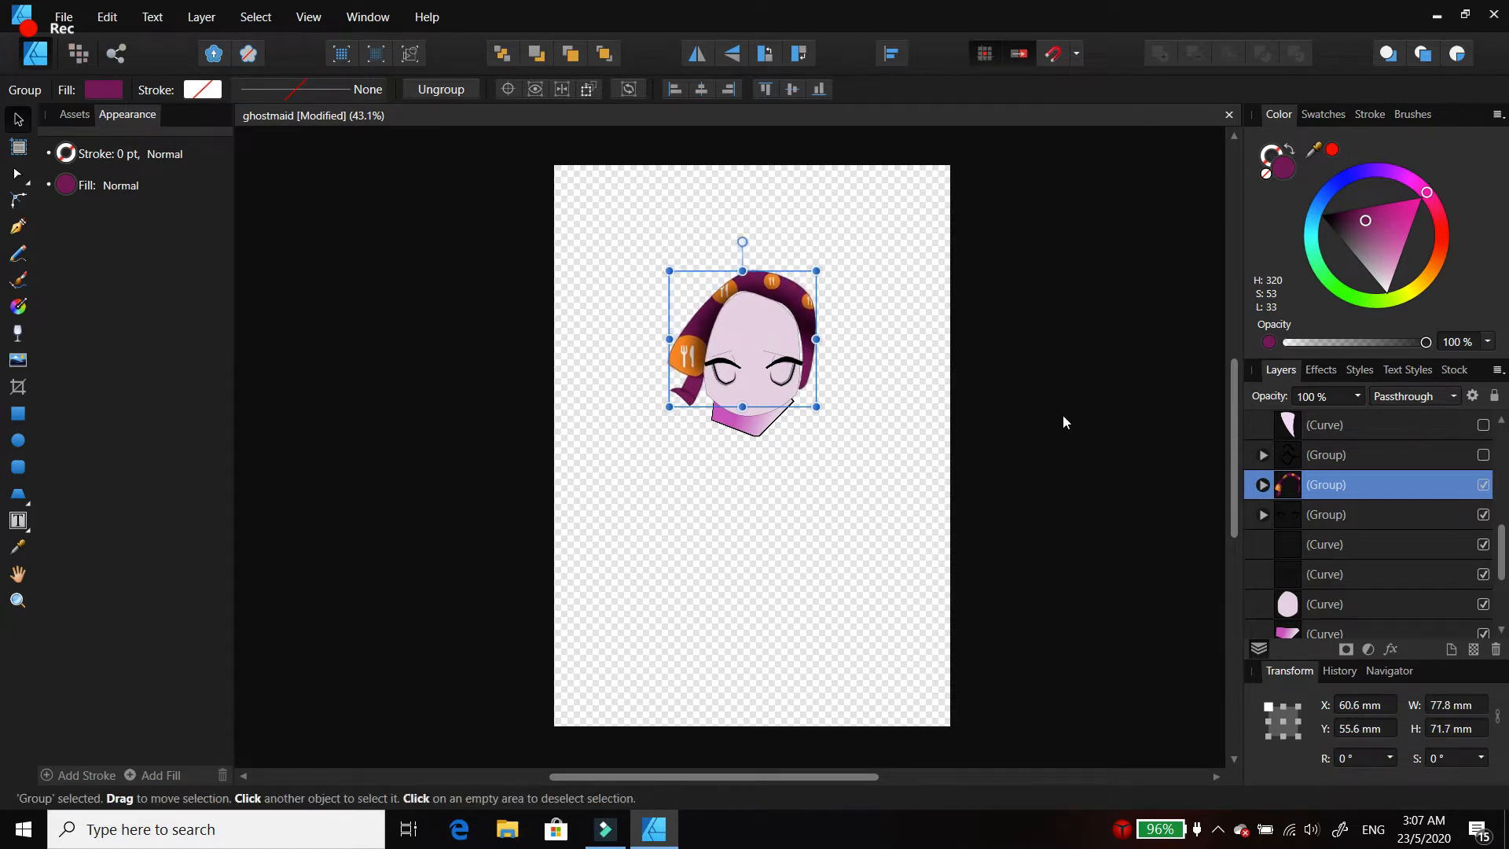
Step: Show the nose-and-mouth group, the two ear curves and the blue kimono curve
left_click(1484, 456)
left_click(1484, 425)
scroll(1485, 430, "up", 2)
left_click(1484, 456)
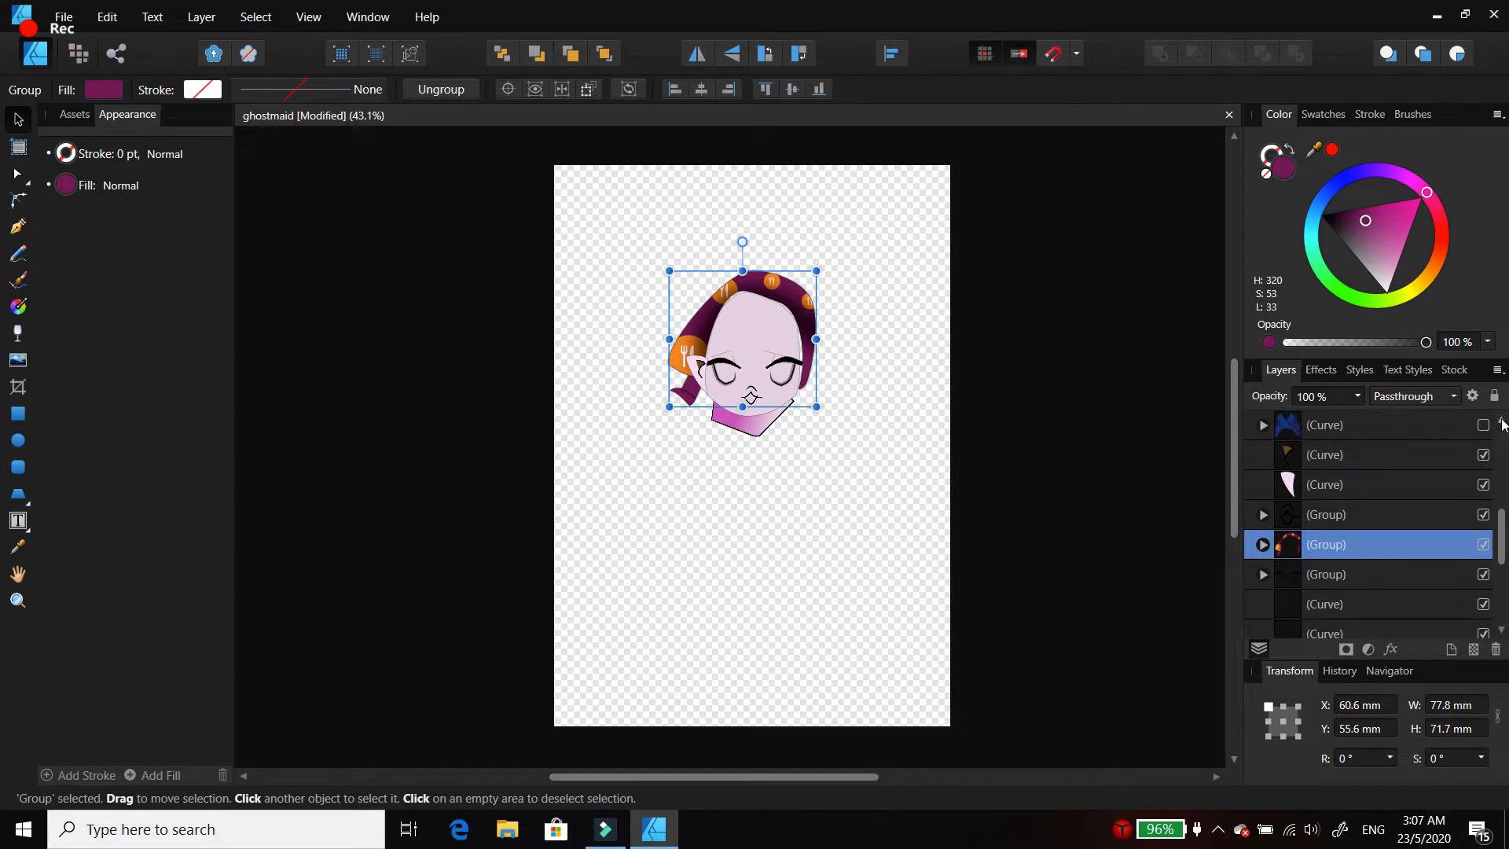
scroll(1501, 551, "down", 4)
left_click_drag(1501, 552, 1504, 492)
left_click(1482, 486)
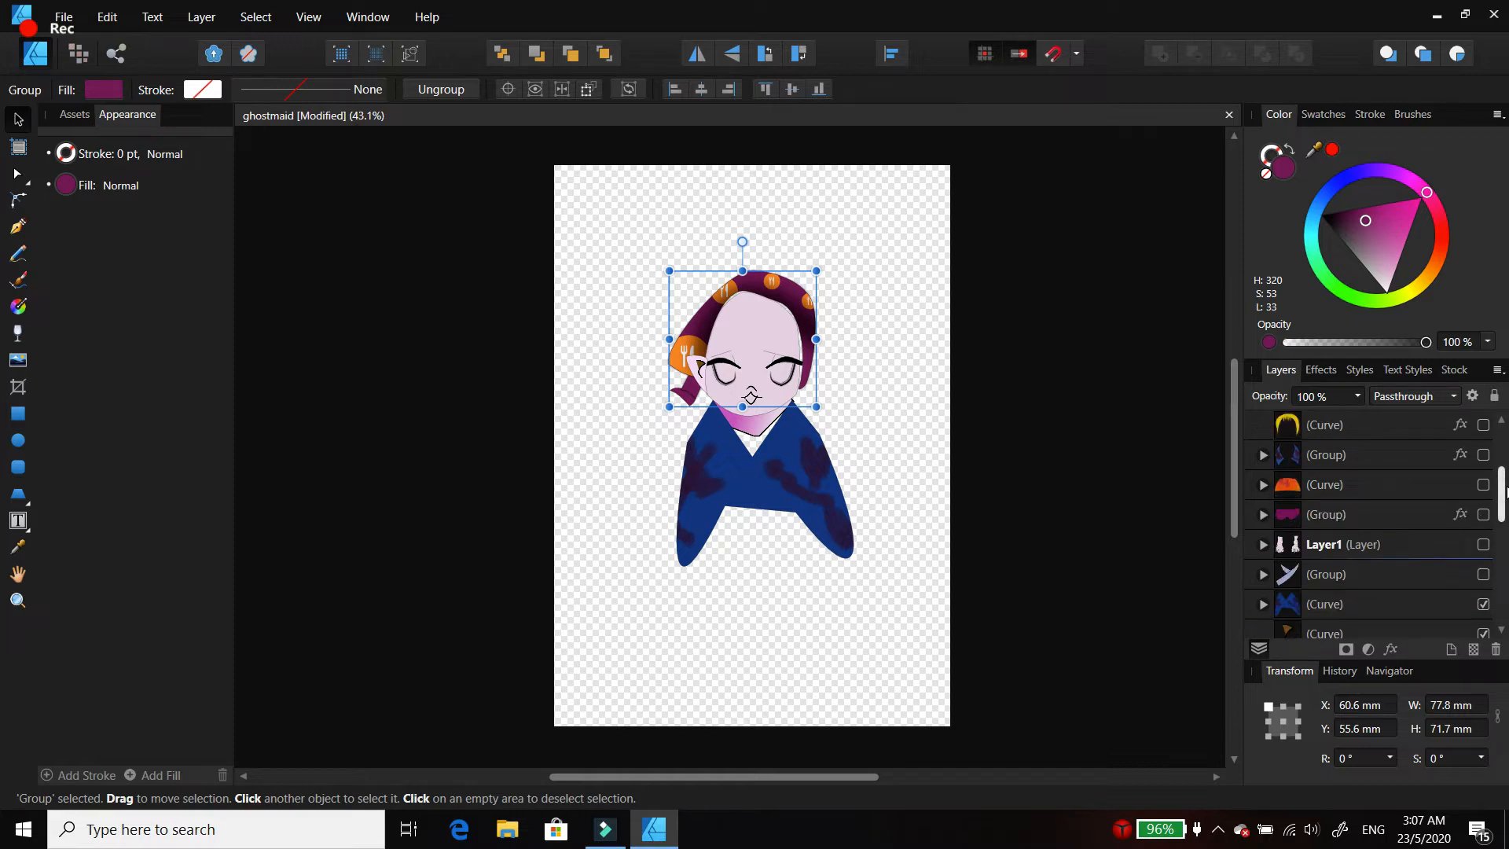
Step: Show the yellow hair curve, enlarge it slightly from its lower-right corner and deselect it
left_click(1483, 426)
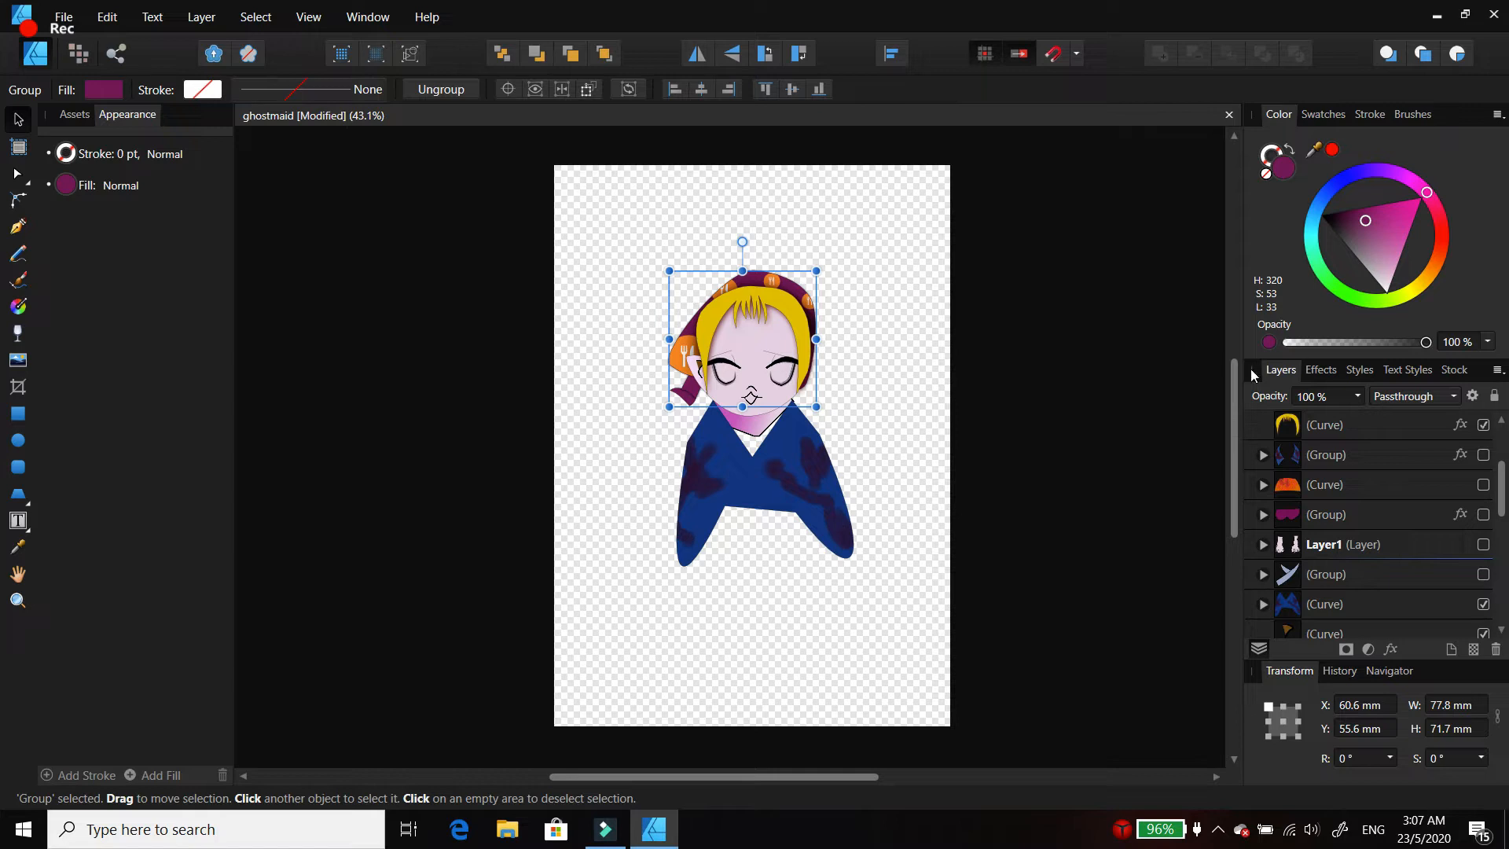
left_click(1317, 434)
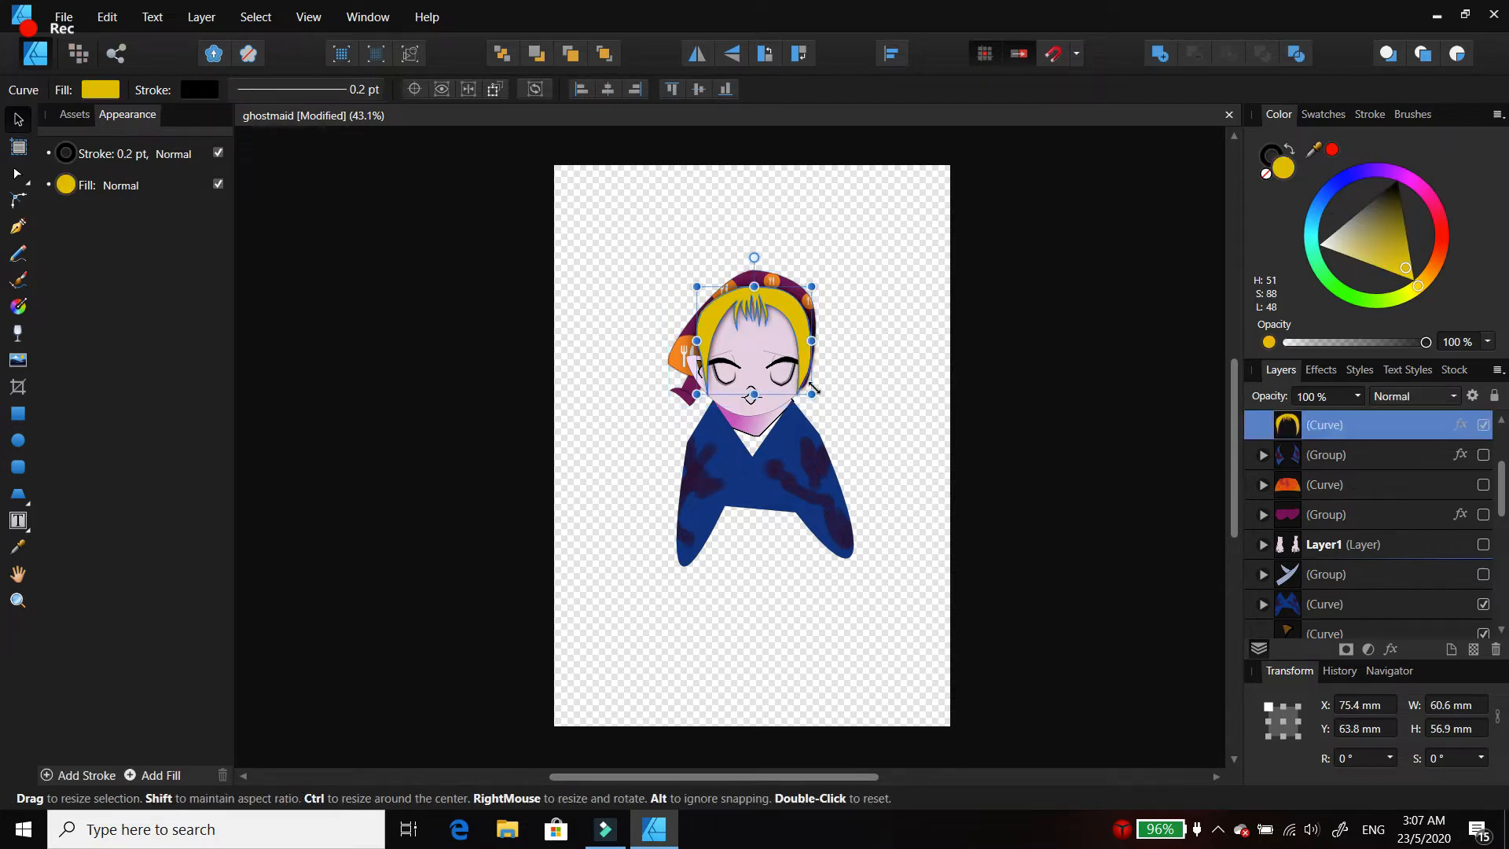
left_click_drag(811, 393, 813, 396)
left_click(855, 390)
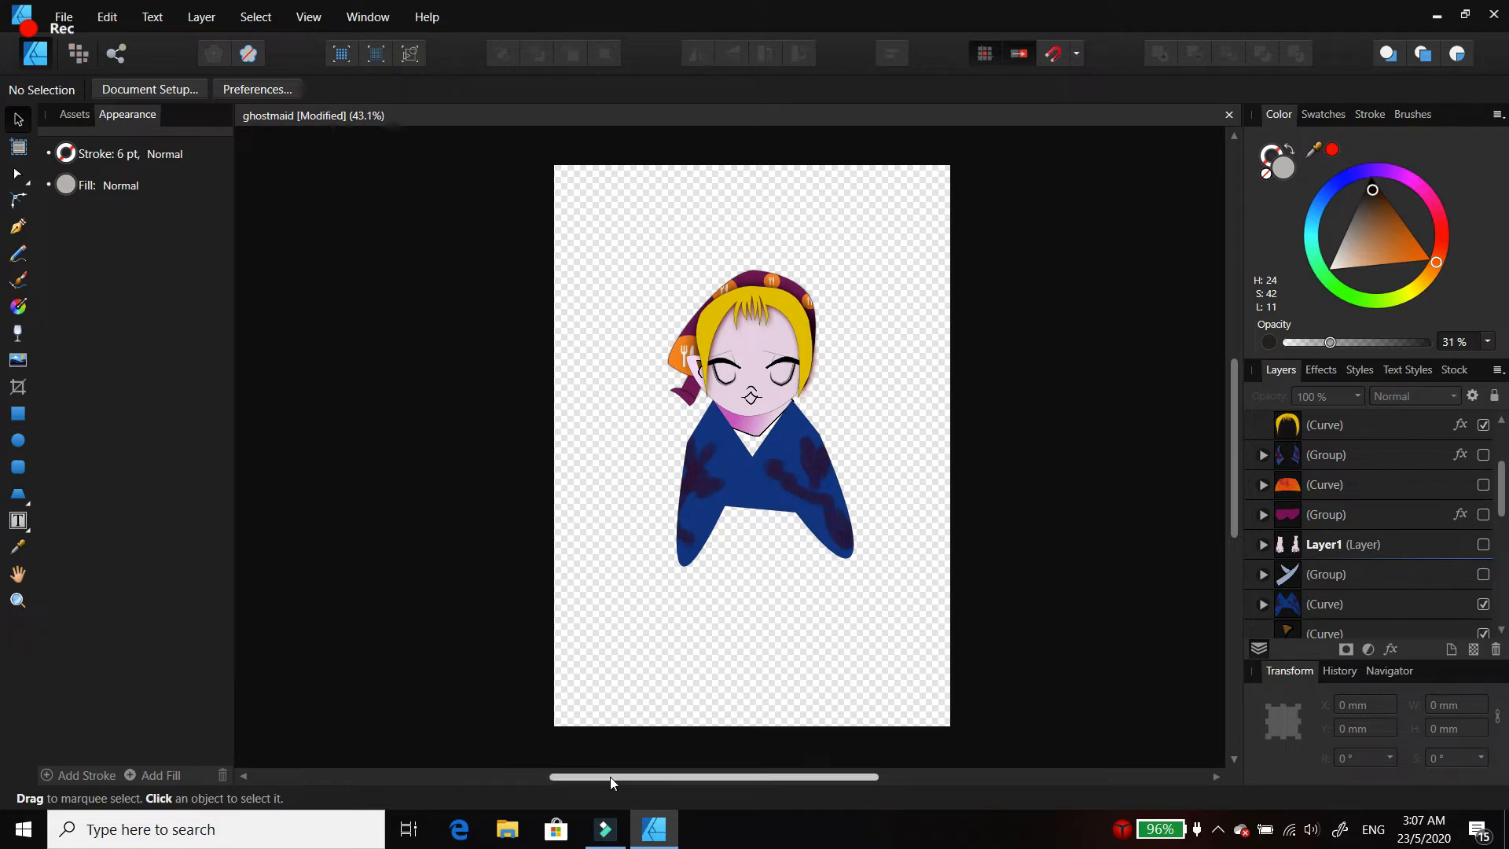
Step: Enlarge the view to about 79% and bring the character's head and kimono into view
left_click(16, 602)
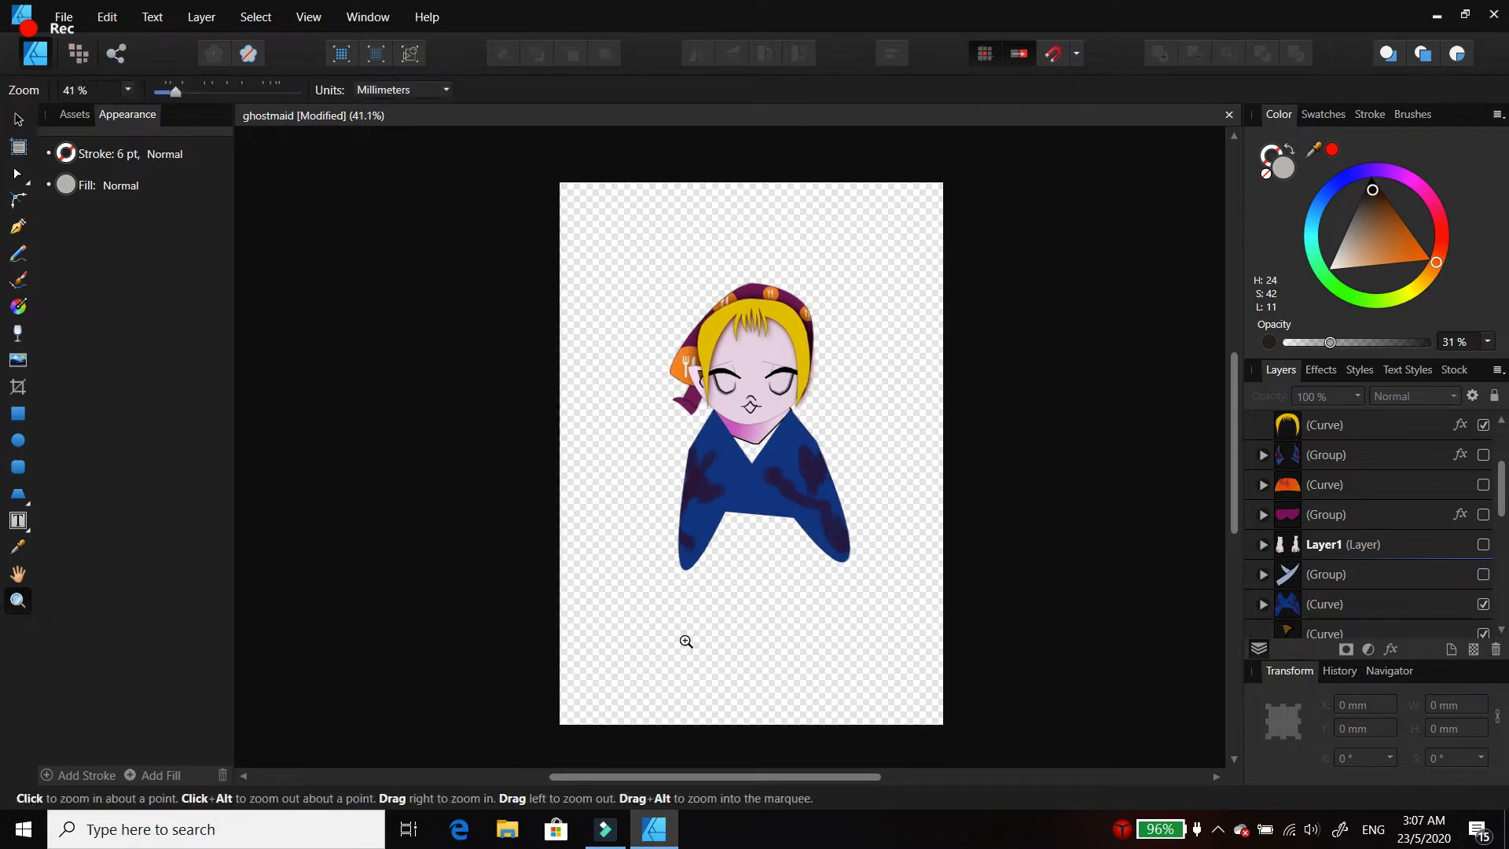
left_click_drag(728, 657, 852, 687)
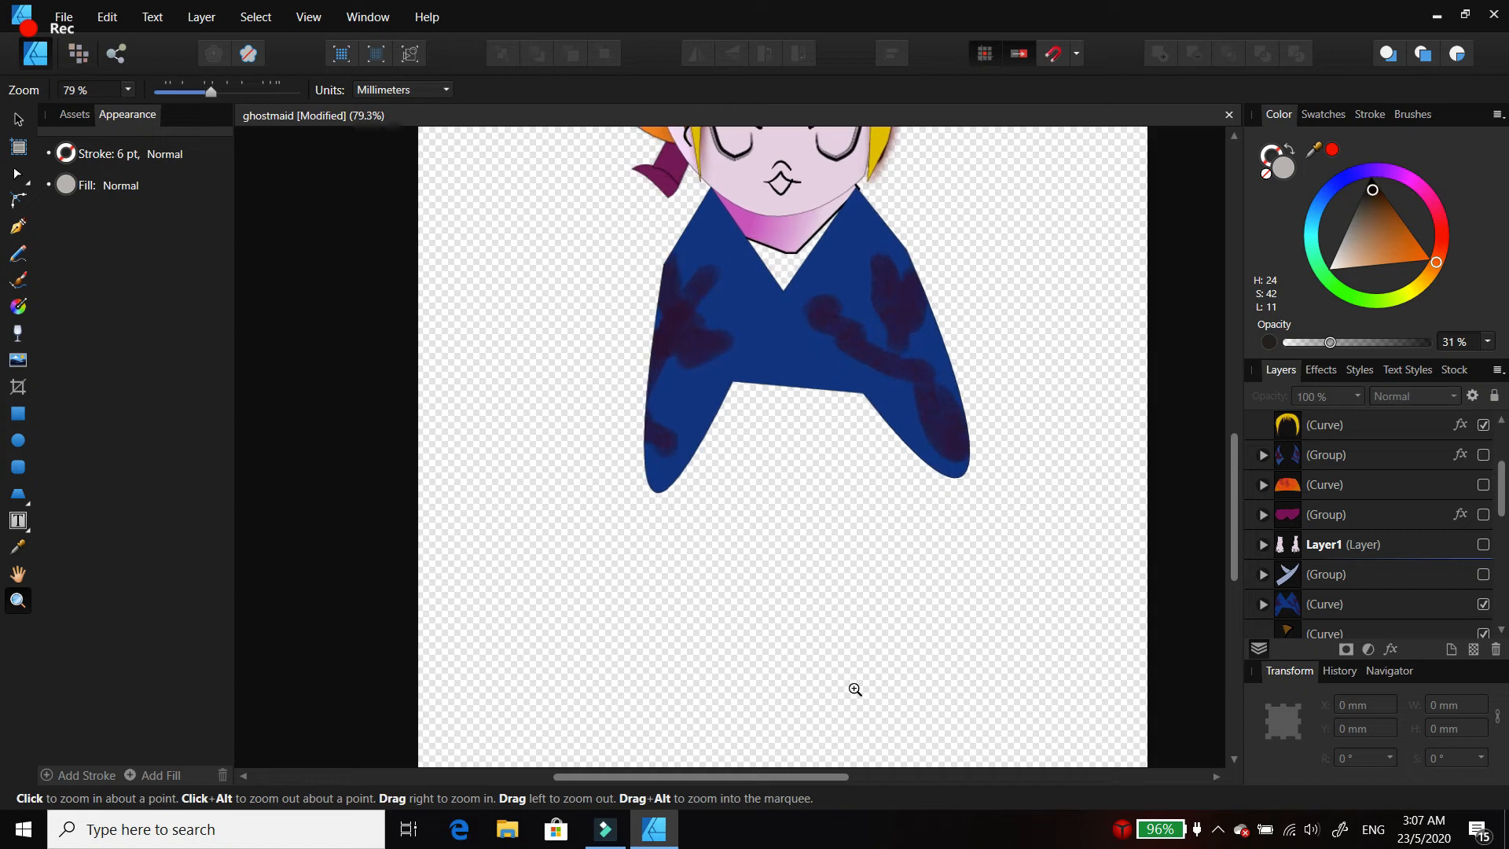
left_click_drag(1233, 489, 1233, 422)
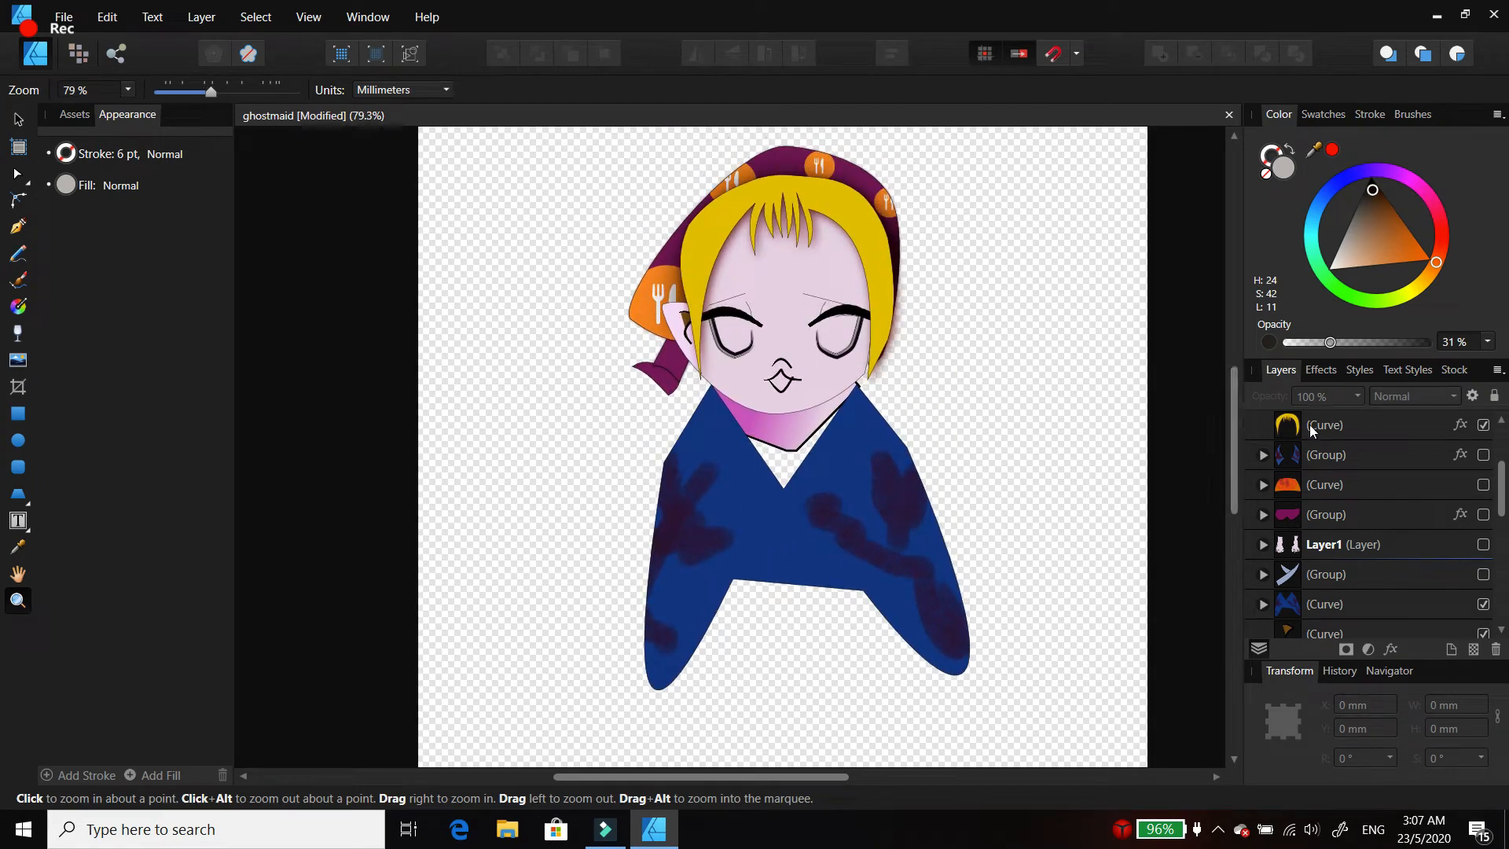
Step: Show the collar group, feet layer, purple trousers, orange waistband, blue sleeves group and hands group
left_click(1483, 575)
left_click(1483, 544)
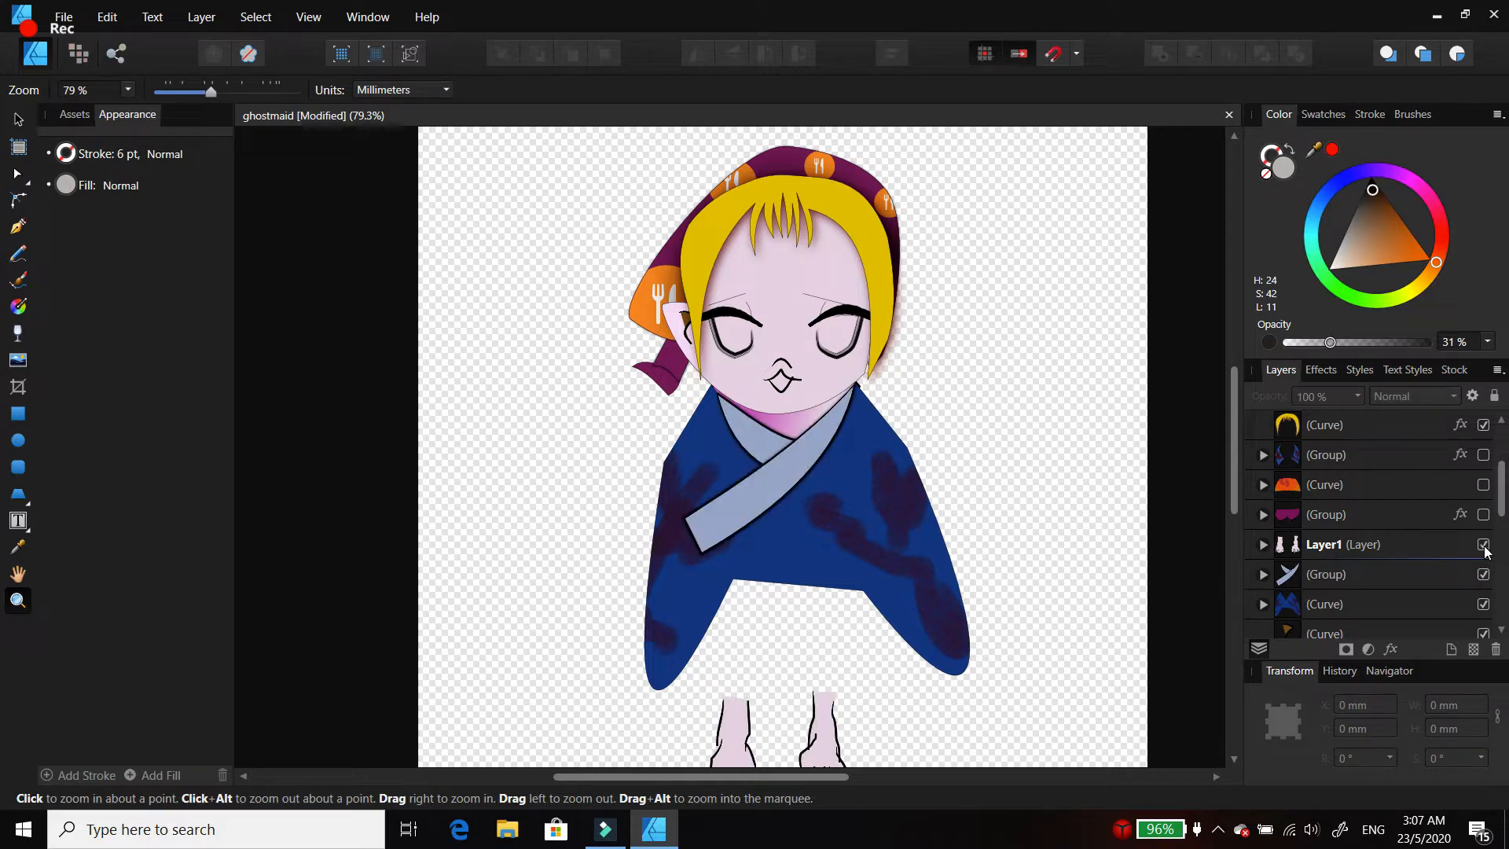
left_click(1483, 514)
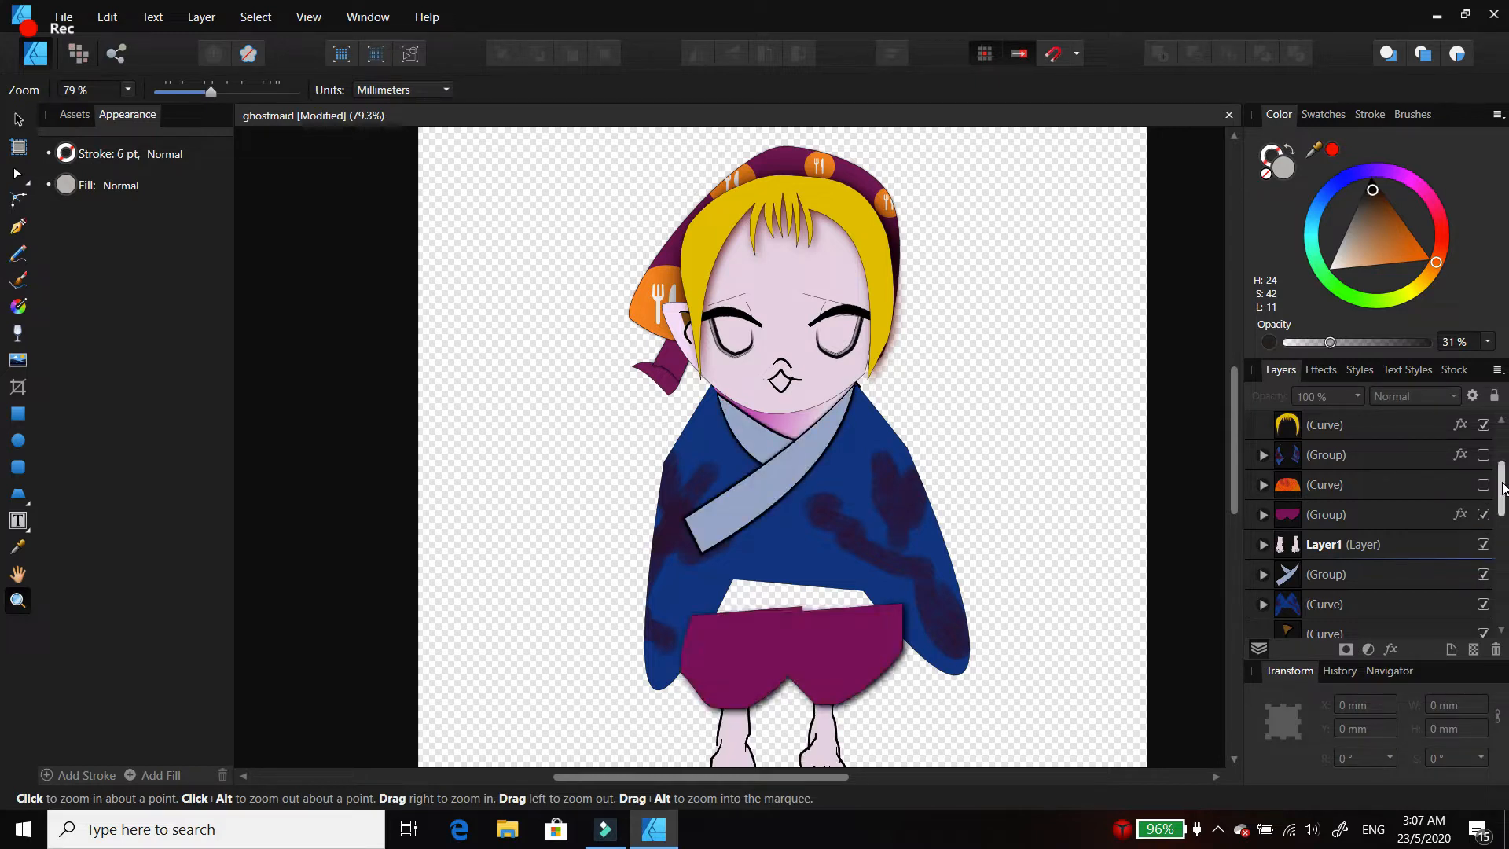
left_click(1484, 485)
left_click(1483, 455)
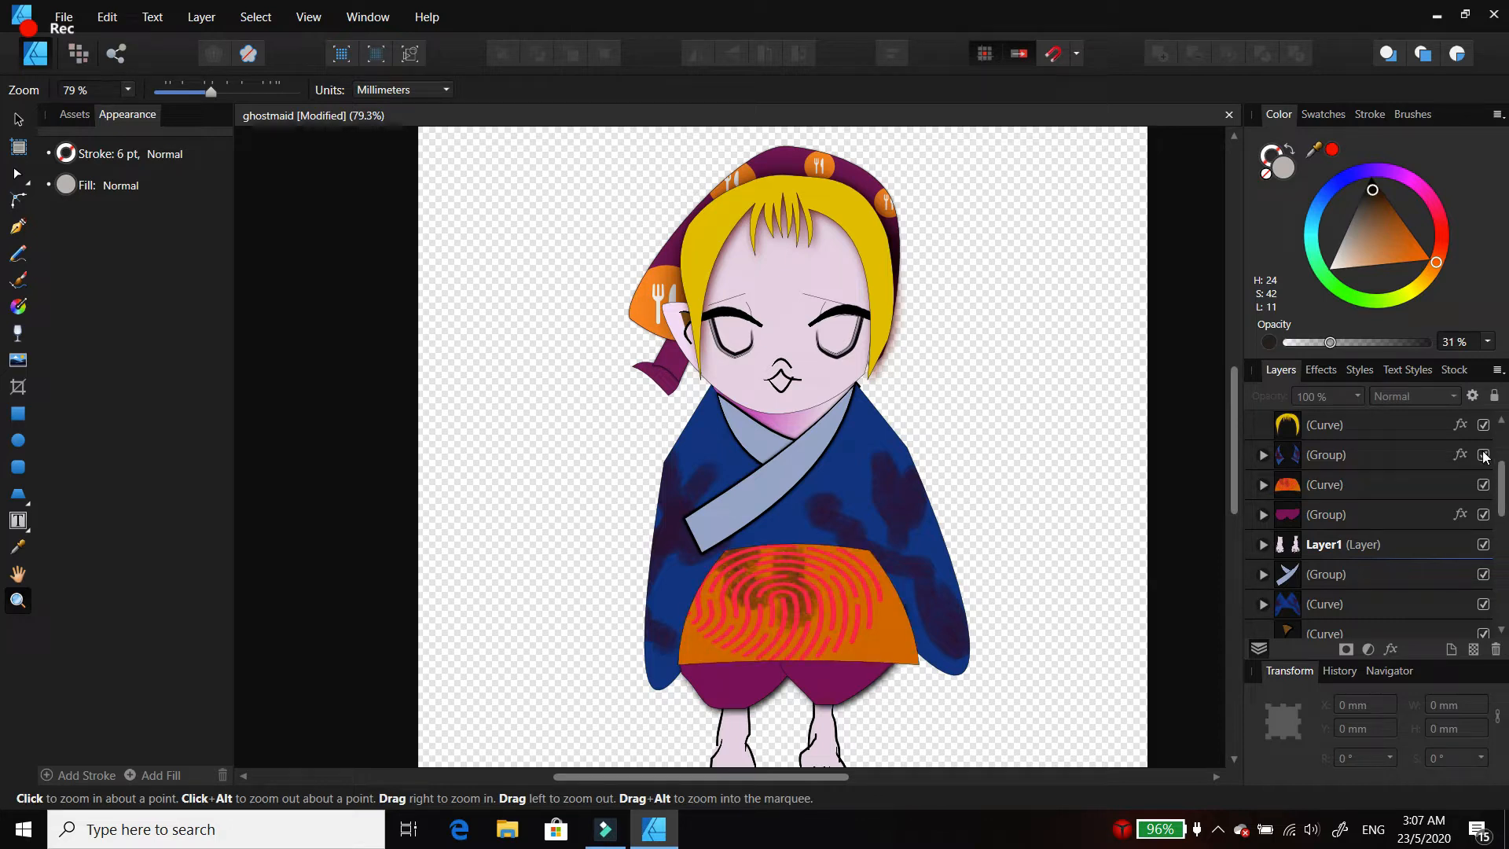
scroll(1503, 472, "up", 4)
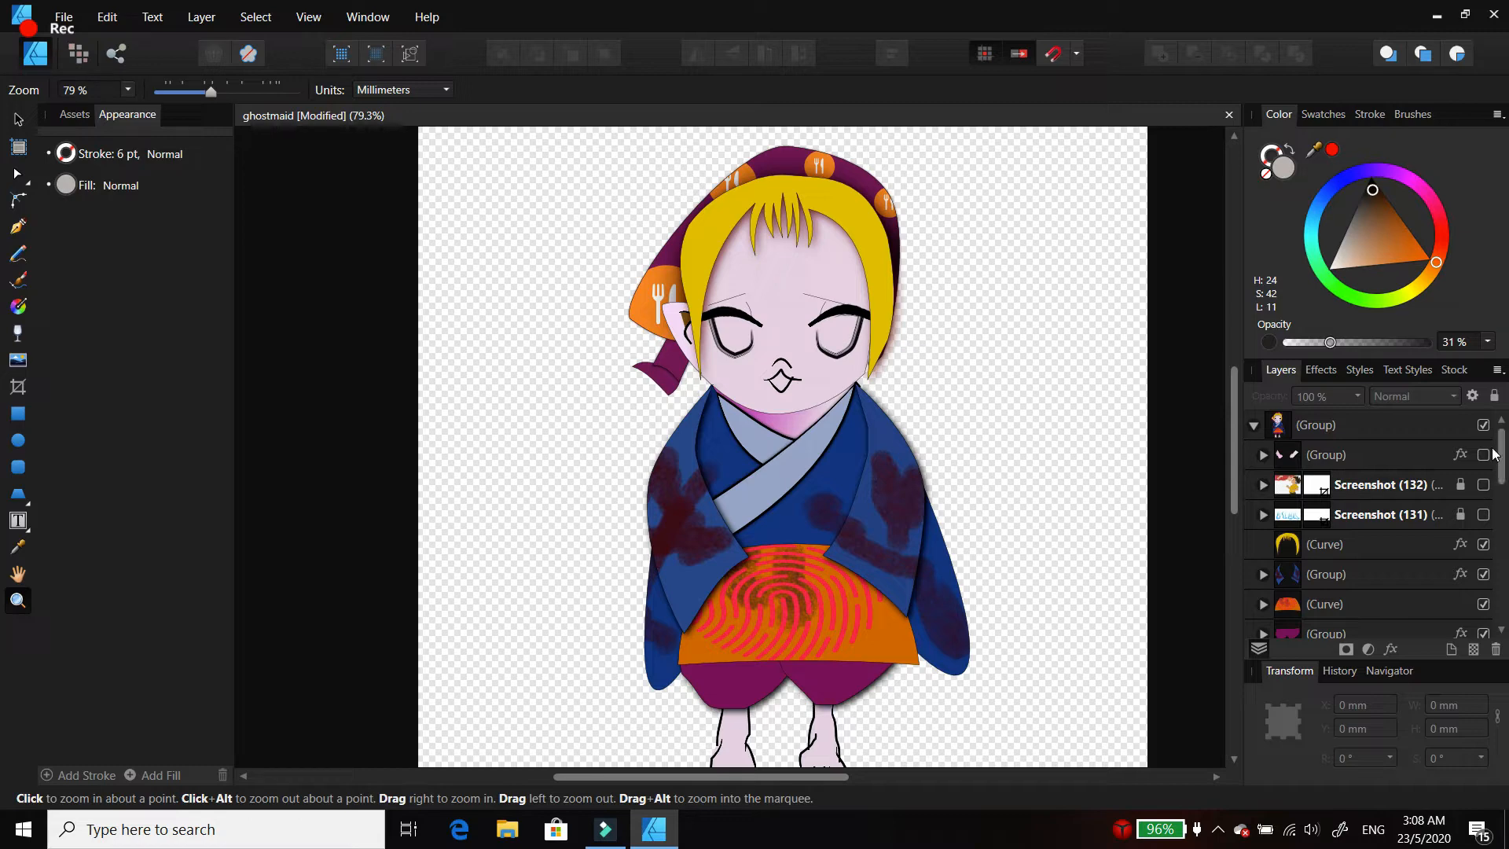
left_click(1483, 455)
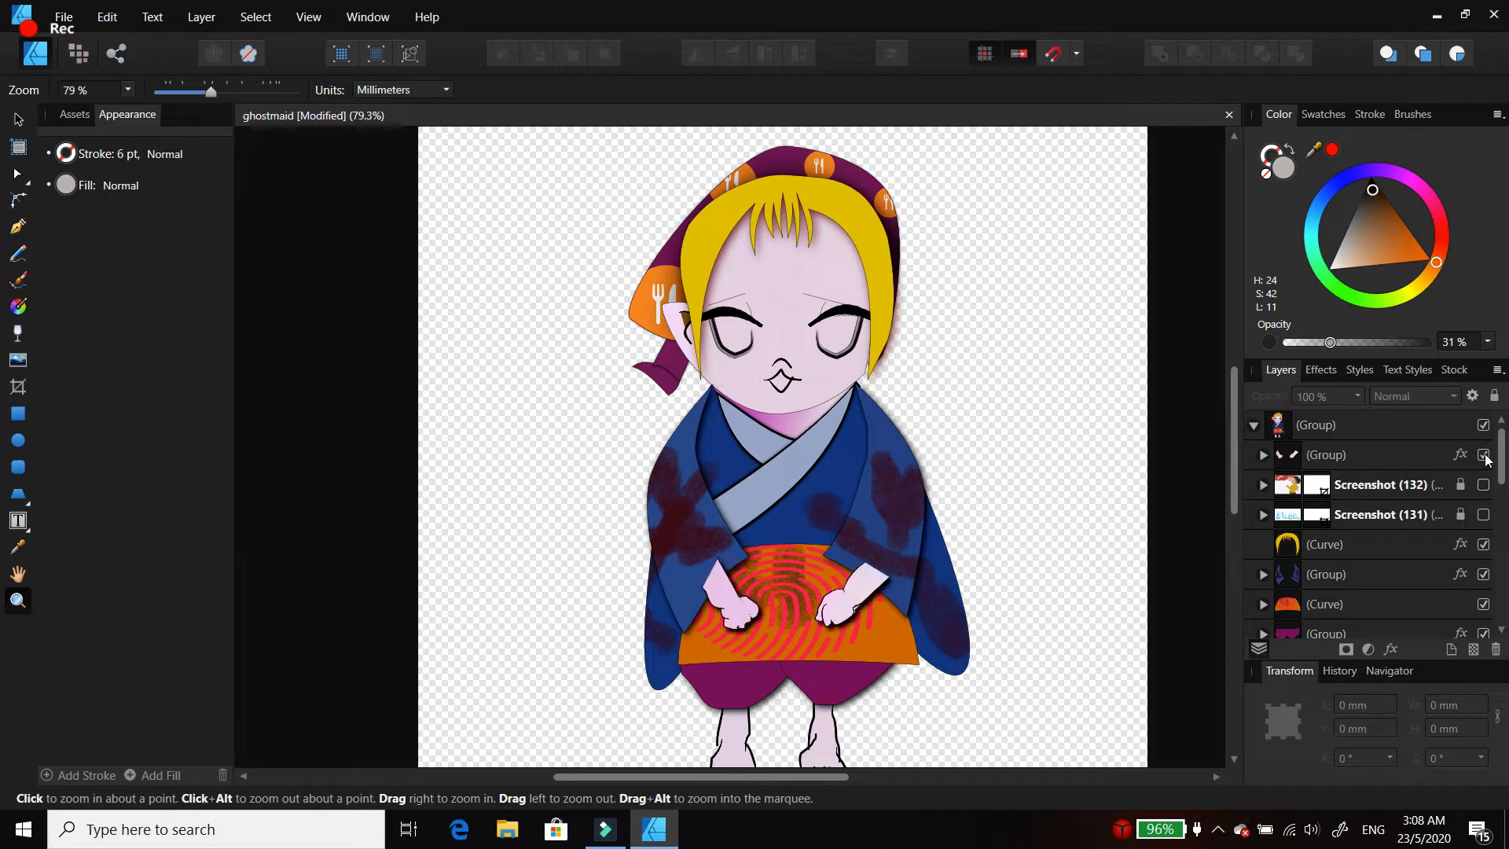
Step: Examine the rebuilt character from head to feet together with its layer stack
scroll(1502, 467, "down", 5)
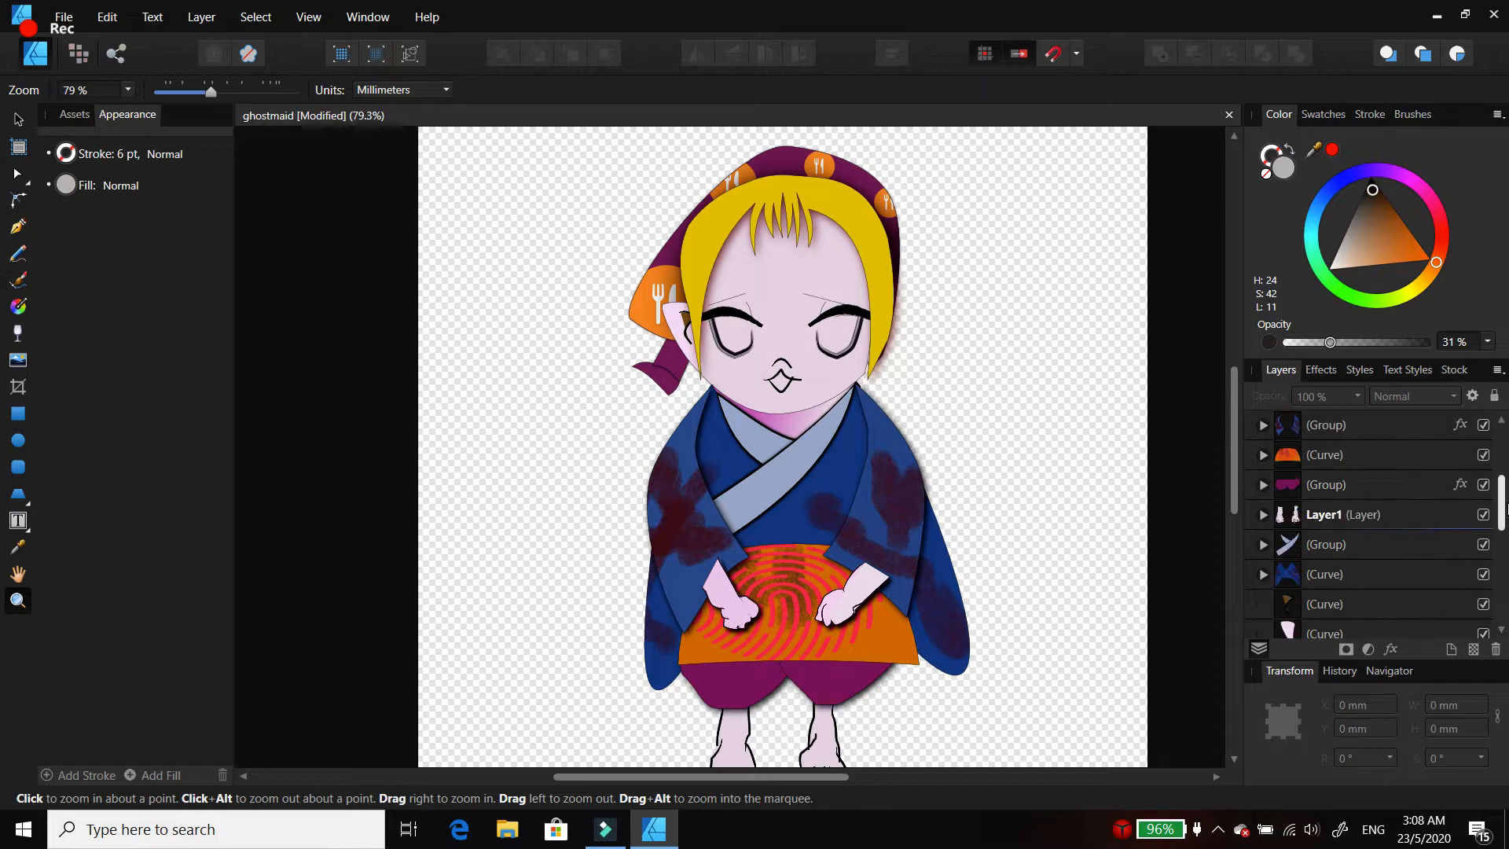
scroll(1503, 467, "up", 5)
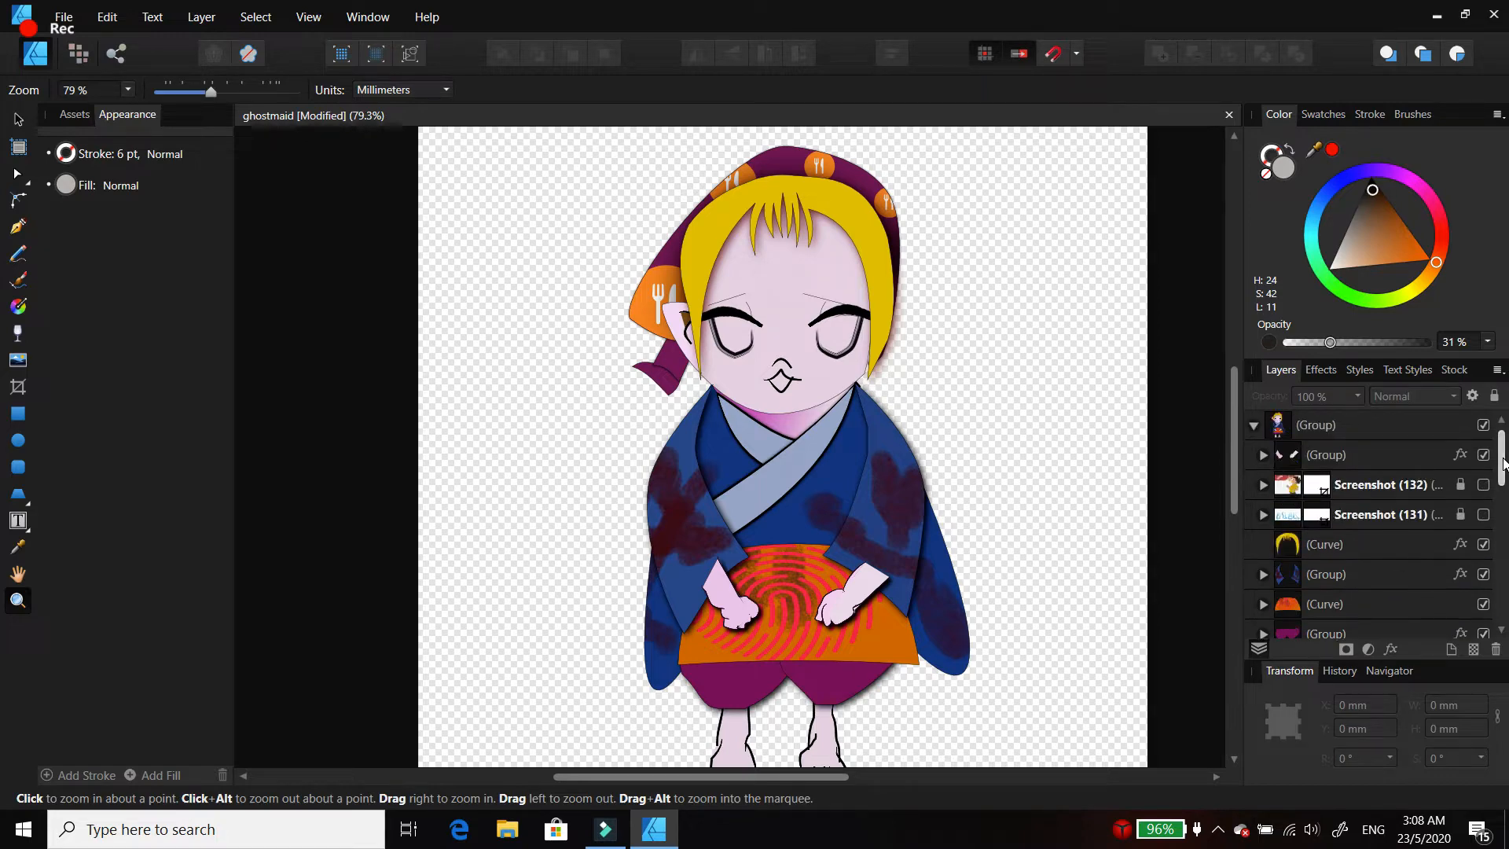
scroll(1226, 481, "down", 5)
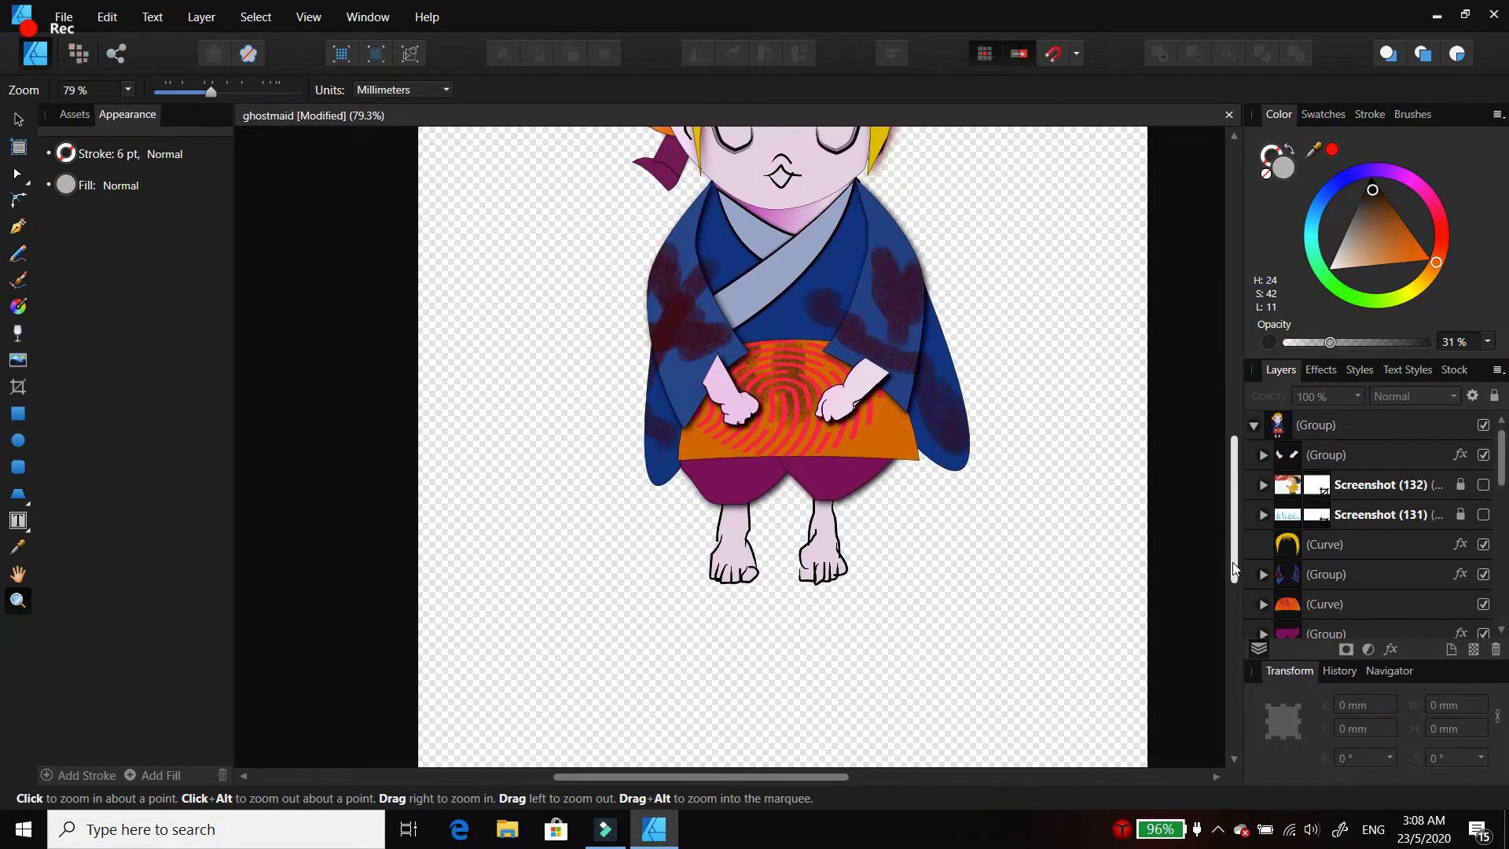
scroll(1226, 481, "up", 6)
left_click_drag(1226, 481, 1231, 583)
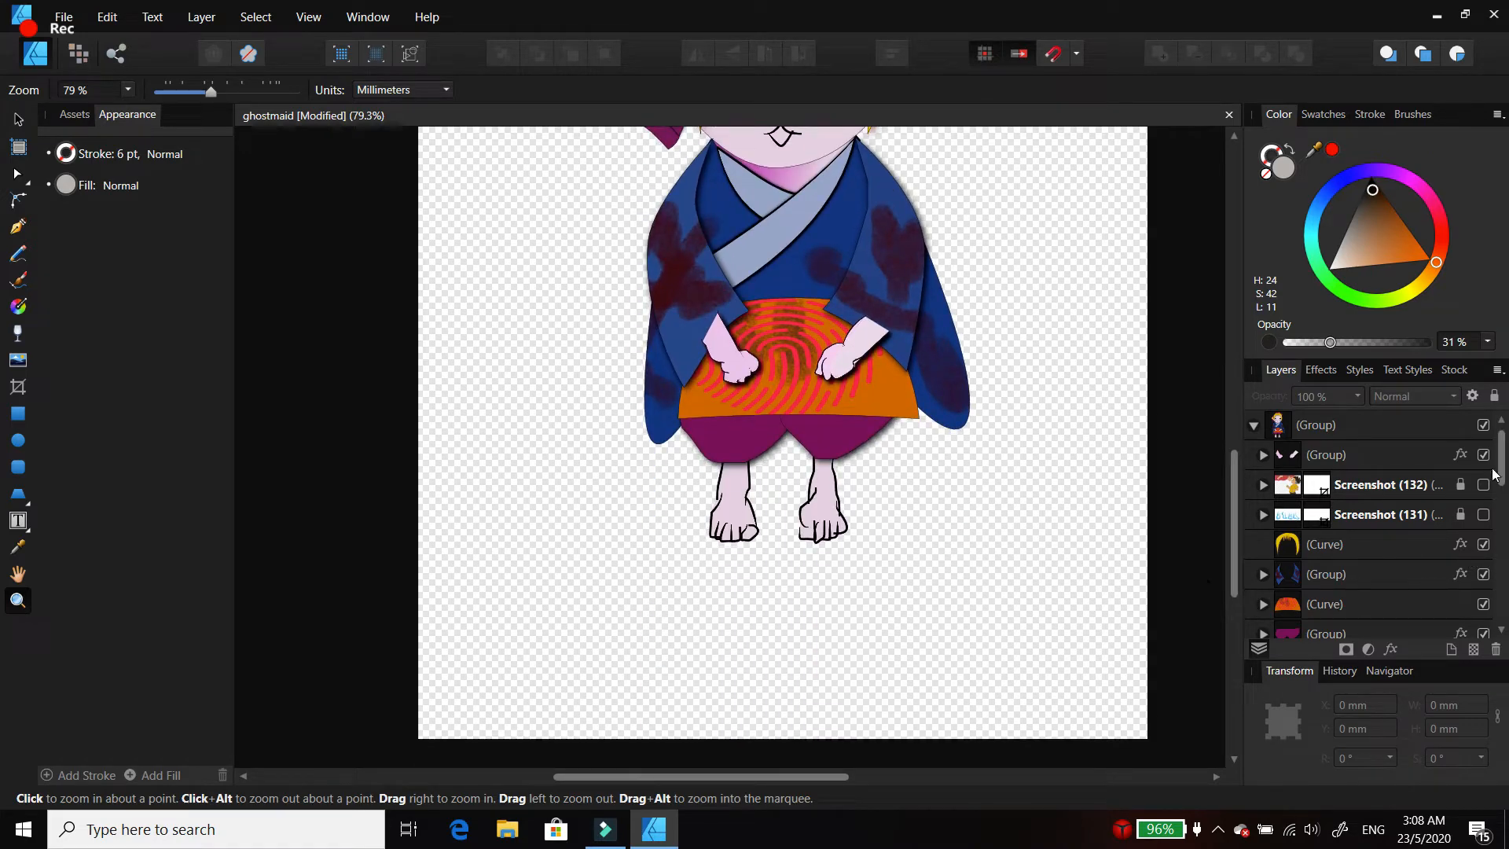
scroll(1496, 466, "down", 1)
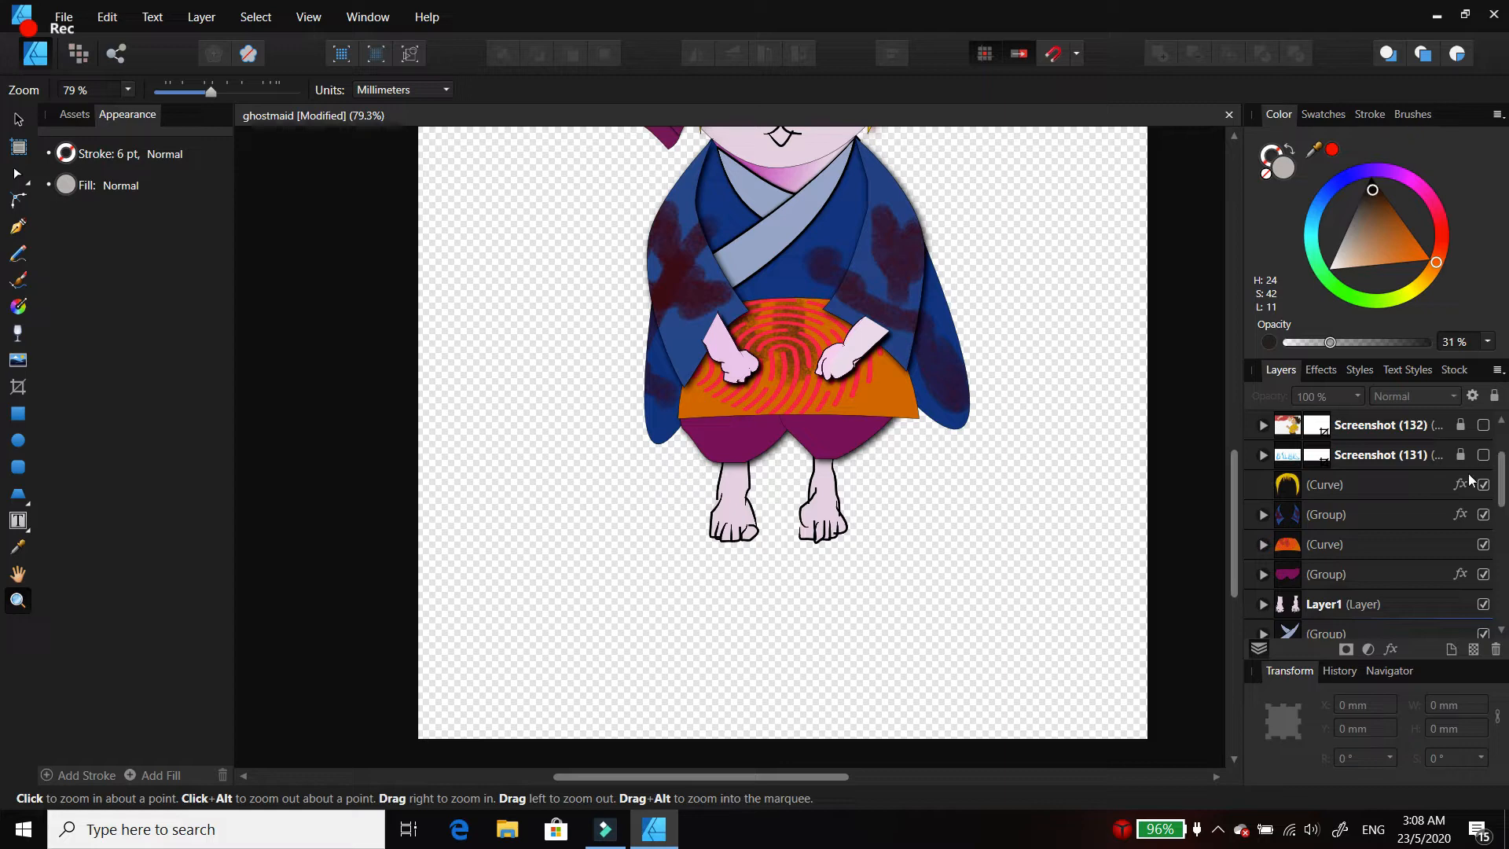
left_click_drag(1235, 495, 1212, 429)
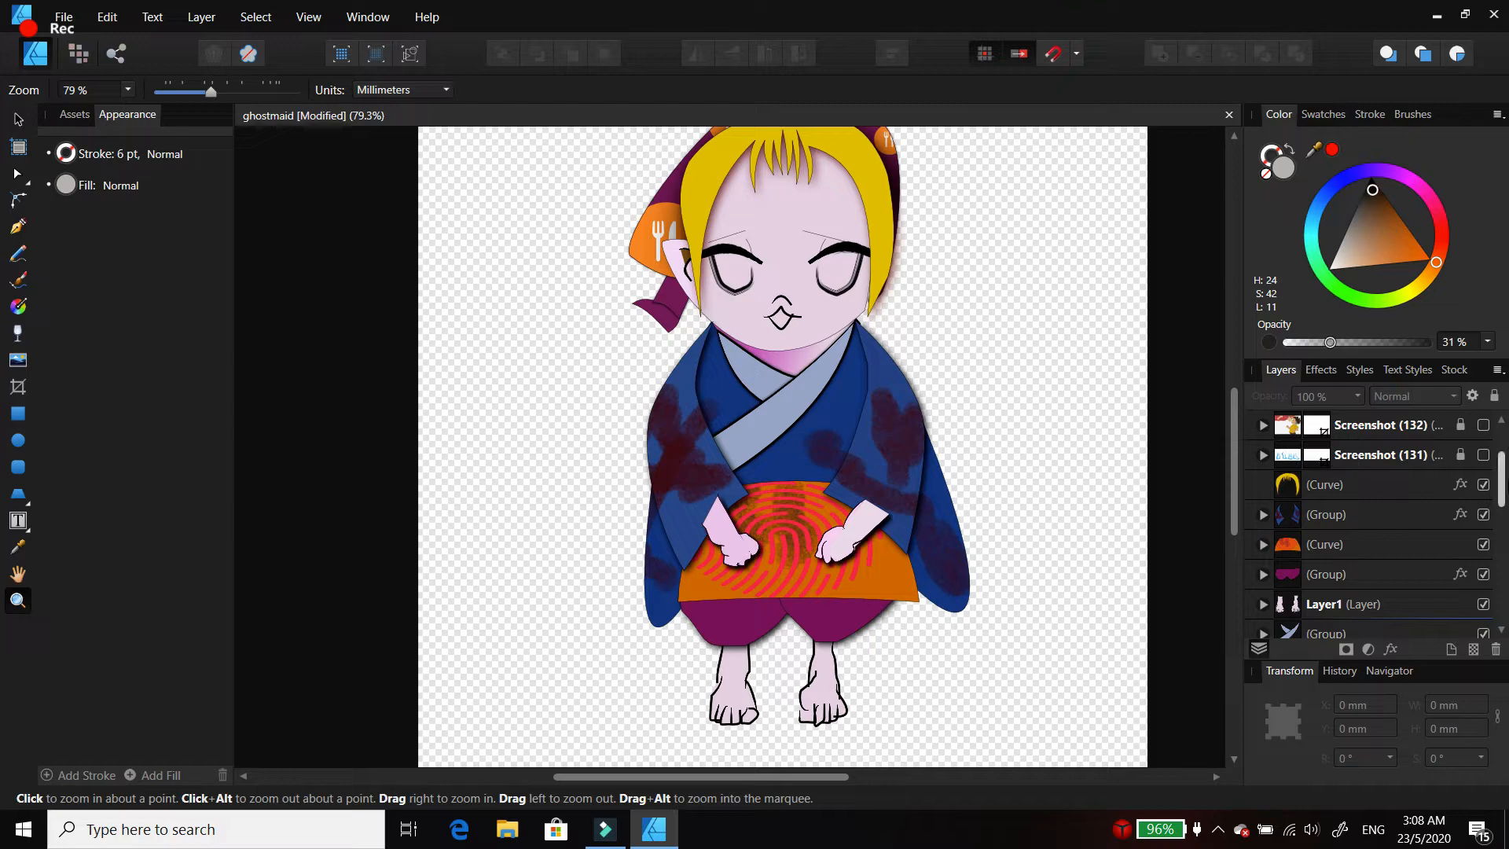
Step: Check which groups hold the purple trousers and the headscarf, and clear the selection
left_click(1299, 577)
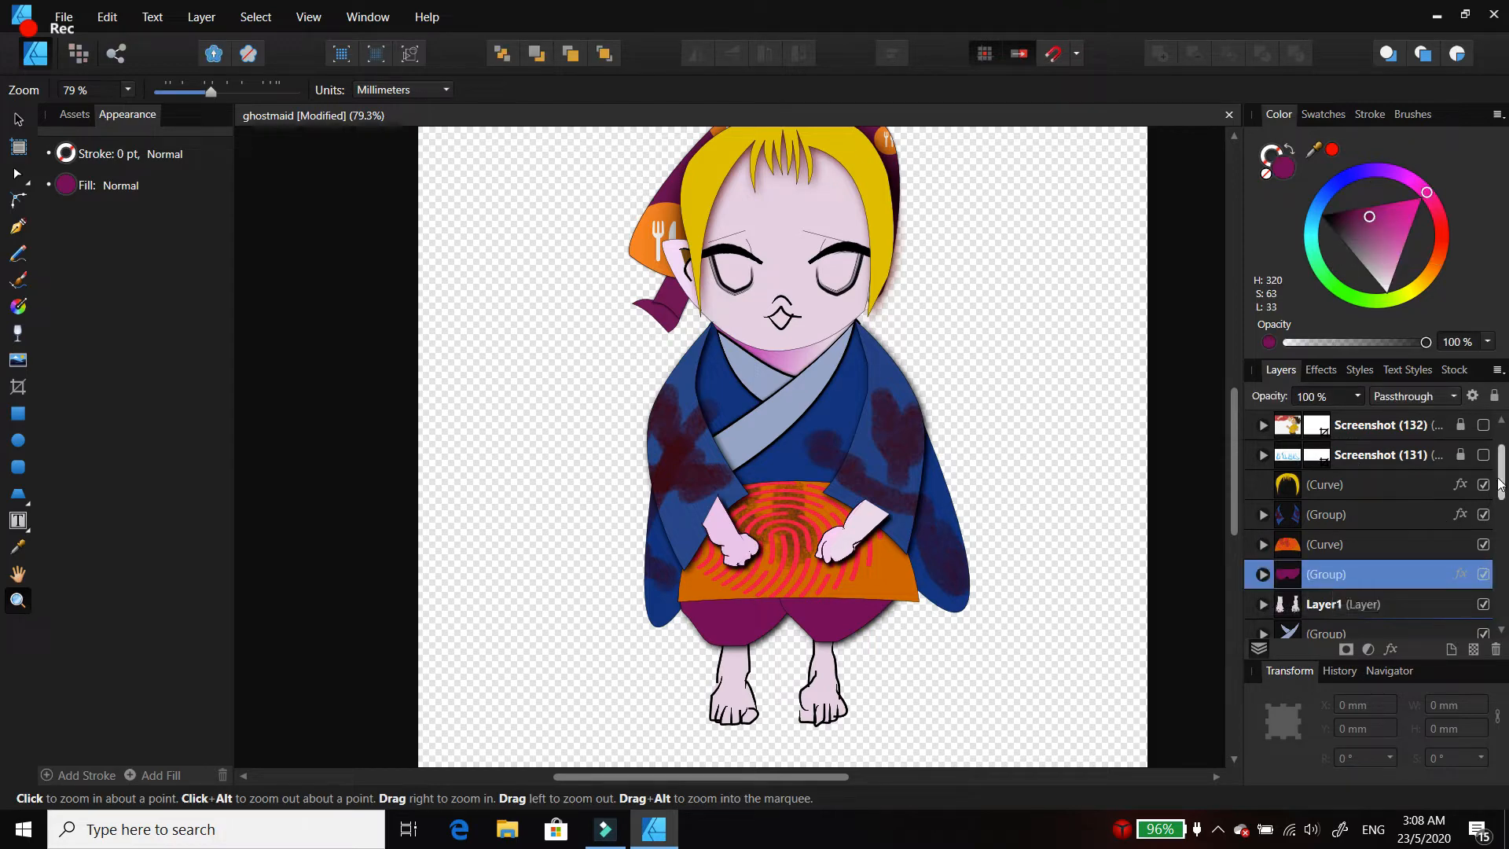
left_click_drag(1502, 482, 1504, 560)
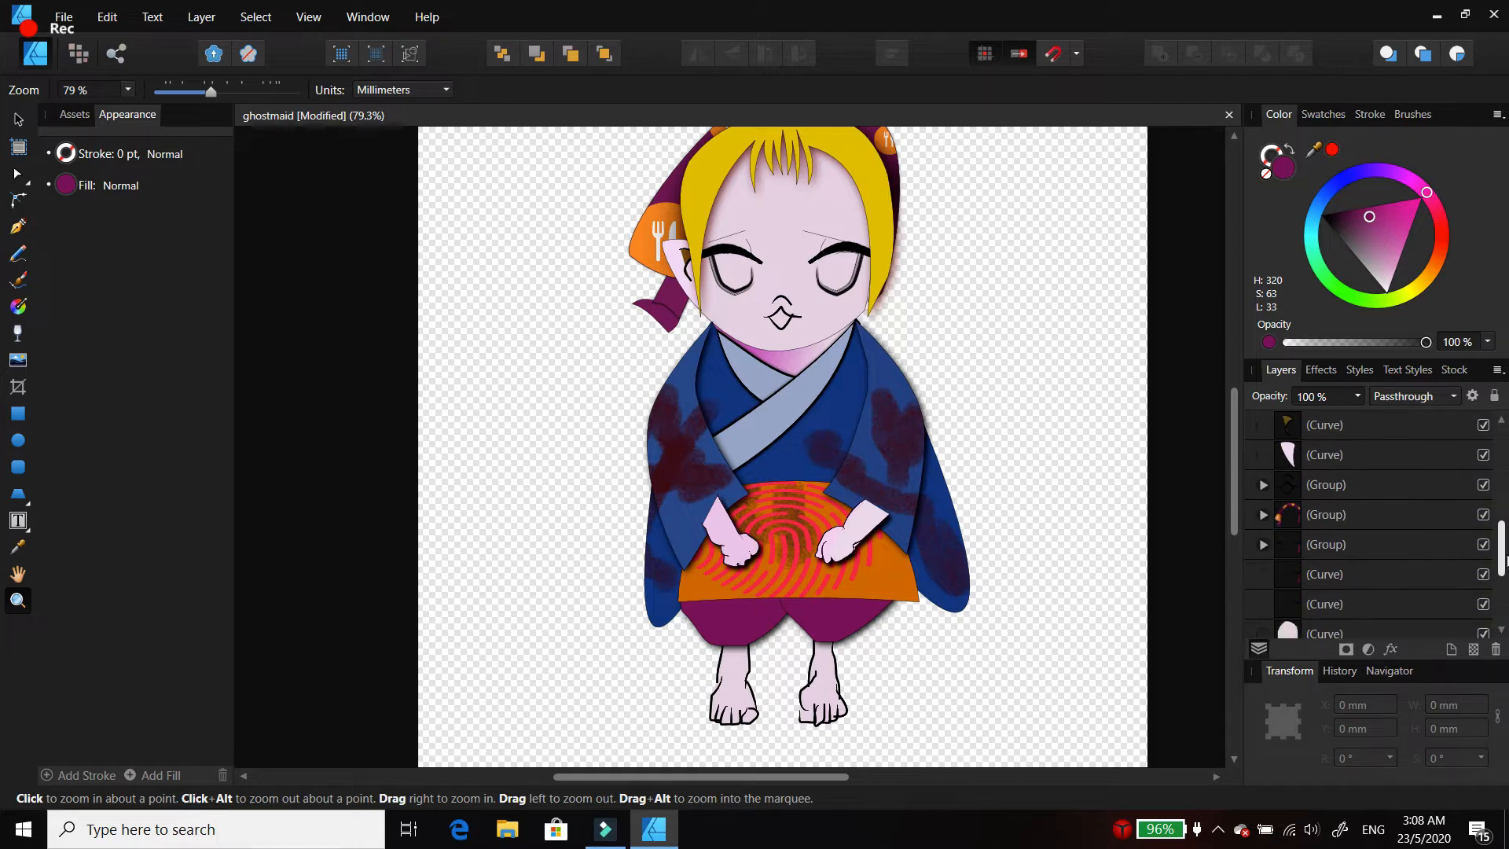
left_click(1316, 518)
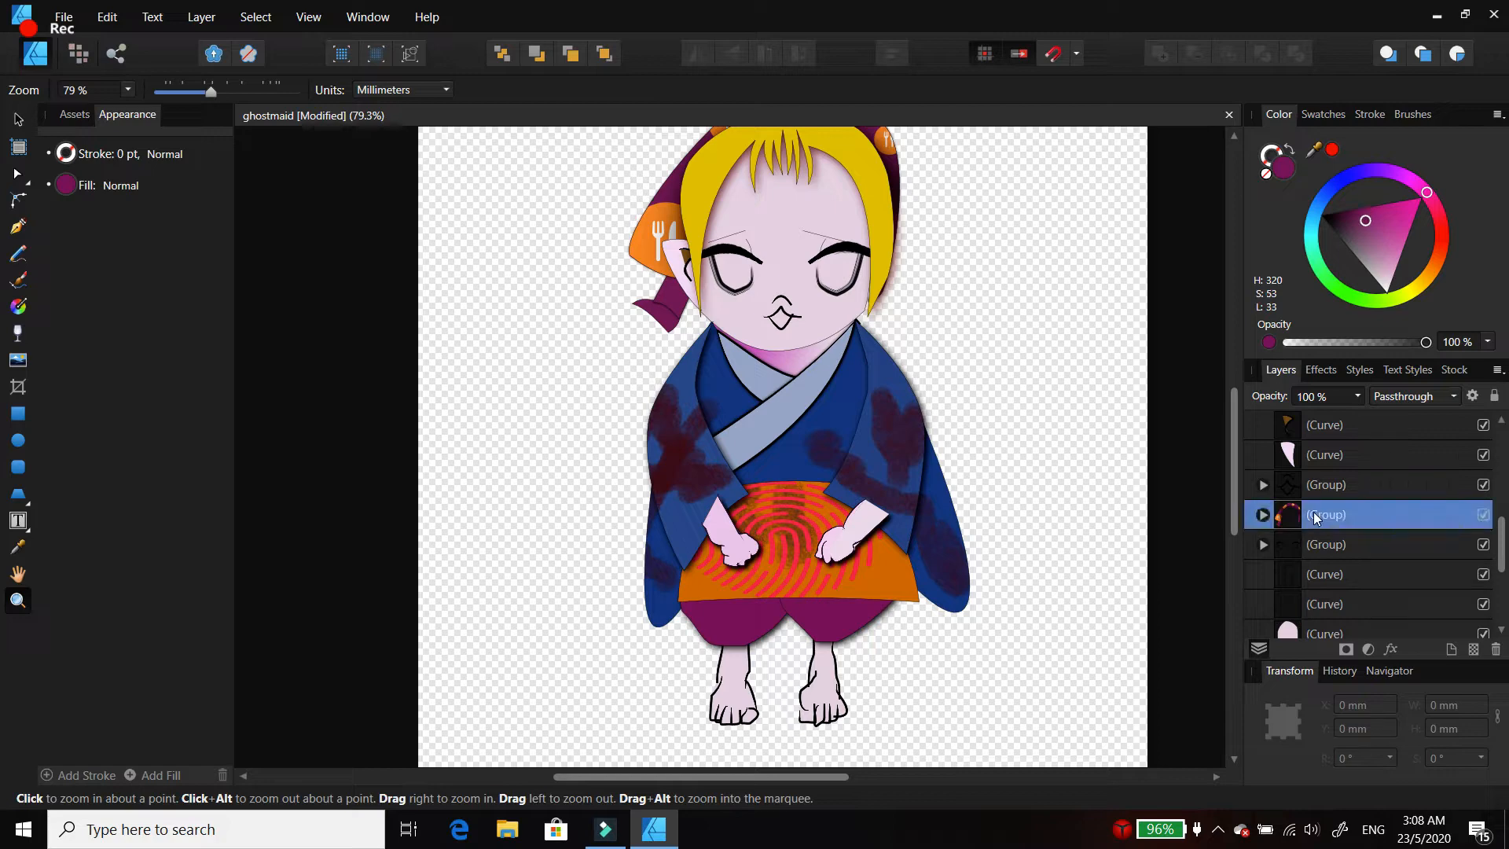
scroll(1234, 431, "up", 3)
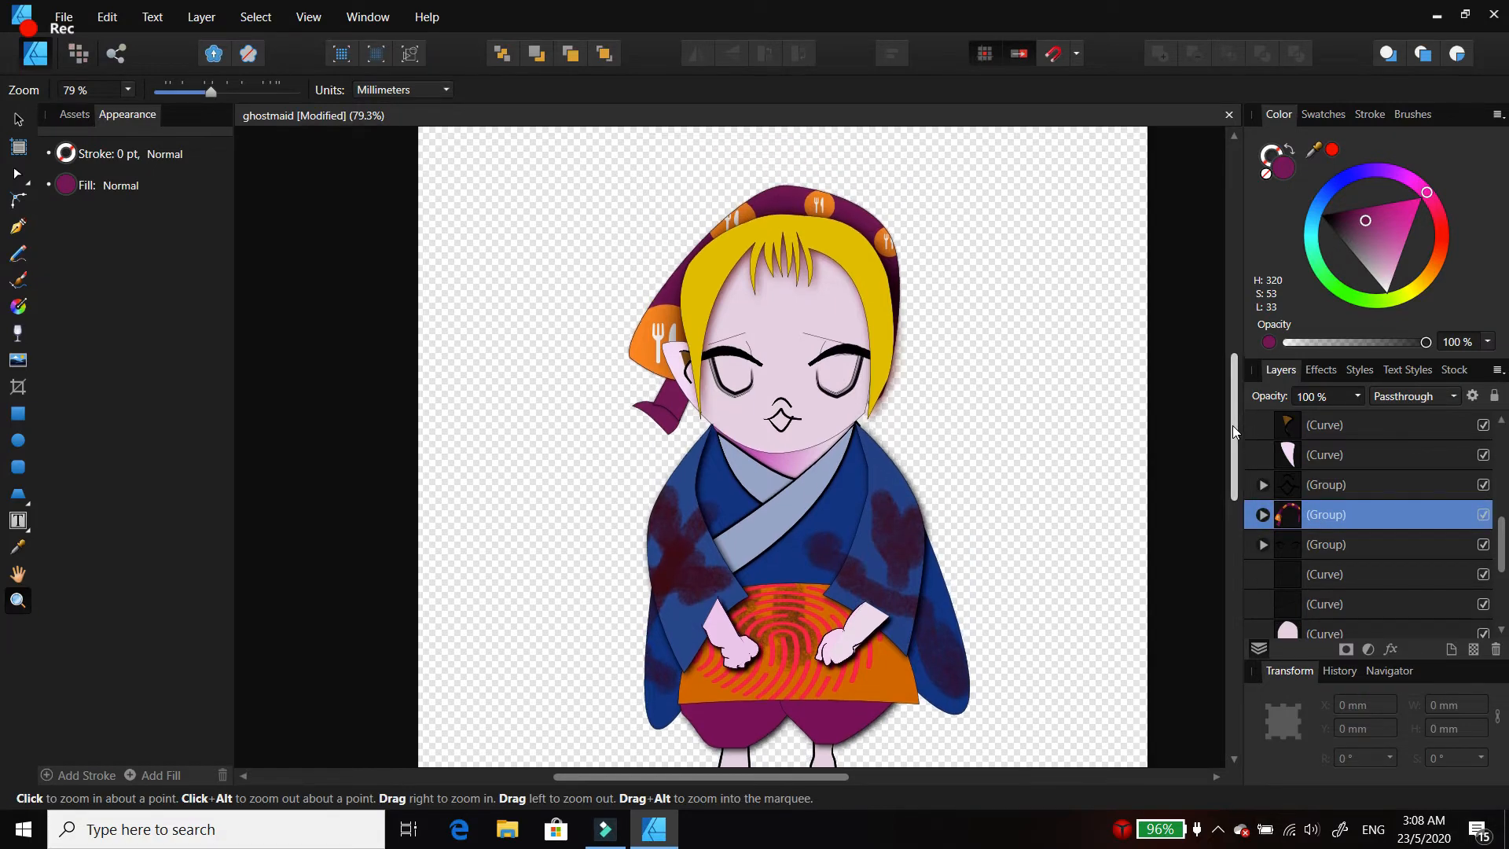
left_click(18, 118)
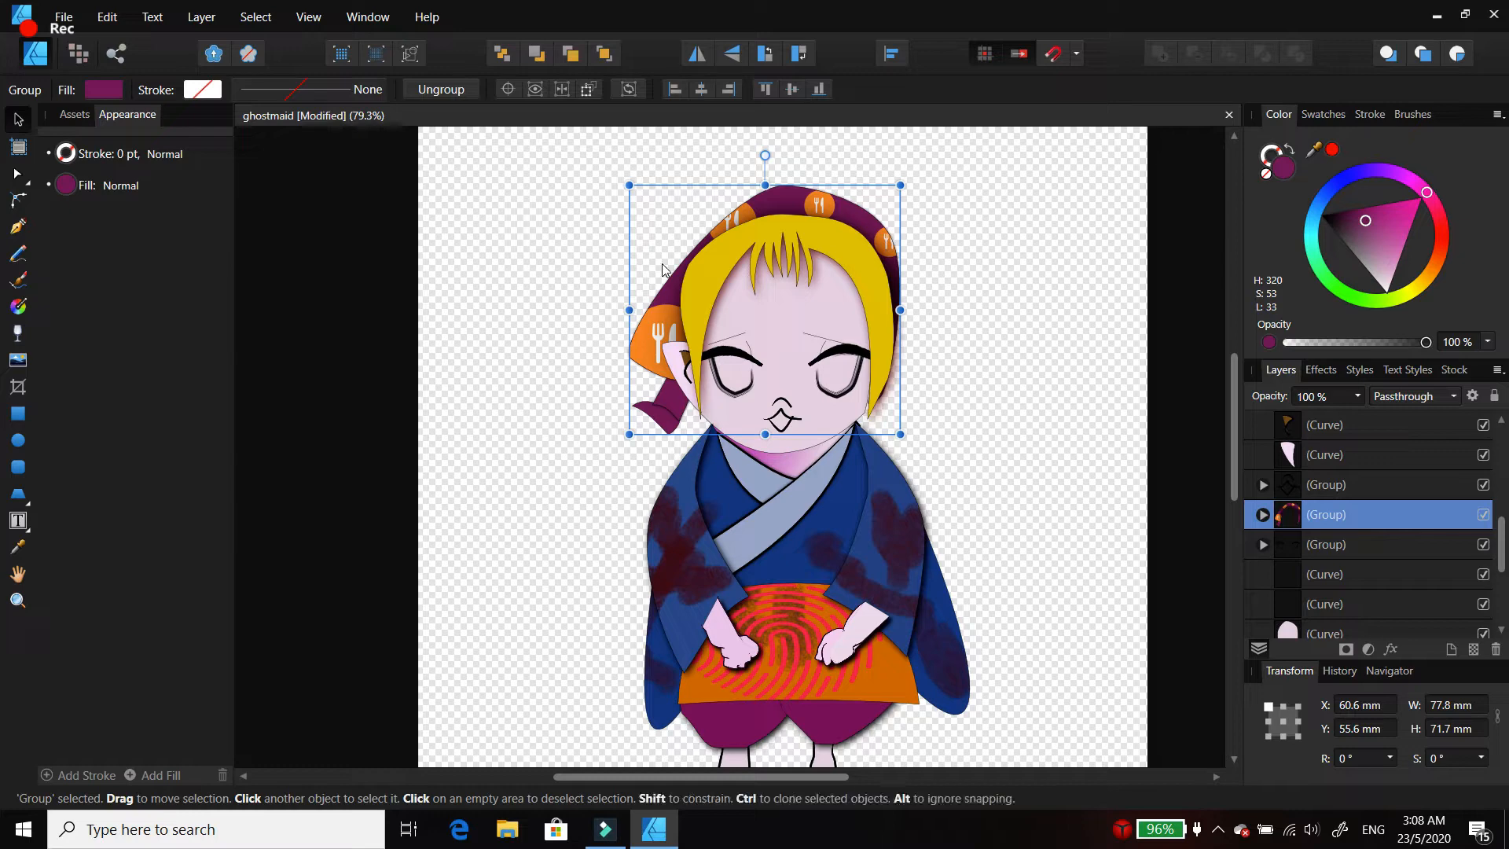
left_click(588, 301)
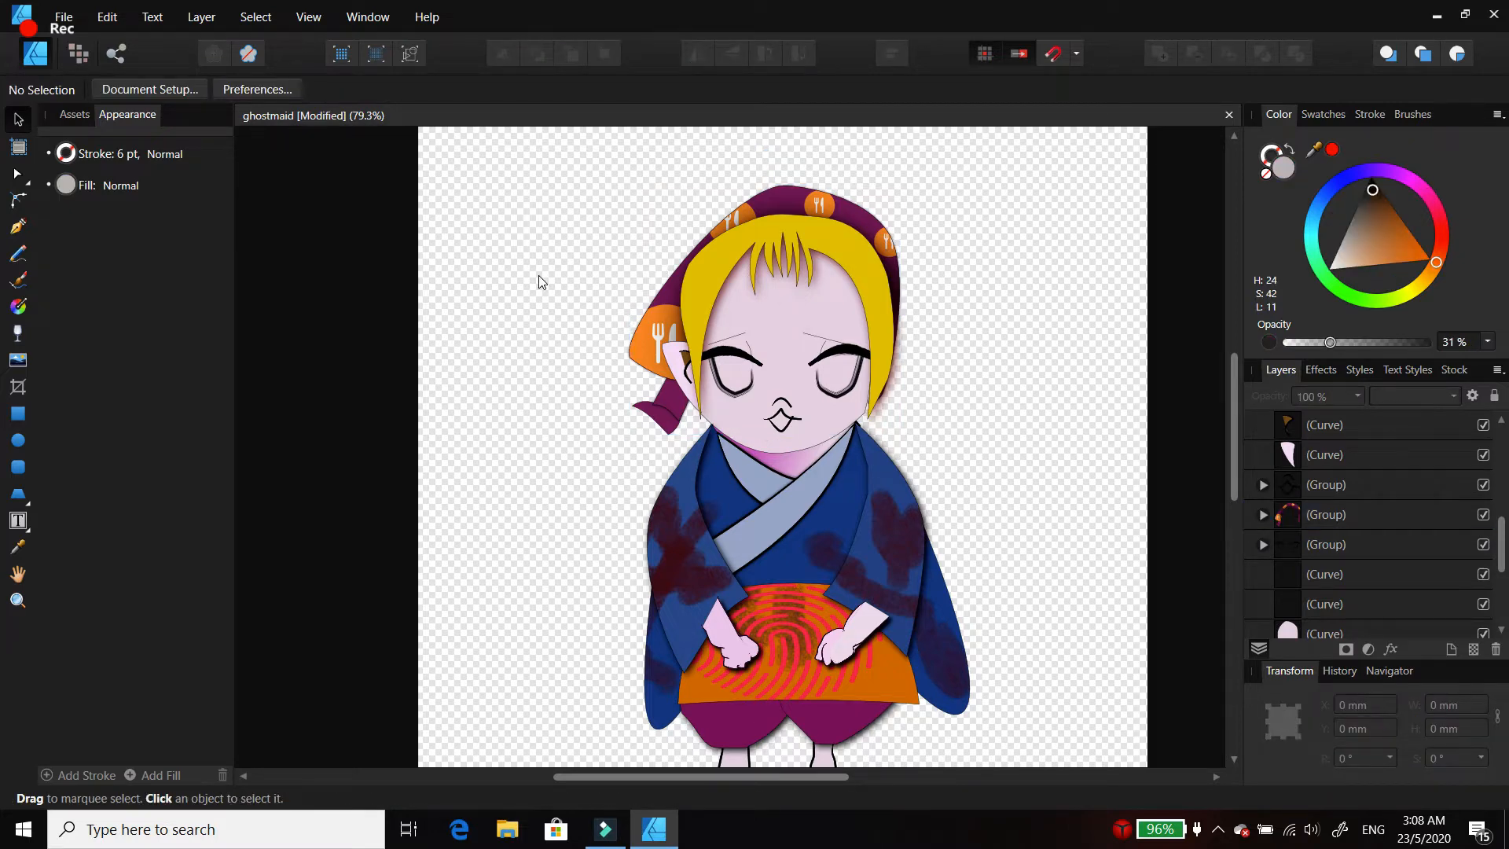
left_click_drag(559, 156, 960, 461)
left_click_drag(1501, 545, 1503, 437)
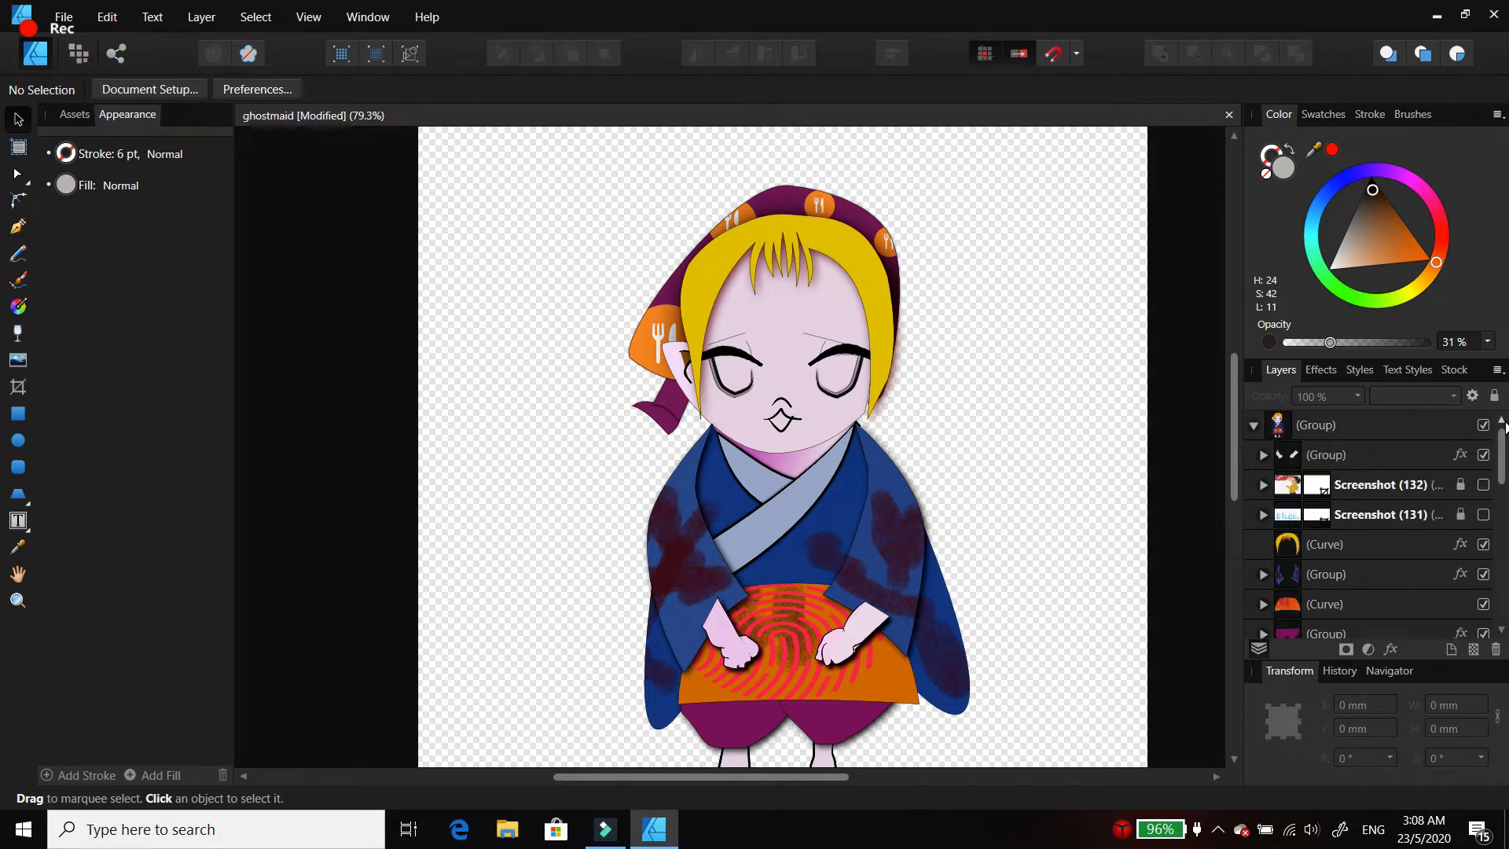
left_click(1255, 426)
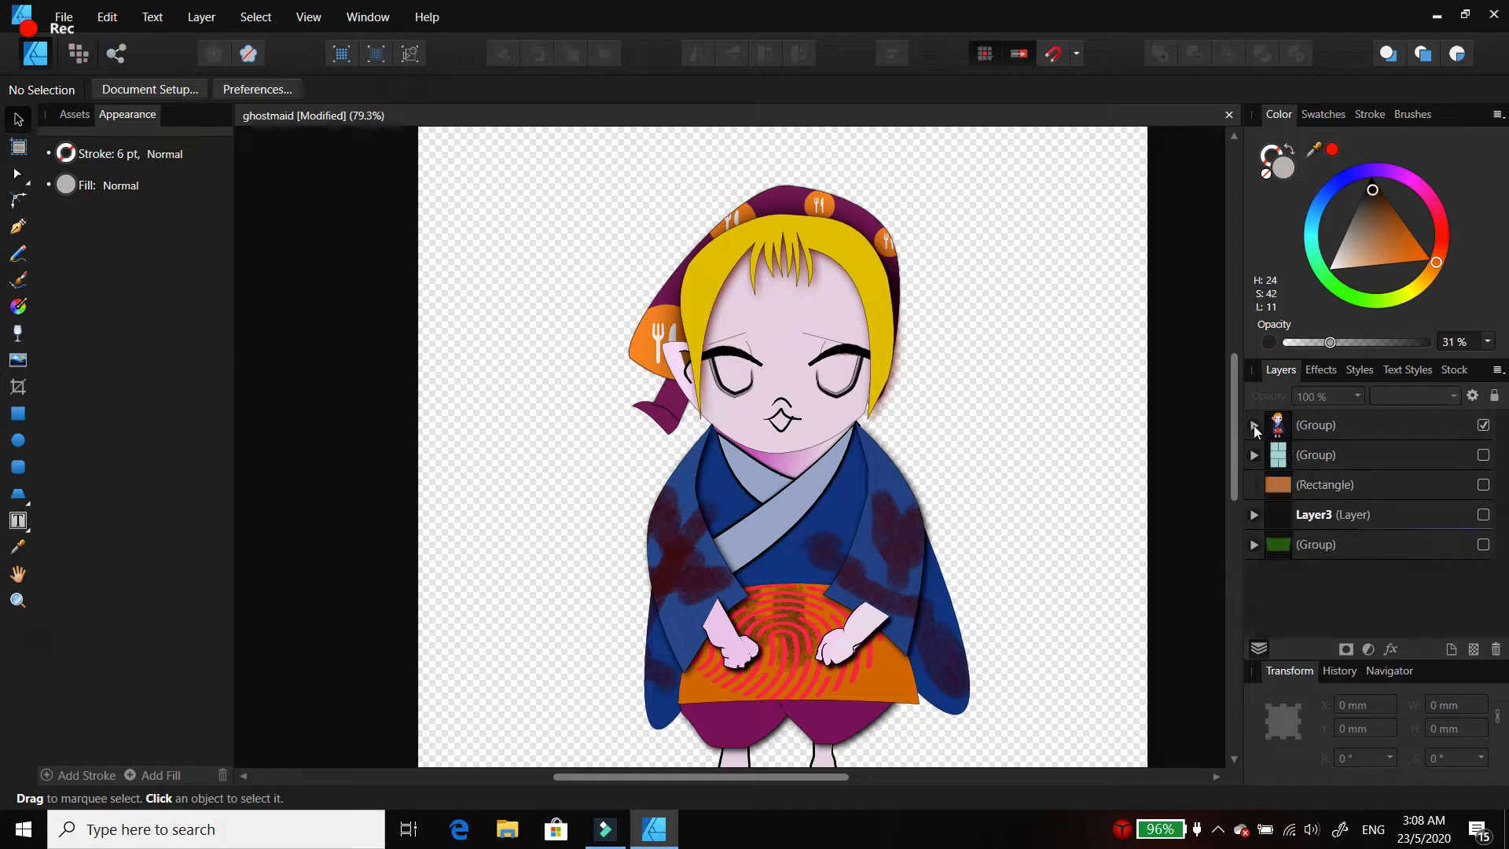
left_click(1253, 426)
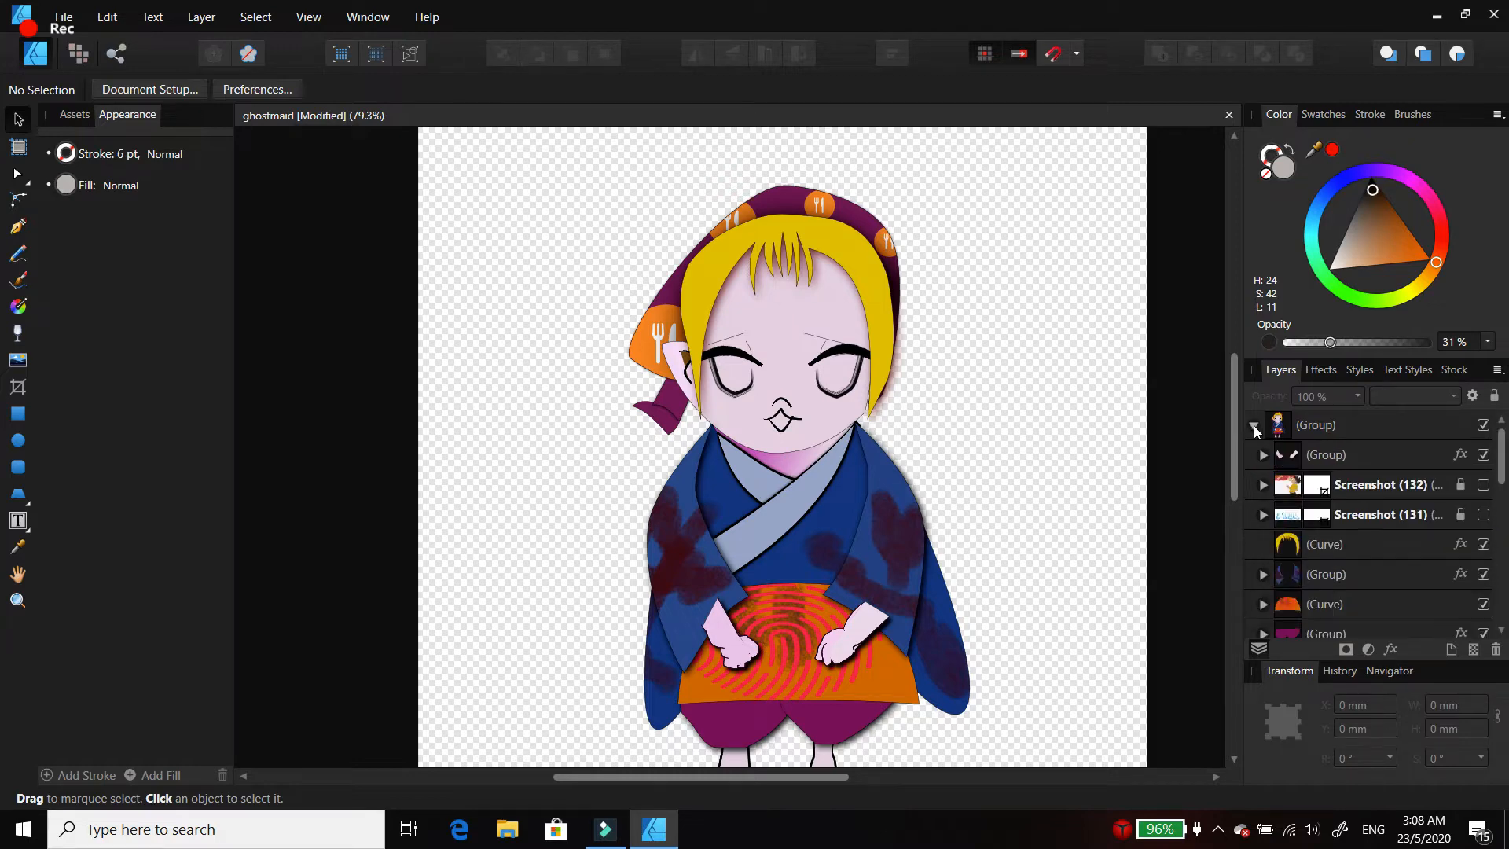
Step: Move the yellow hair curve down the layer stack to directly above the headscarf group, beneath the nose-and-mouth group
left_click(1293, 547)
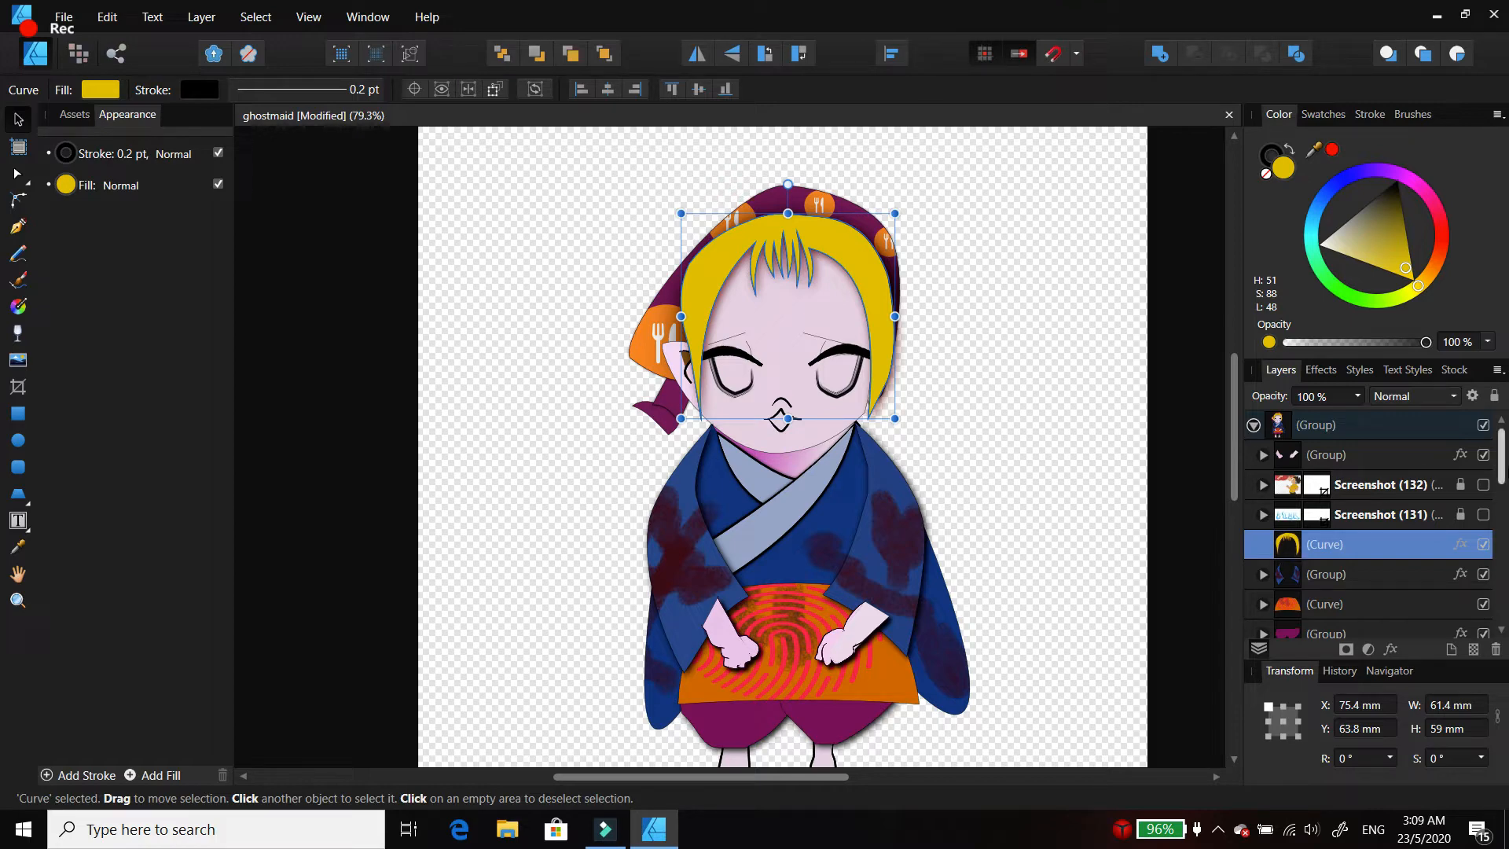
left_click_drag(1502, 458, 1505, 494)
scroll(1336, 456, "up", 1)
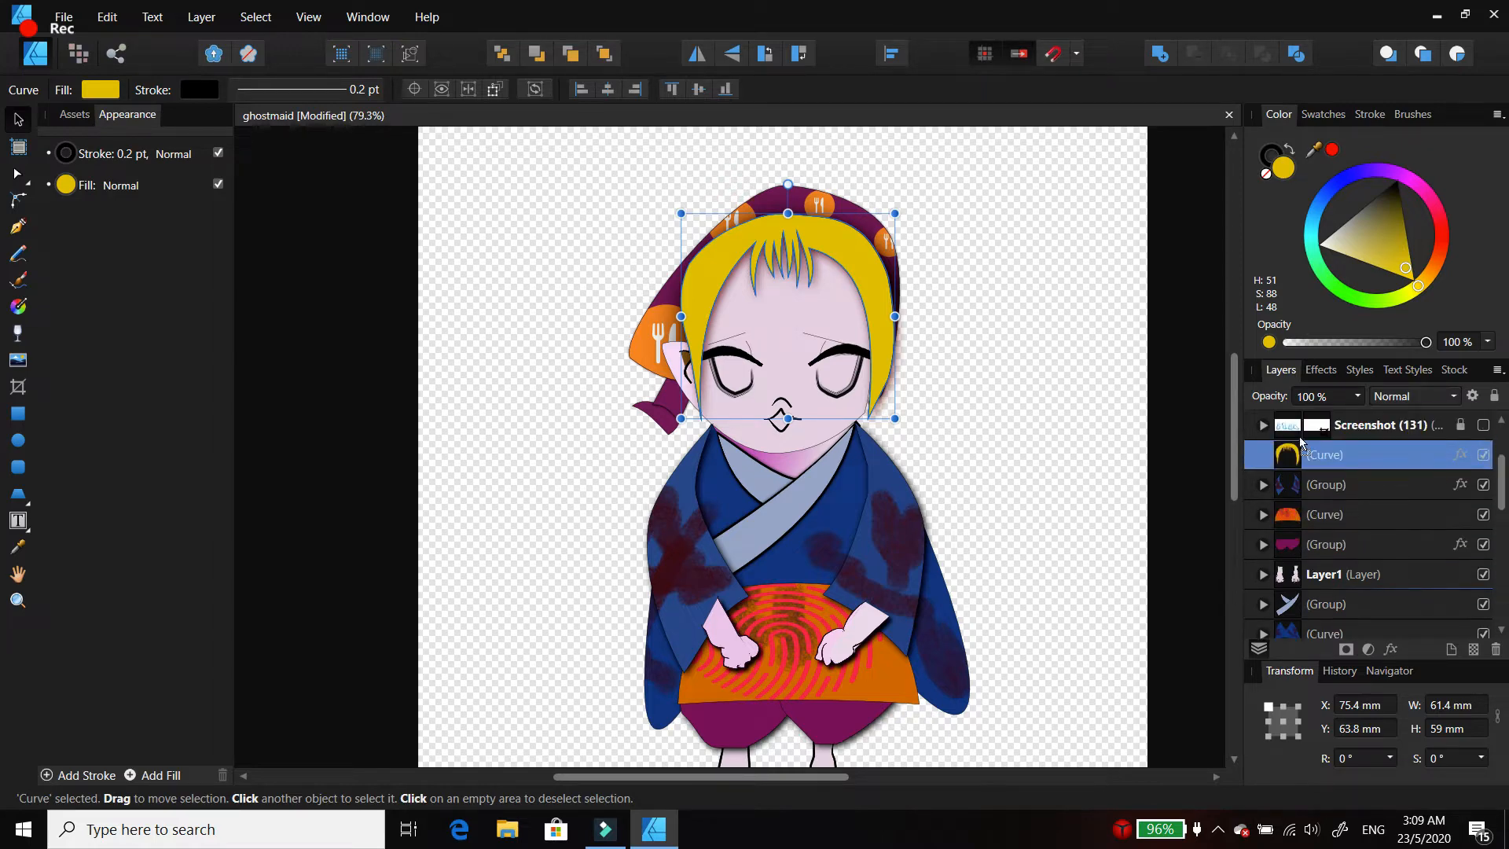
left_click_drag(1305, 452, 1275, 571)
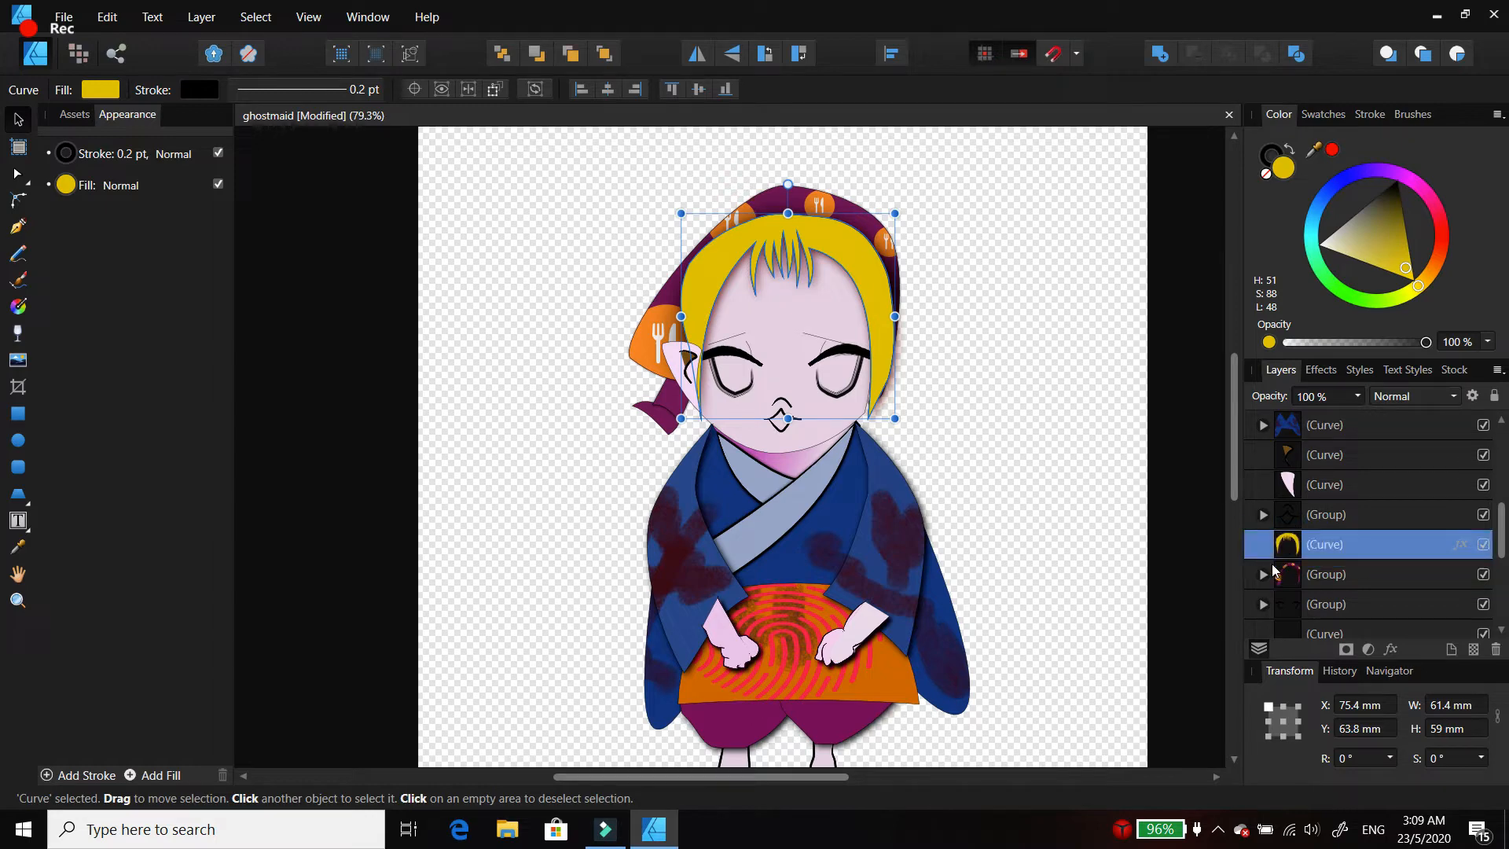
Step: Select the nine head objects from the brown inner-ear curve through the face curve and group them
left_click(1328, 513)
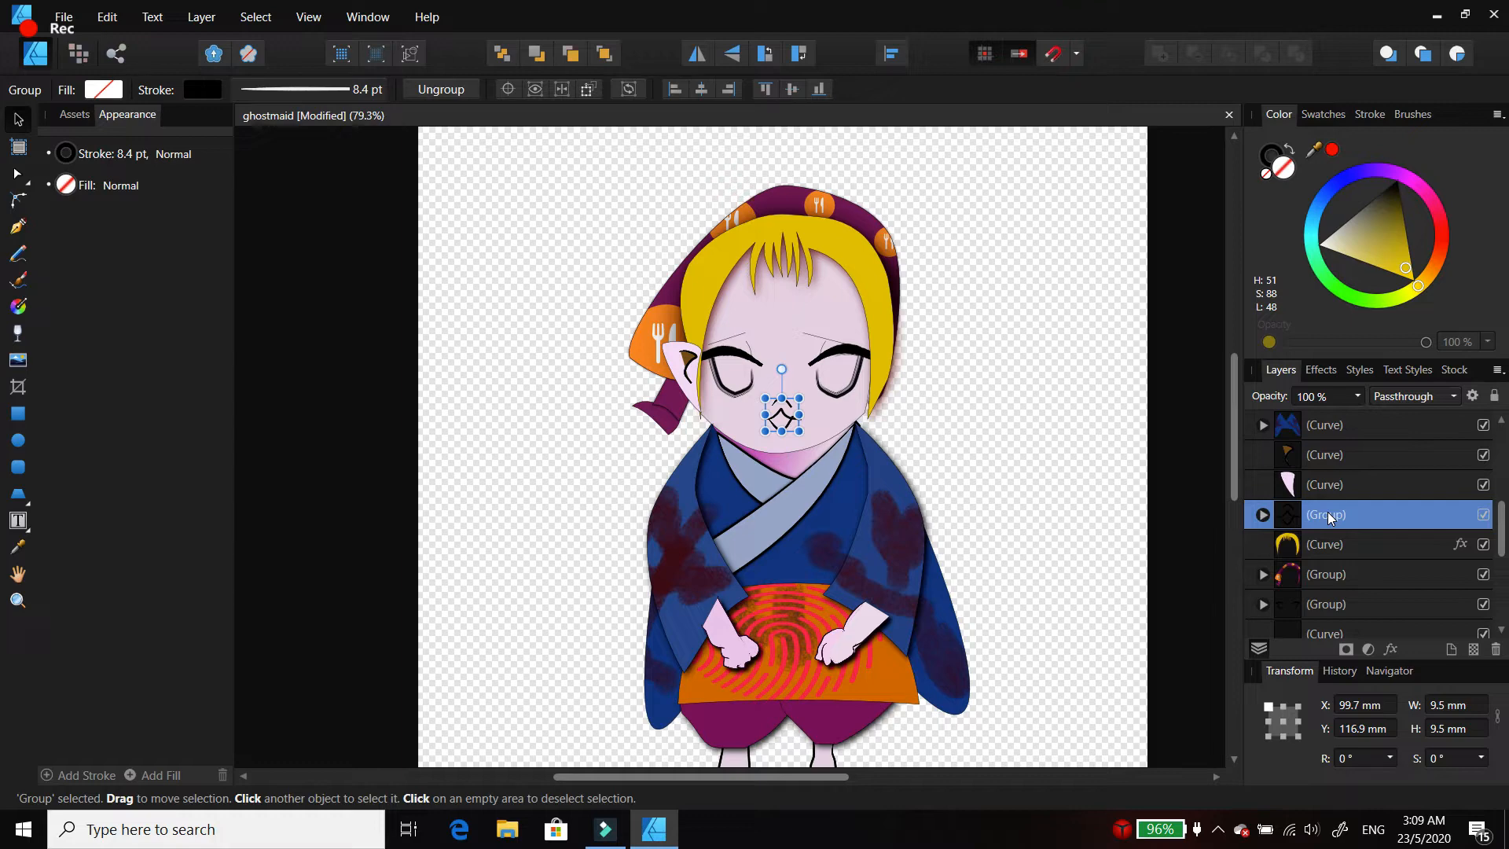
left_click(1311, 486)
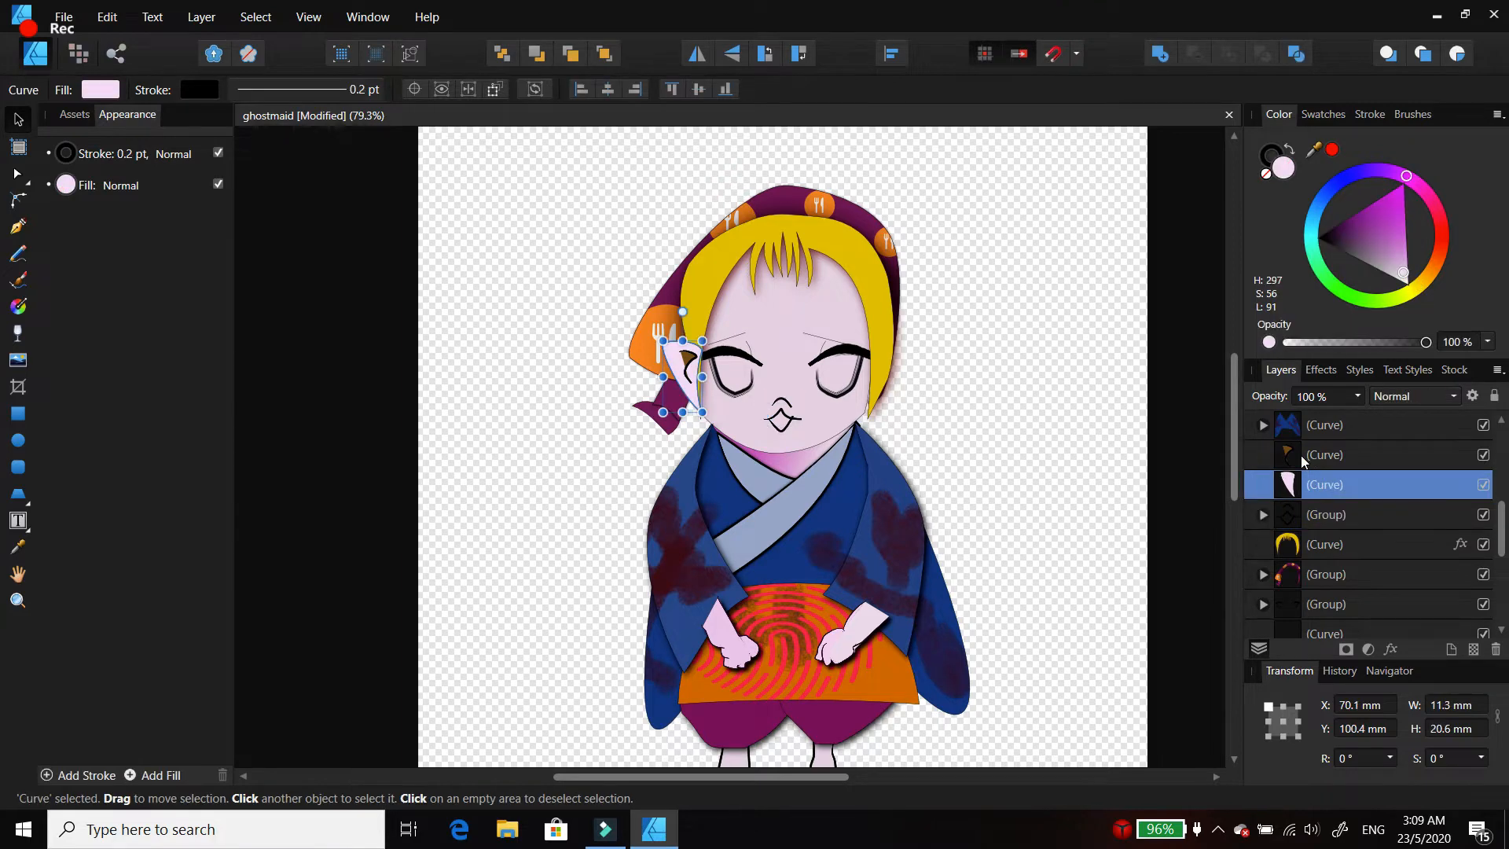
left_click(1304, 456)
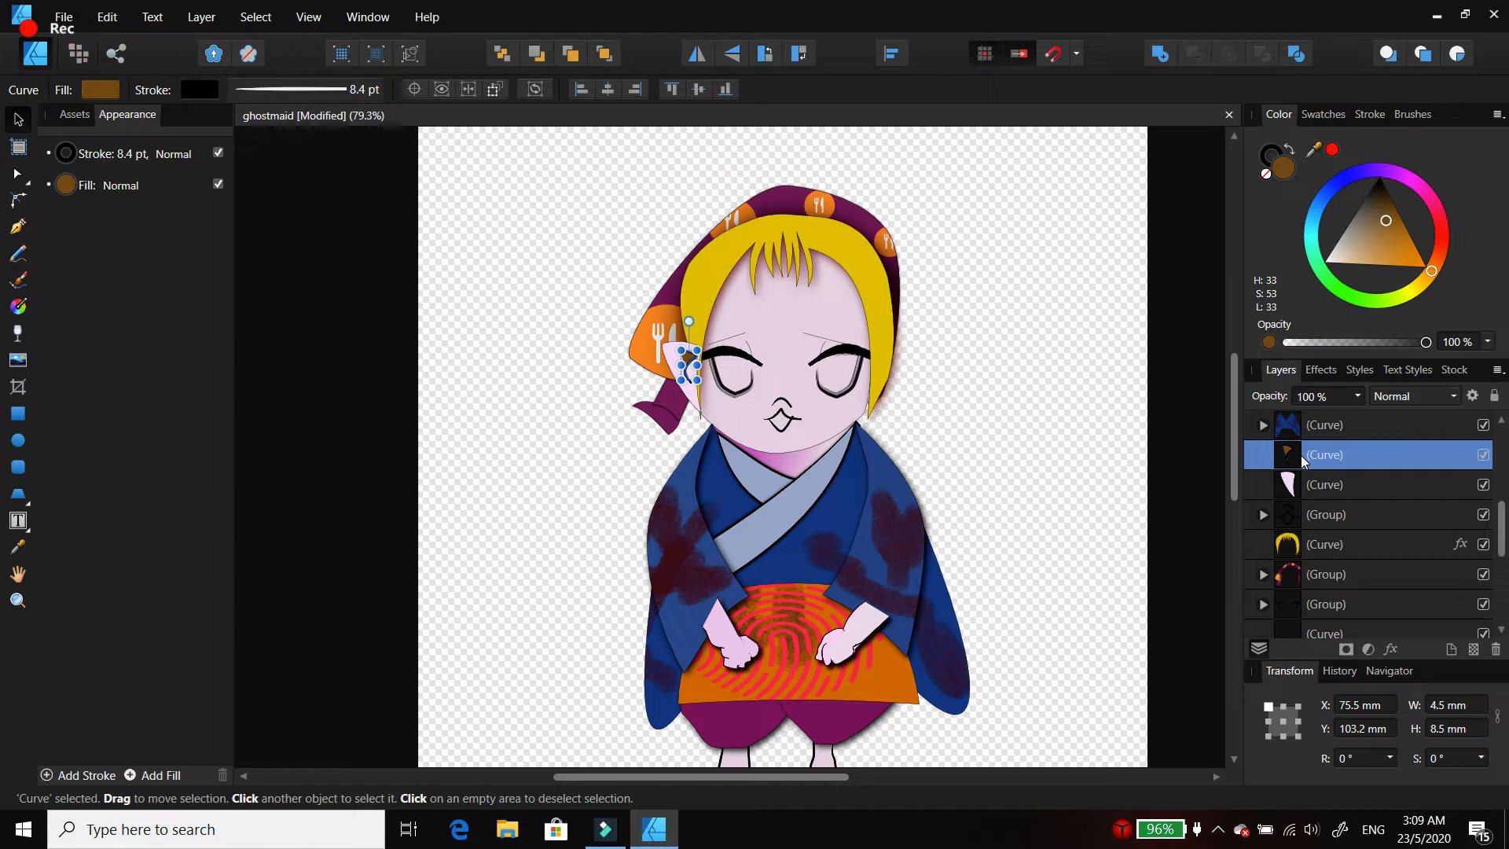
left_click(1501, 631)
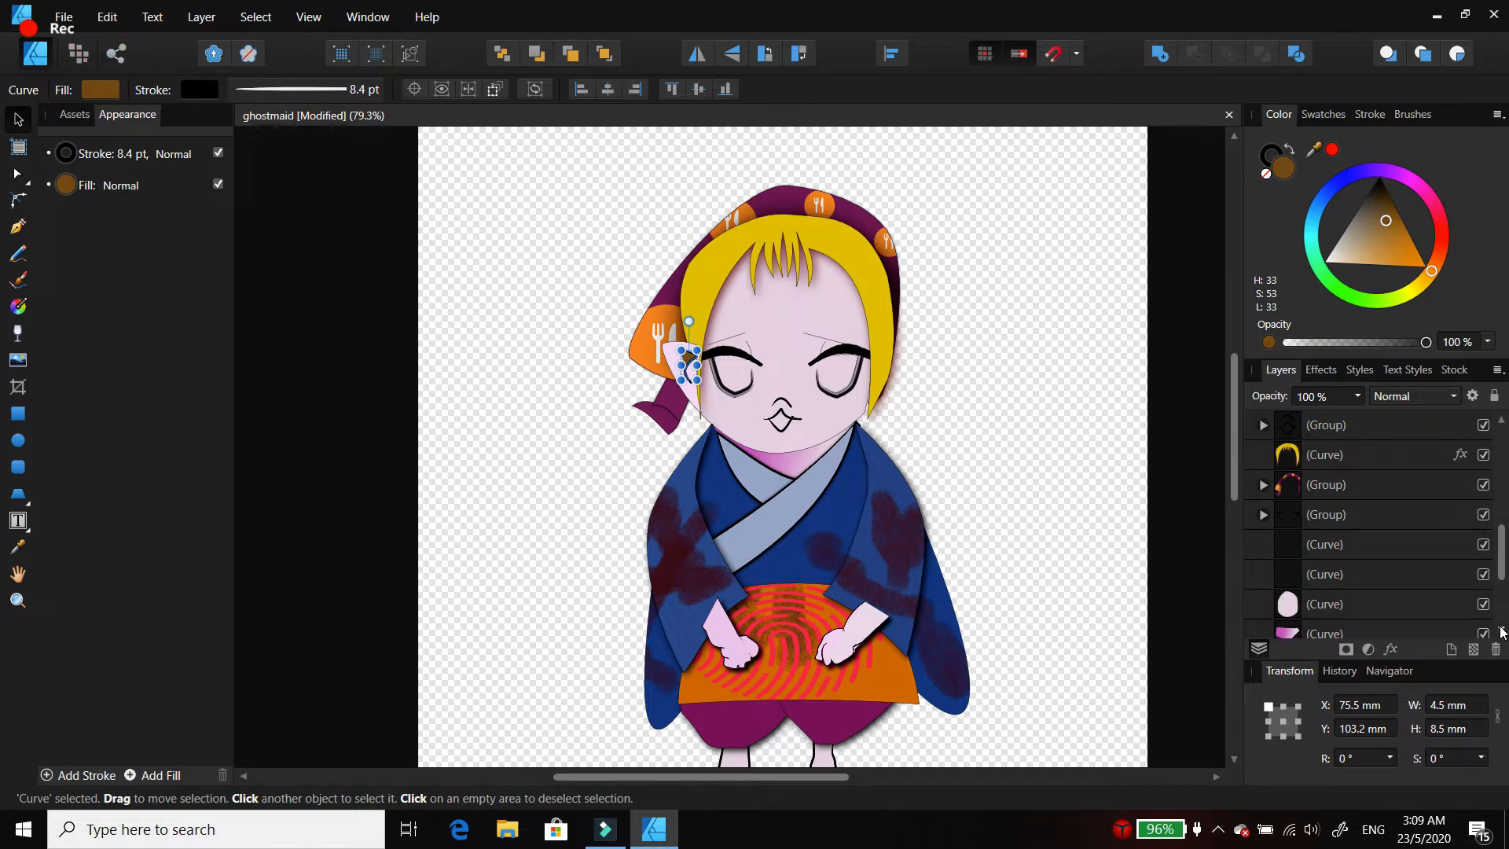
left_click(1502, 630)
left_click(1325, 550)
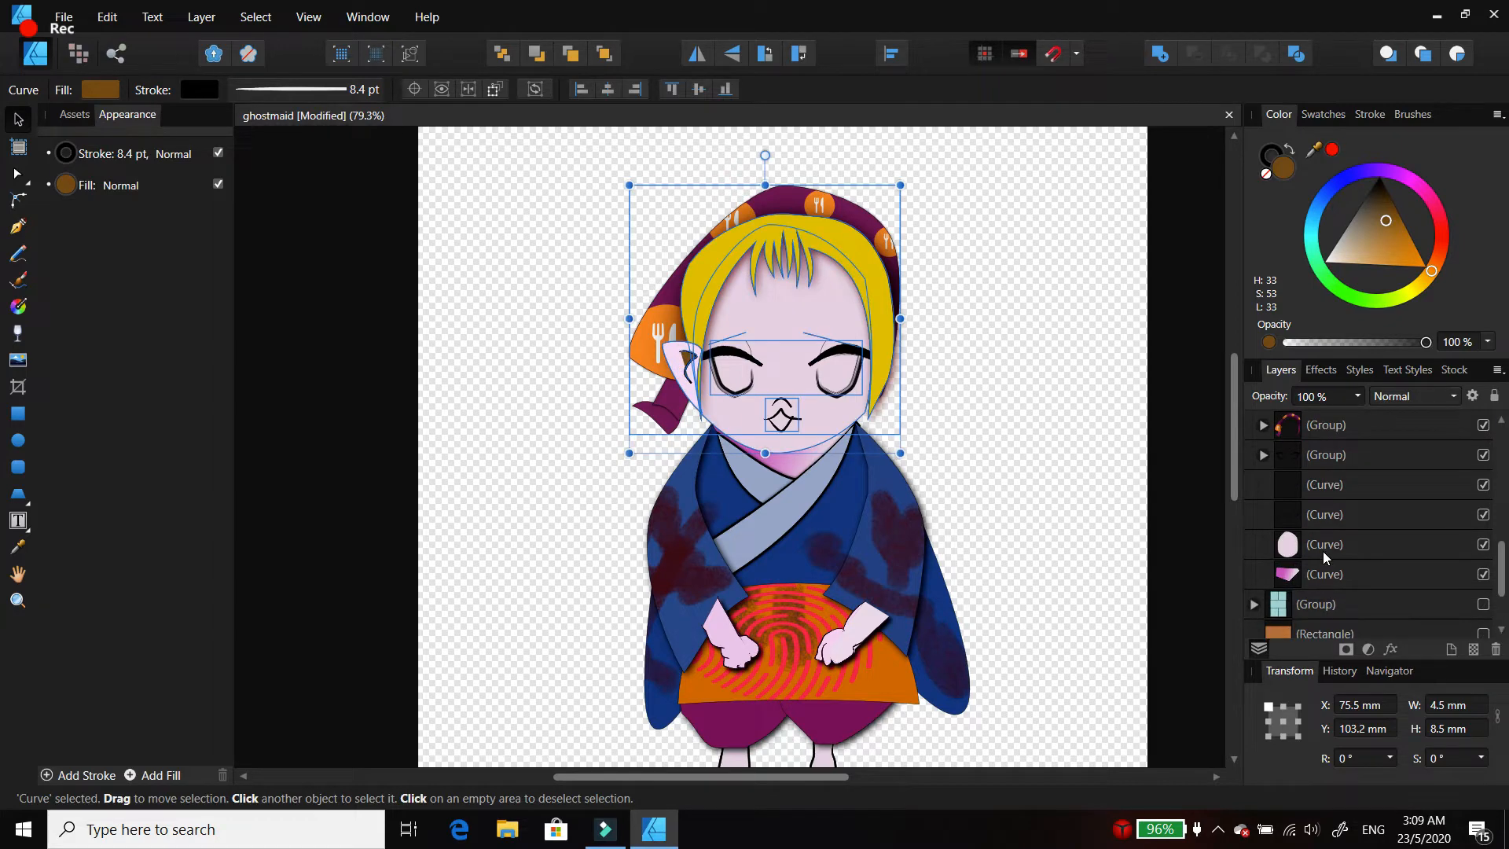
left_click(1322, 550, "shift")
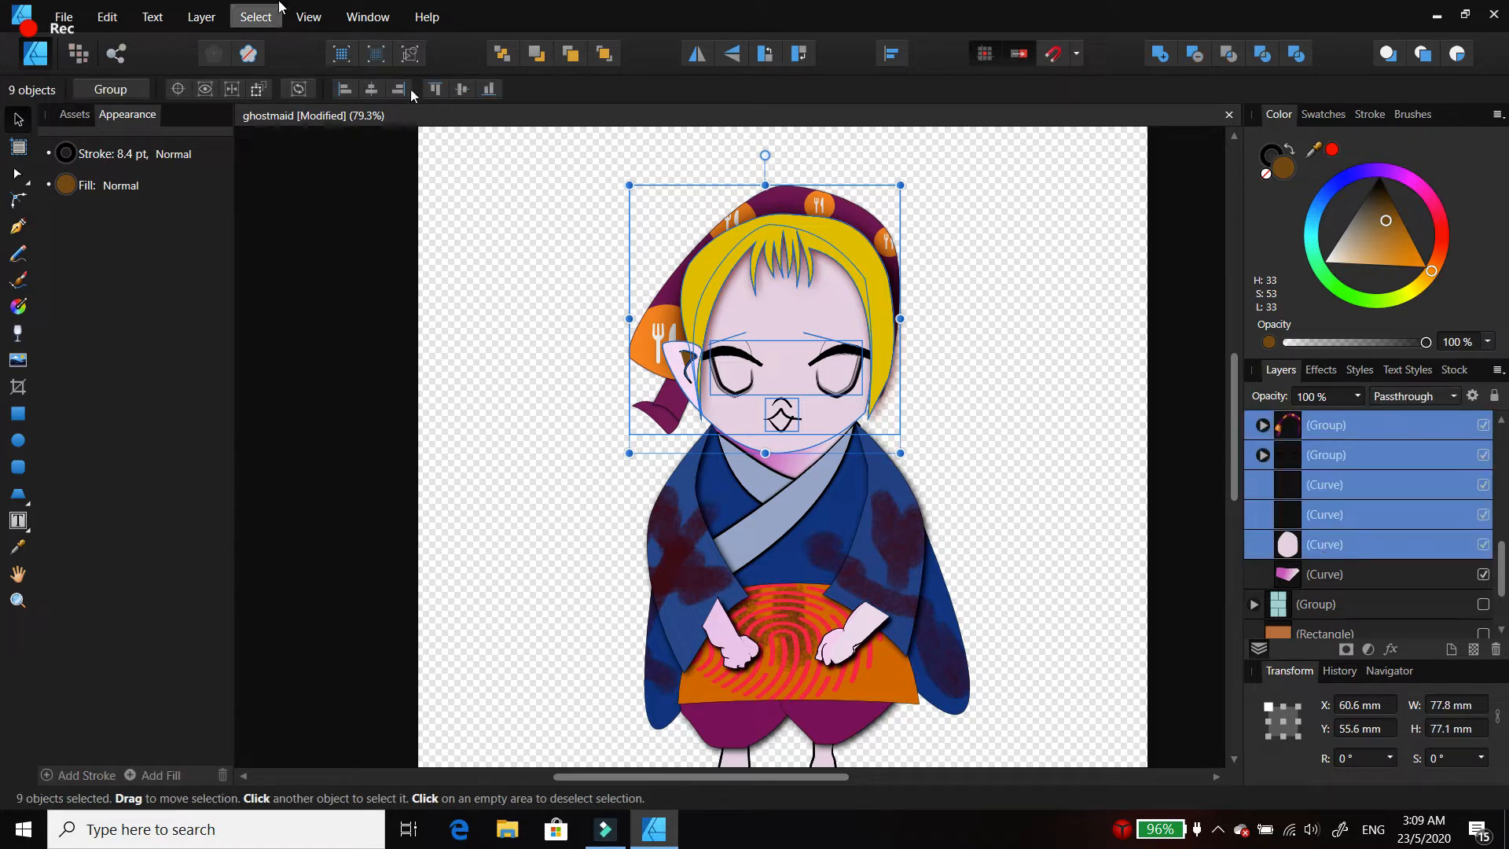
left_click(201, 16)
left_click(47, 41)
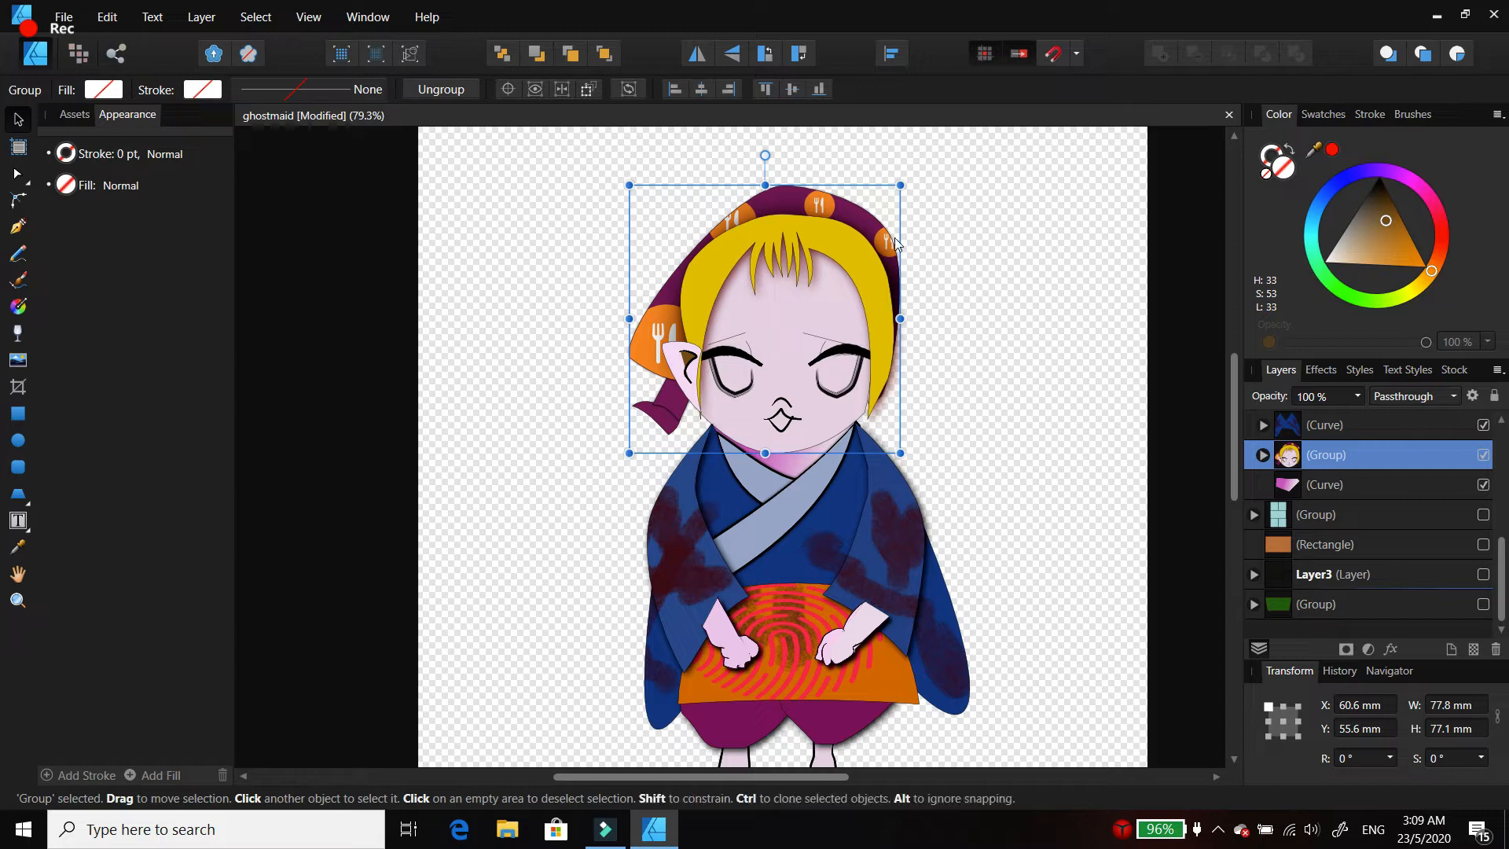
Step: Rotate the head group slightly, by about 0.4°, and deselect it
mouse_move(764, 155)
left_mouse_down()
mouse_move(749, 156)
mouse_move(793, 149)
mouse_move(734, 154)
mouse_move(782, 161)
mouse_move(739, 157)
mouse_move(765, 171)
mouse_move(749, 163)
mouse_move(790, 153)
mouse_move(753, 157)
mouse_move(778, 153)
mouse_move(762, 172)
left_mouse_up()
left_click(1152, 322)
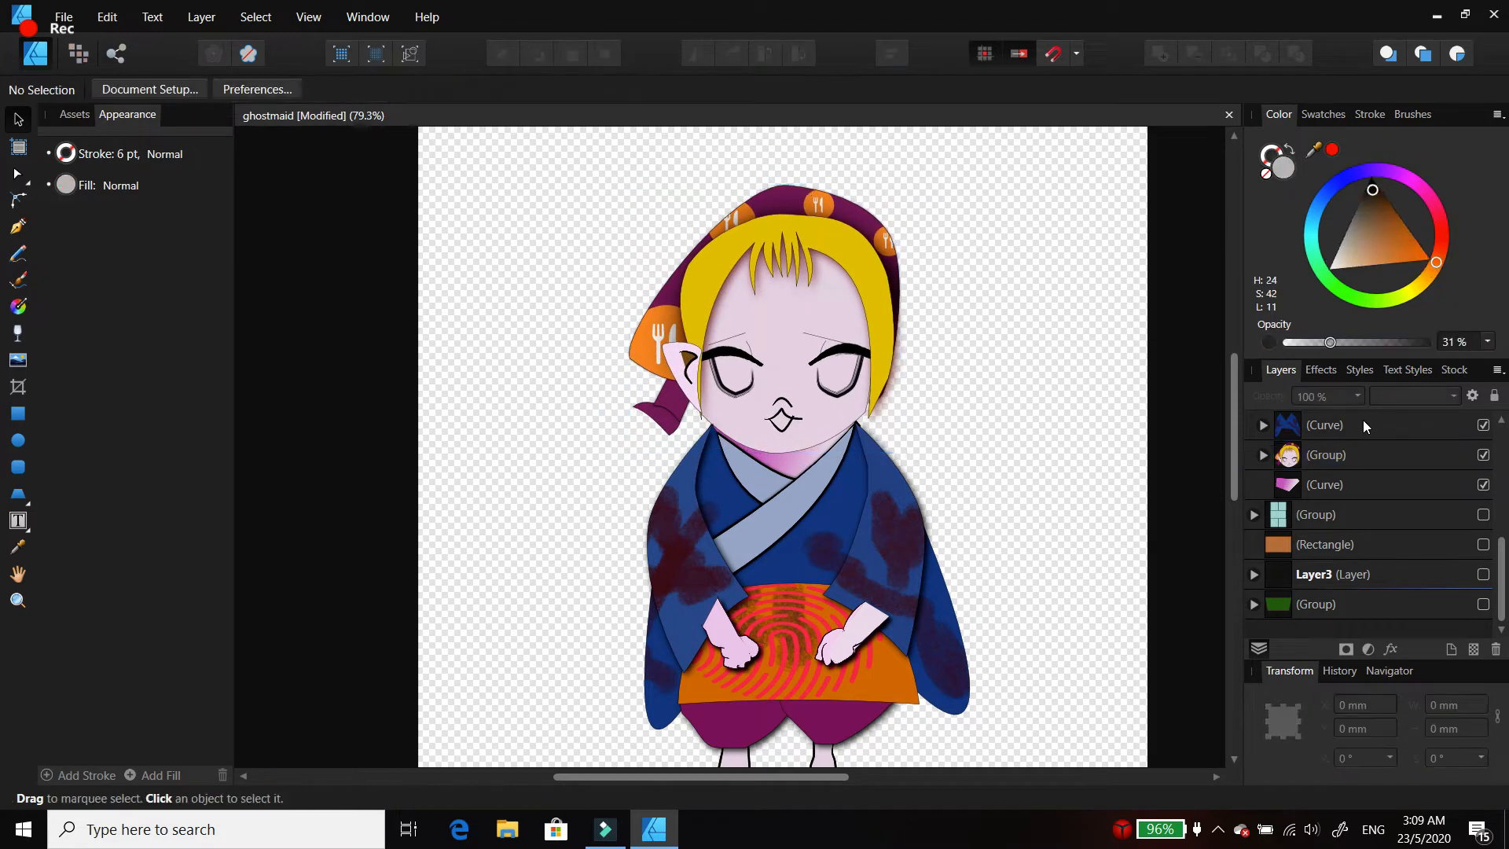
Step: Group the brown inner-ear curve and the pale ear curve together inside the head group
left_click(1263, 454)
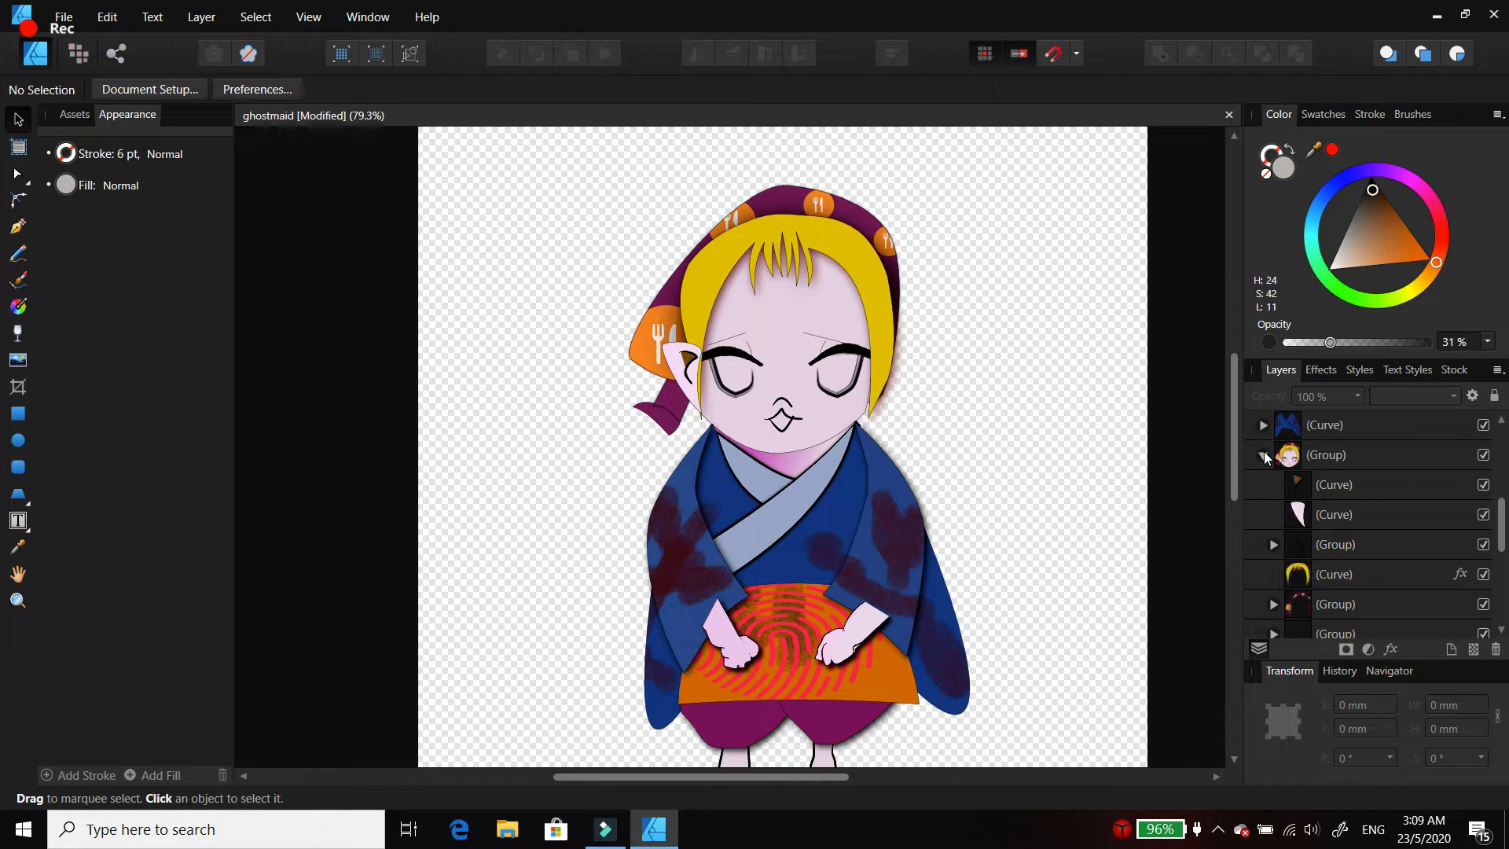
left_click(1304, 484)
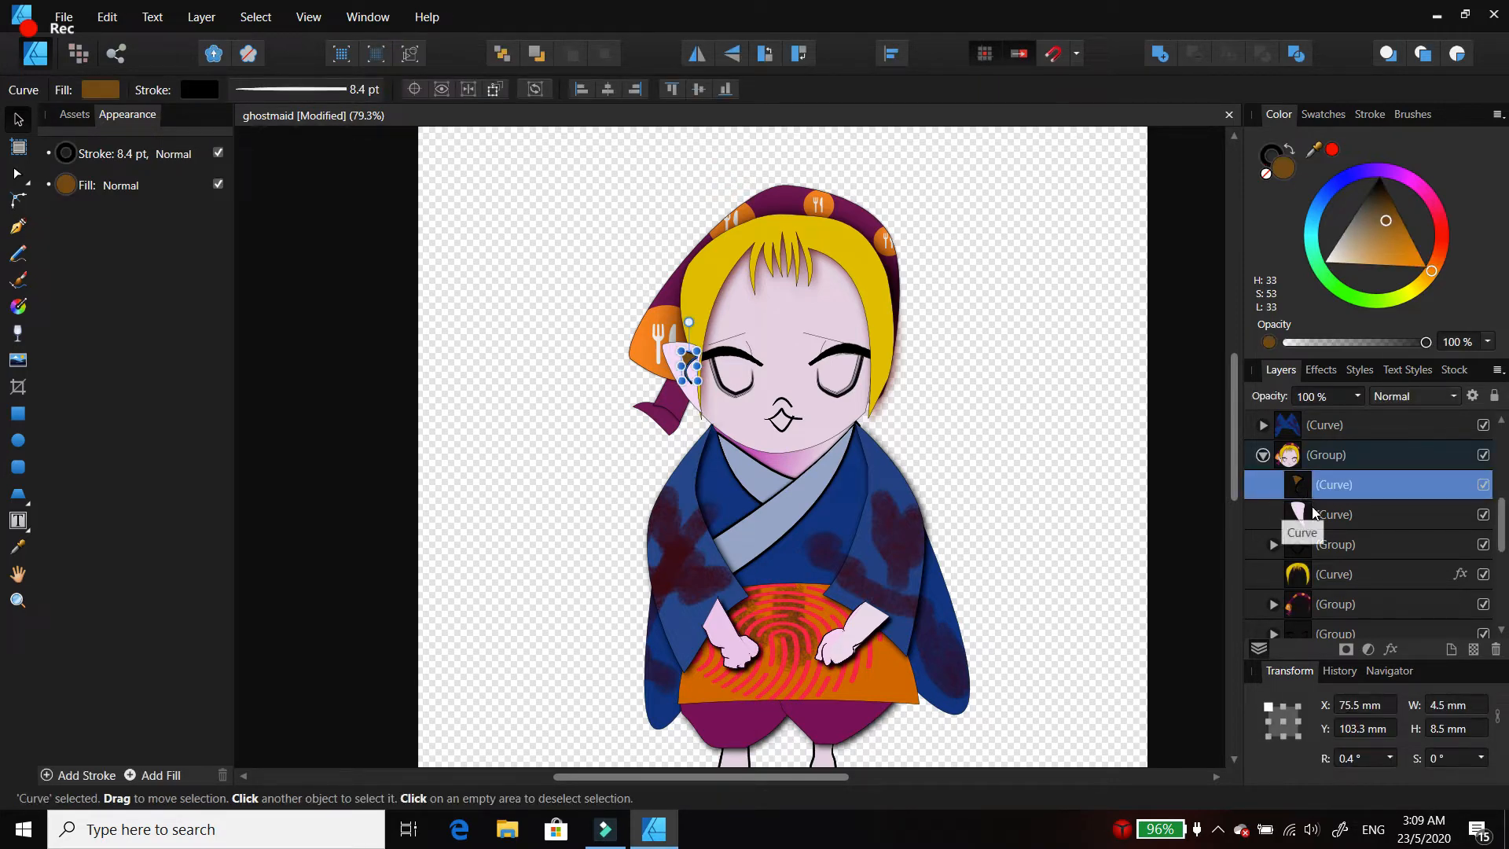
left_click(1314, 514, "shift")
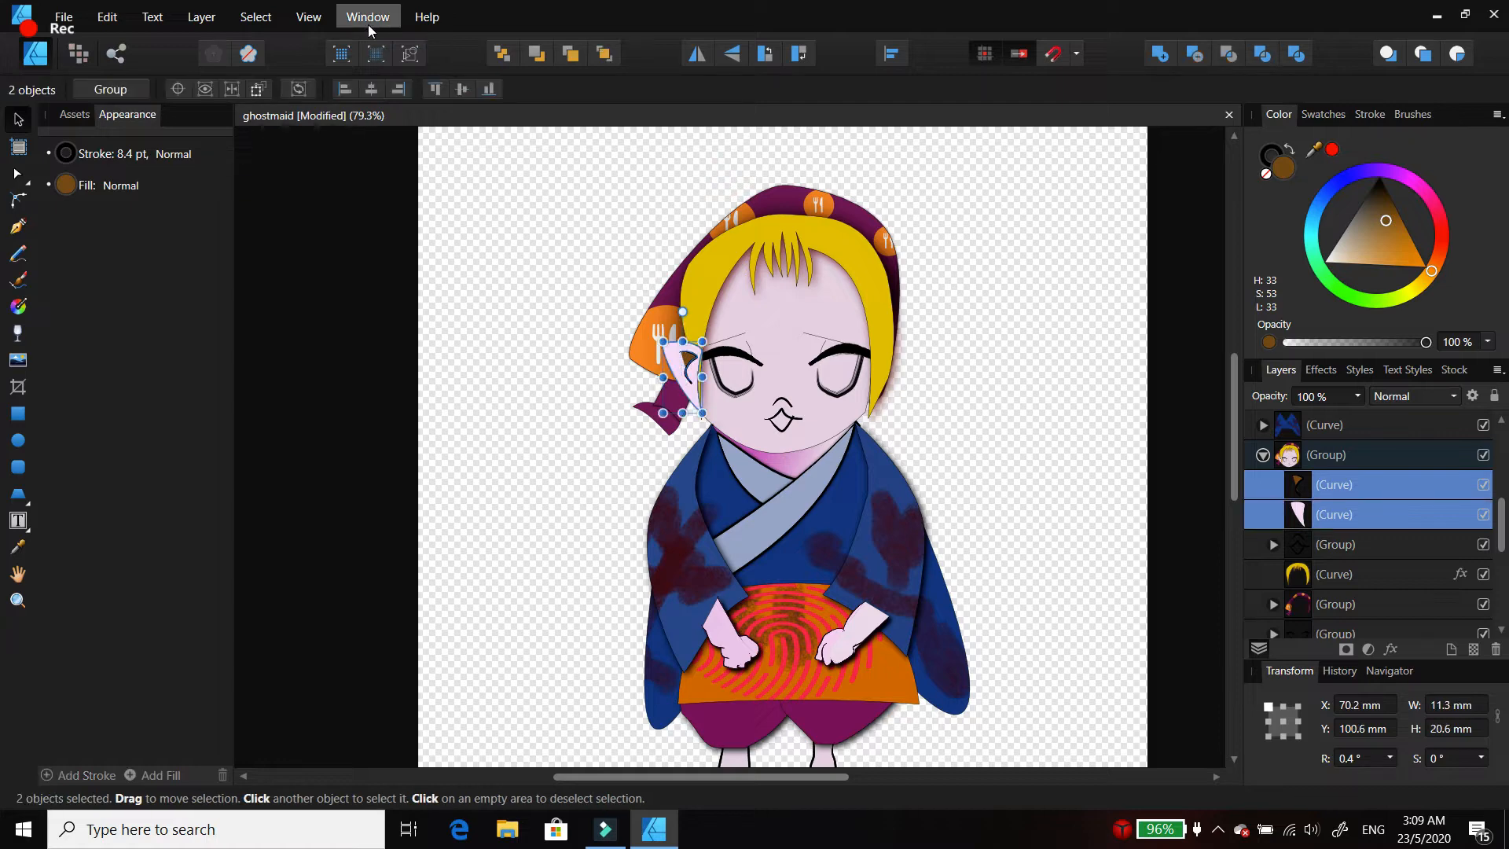
left_click(198, 18)
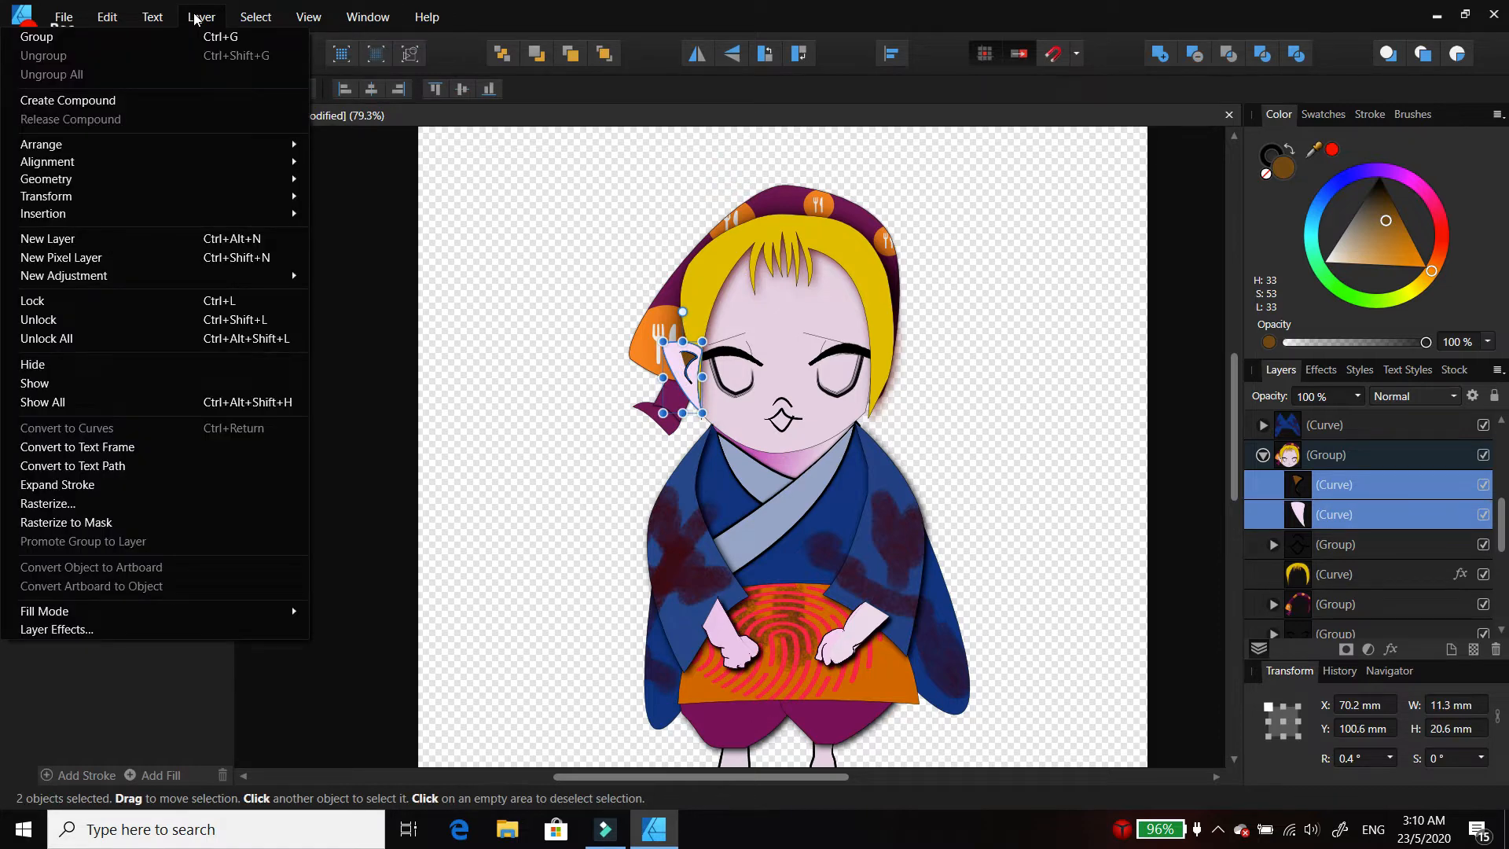
left_click(197, 36)
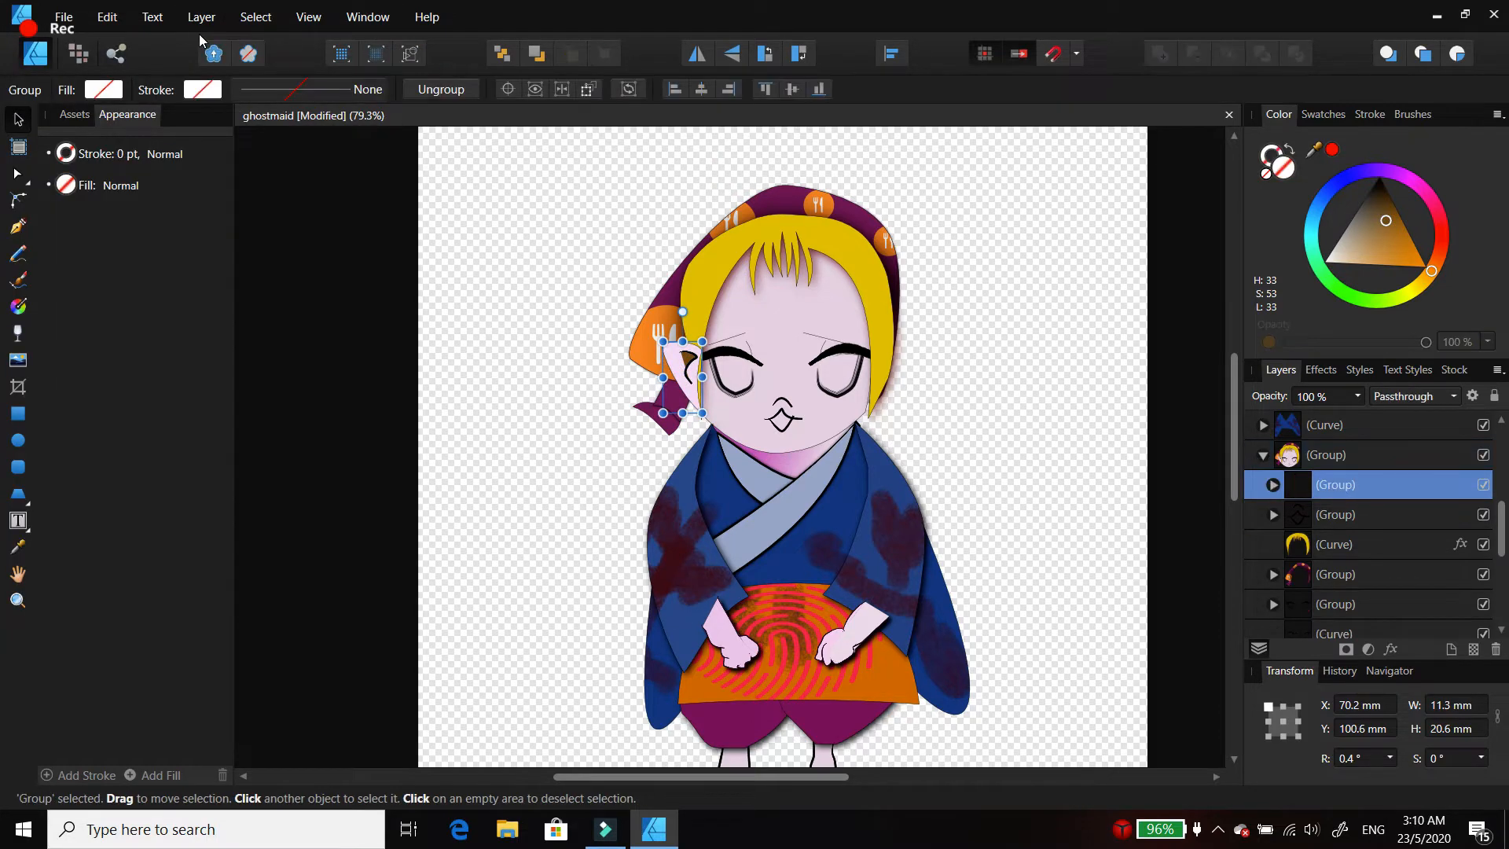
Step: Rotate the ear group to about 5.6°, shrink it to about 9.9 × 18 mm, and deselect it
left_click_drag(682, 312, 688, 305)
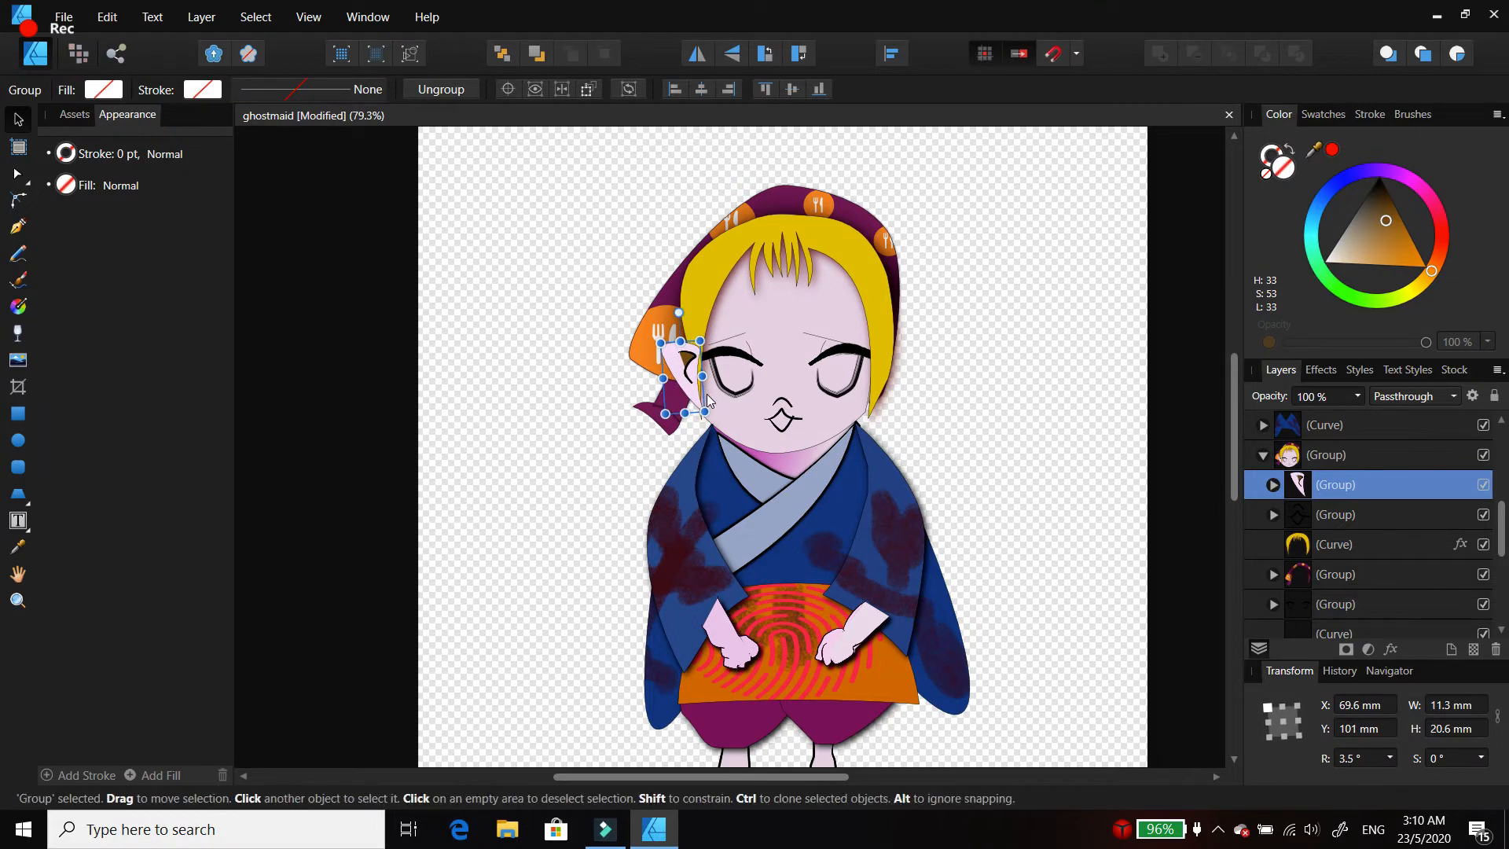
left_click_drag(705, 411, 697, 403)
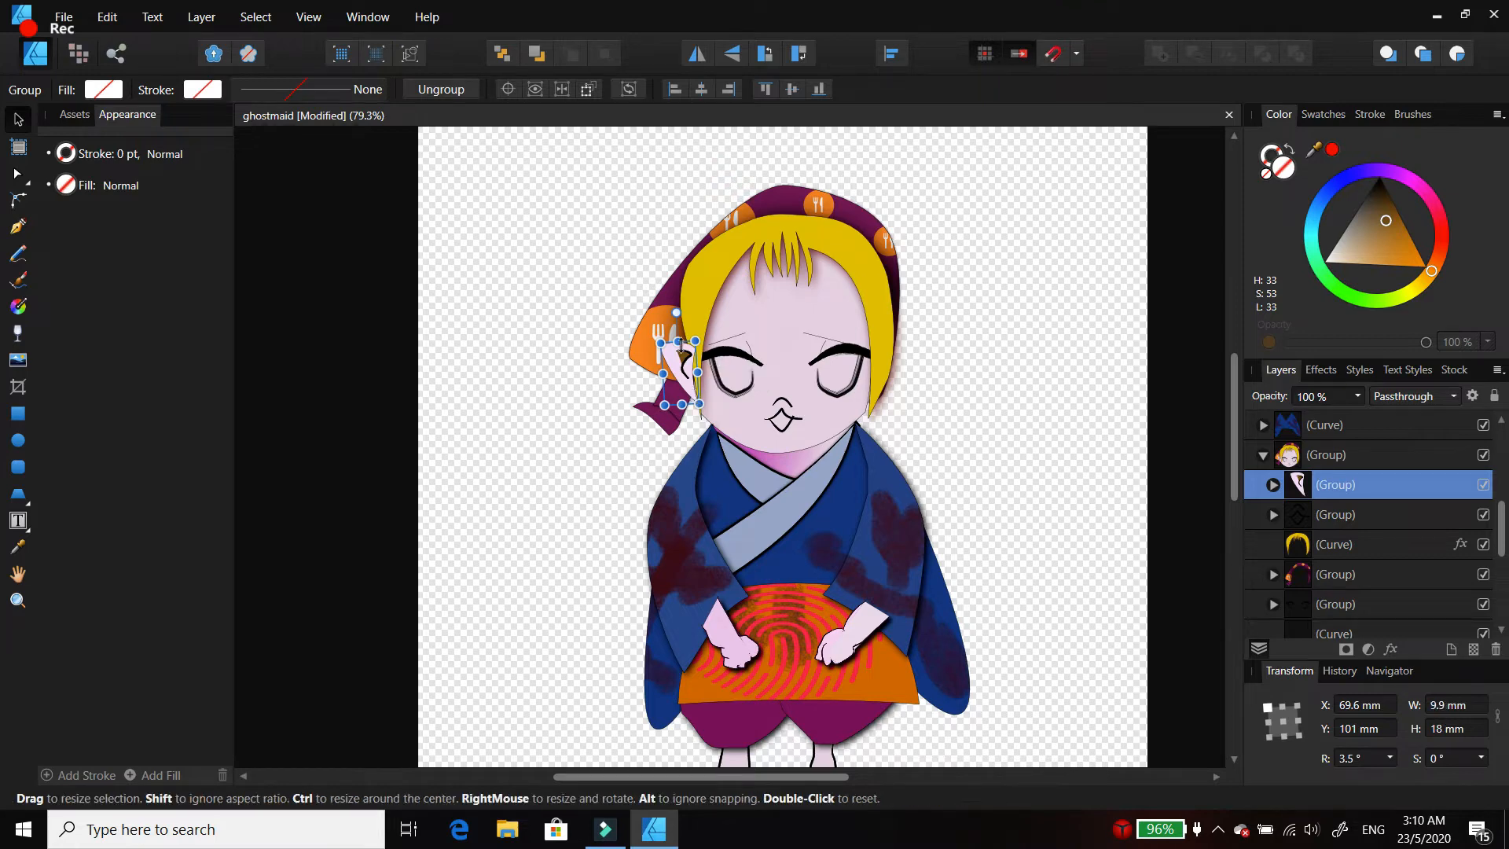
left_click_drag(676, 313, 672, 312)
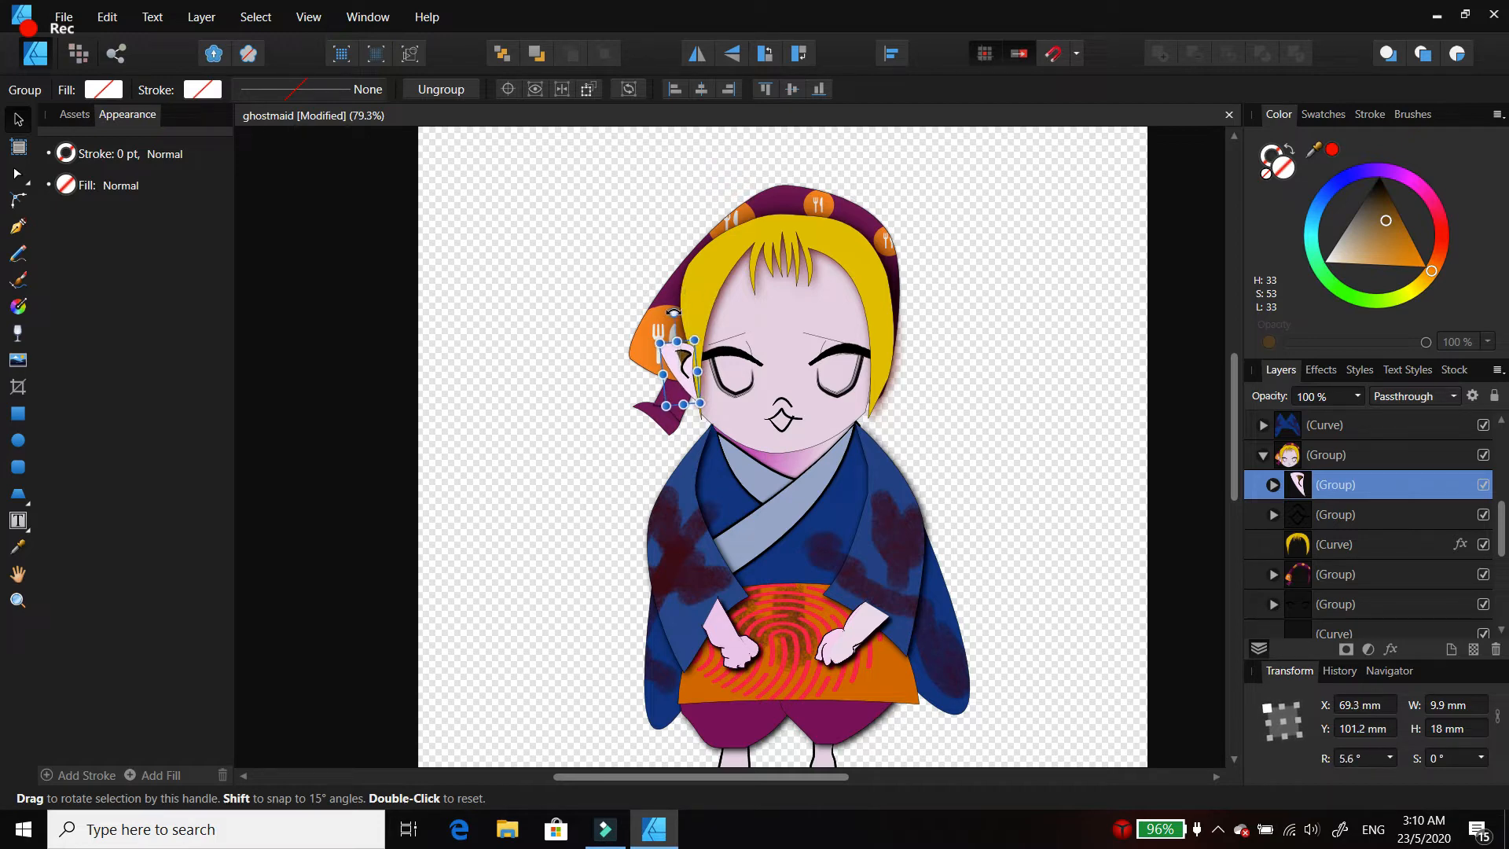
left_click(991, 386)
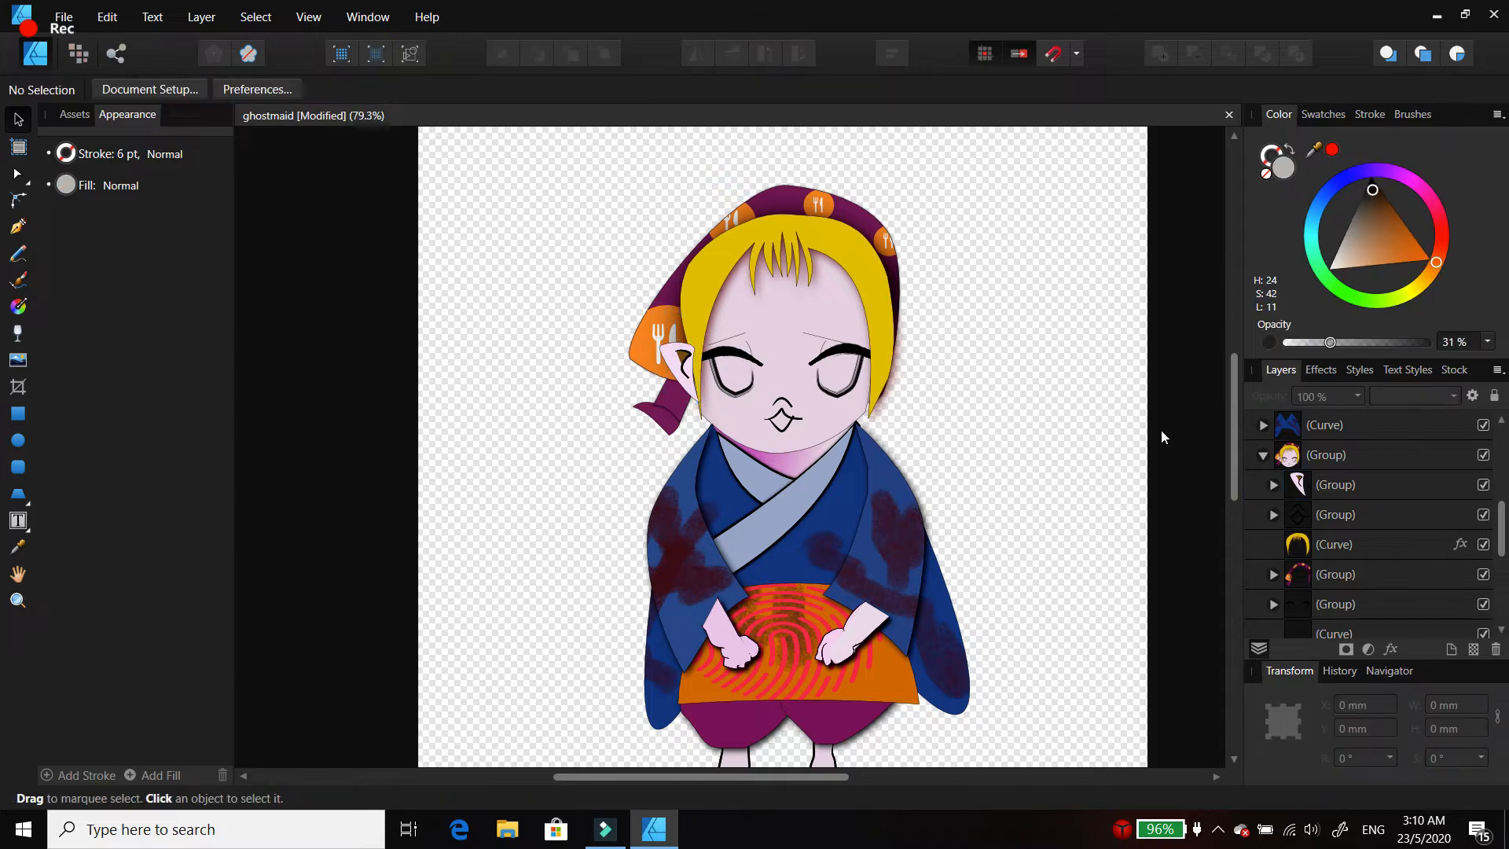
Step: Move the hands group directly beneath the sleeves group in the layer stack and rotate it to about -1.9°
scroll(1505, 541, "down", 2)
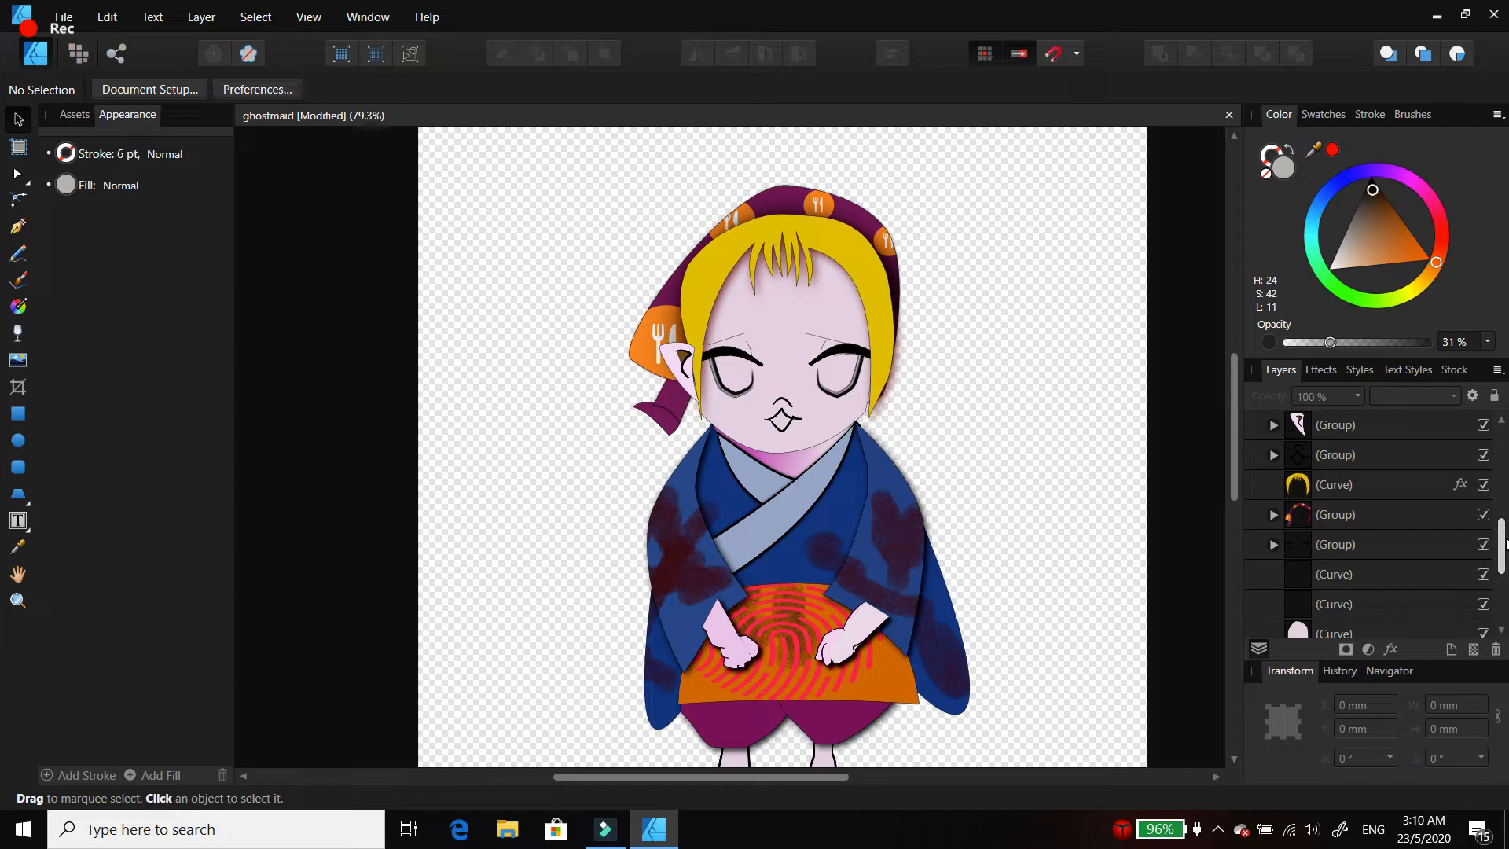
scroll(1504, 541, "down", 5)
scroll(1503, 564, "down", 1)
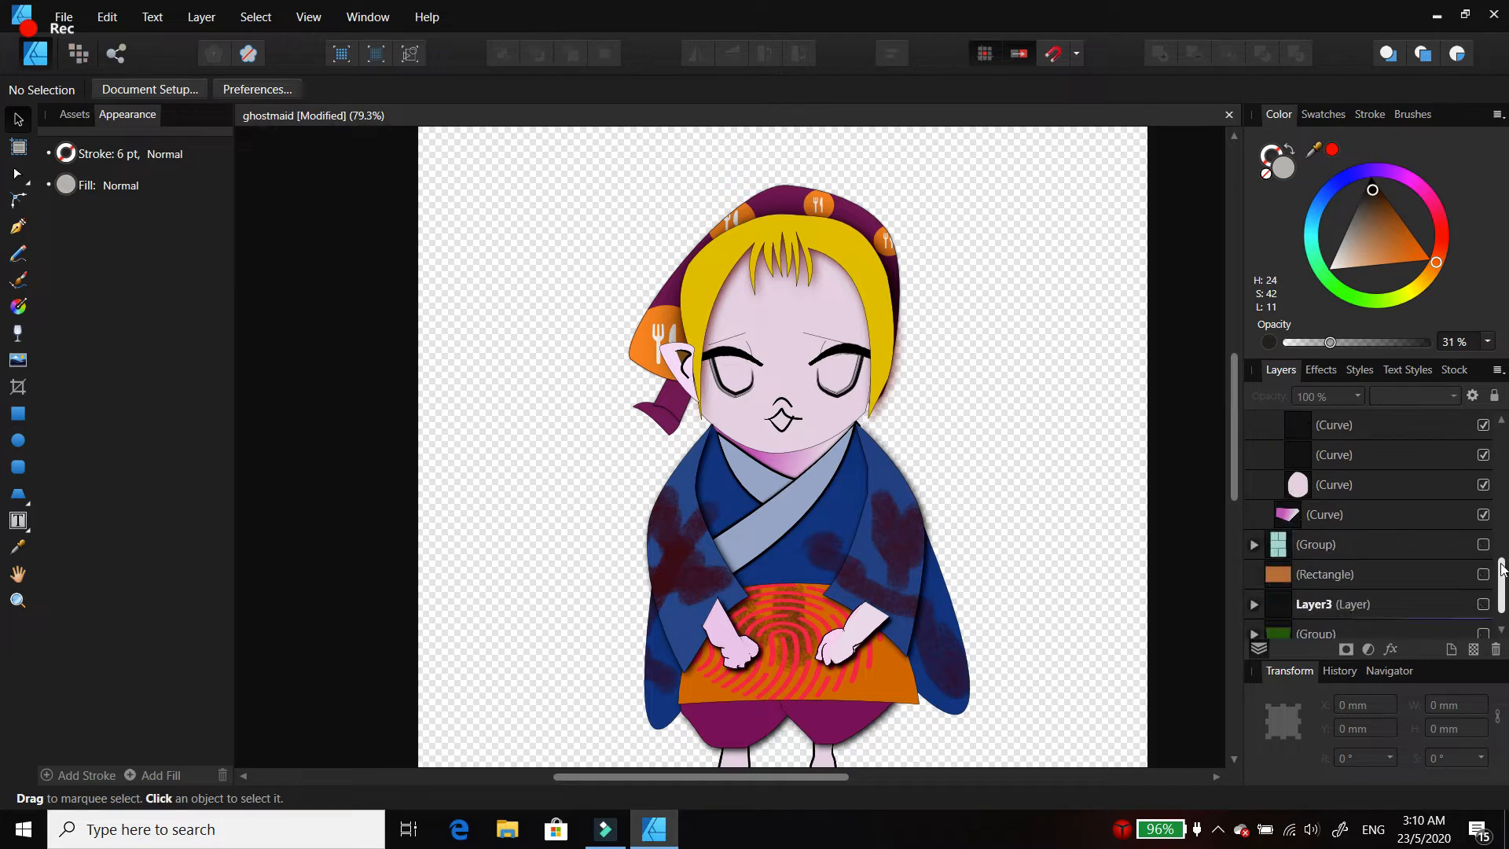
left_click_drag(1502, 571, 1492, 440)
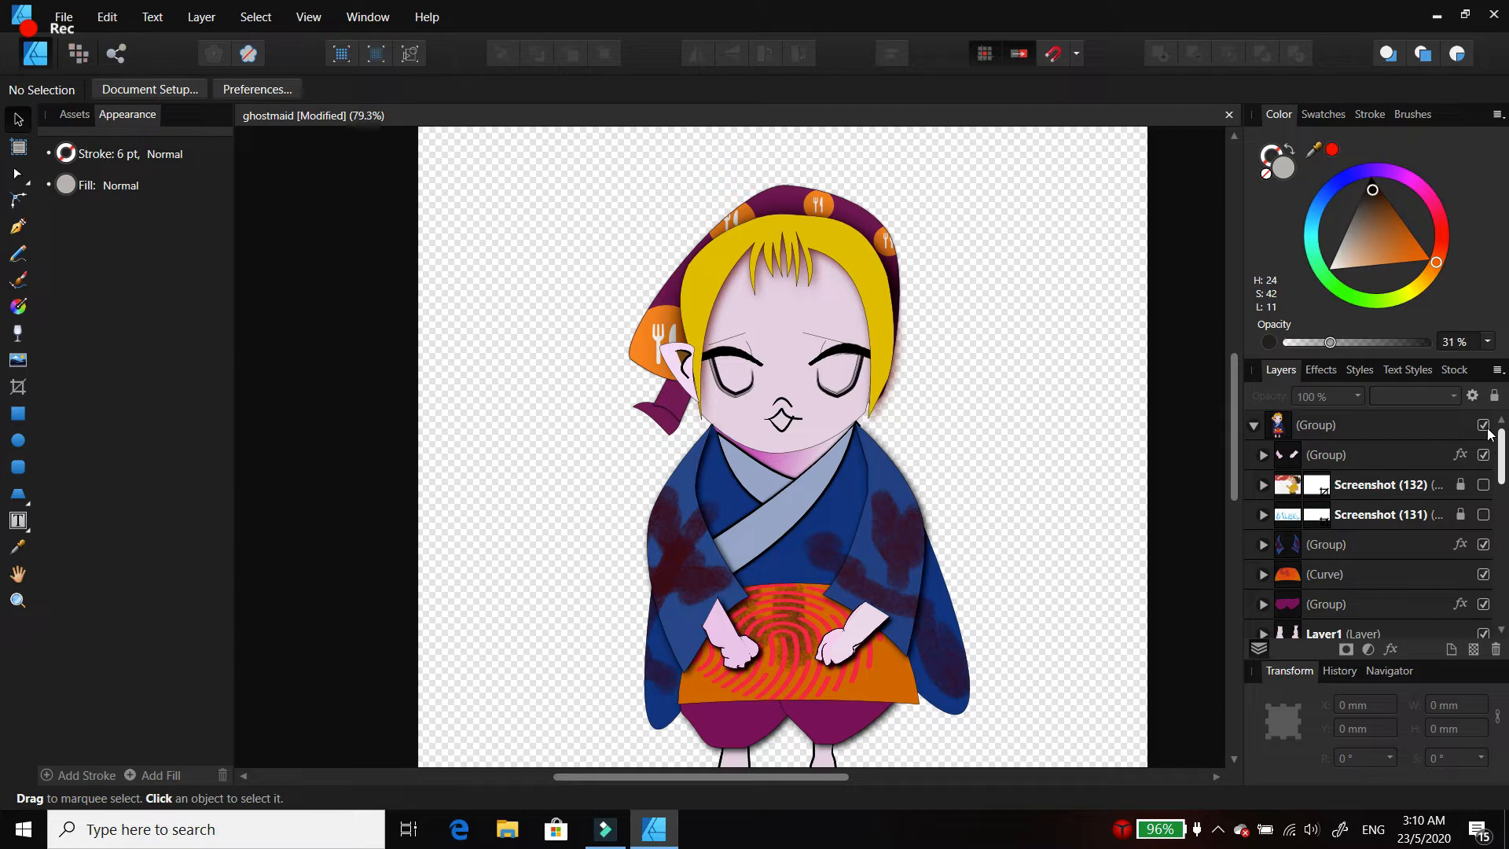
left_click(1313, 454)
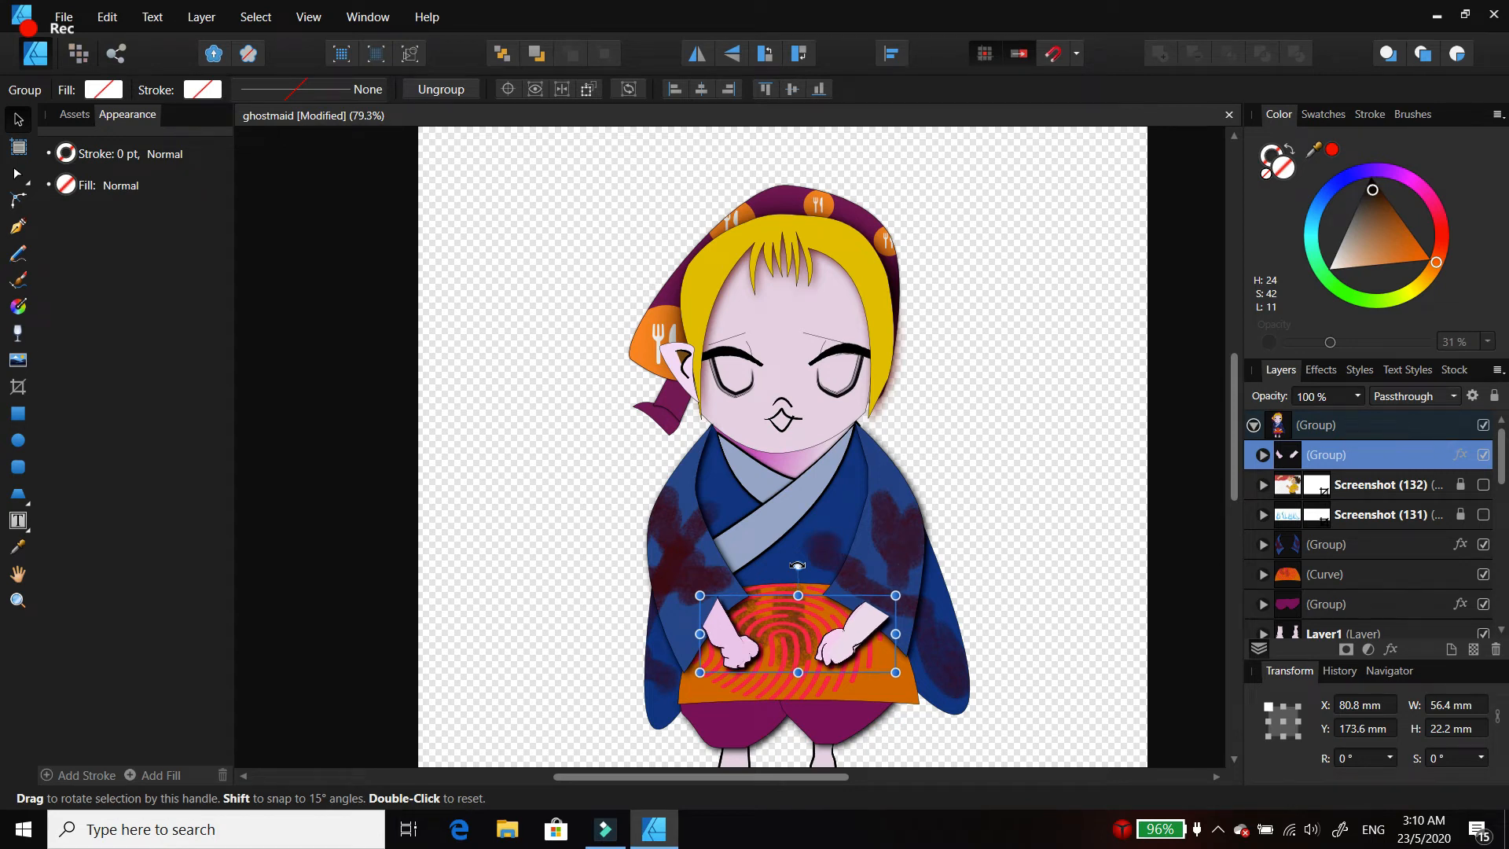
left_click_drag(1290, 459, 1300, 552)
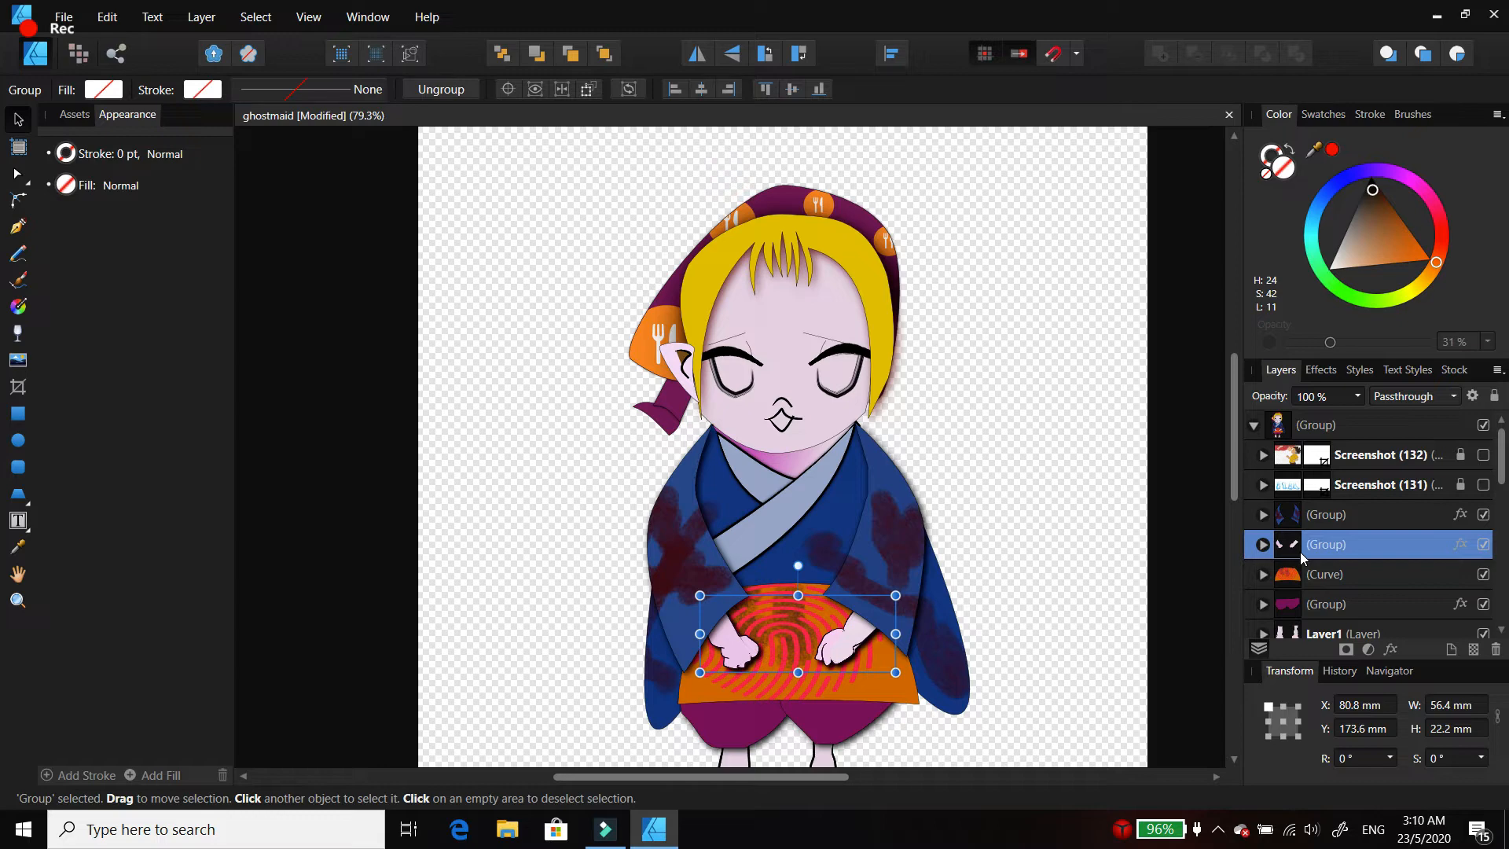
left_click_drag(797, 565, 800, 566)
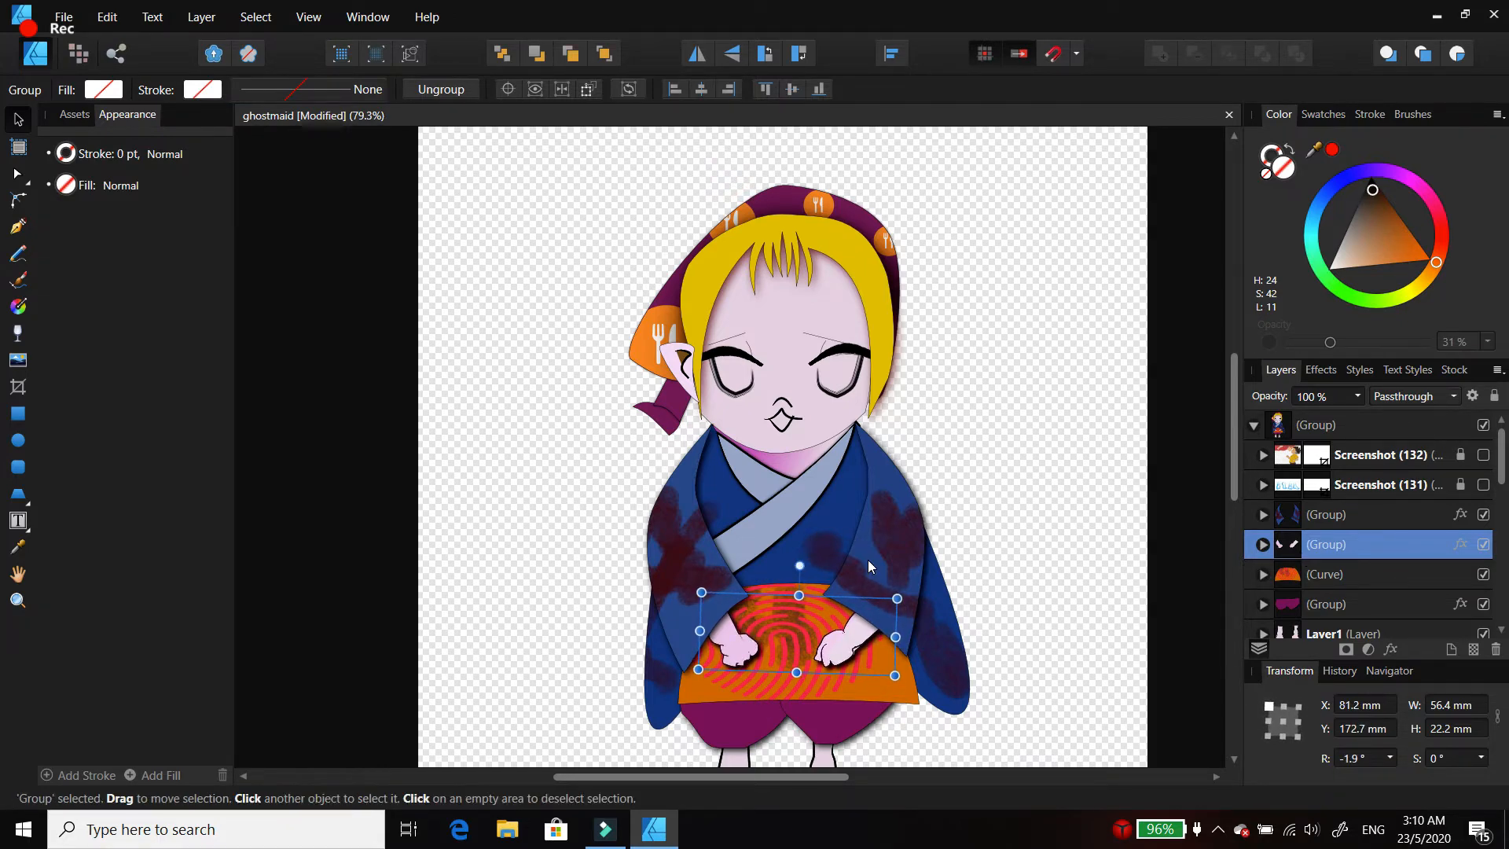
Step: Enlarge the orange apron curve to about 74.1 × 37.4 mm and rotate it to about 3.2°
left_click(866, 687, "ctrl")
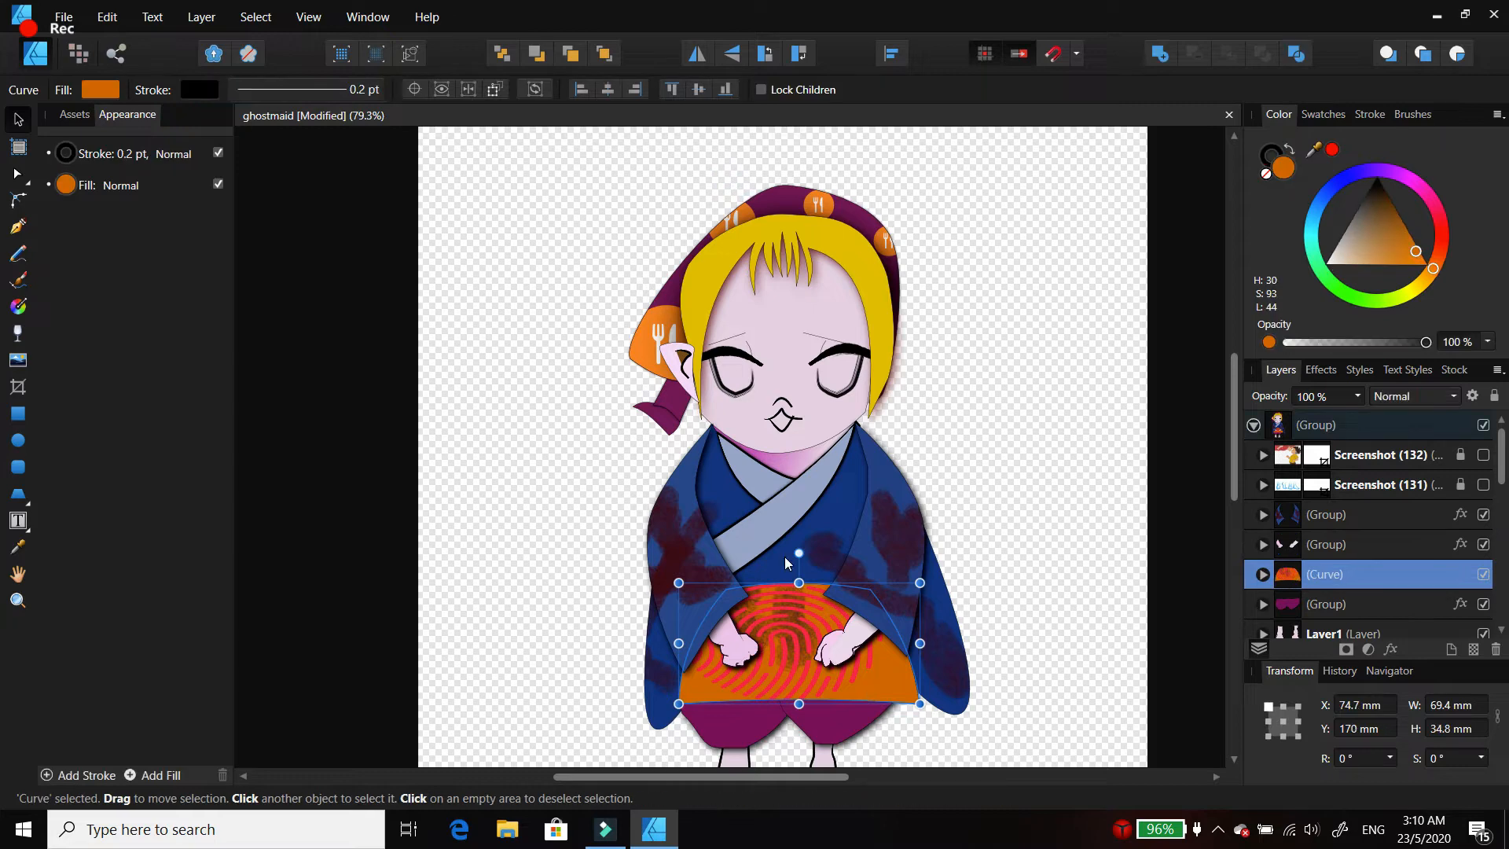
left_click_drag(798, 553, 800, 553)
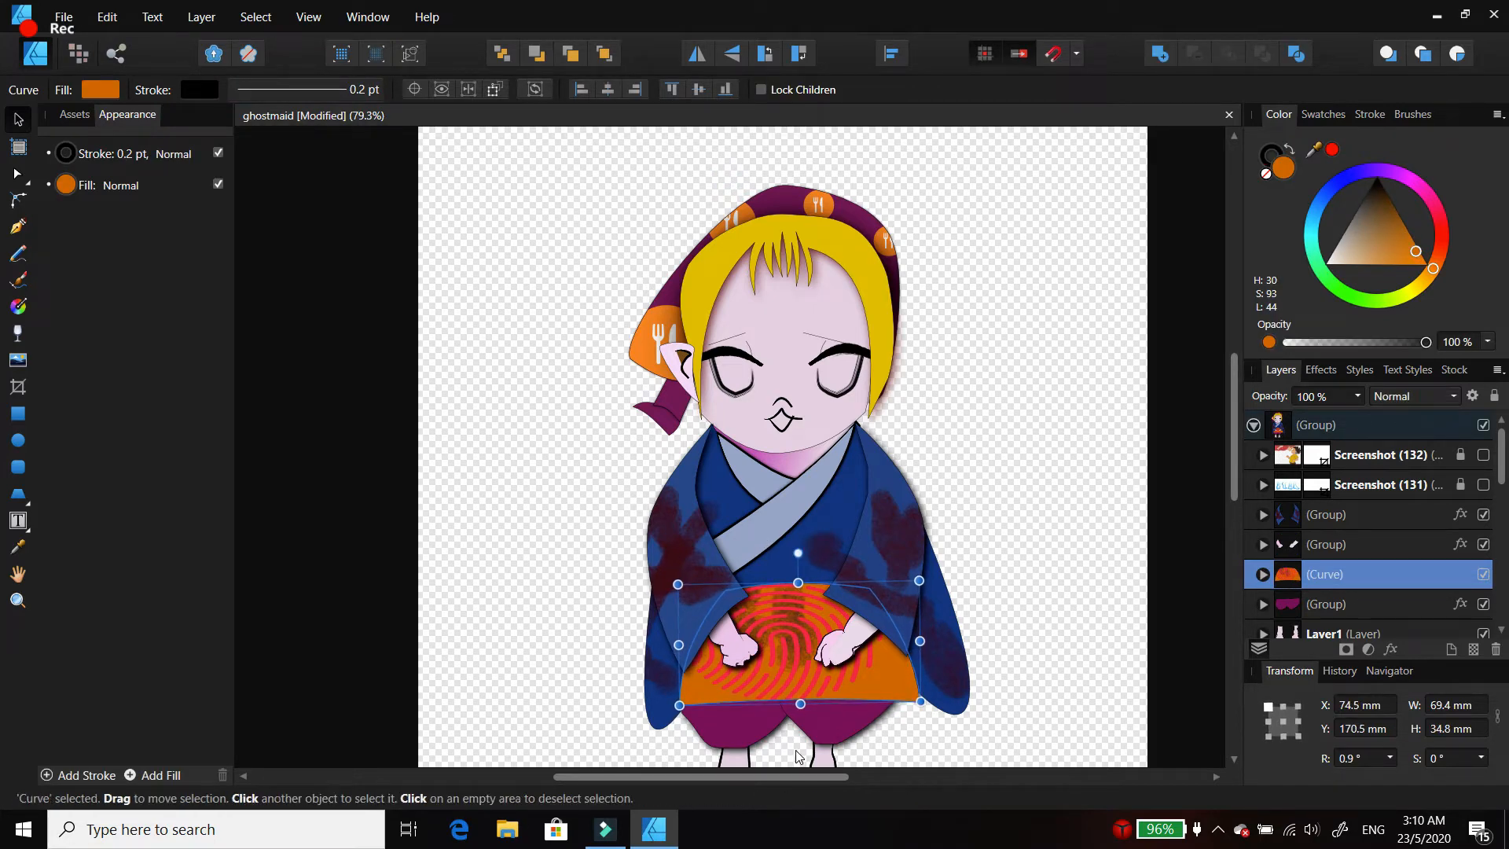
left_click_drag(800, 704, 801, 715)
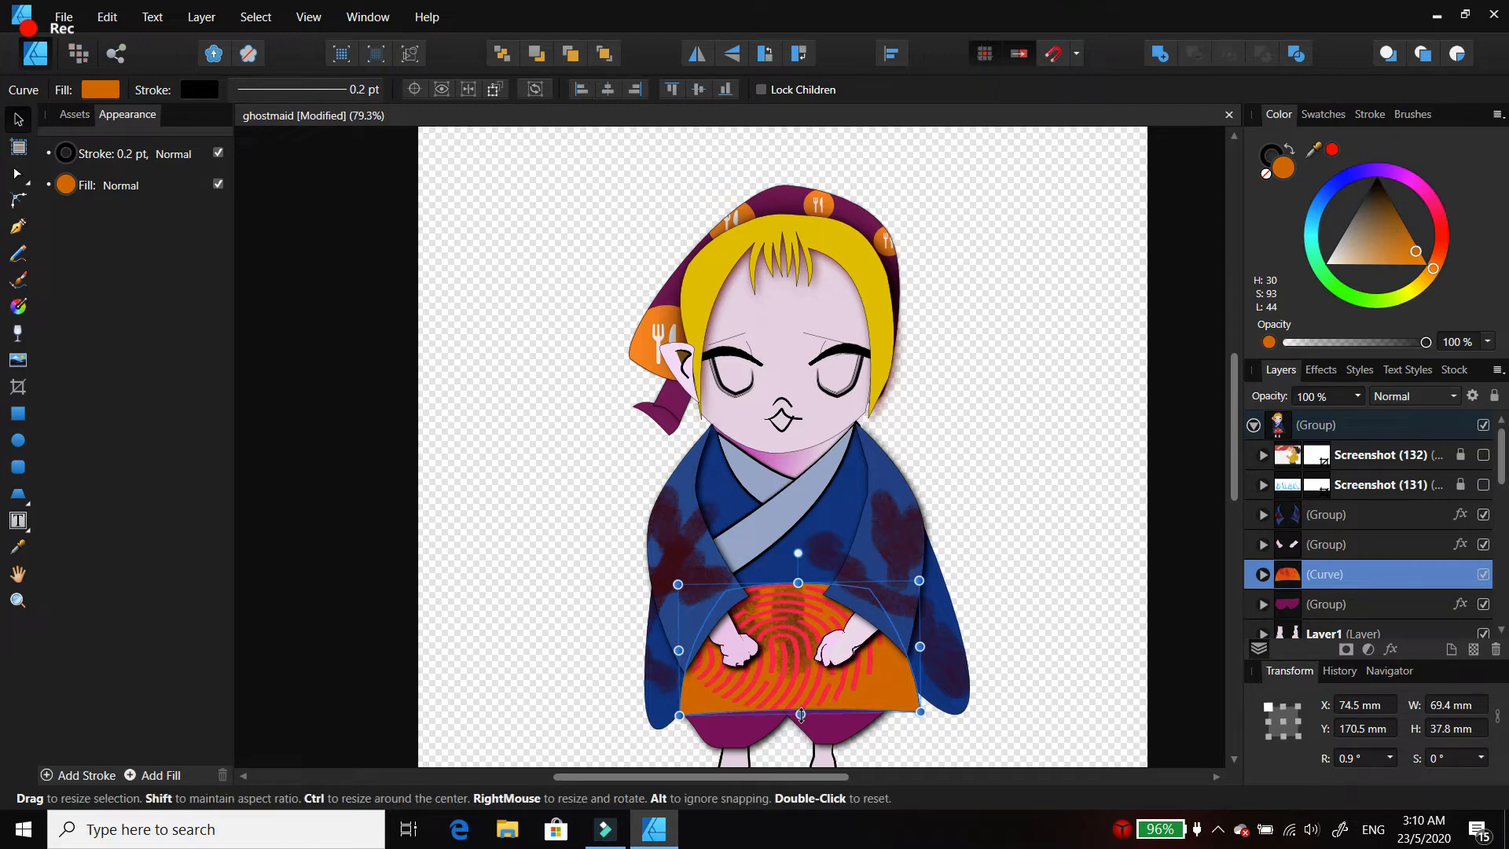
left_click_drag(921, 712, 927, 707)
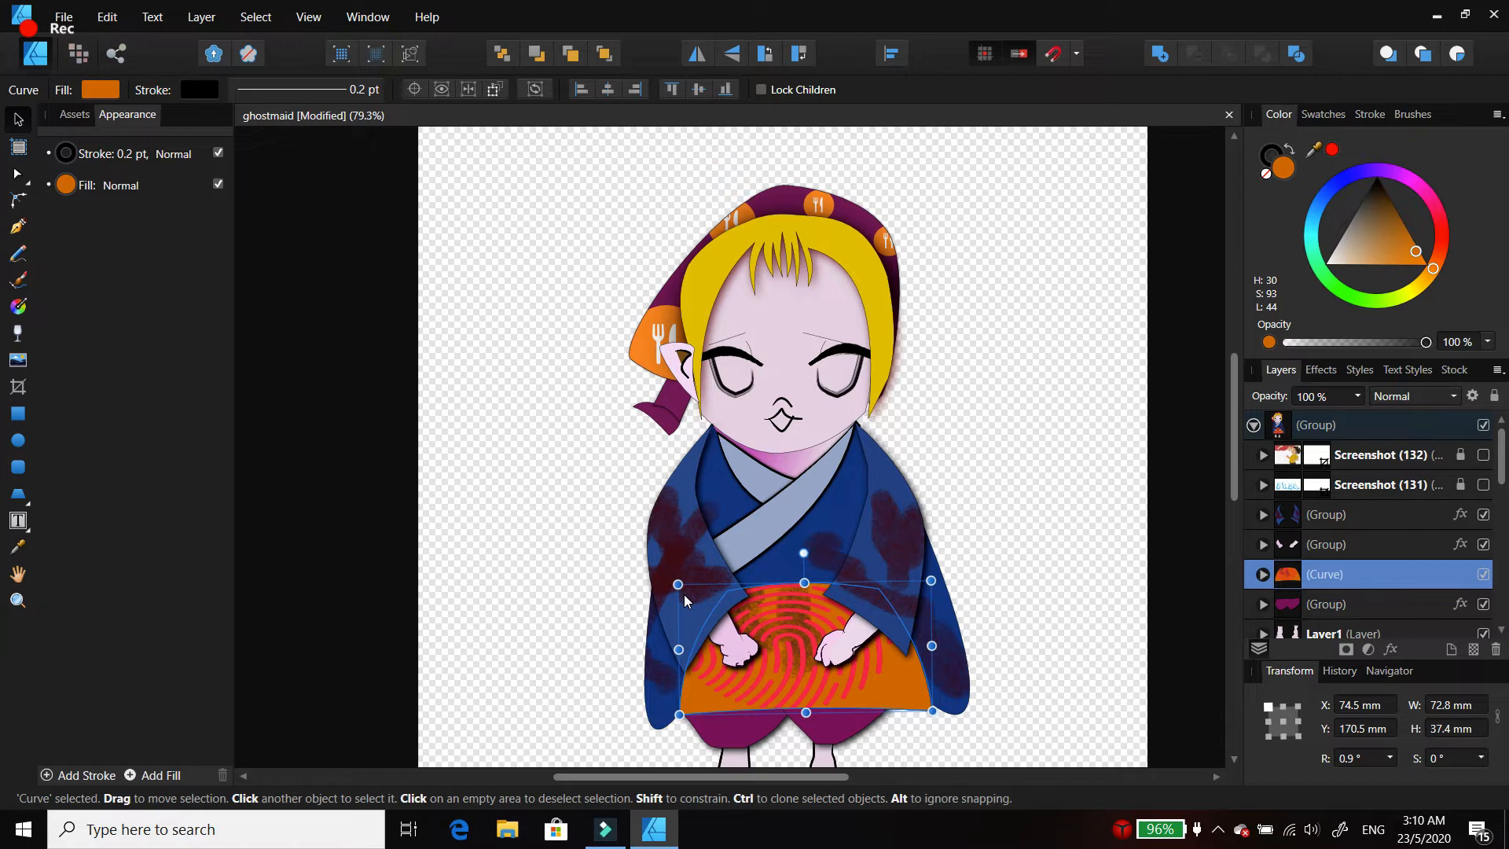
left_click_drag(678, 584, 672, 586)
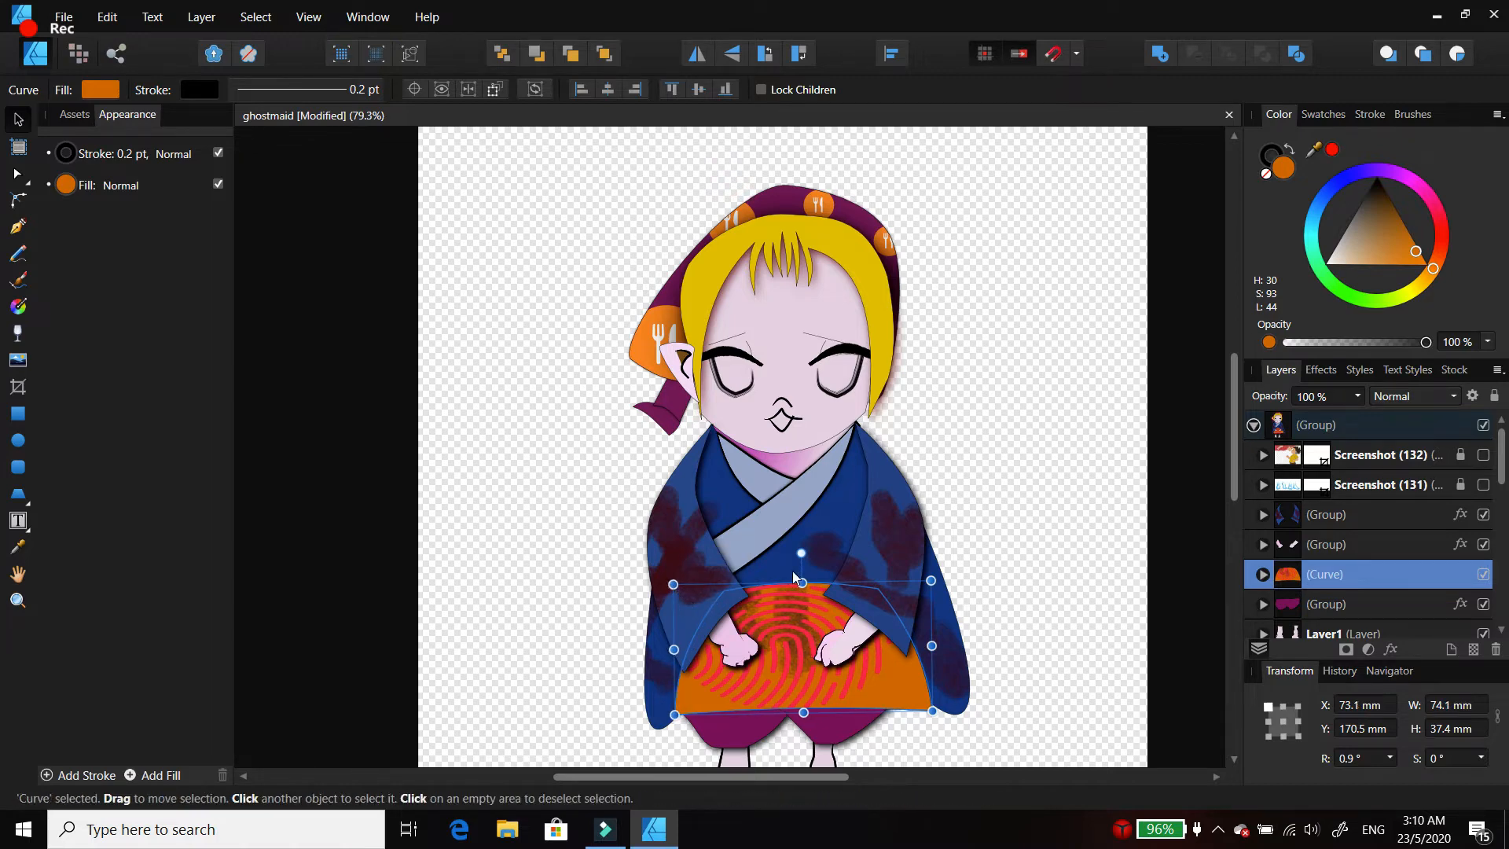
mouse_move(800, 555)
left_mouse_down()
mouse_move(774, 553)
mouse_move(797, 553)
left_mouse_up()
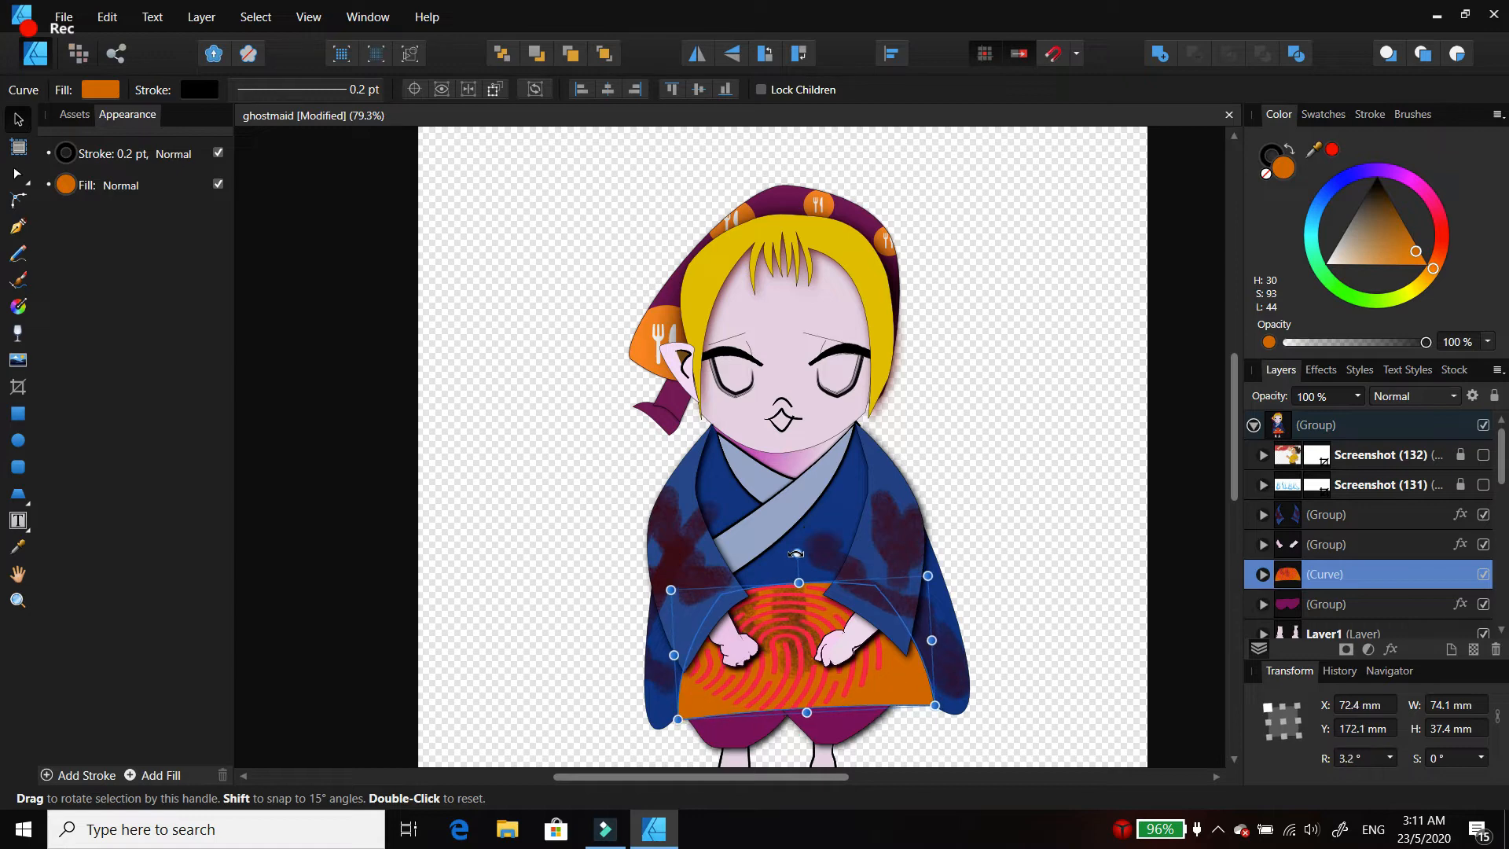
Step: Shift the purple trousers group slightly down and right, to about X 76.3 mm, Y 188.5 mm
scroll(1234, 418, "down", 3)
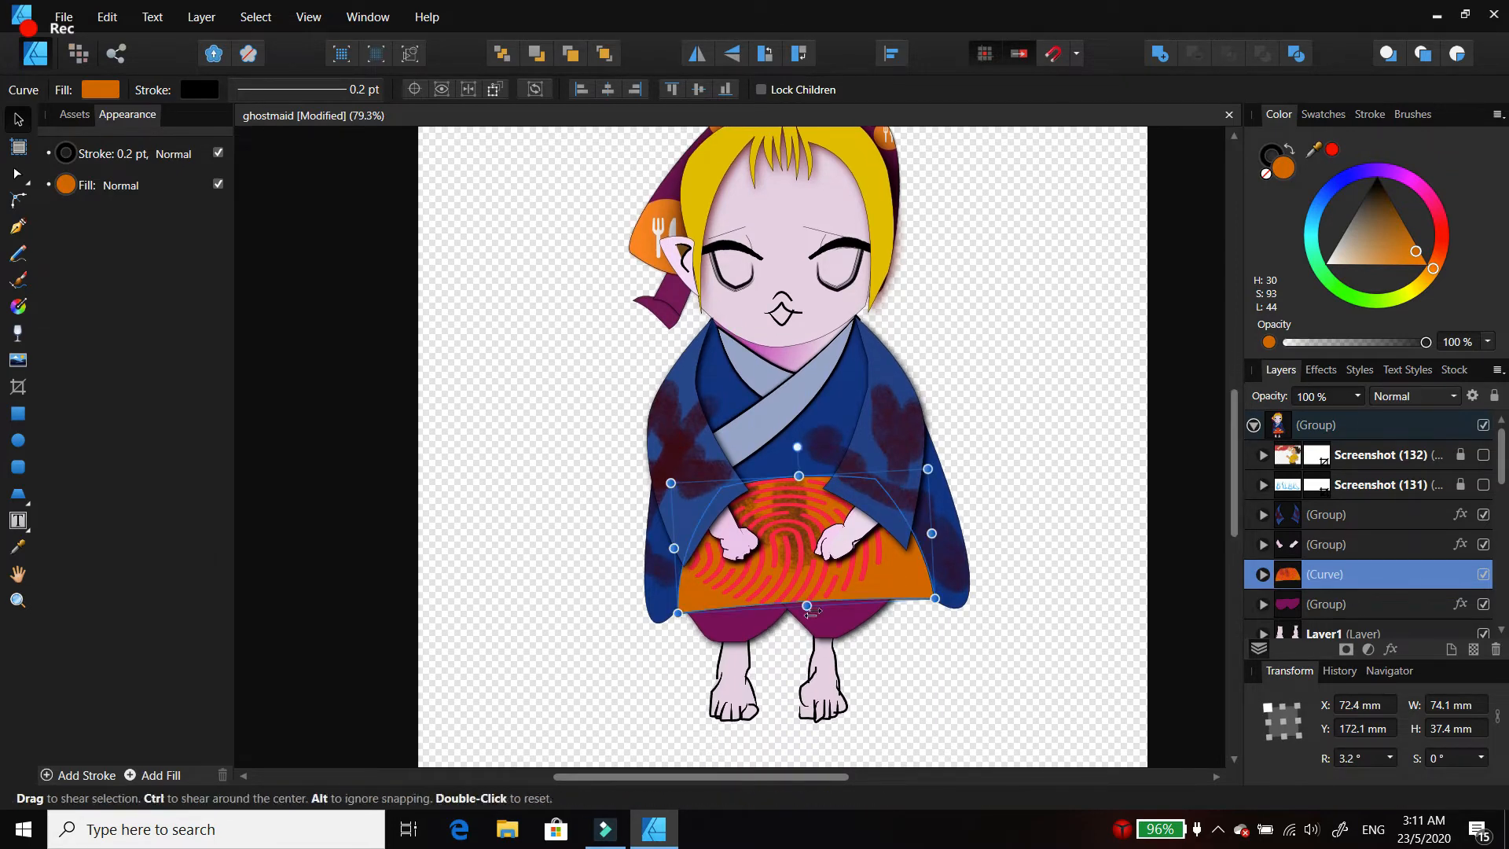
left_click(1278, 608)
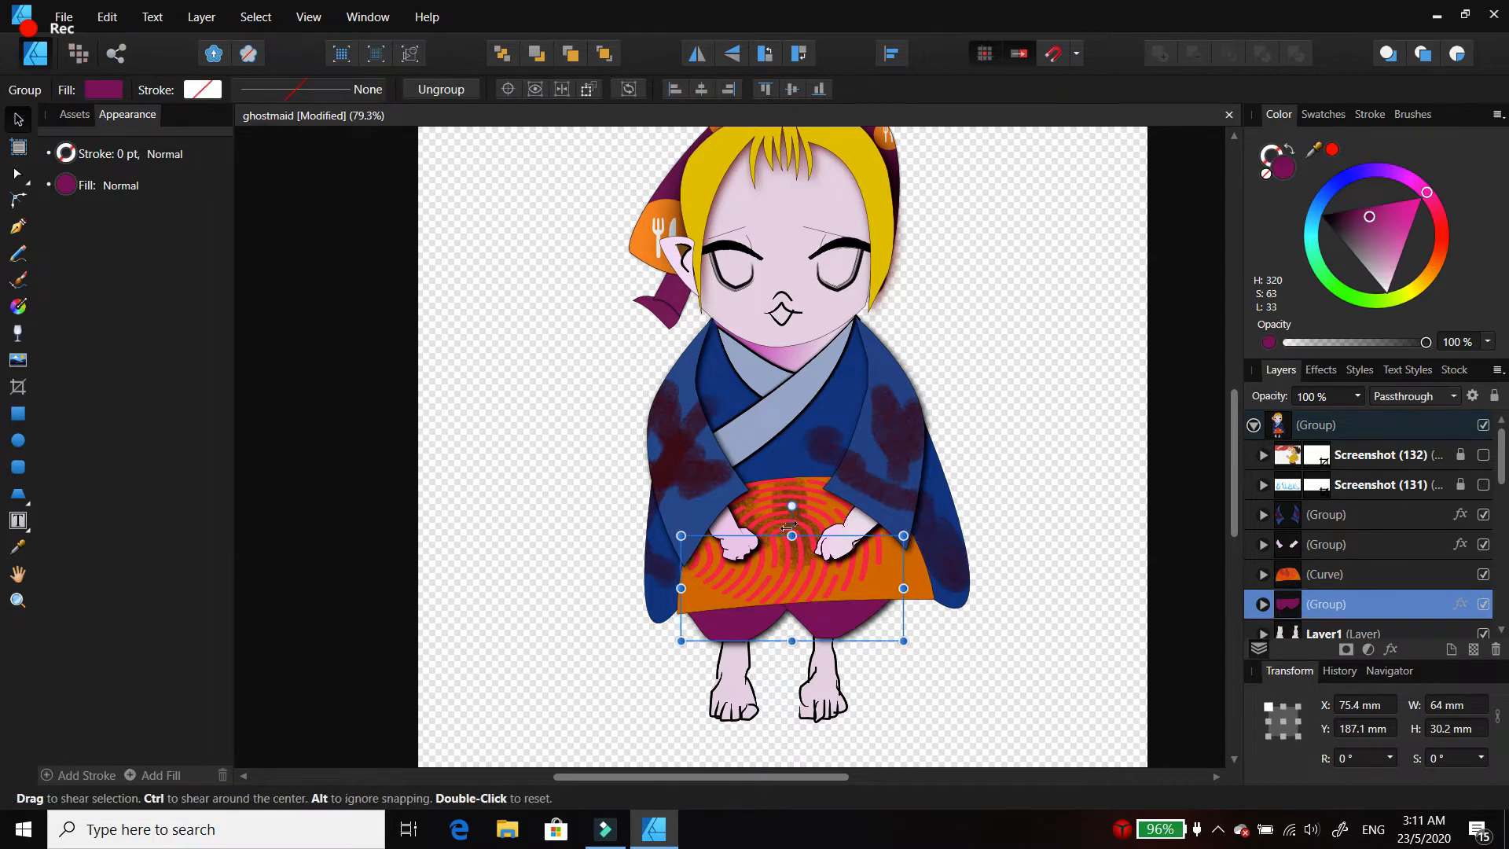
left_click_drag(790, 558, 794, 567)
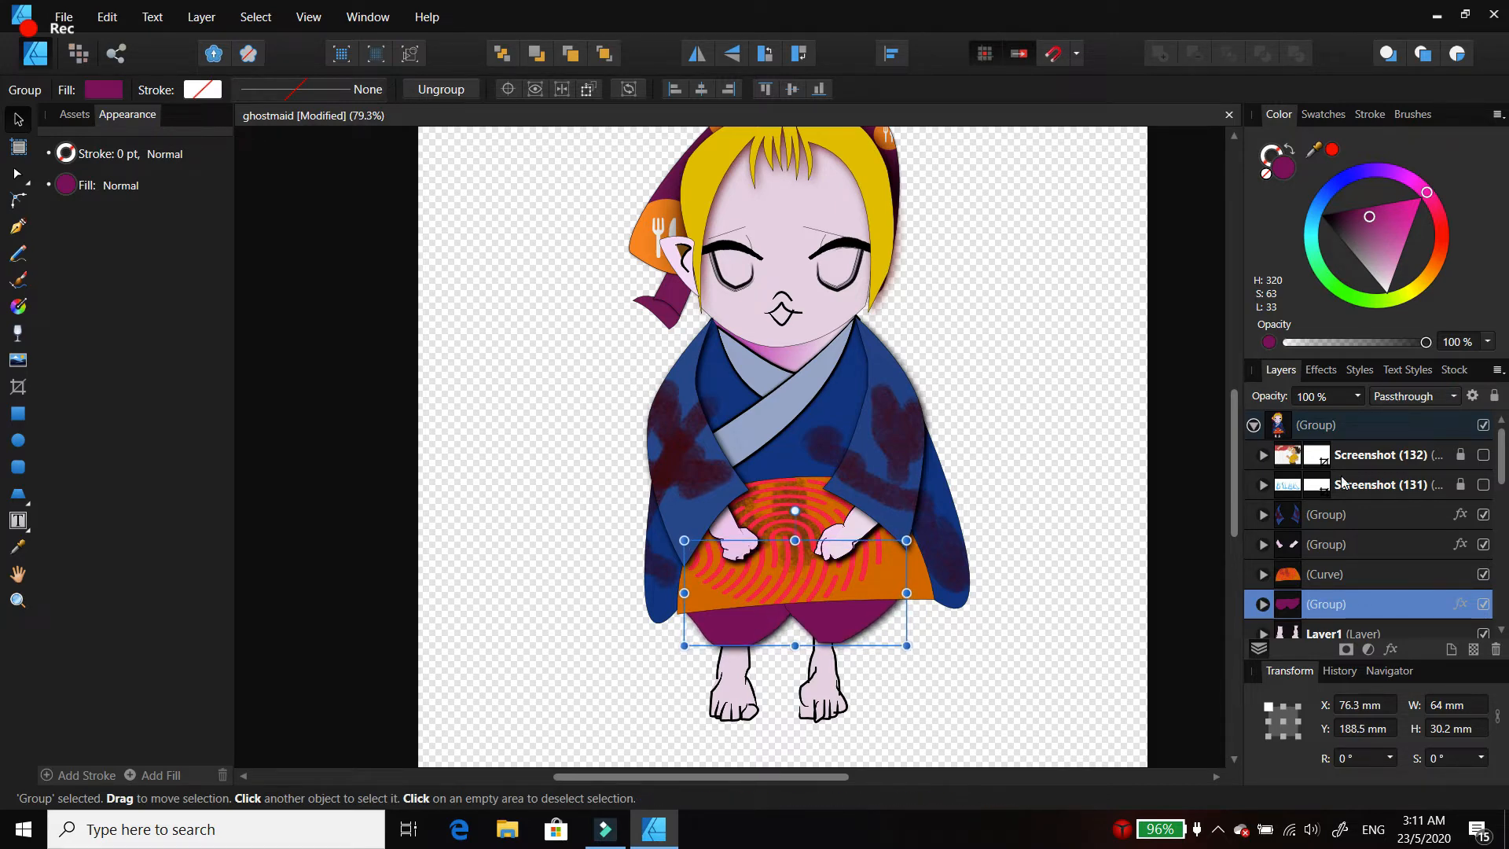
Step: Shrink the feet layer, Layer1, to about 38.9 × 27.6 mm and rotate it to about 0.6°
scroll(1503, 473, "down", 2)
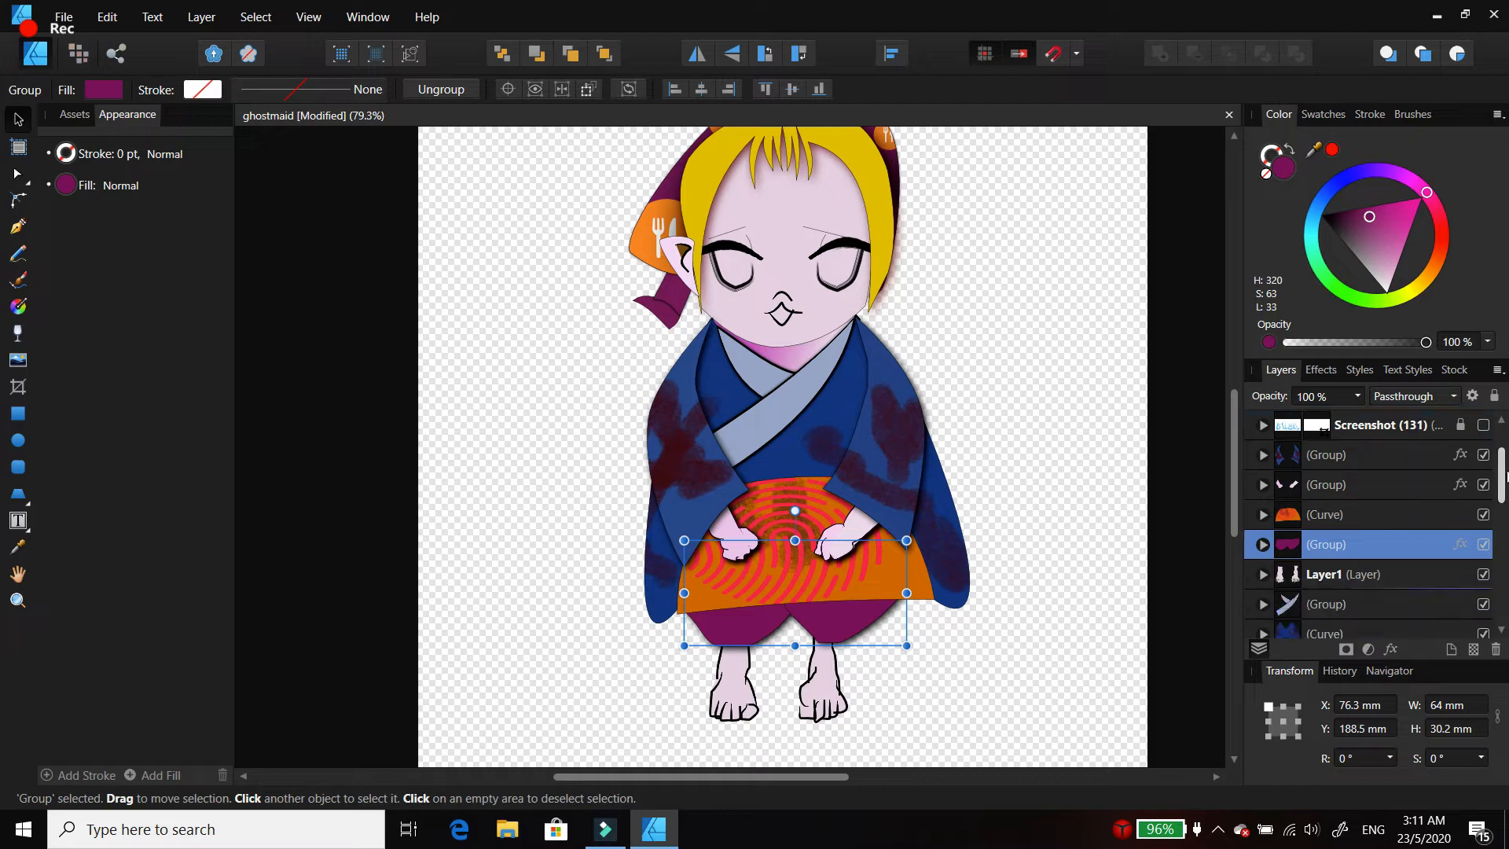
left_click(1344, 574)
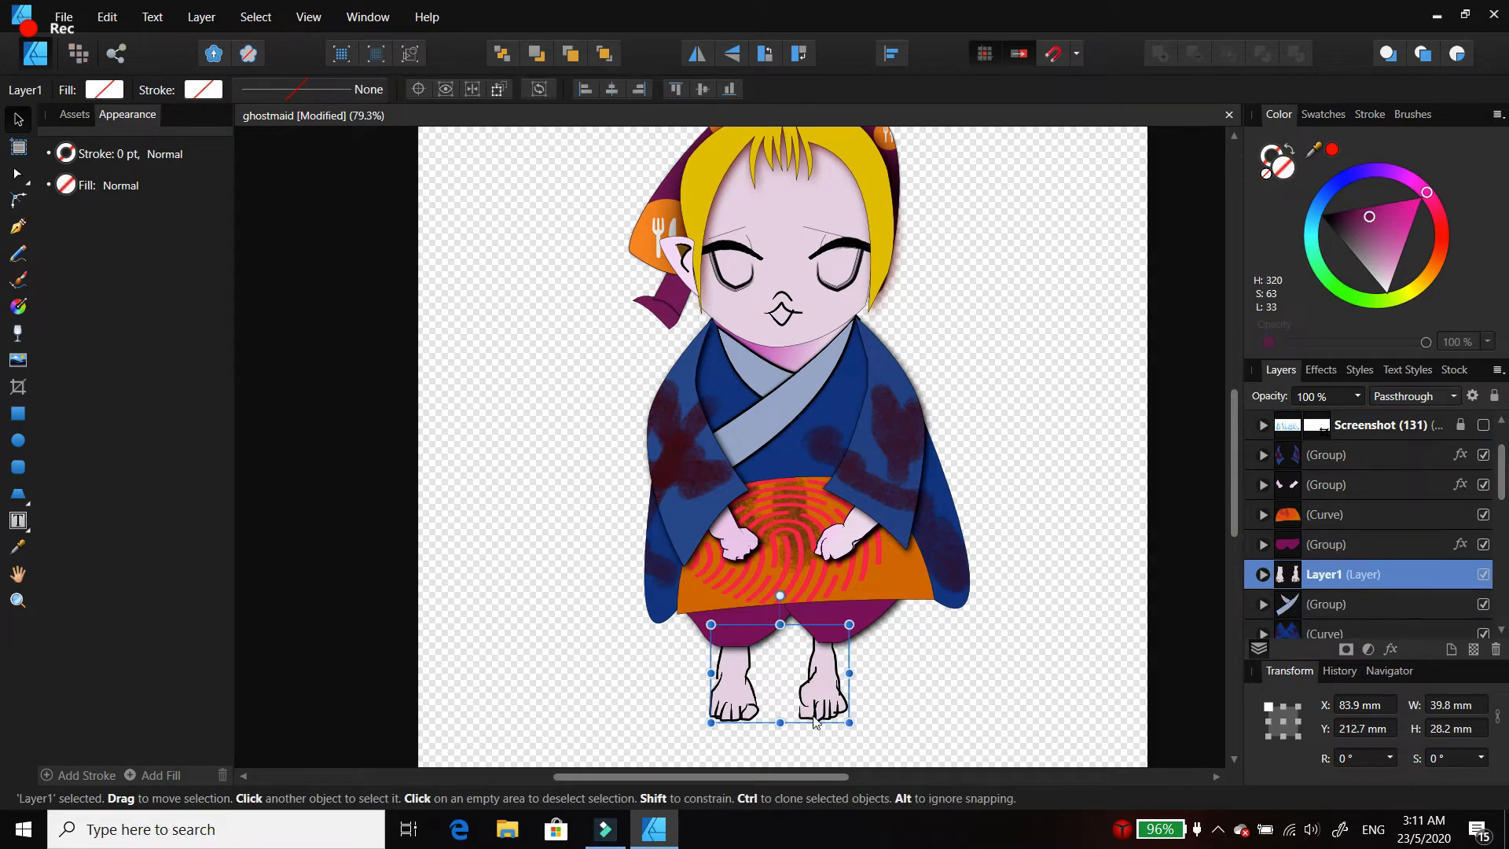
left_click_drag(717, 626, 782, 596)
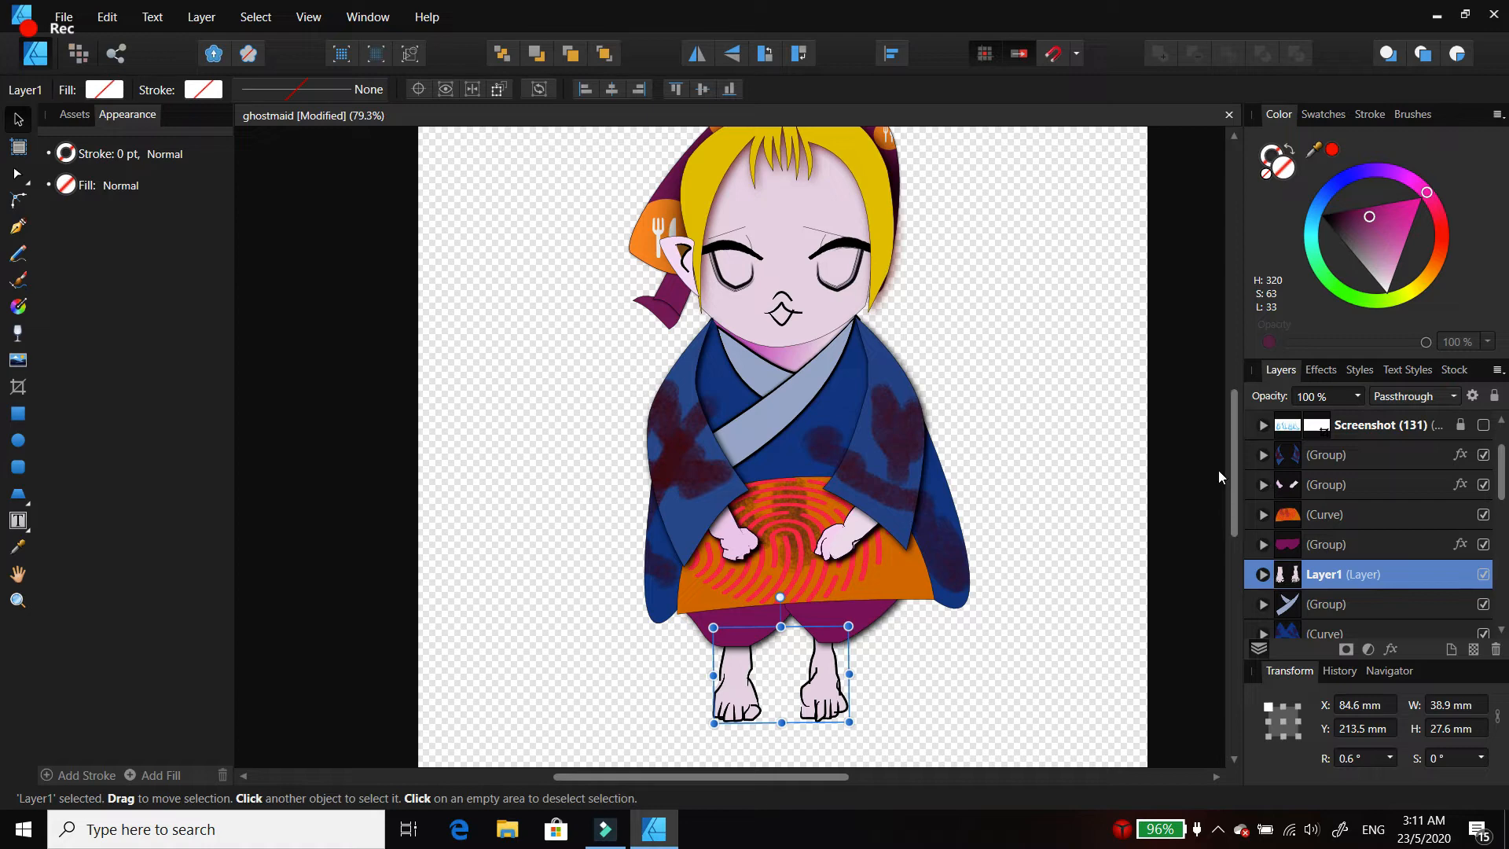
Step: Examine the blue kimono body curve and the pixel layer nested inside it
left_click_drag(1503, 481, 1504, 512)
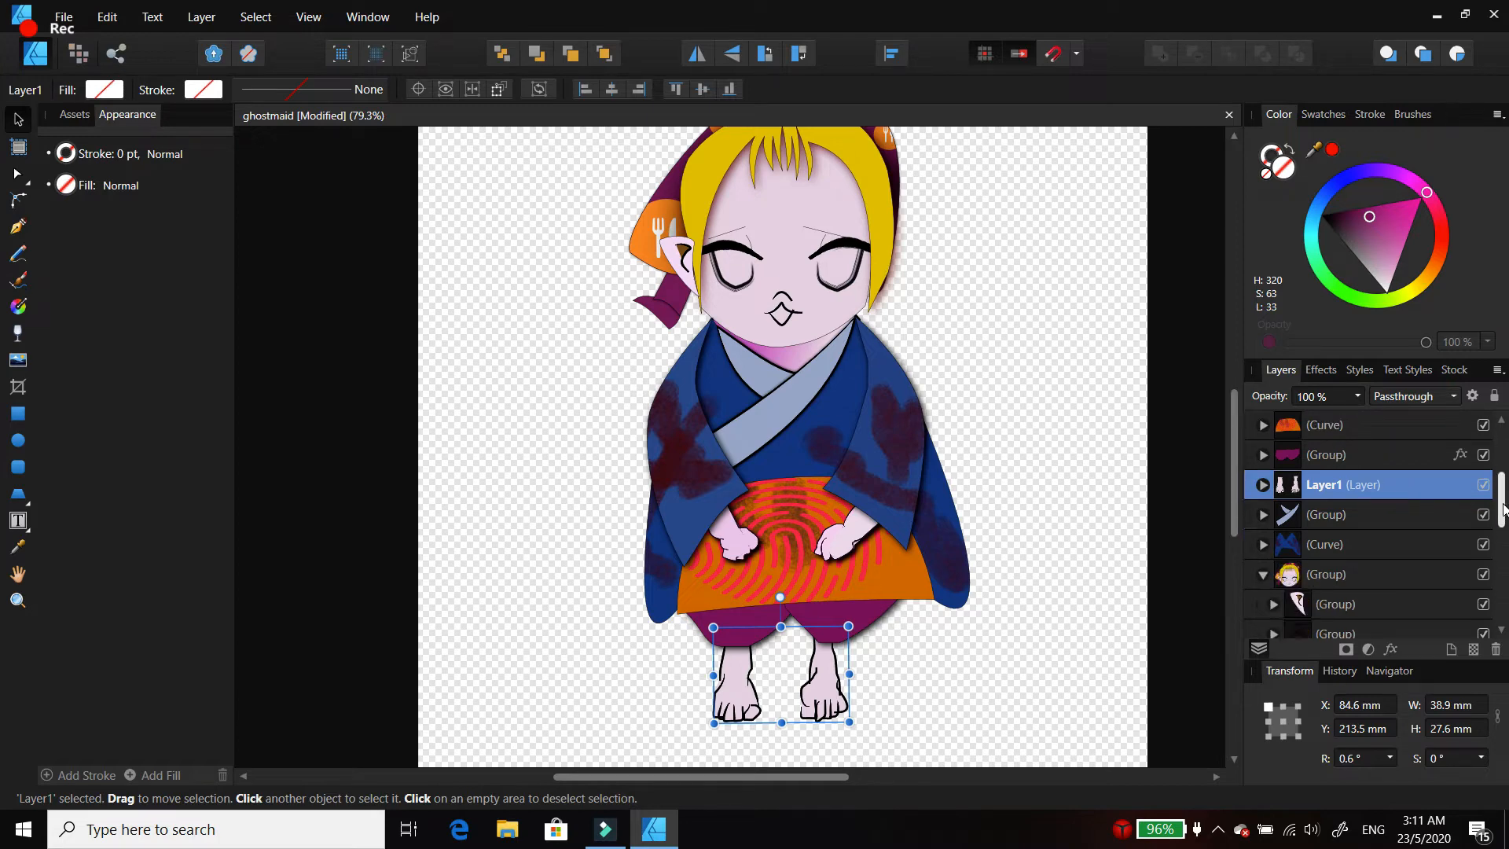
left_click(1346, 540)
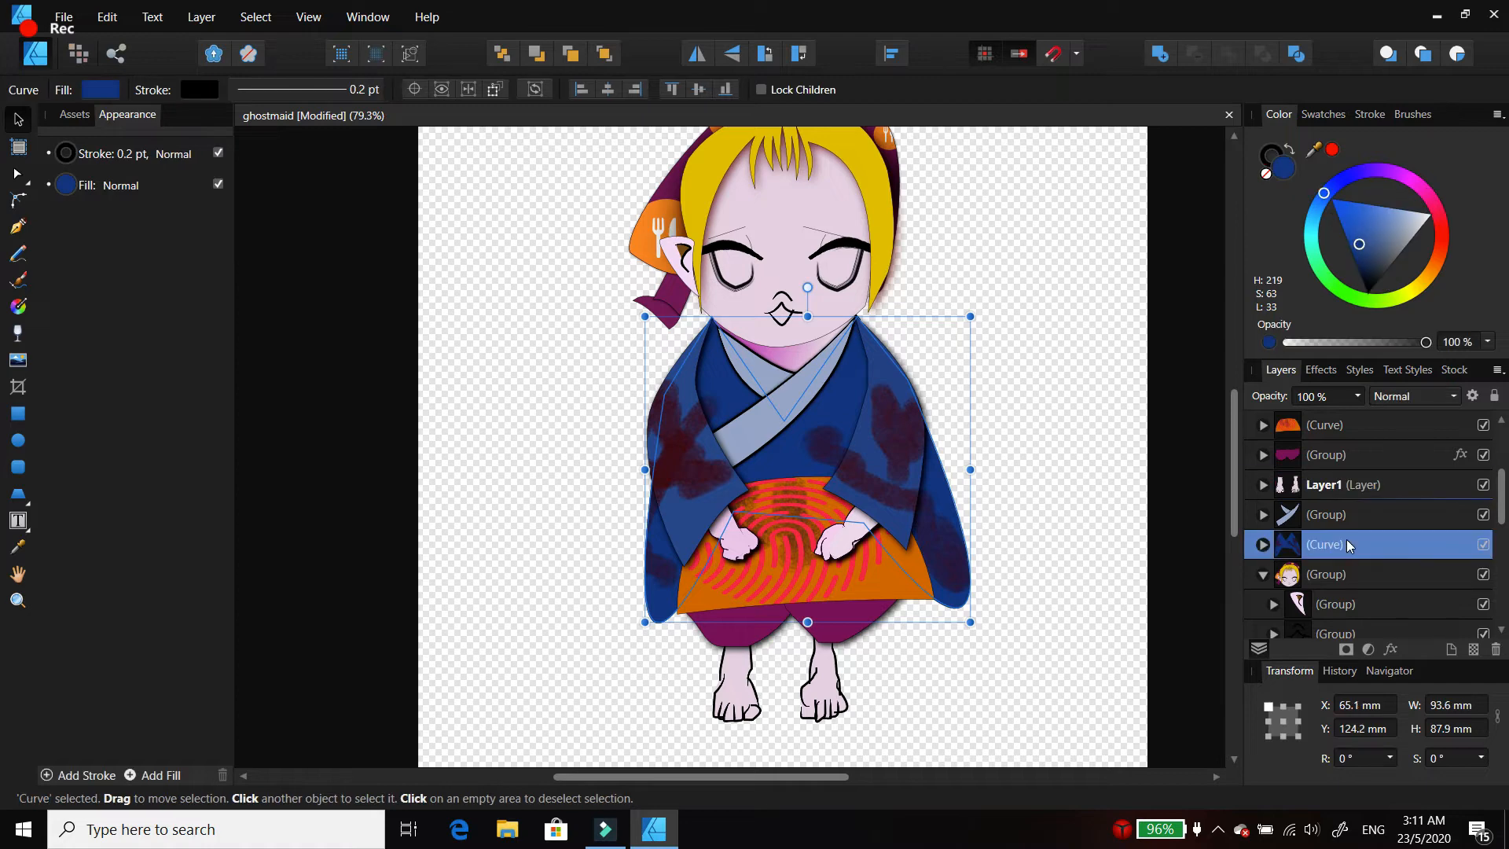
left_click(1263, 544)
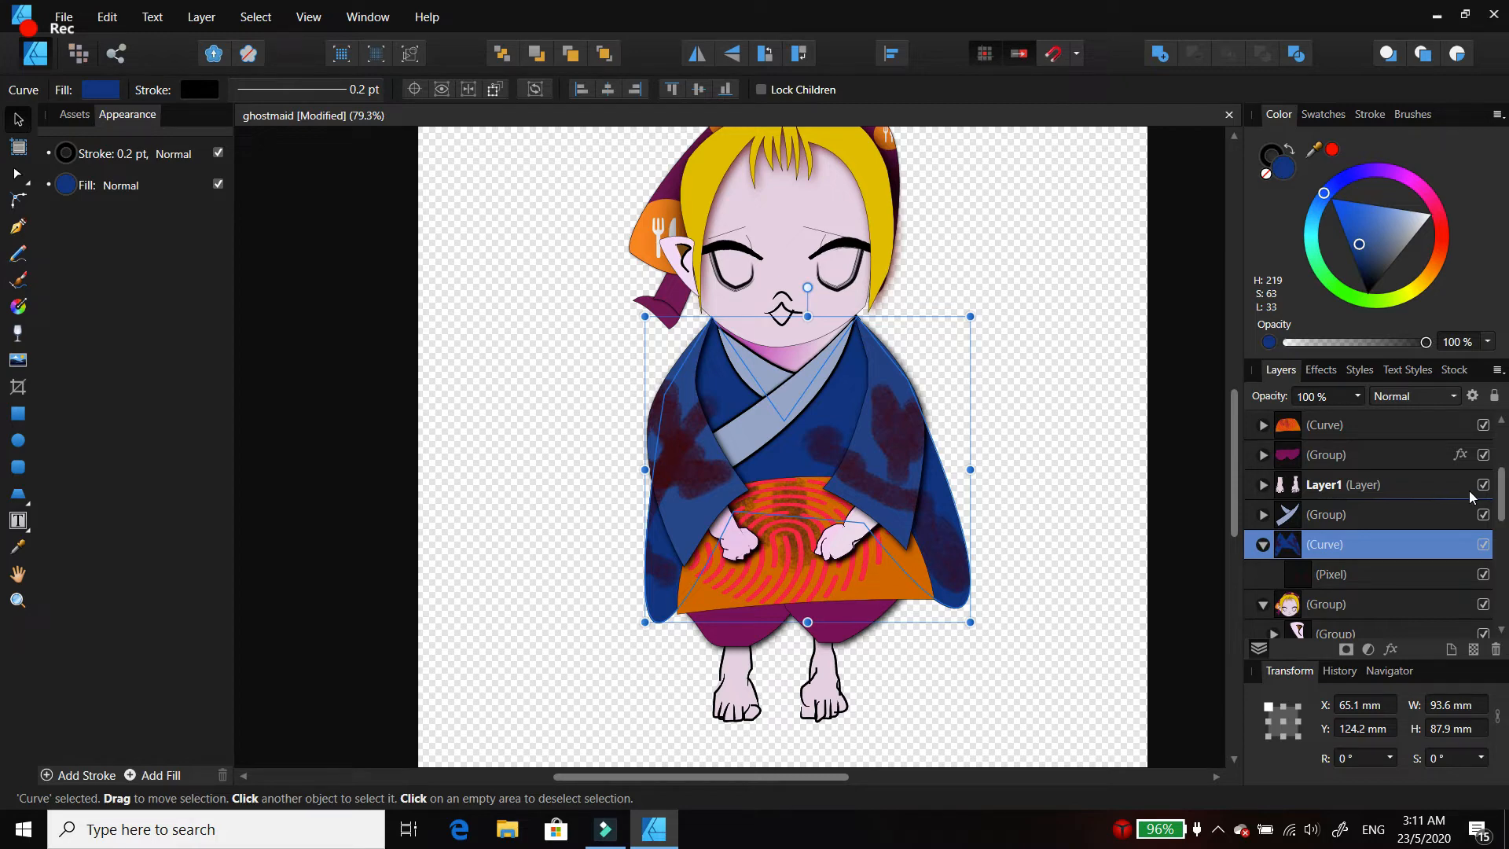
left_click(1352, 573)
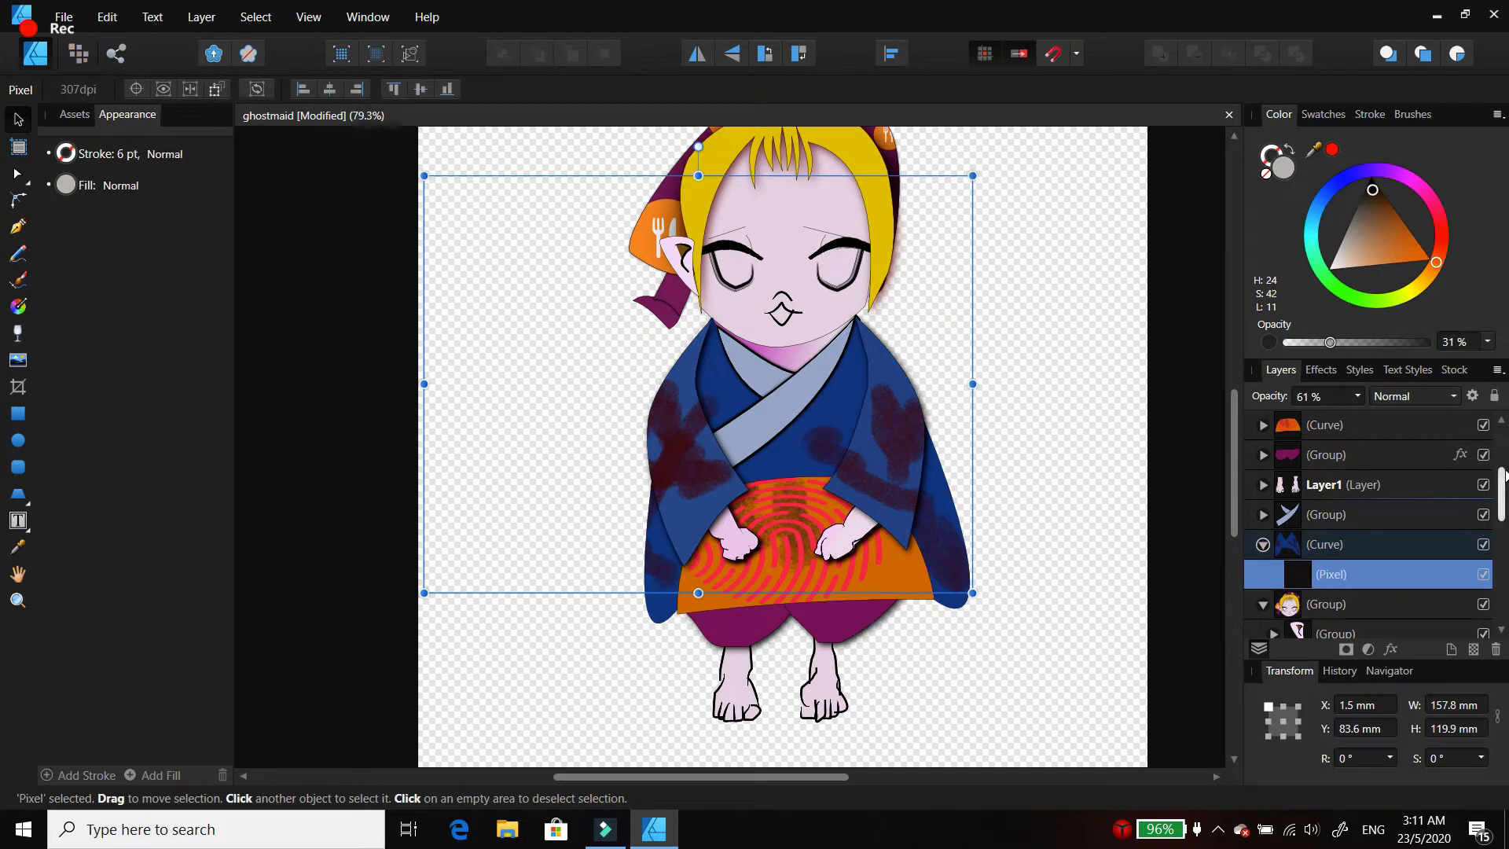
scroll(1352, 574, "down", 5)
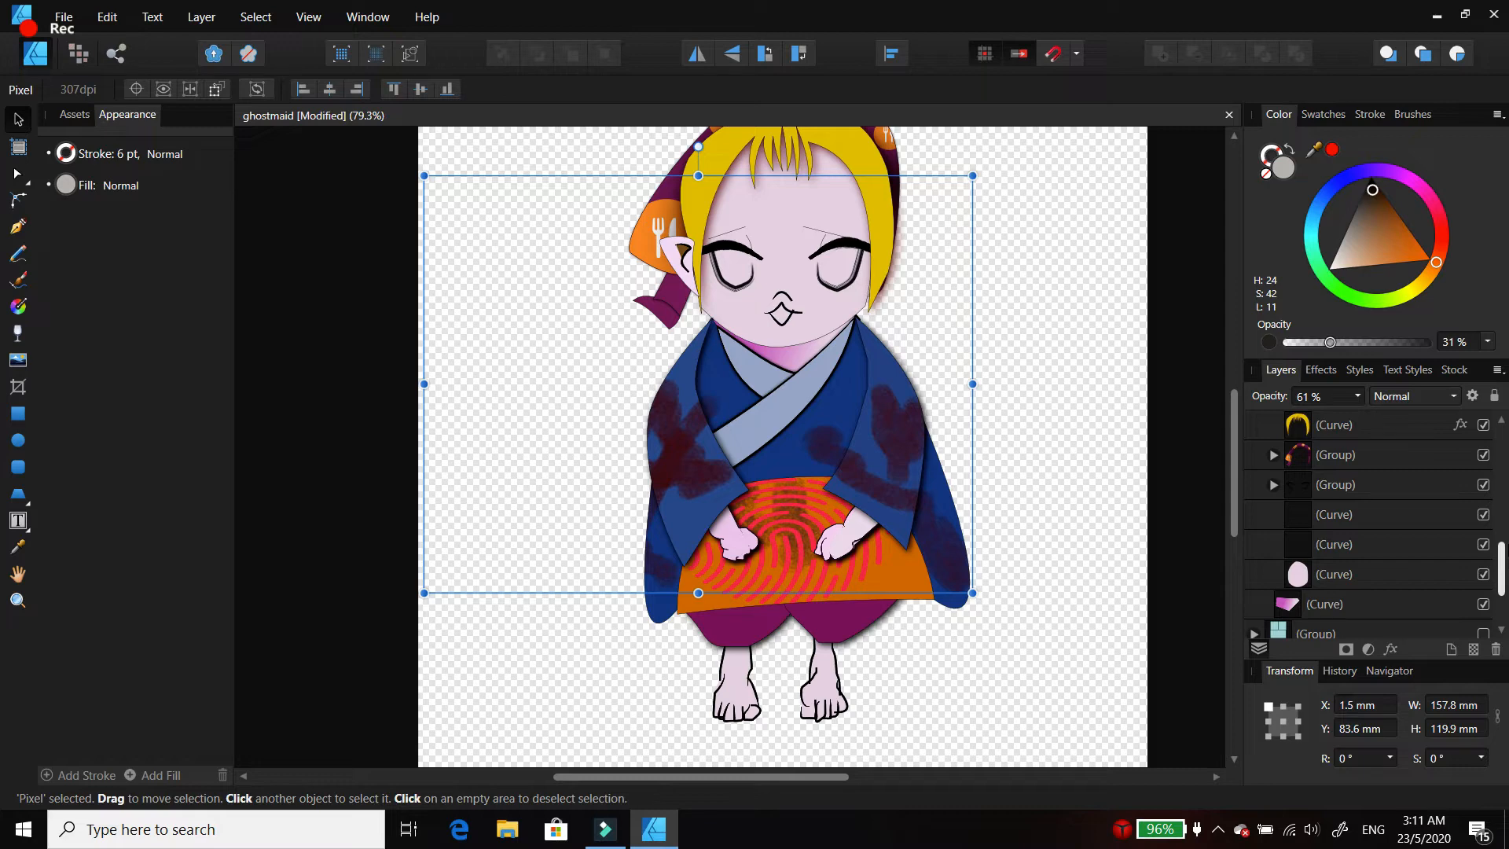
scroll(1352, 574, "up", 5)
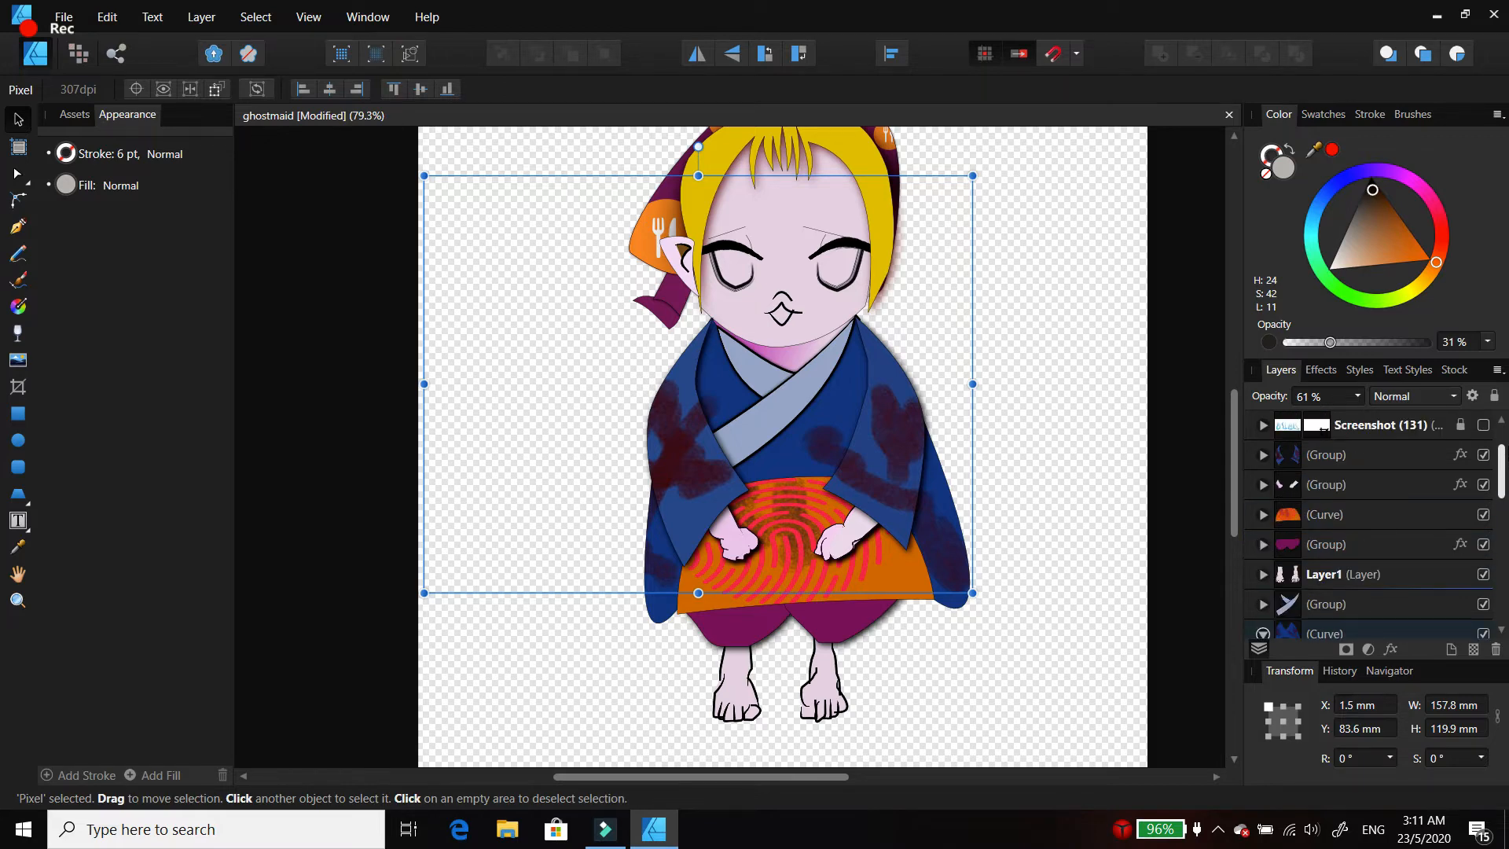
Step: Rotate the left sleeve curve inside the sleeves group to about 0.3°
left_click(1295, 451)
left_click(1263, 454)
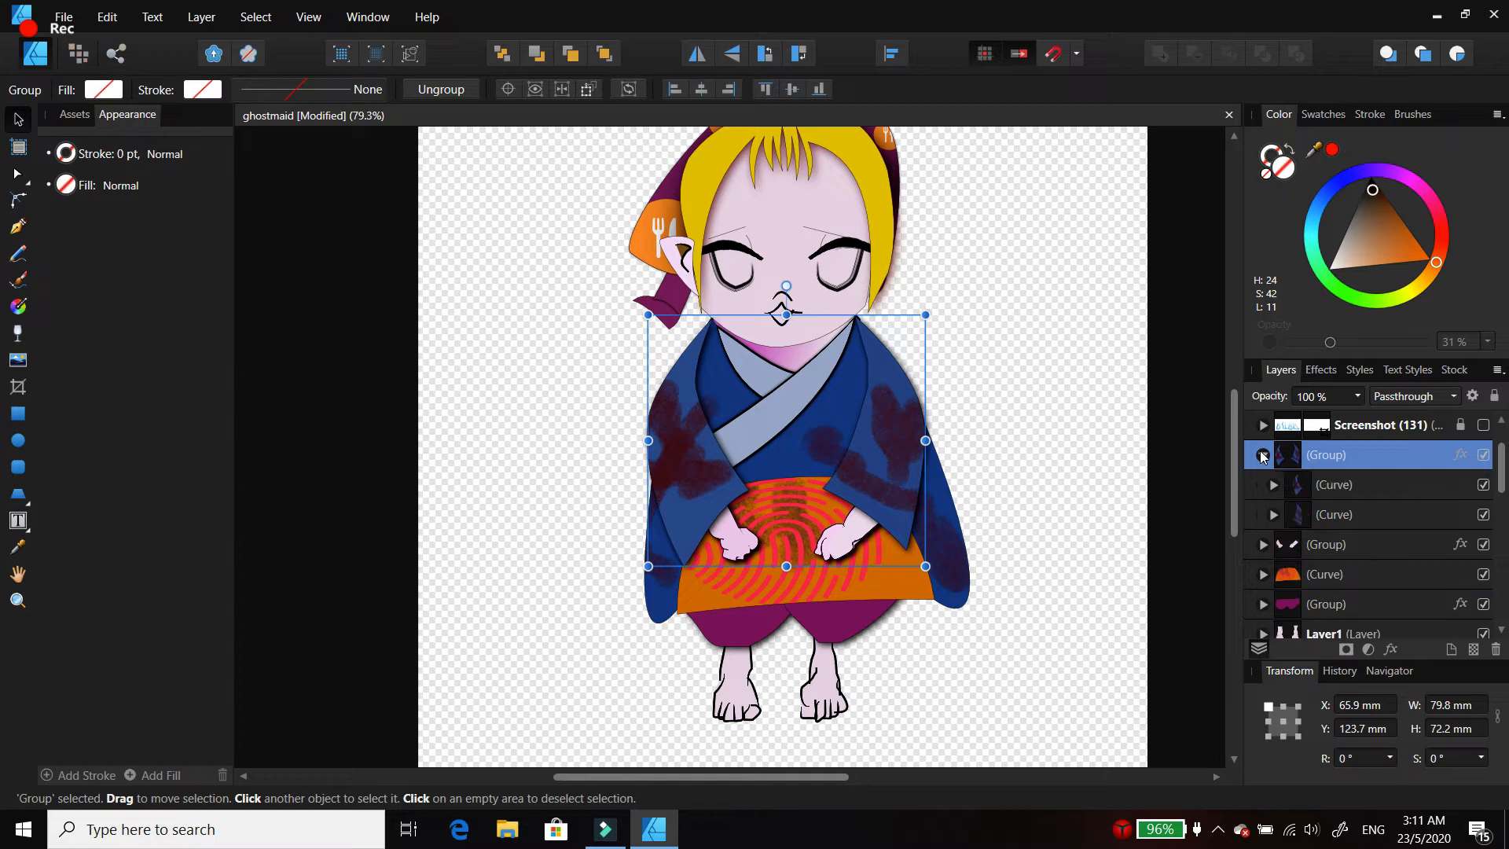
left_click(1293, 486)
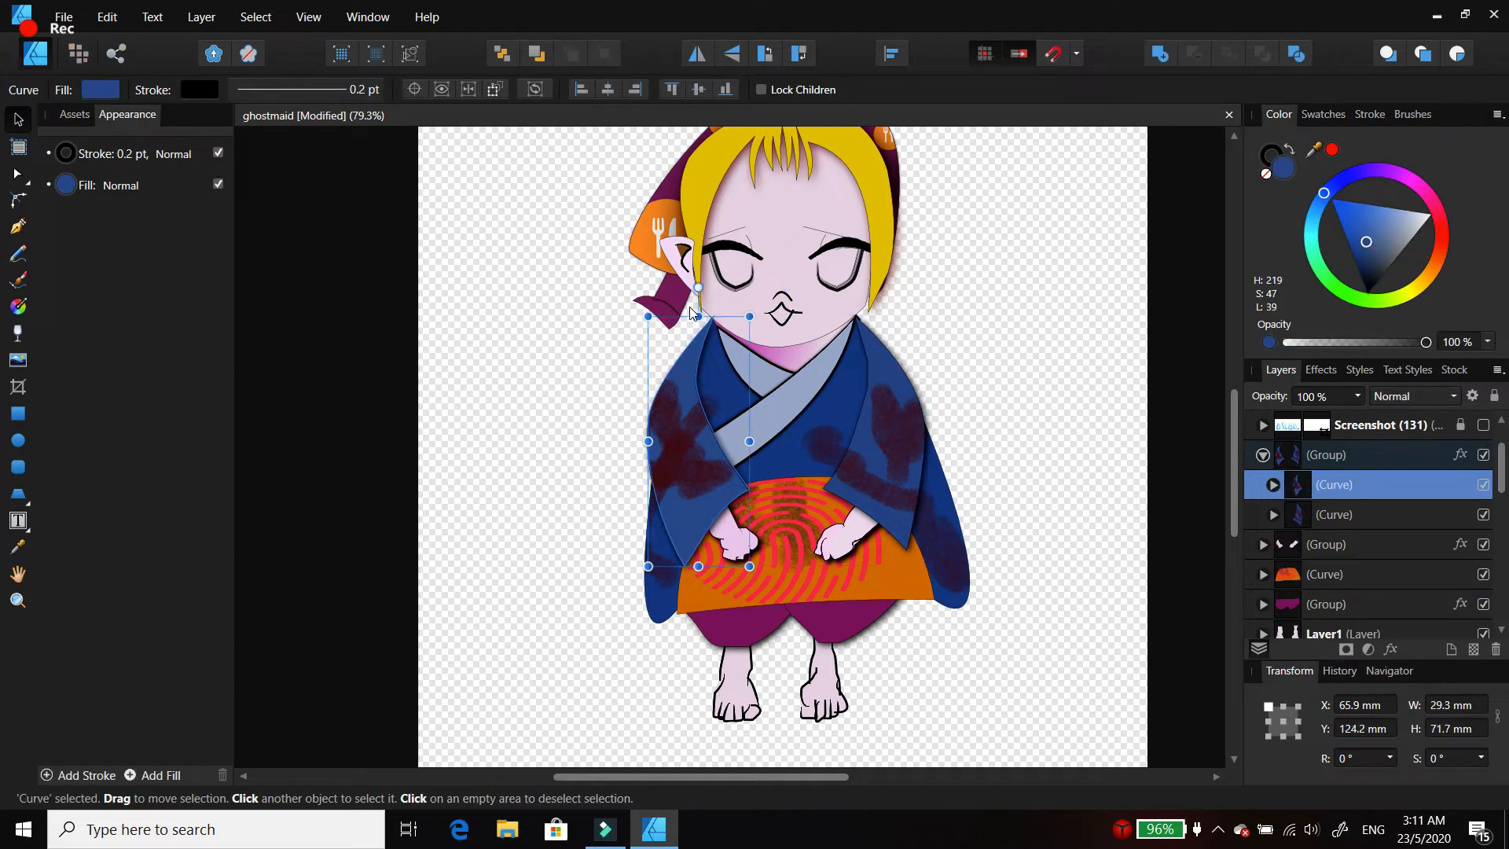
left_click_drag(698, 288, 698, 287)
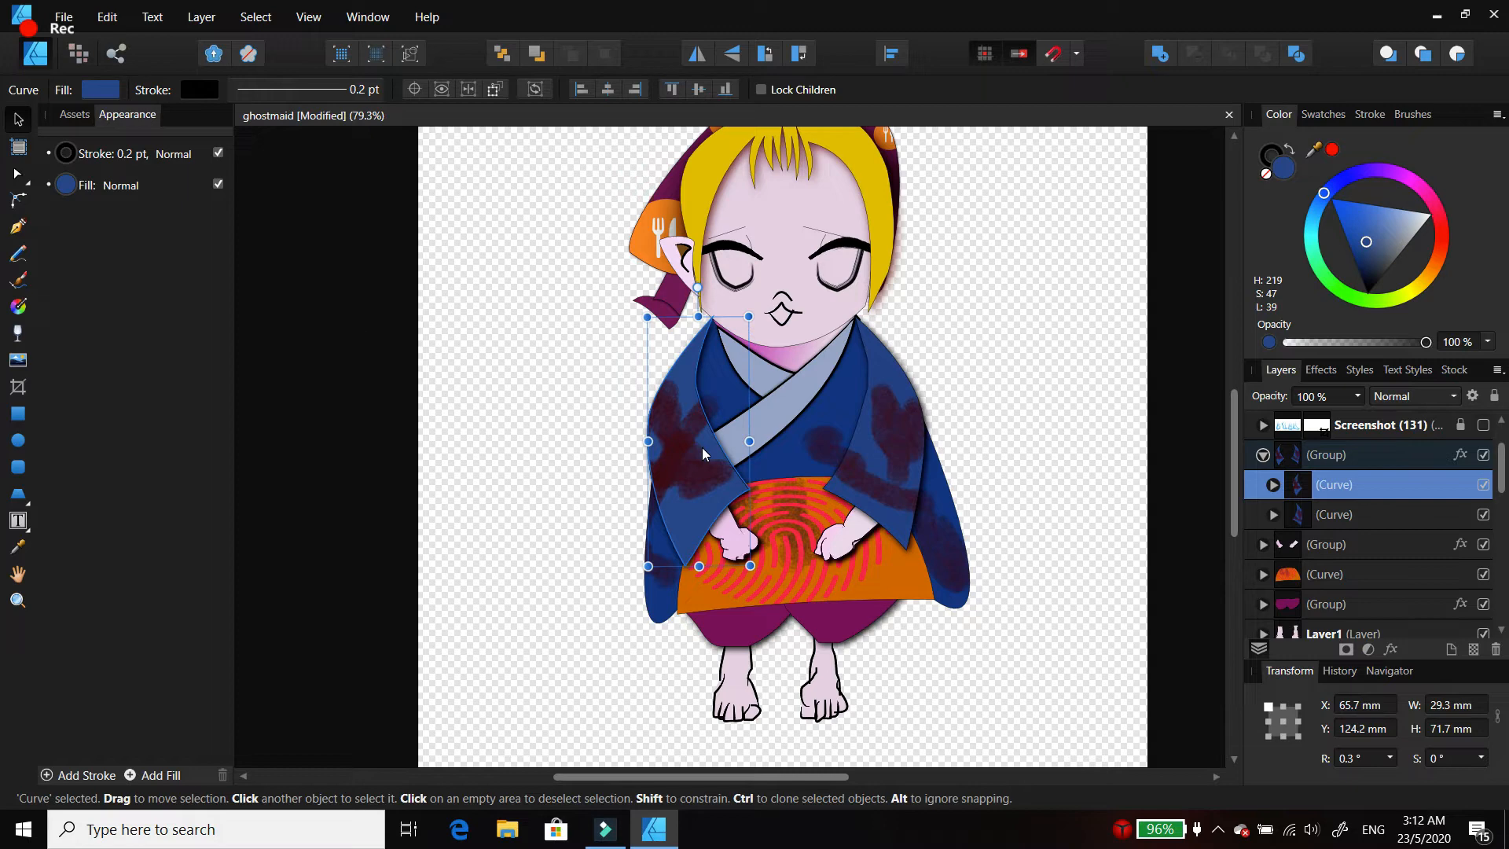
left_click(19, 198)
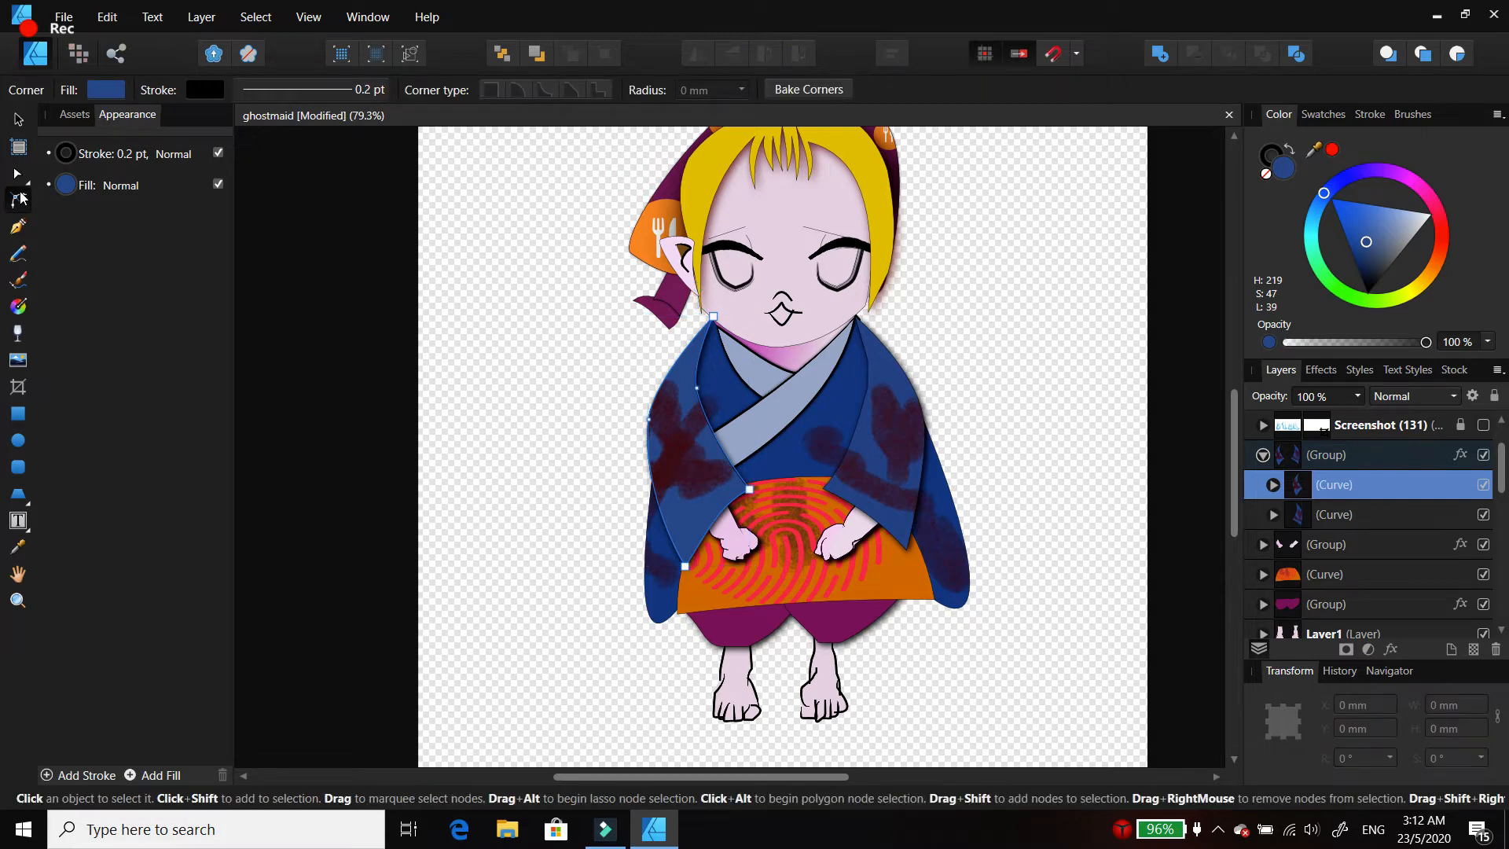
left_click(751, 487)
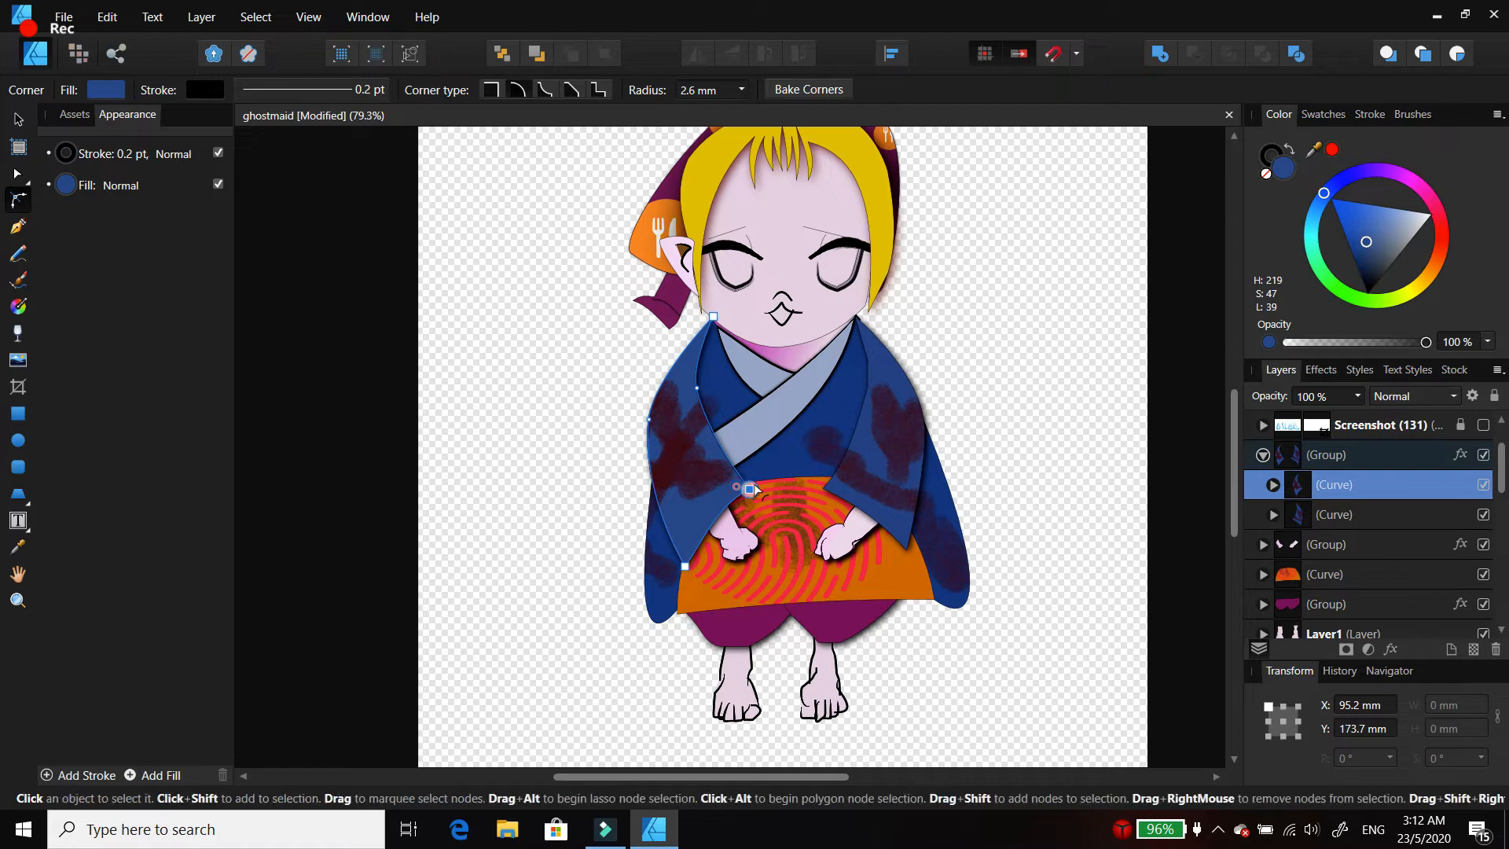
left_click(503, 512)
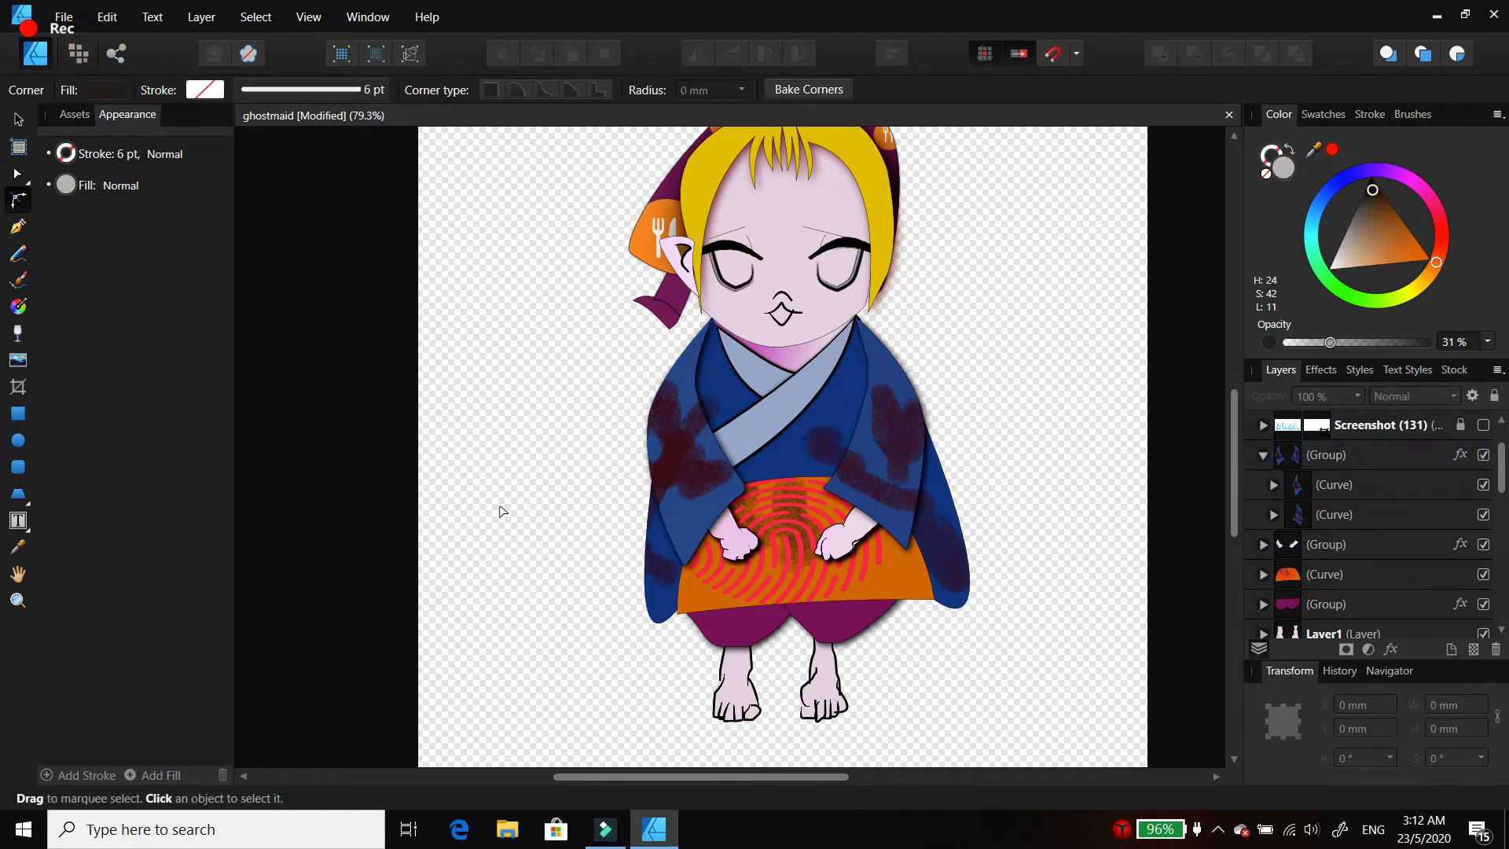
Step: Set the left sleeve's transform origin near its shoulder with the Point Transform Tool and rotate the sleeve to about 0.2°
left_click(30, 184)
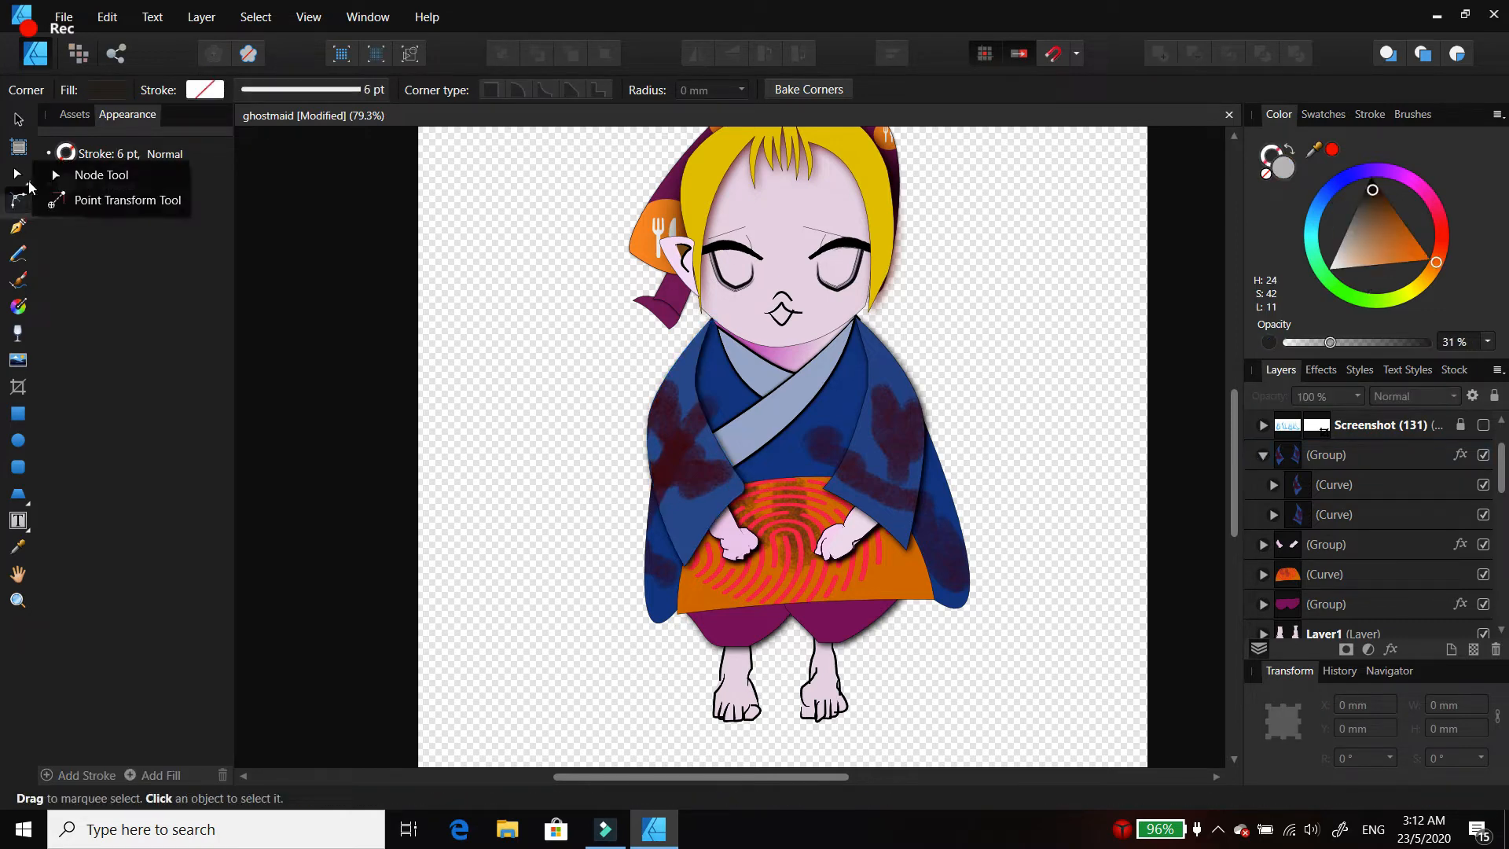
left_click(81, 200)
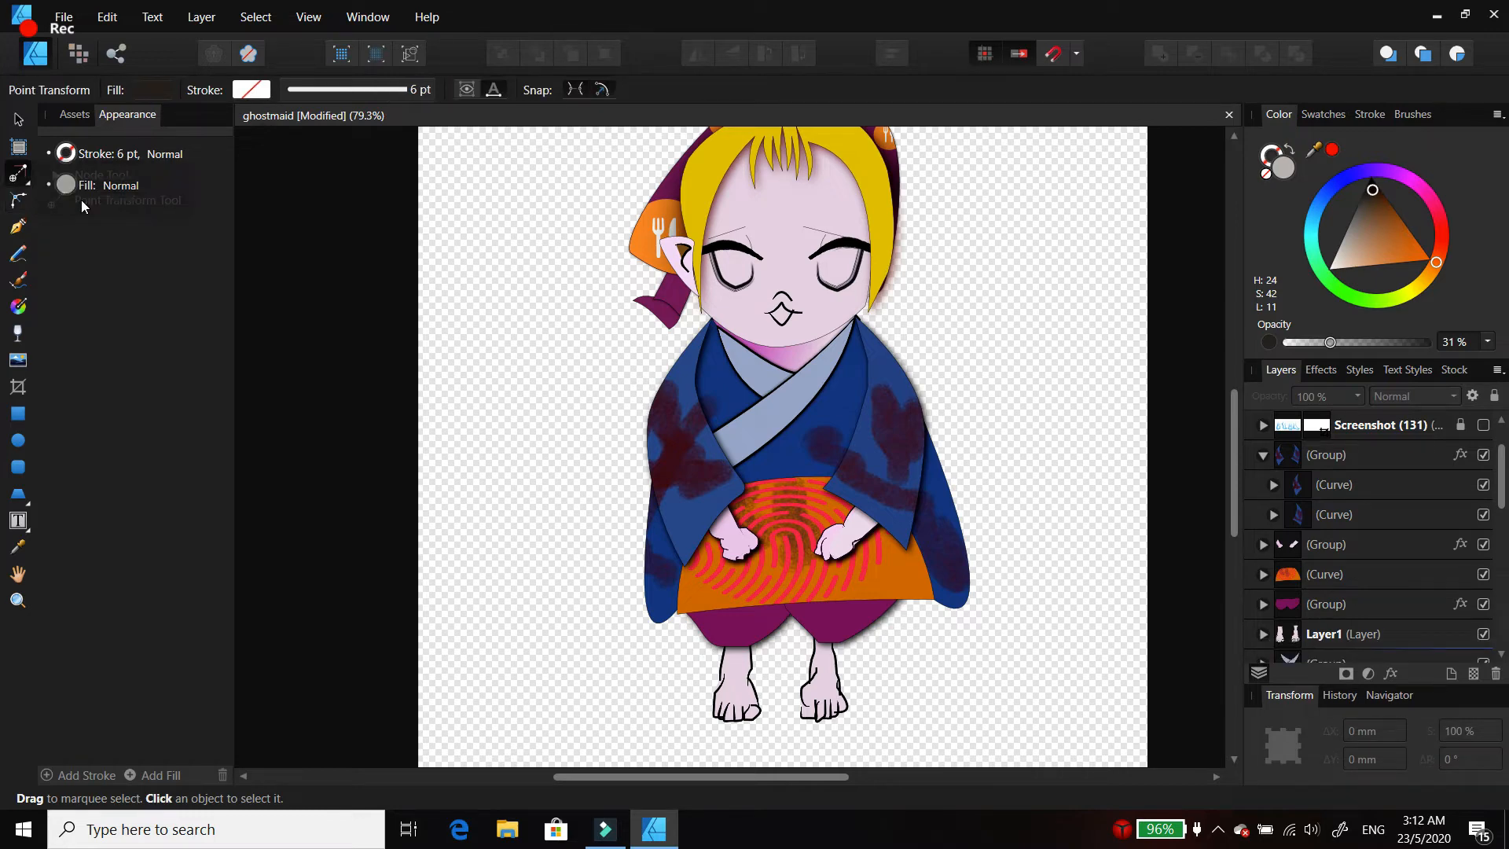
left_click(663, 407)
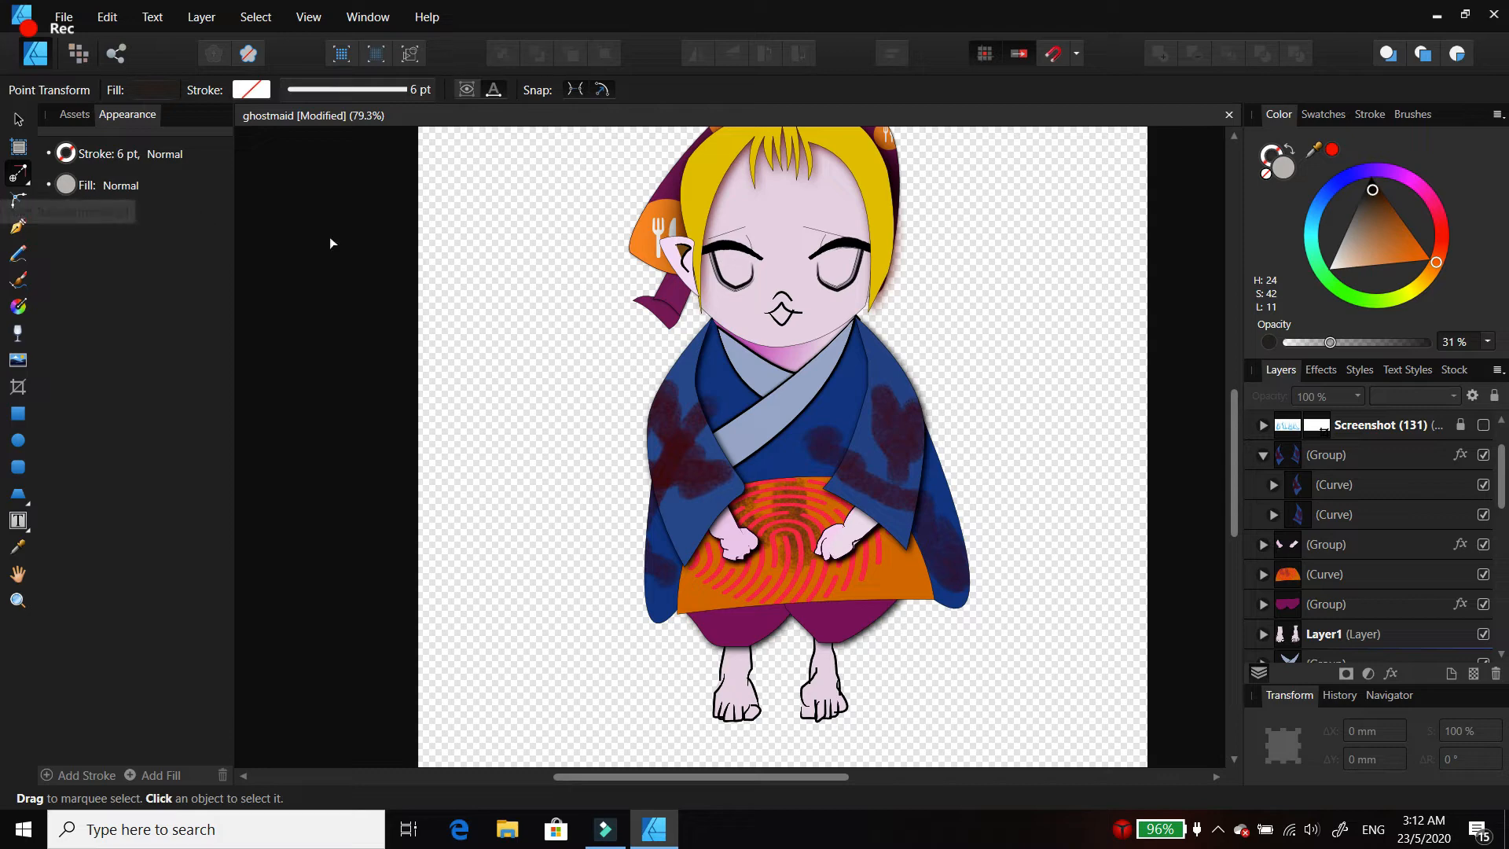
left_click(1352, 487)
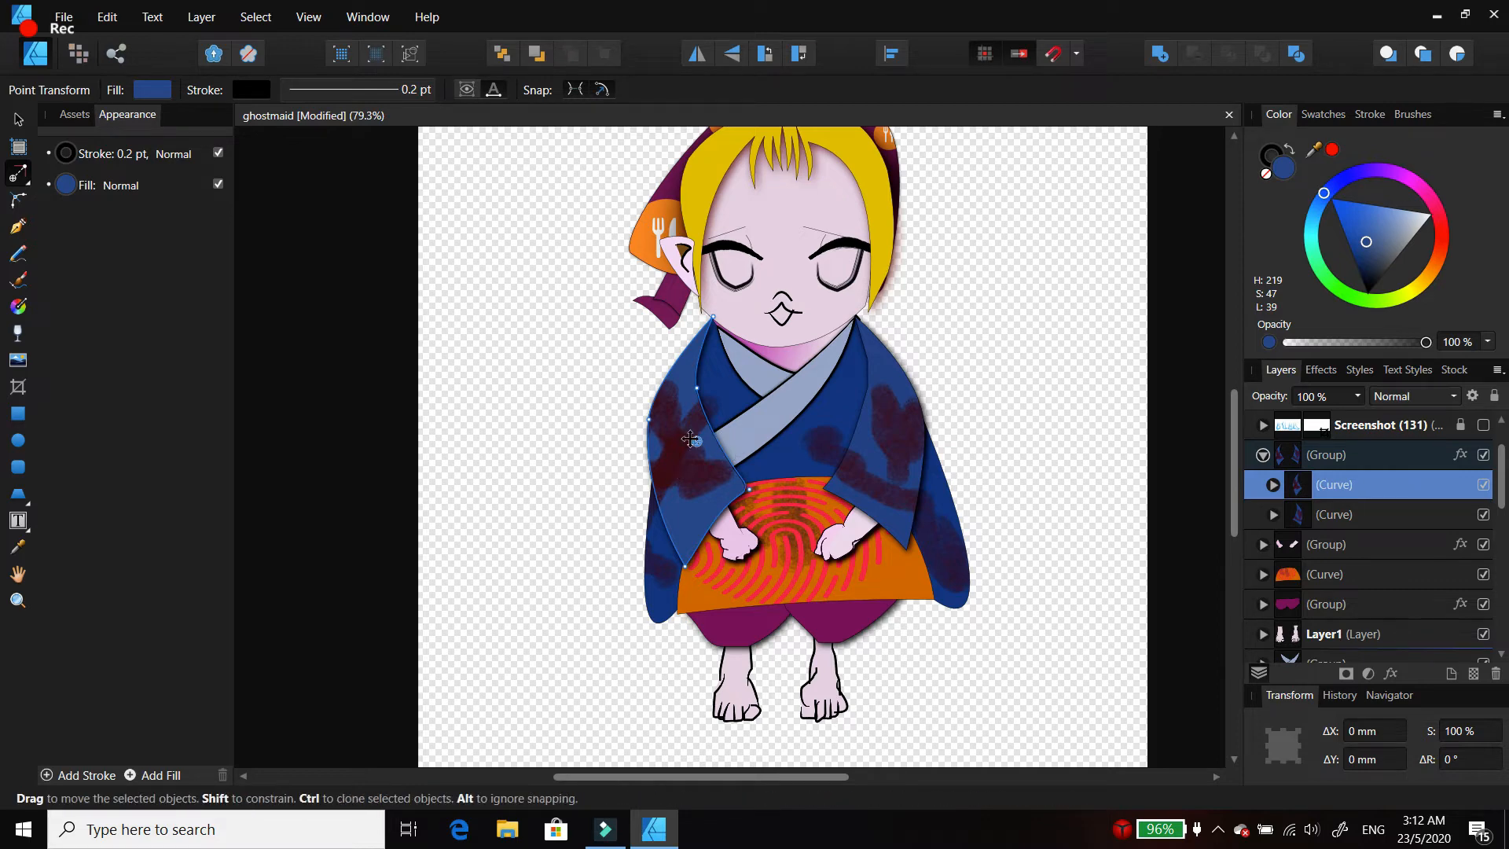
left_click_drag(690, 438, 702, 340)
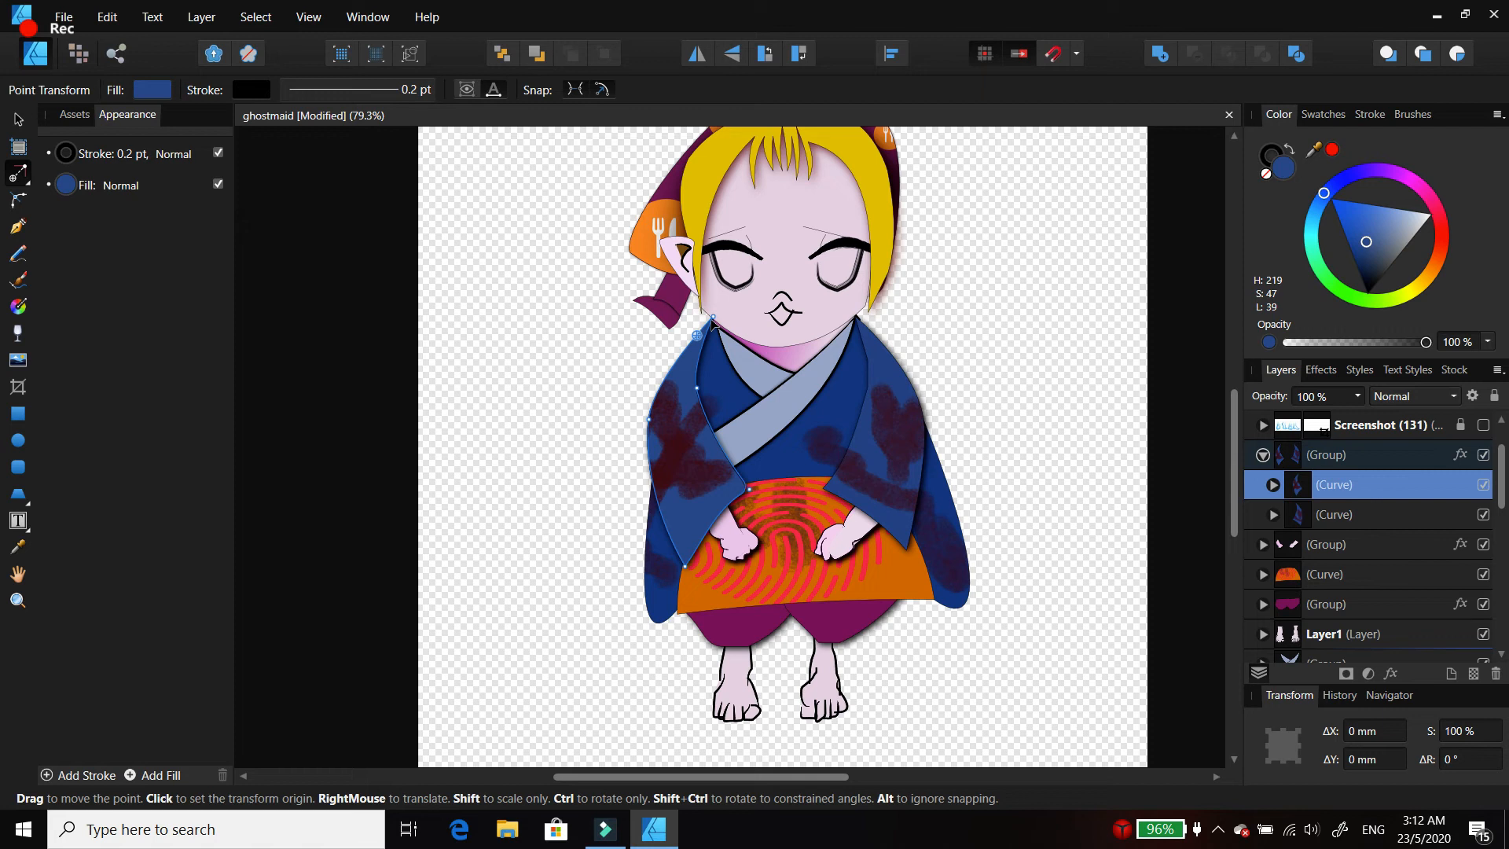
left_click(18, 119)
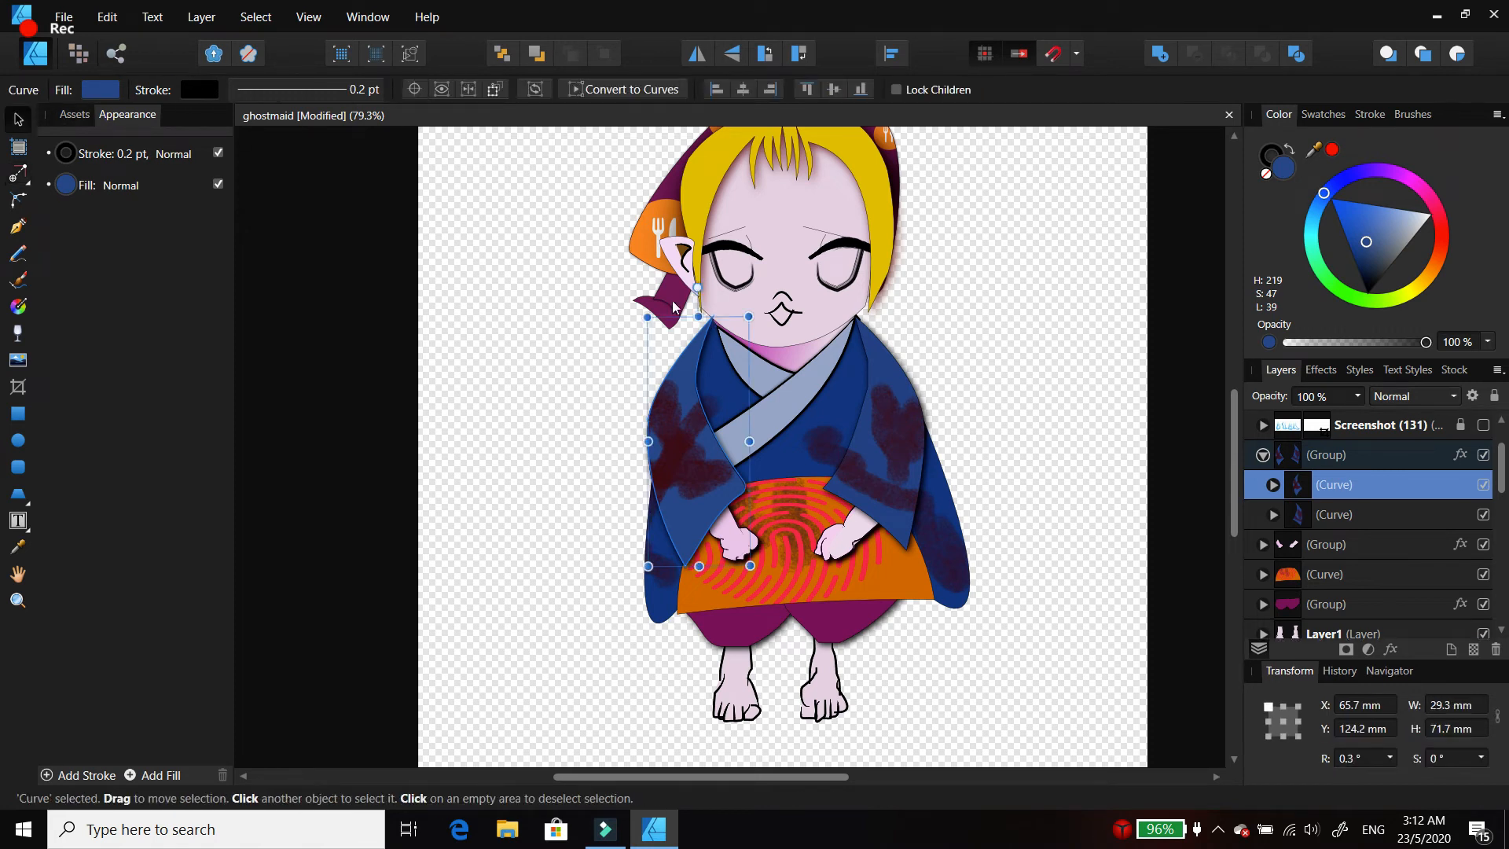
mouse_move(698, 288)
left_mouse_down()
mouse_move(712, 289)
mouse_move(698, 288)
left_mouse_up()
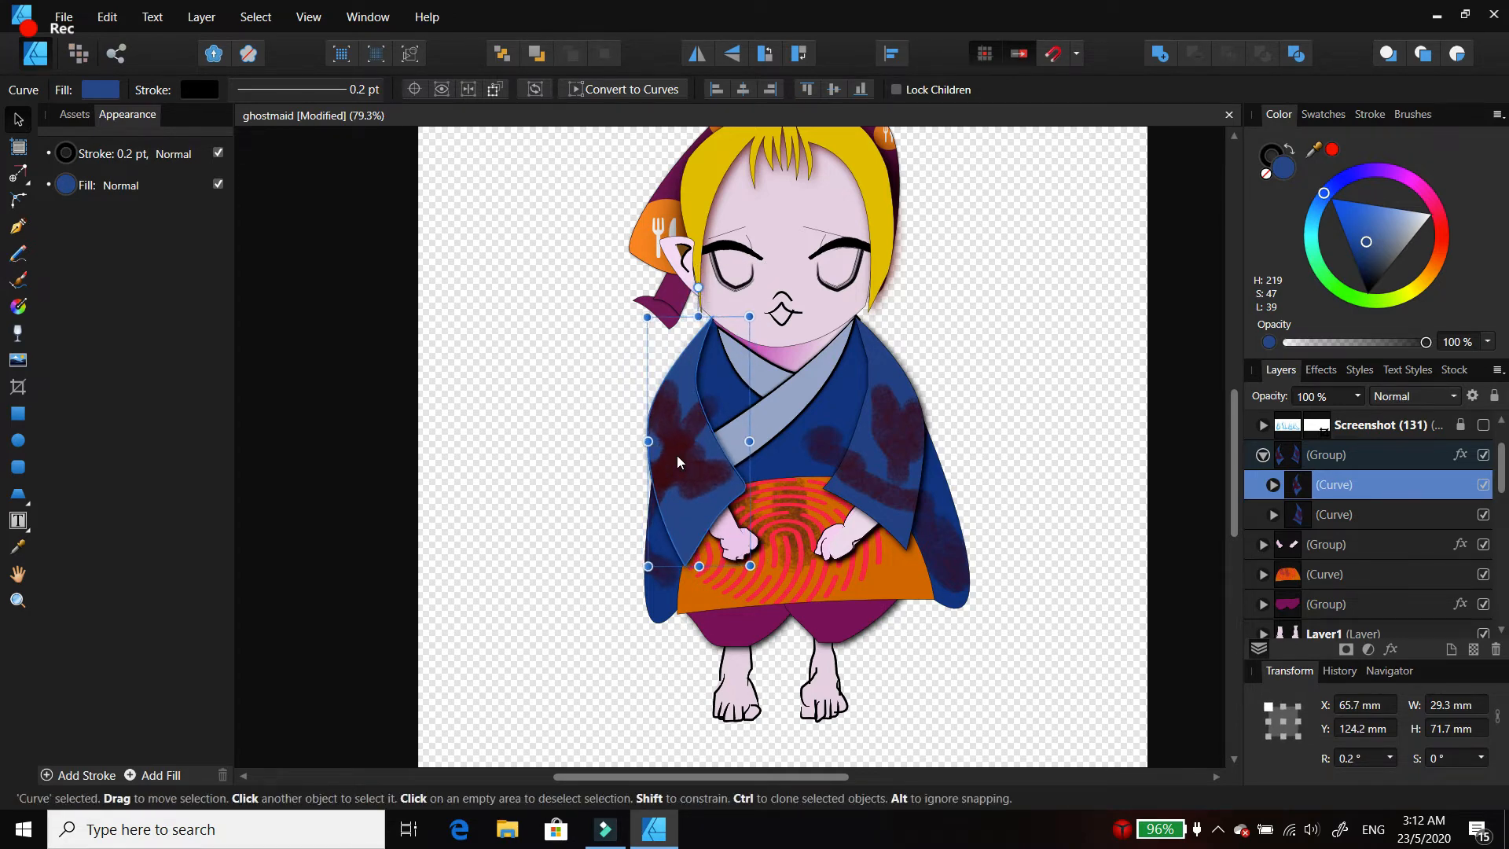
Step: Adjust the left sleeve around its shoulder corner with the Point Transform Tool and rotate the sleeve to about 1.8°
left_click(17, 173)
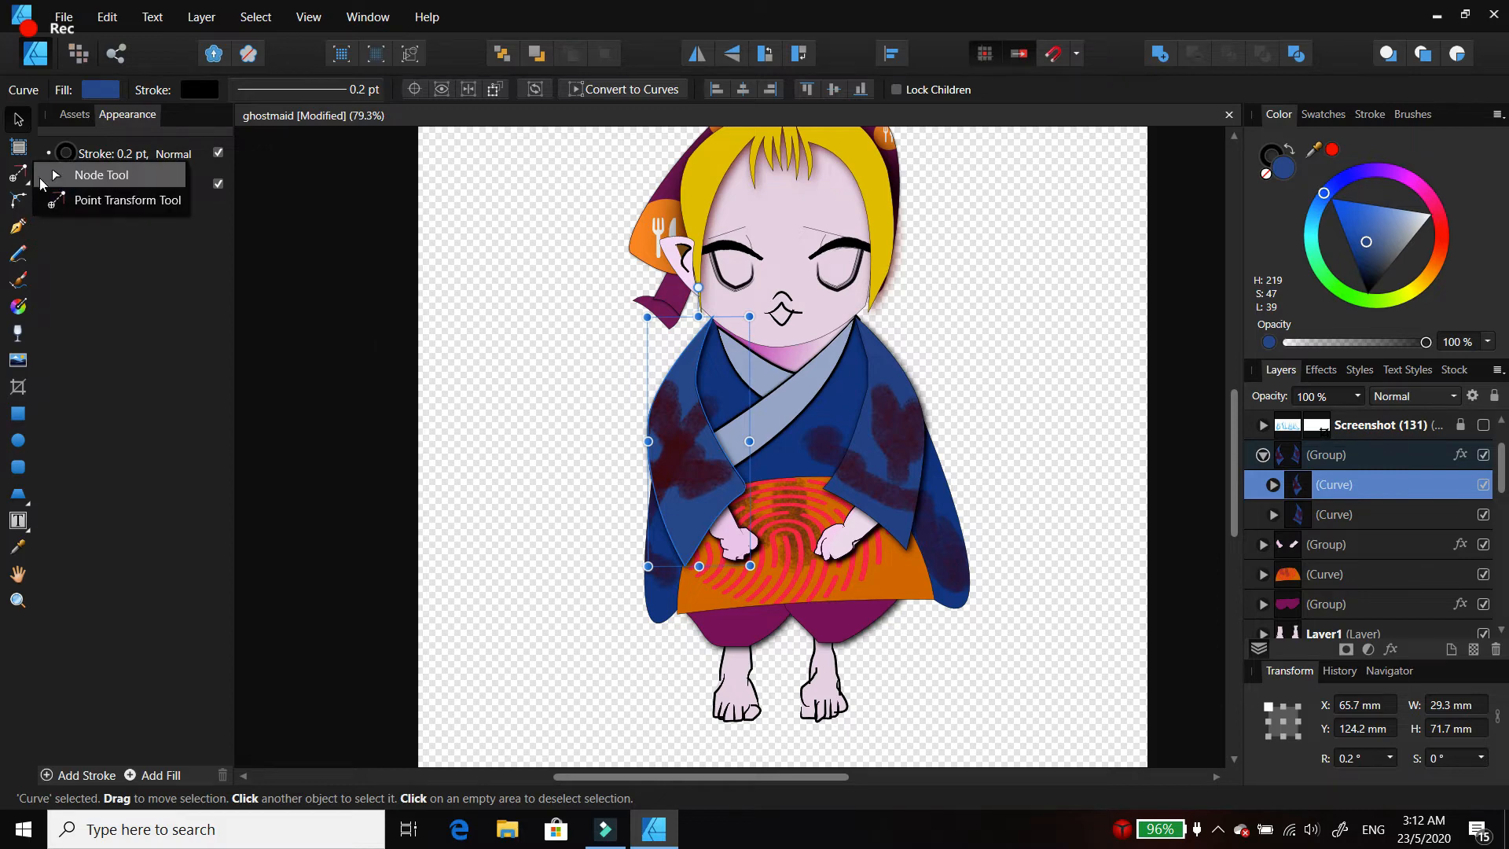
left_click(63, 200)
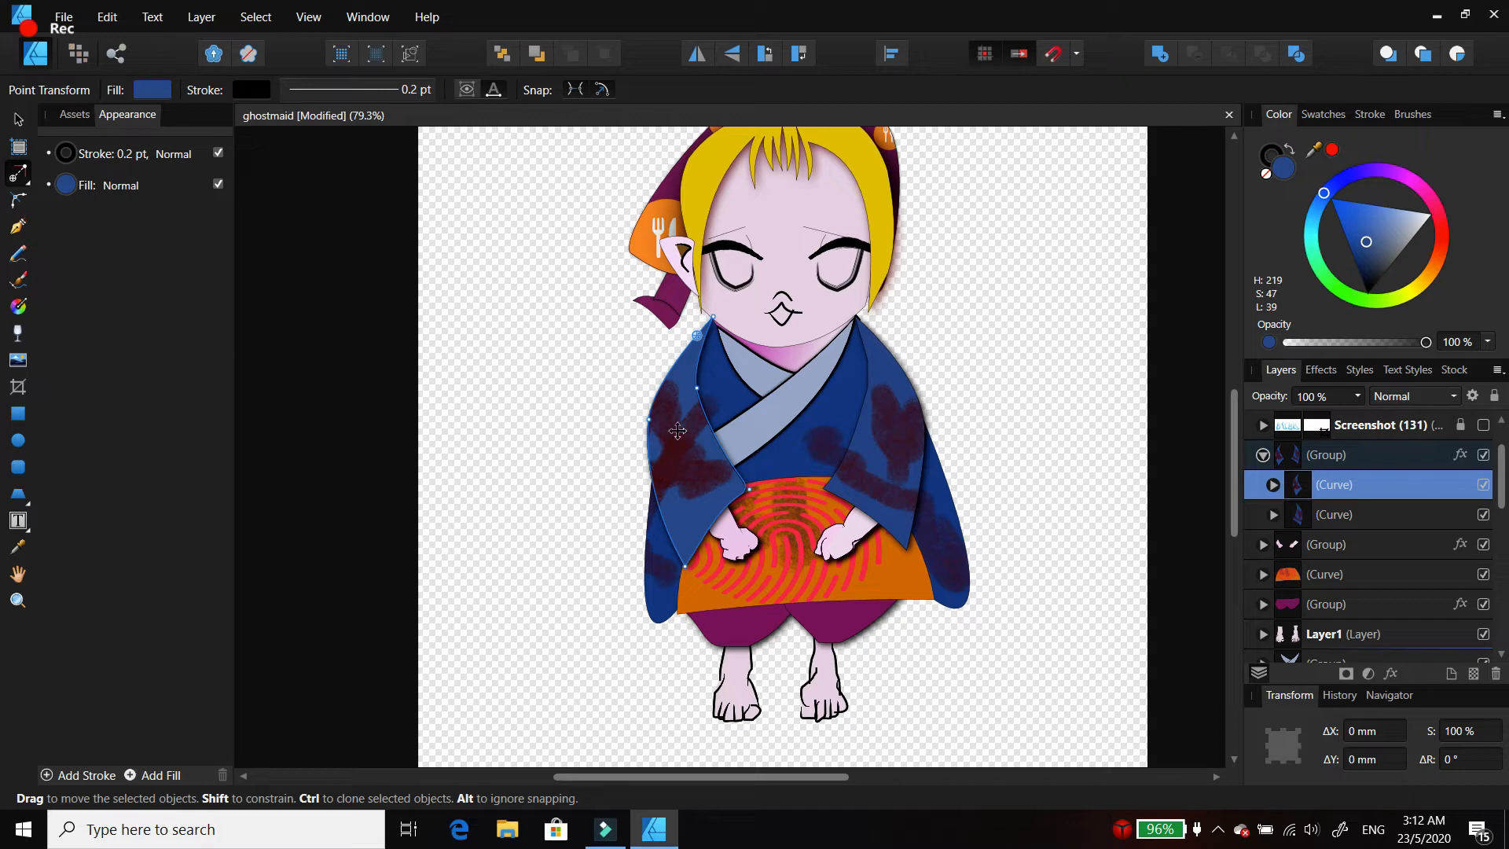
left_click_drag(677, 430, 692, 388)
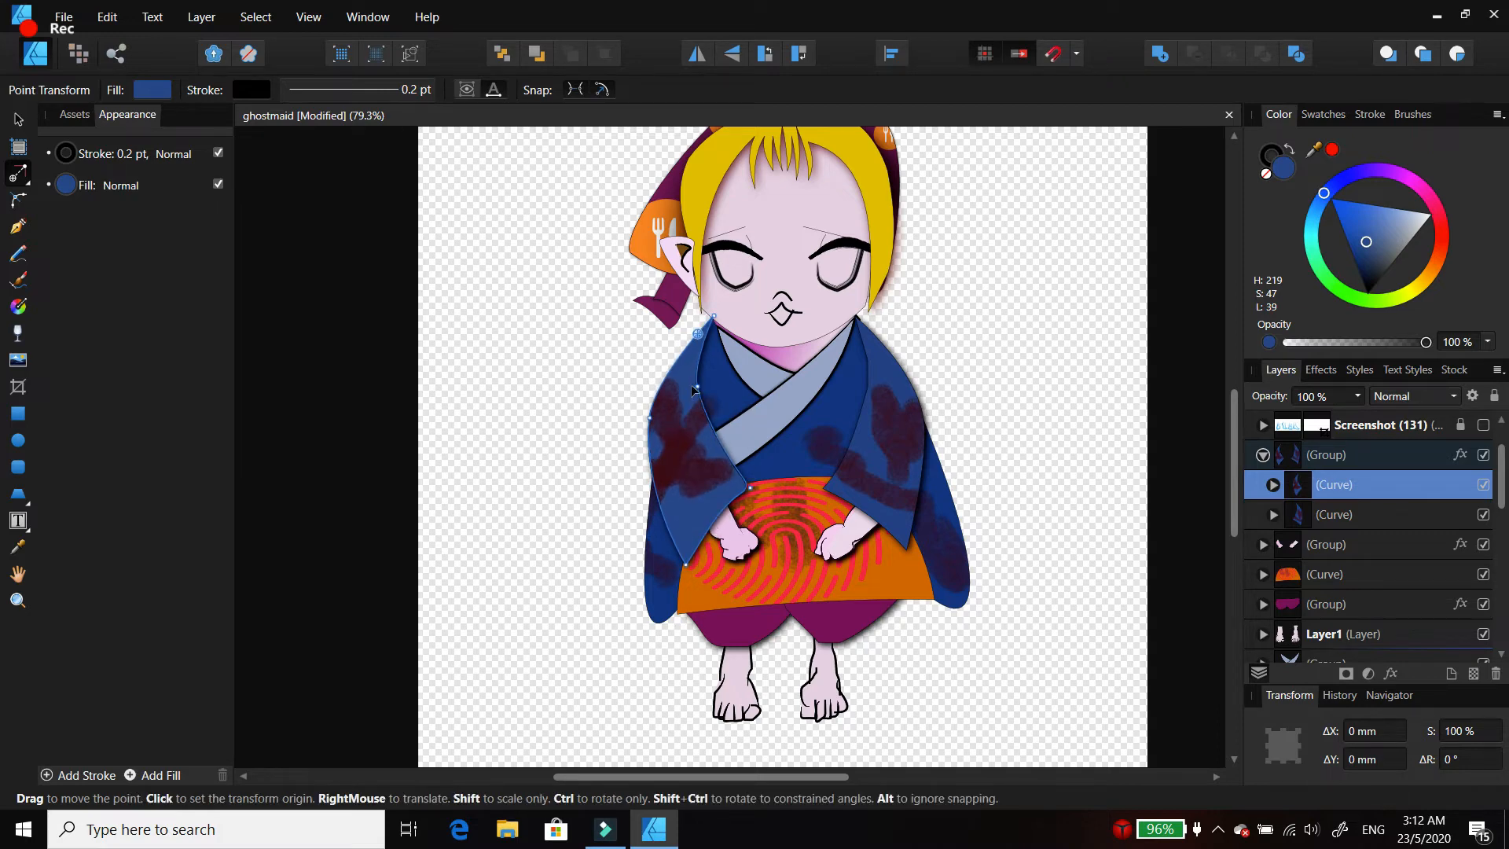
left_click_drag(697, 337, 677, 490)
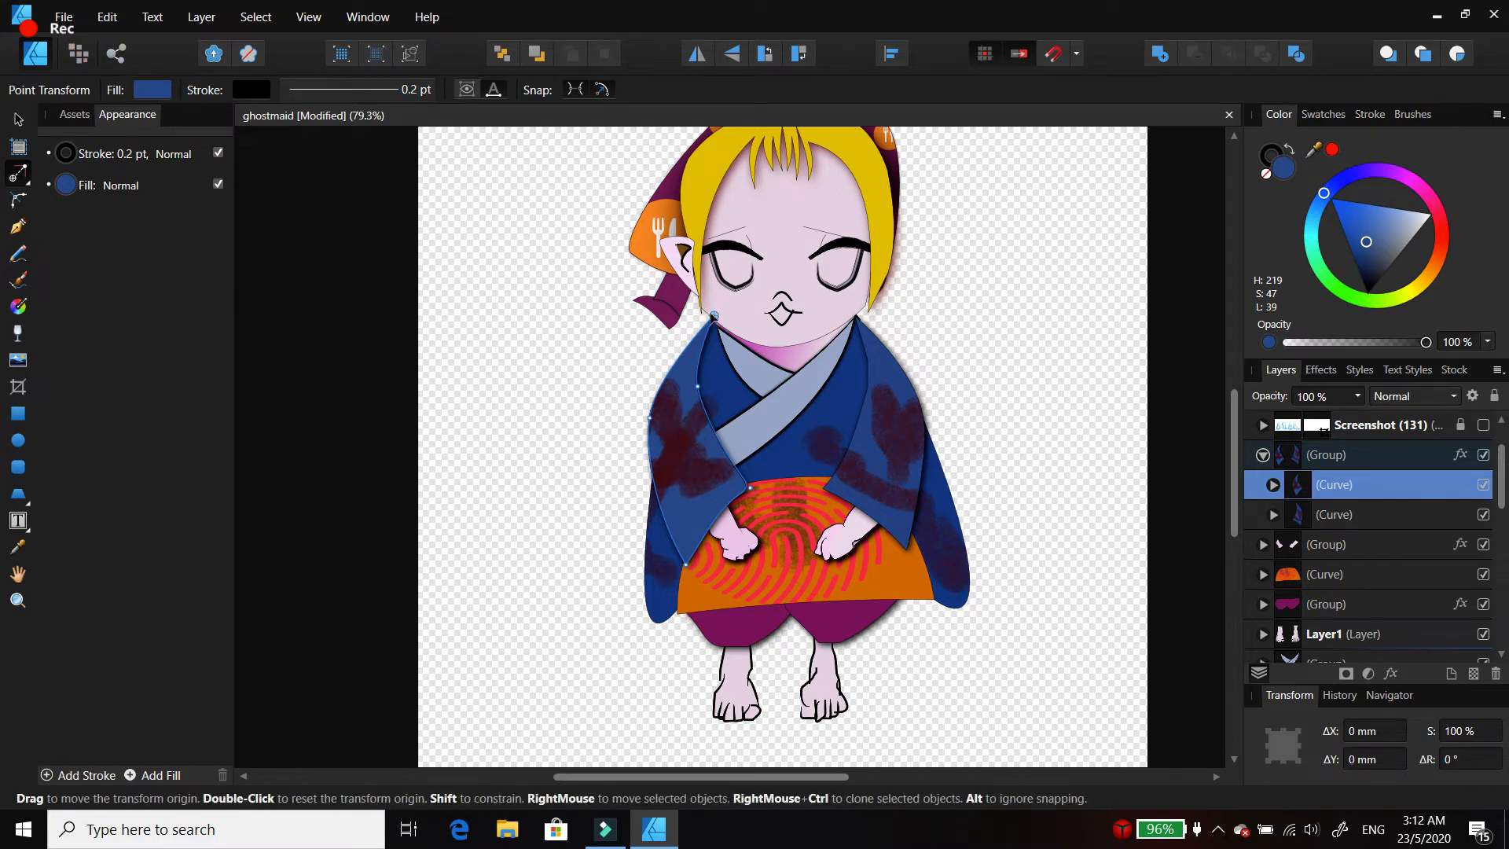
mouse_move(713, 316)
left_mouse_down()
mouse_move(683, 515)
mouse_move(667, 472)
left_mouse_up()
key("v")
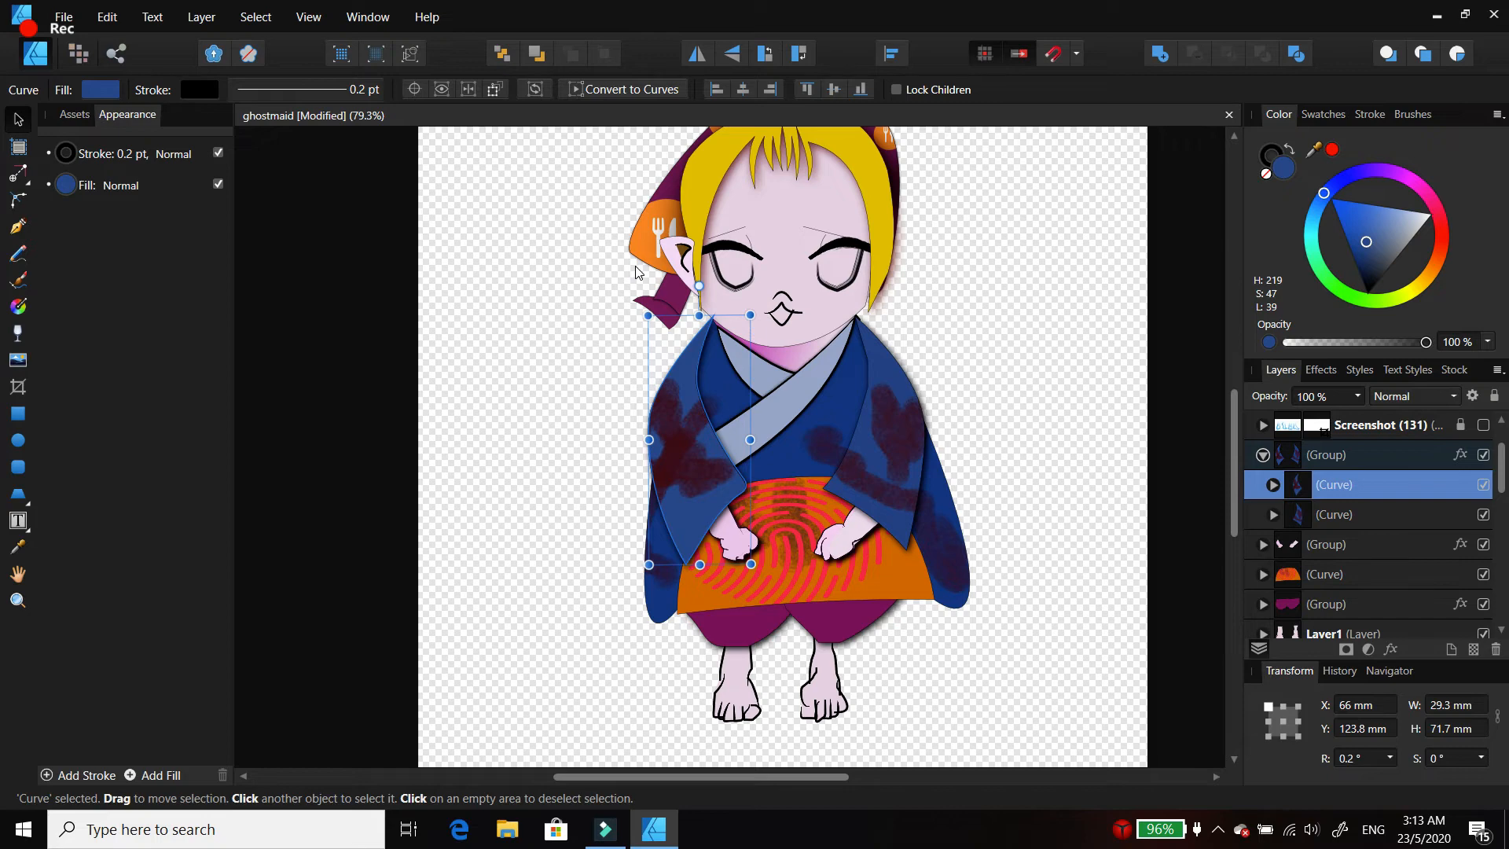
mouse_move(698, 285)
left_mouse_down()
mouse_move(724, 287)
mouse_move(682, 292)
mouse_move(696, 296)
left_mouse_up()
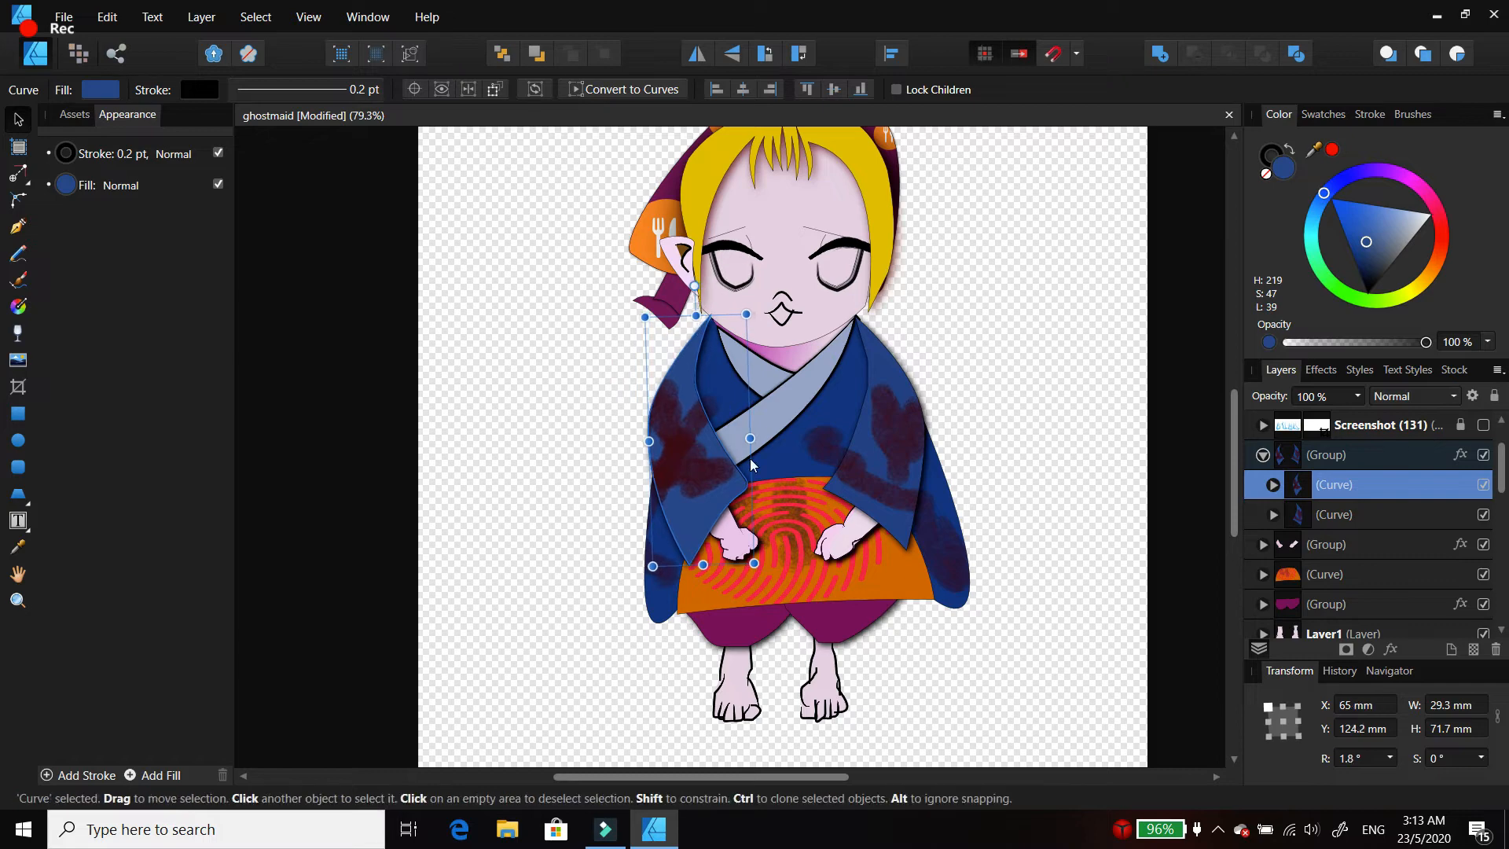
Step: Enlarge the left sleeve to about 30.6 × 73.5 mm and reposition it at about X 65.1 mm, Y 123.6 mm, rotated −0.5°
left_click_drag(754, 564, 757, 567)
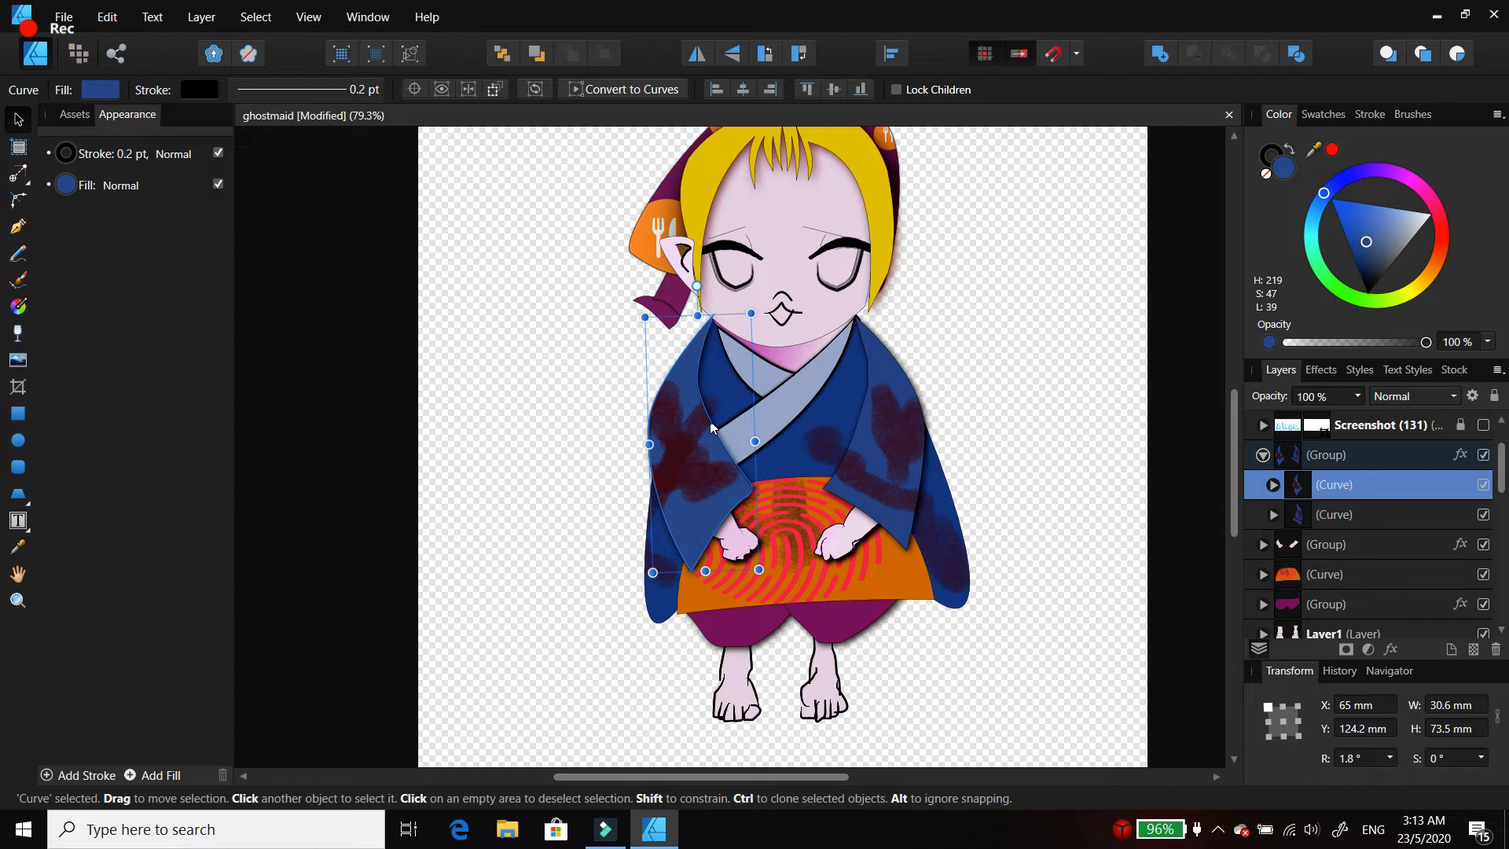
left_click_drag(689, 482, 691, 487)
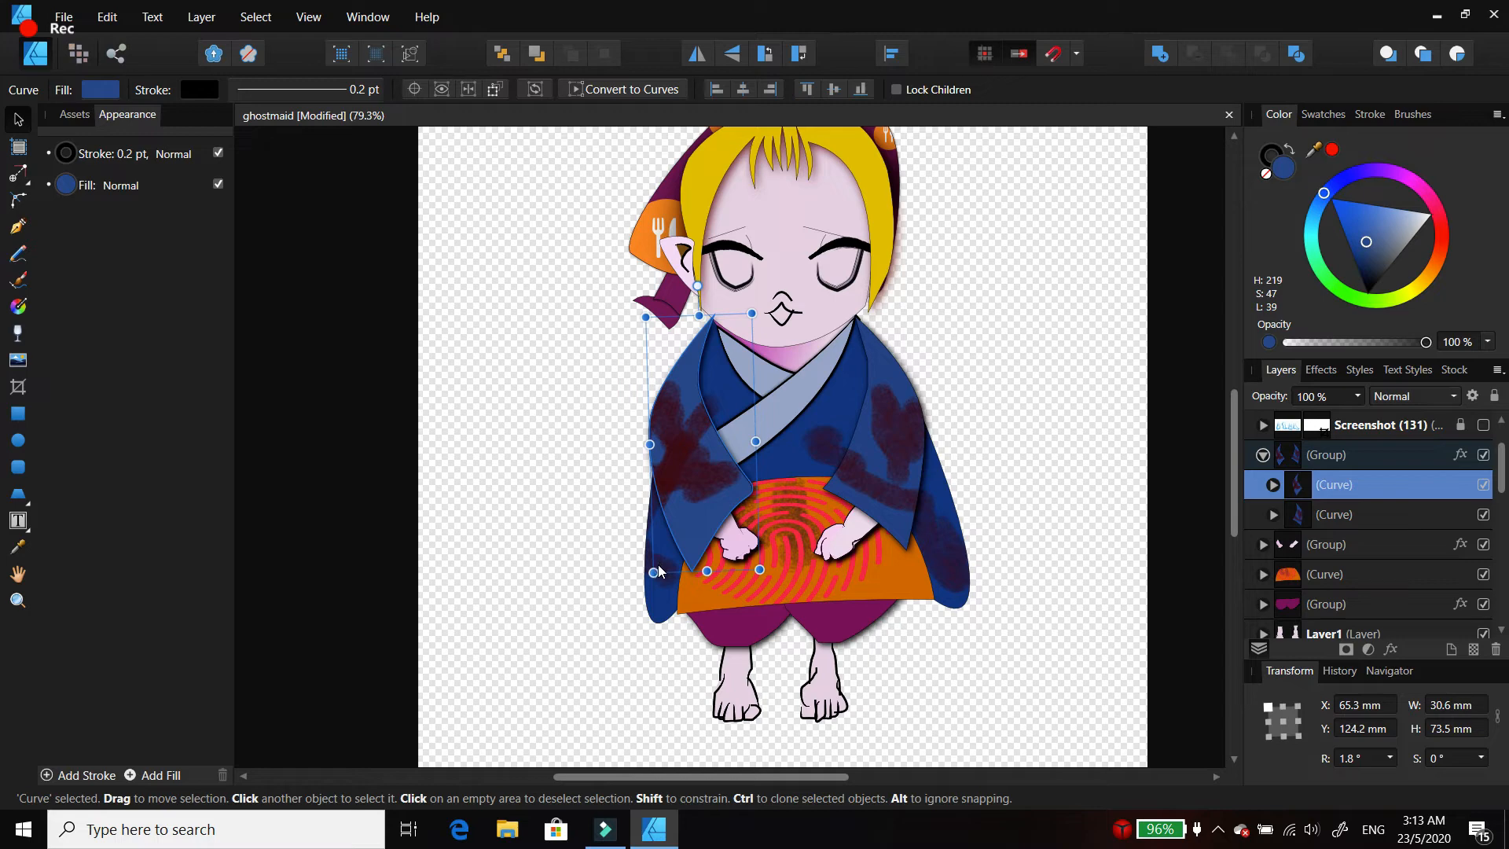
left_click_drag(665, 550, 660, 549)
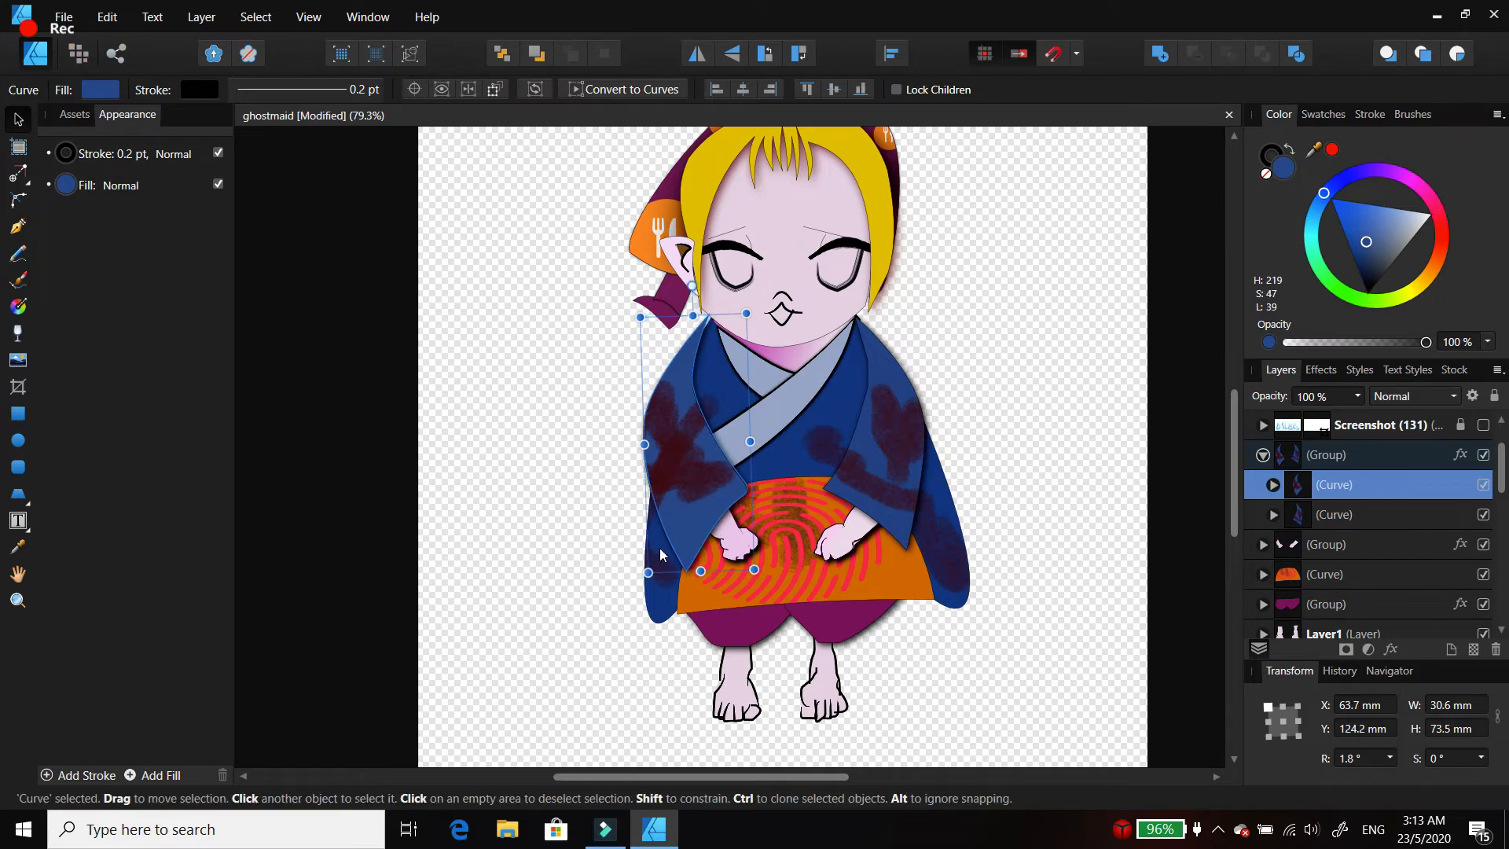
left_click_drag(691, 285, 697, 286)
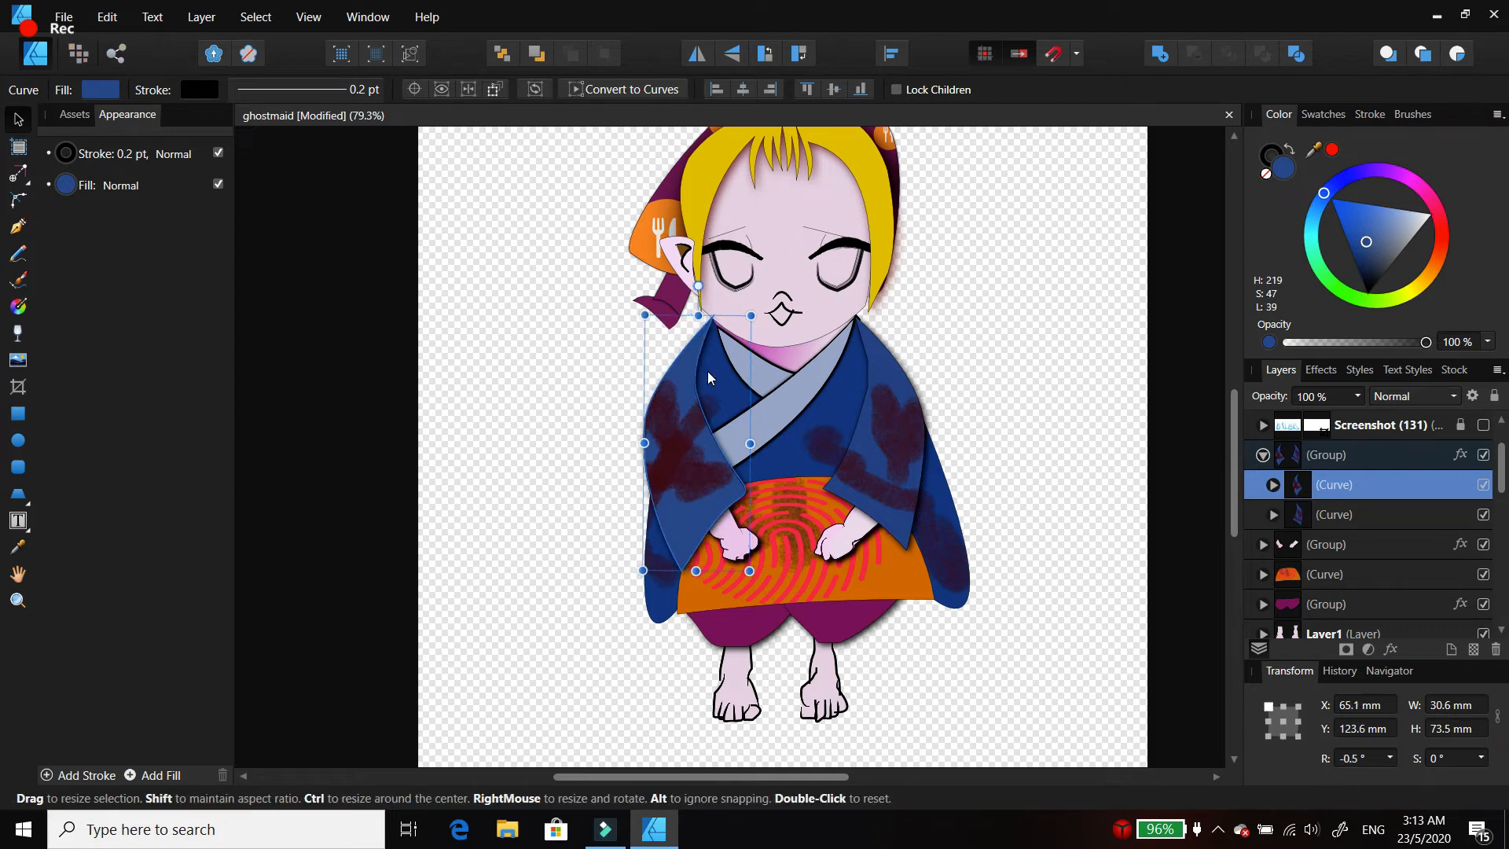
Step: Flip the right sleeve curve vertically and swing it outward from the shoulder, rotated to about 54.3° at X 113.2 mm, Y 141.1 mm
left_click(875, 493)
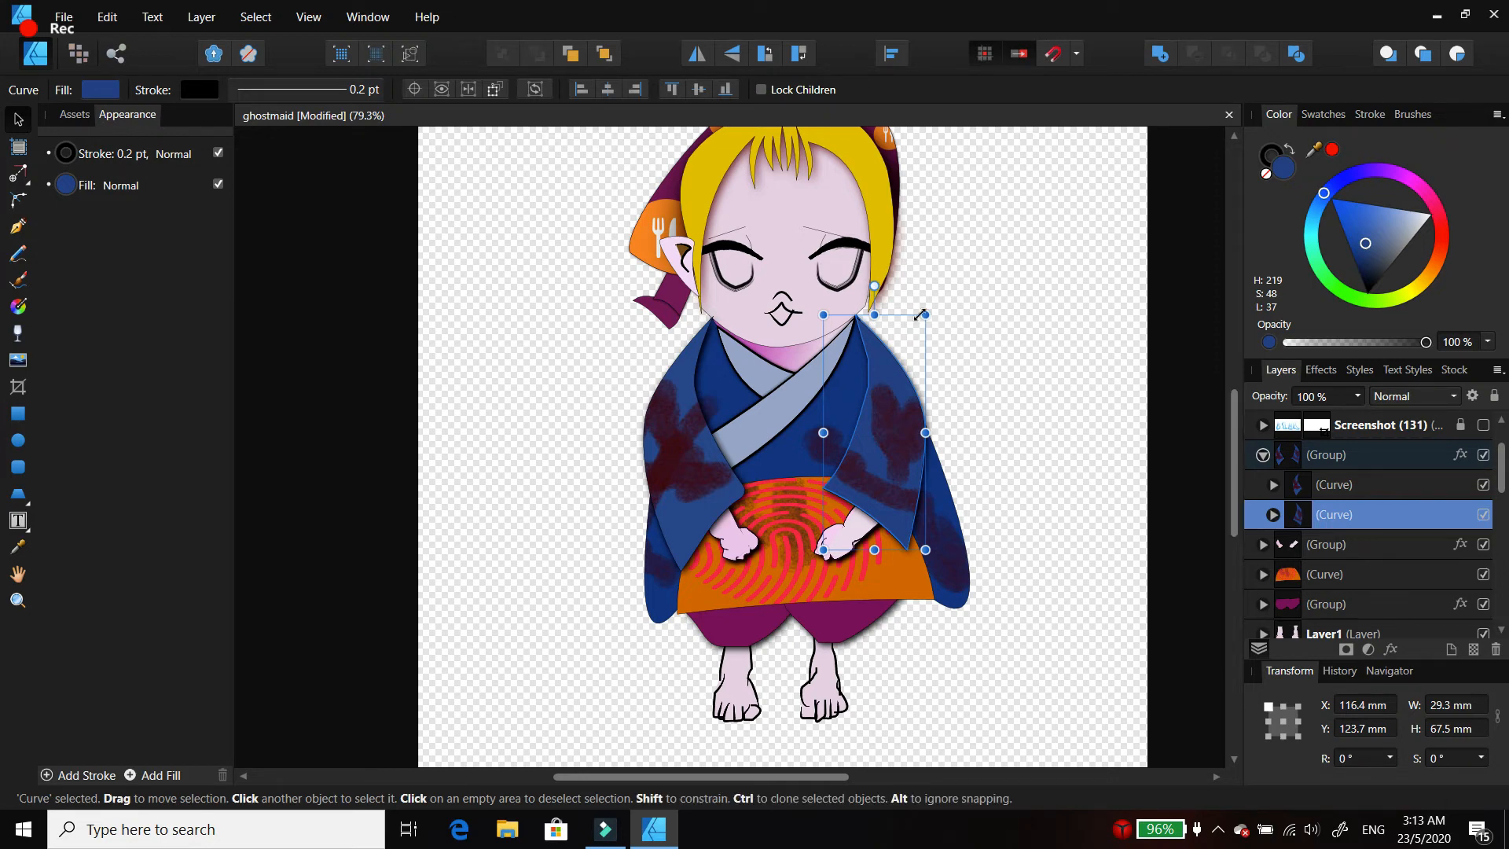
left_click(737, 60)
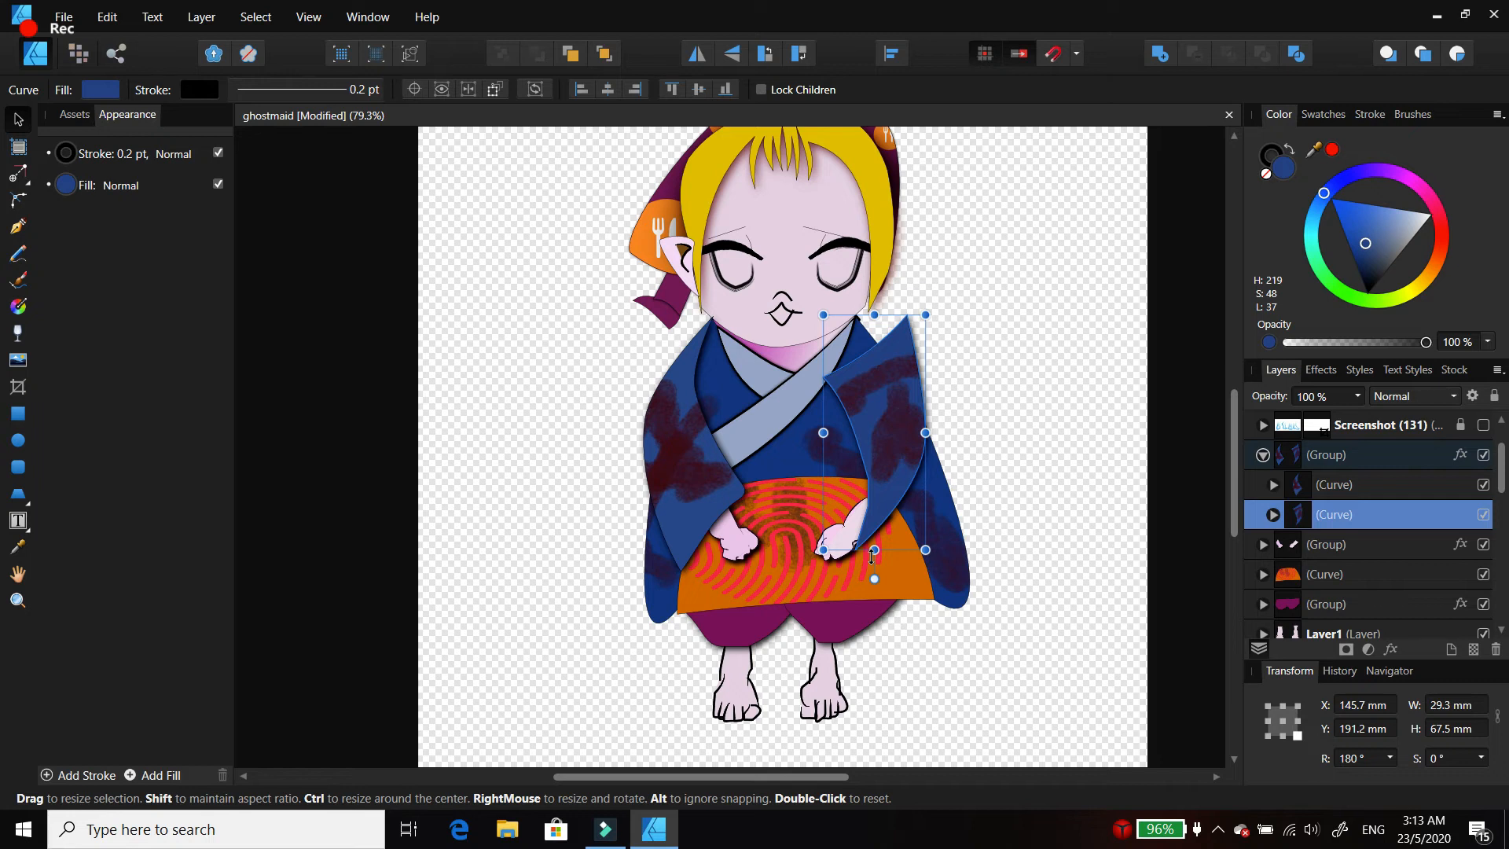
left_click_drag(874, 577, 791, 377)
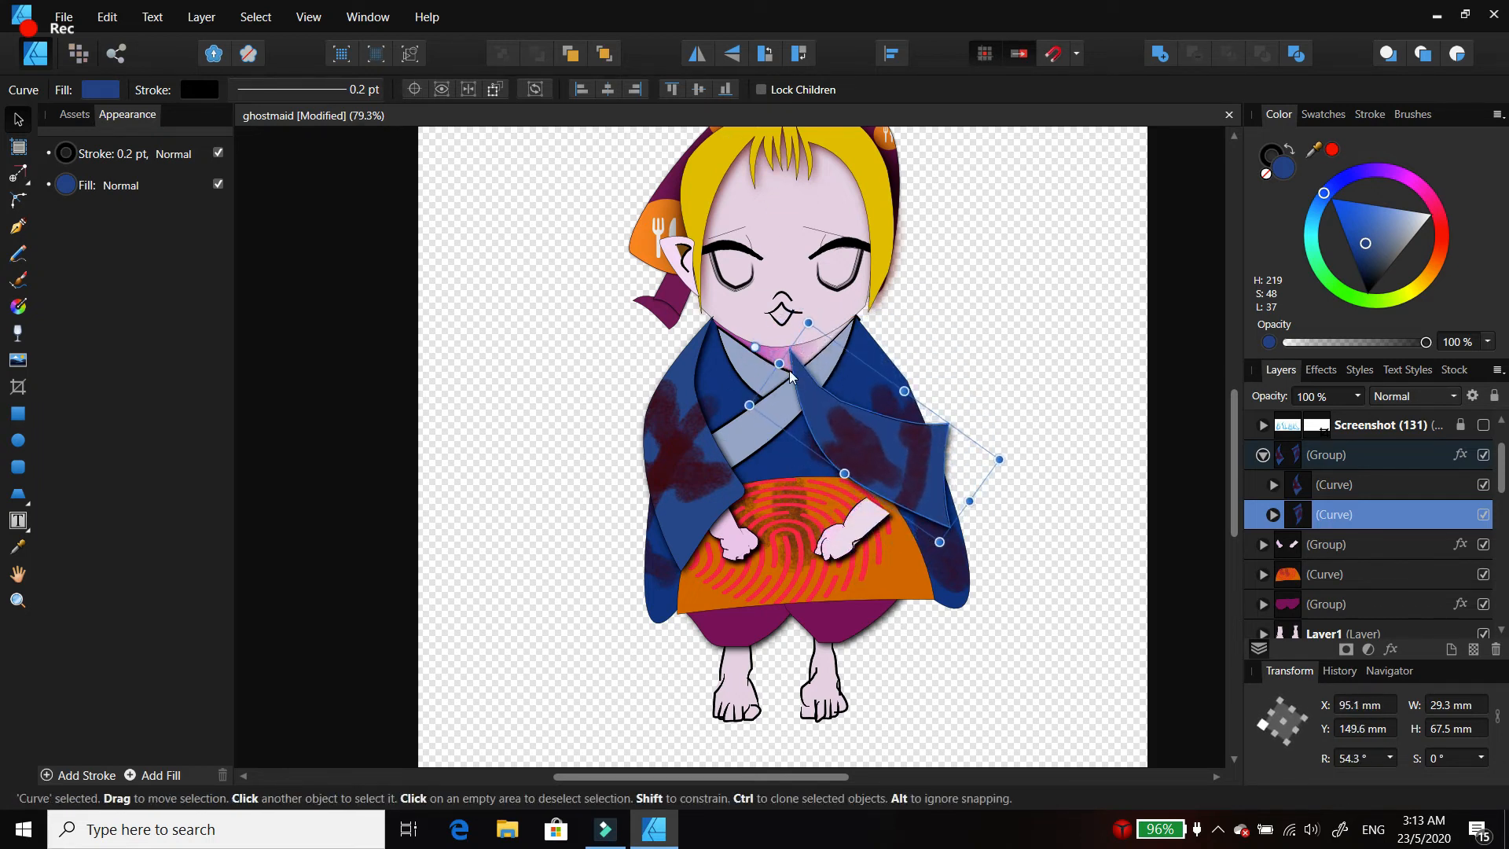
left_click_drag(861, 449, 922, 418)
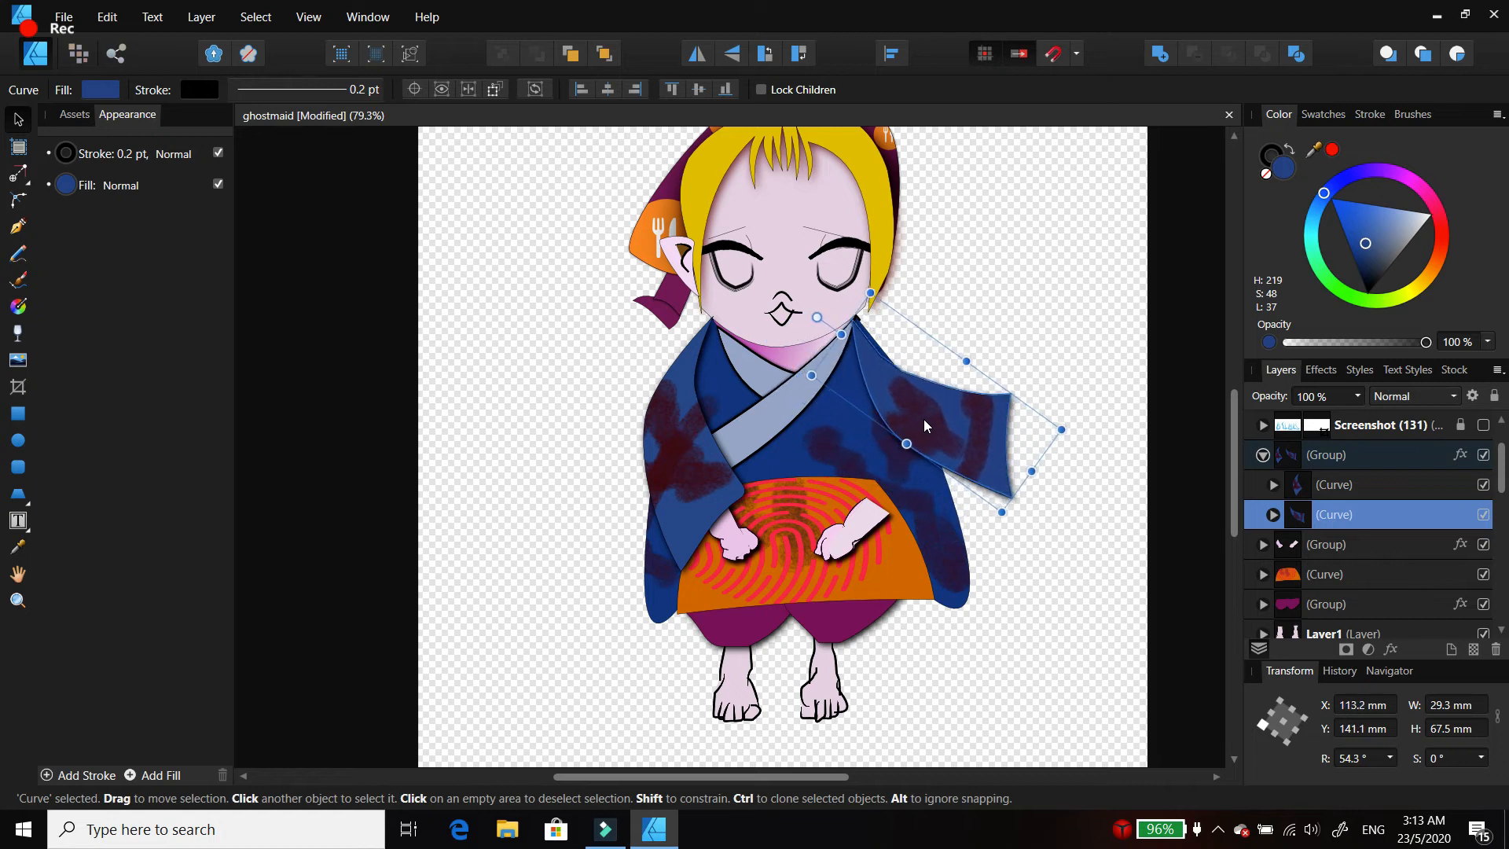
Step: Nudge the hands group to about X 80.8 mm, Y 173.6 mm and select the left hand's linework group inside its Layer2
left_click(852, 546)
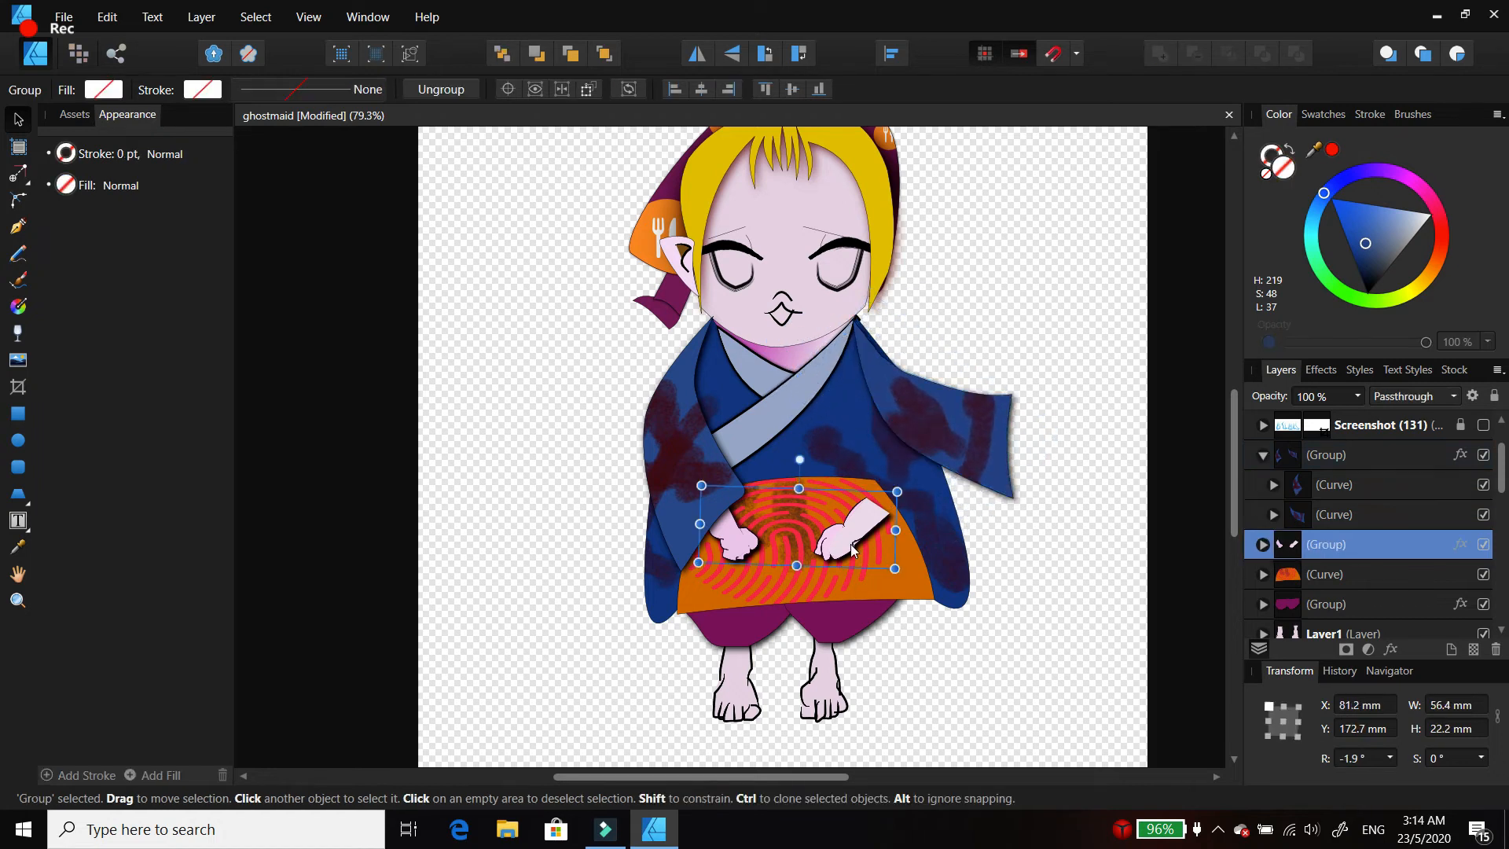
left_click_drag(854, 550, 852, 554)
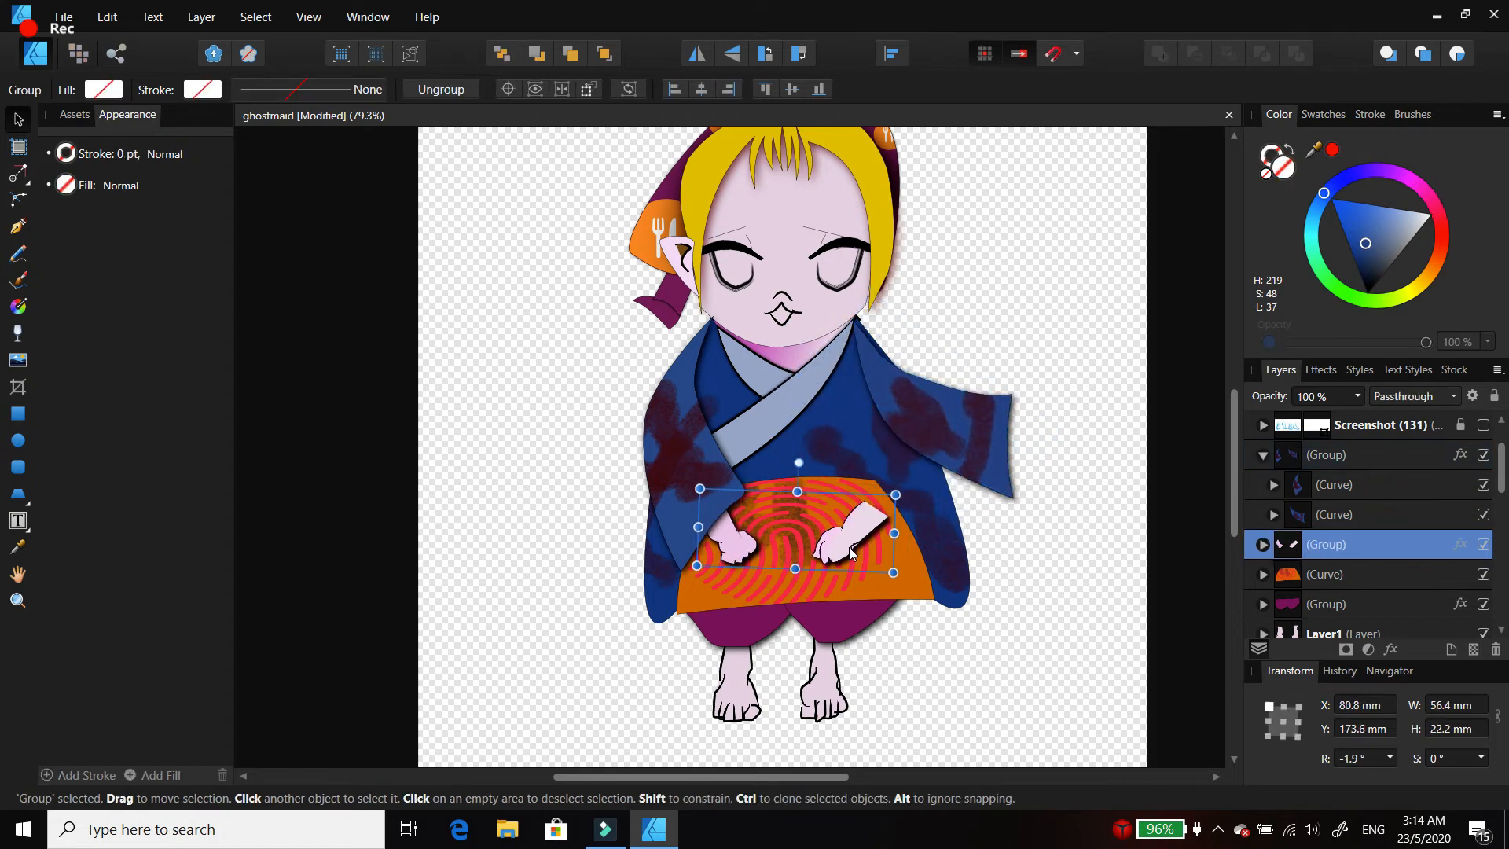
left_click(1263, 545)
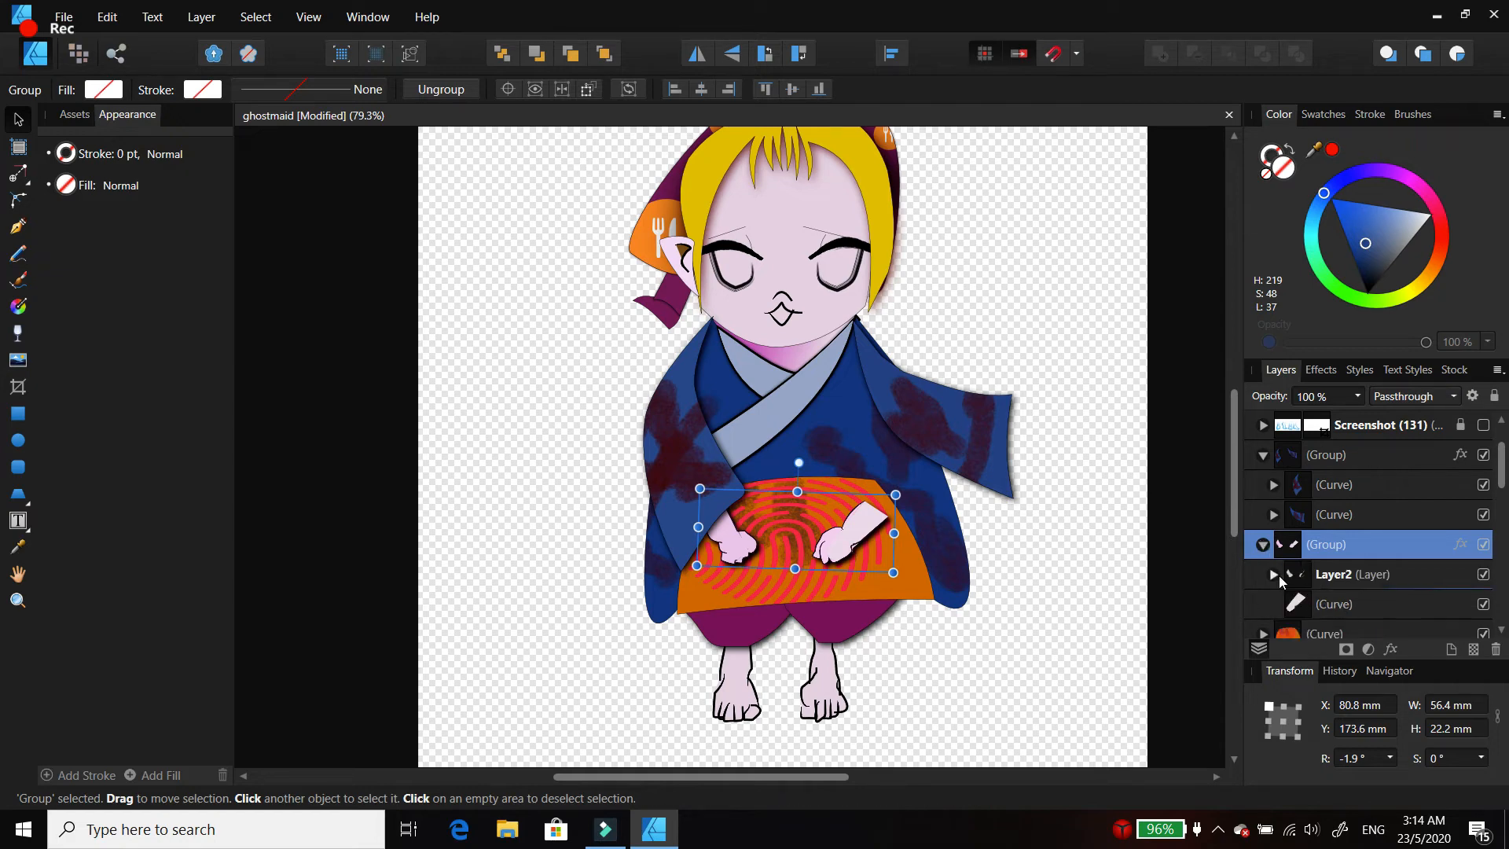
left_click(1278, 575)
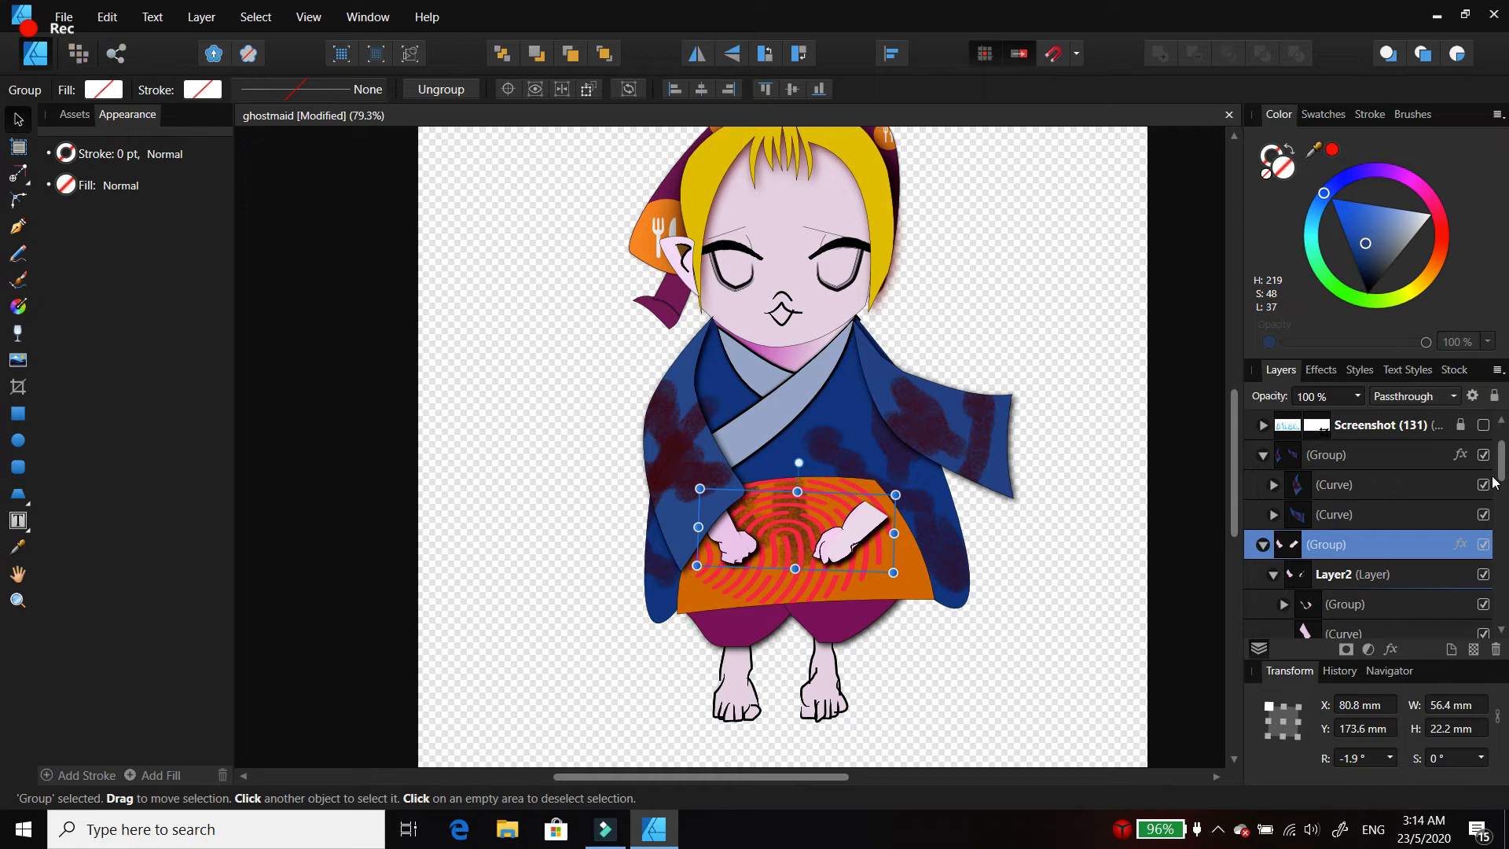
left_click_drag(1502, 469, 1503, 493)
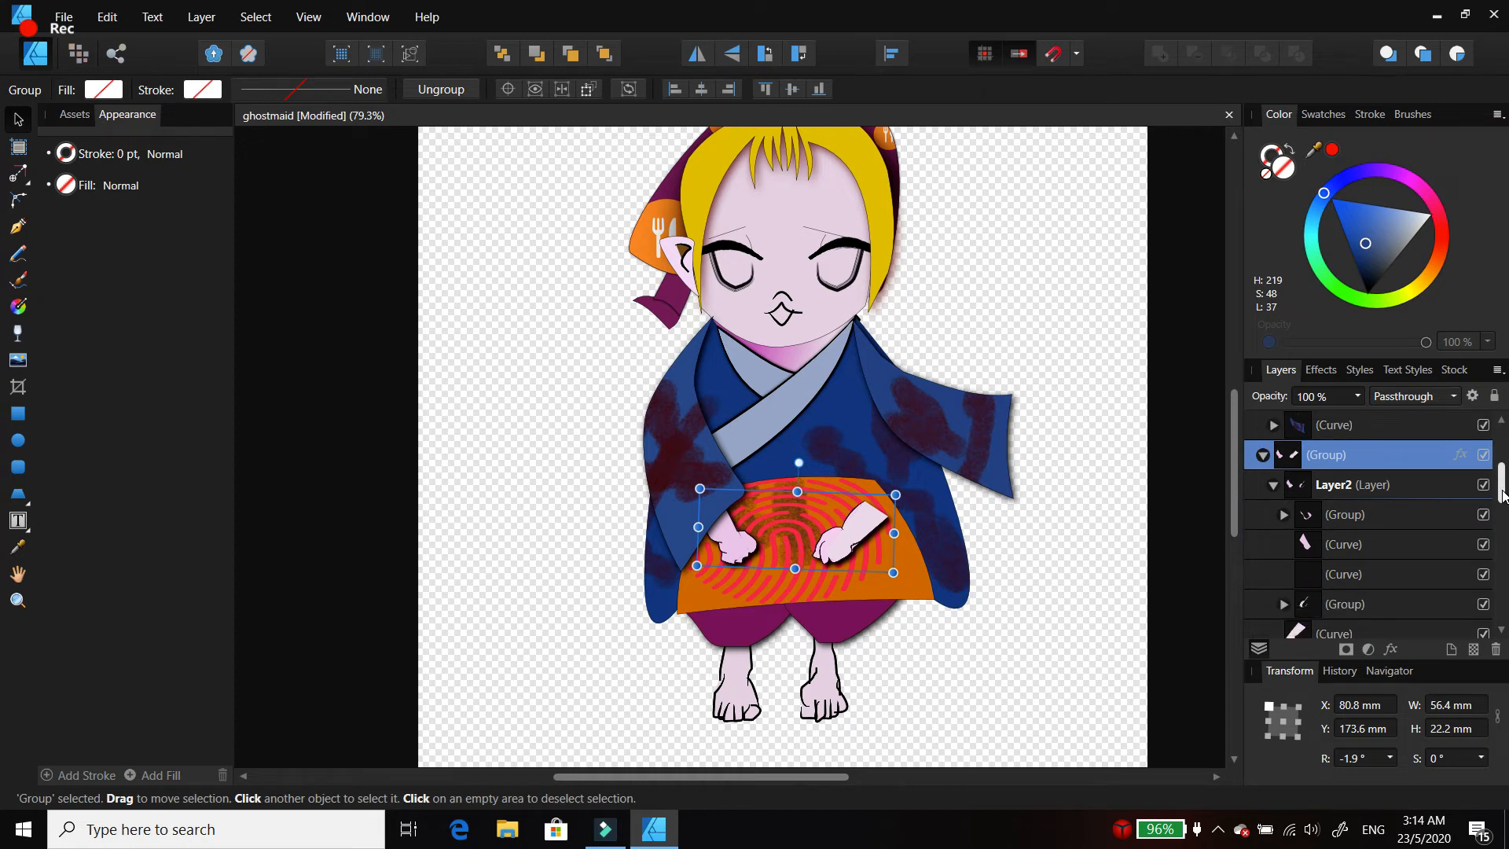
left_click(1329, 516)
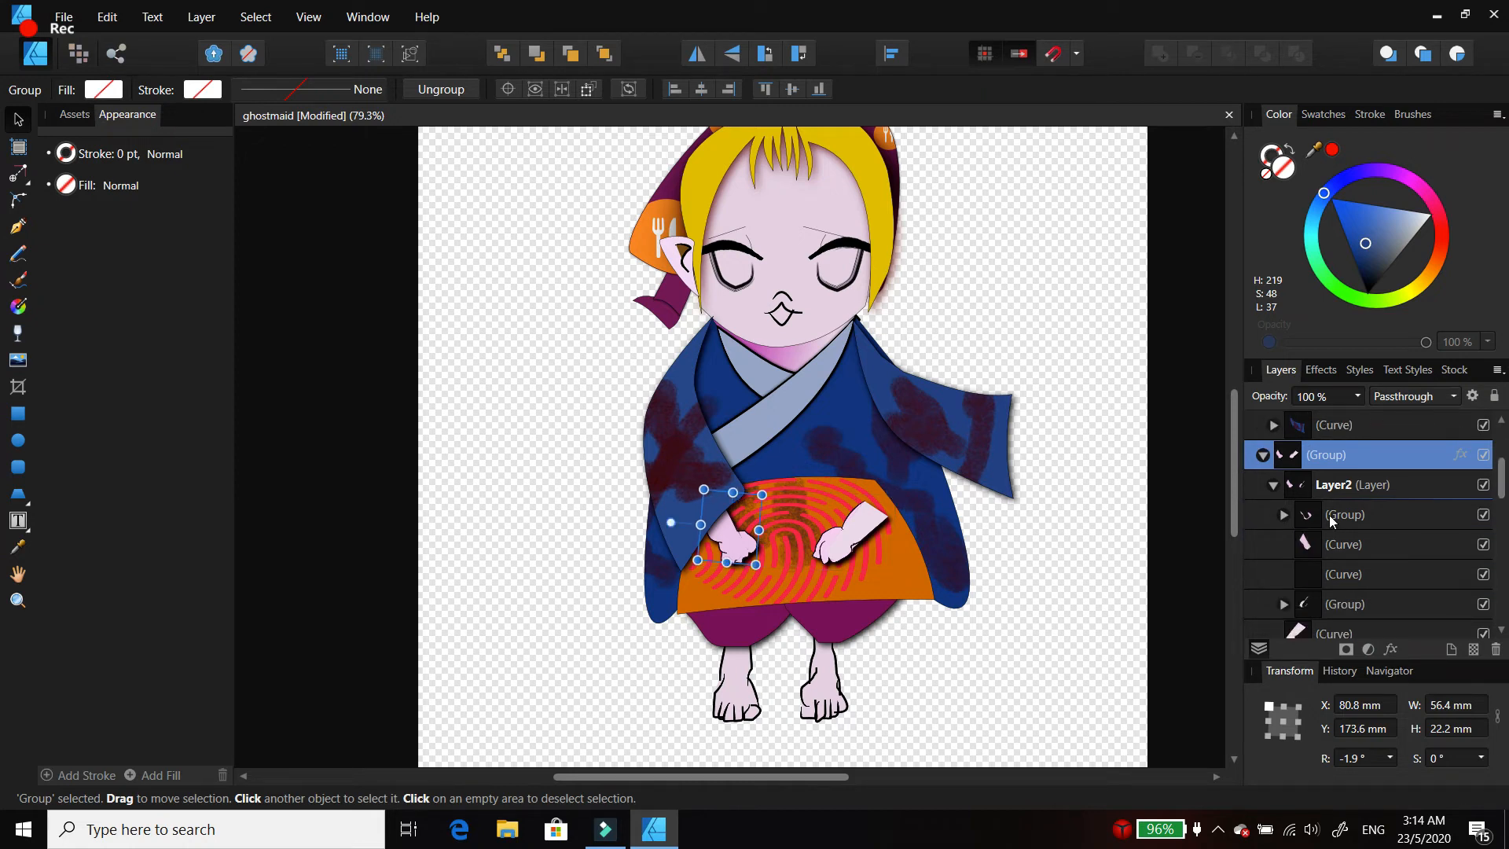
Step: Move the right forearm's fill curve into Layer2 of the hands group, beneath the left arm's curve
left_click(1272, 486)
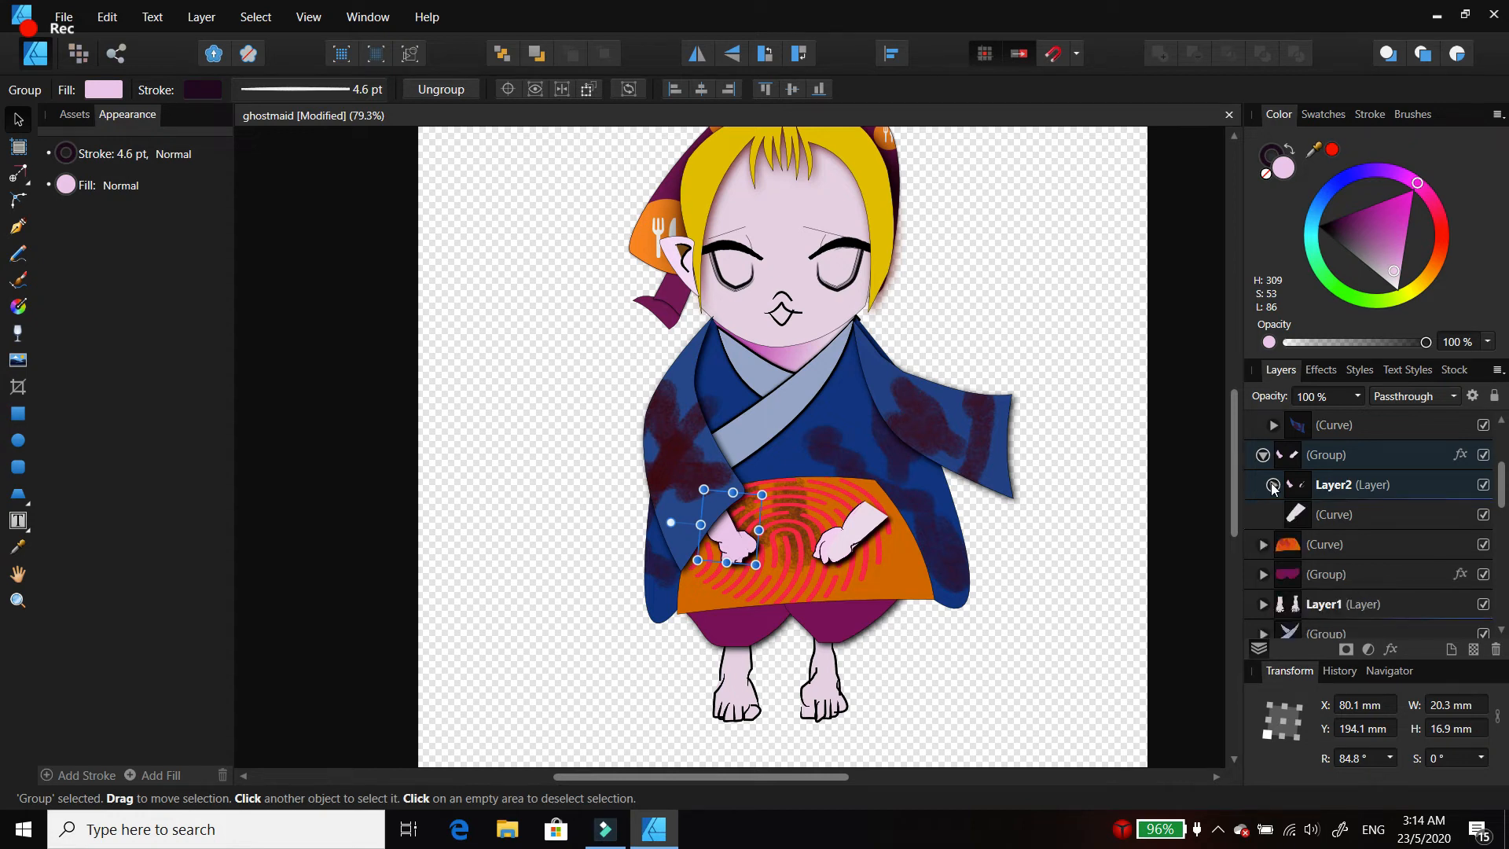
left_click(1305, 509)
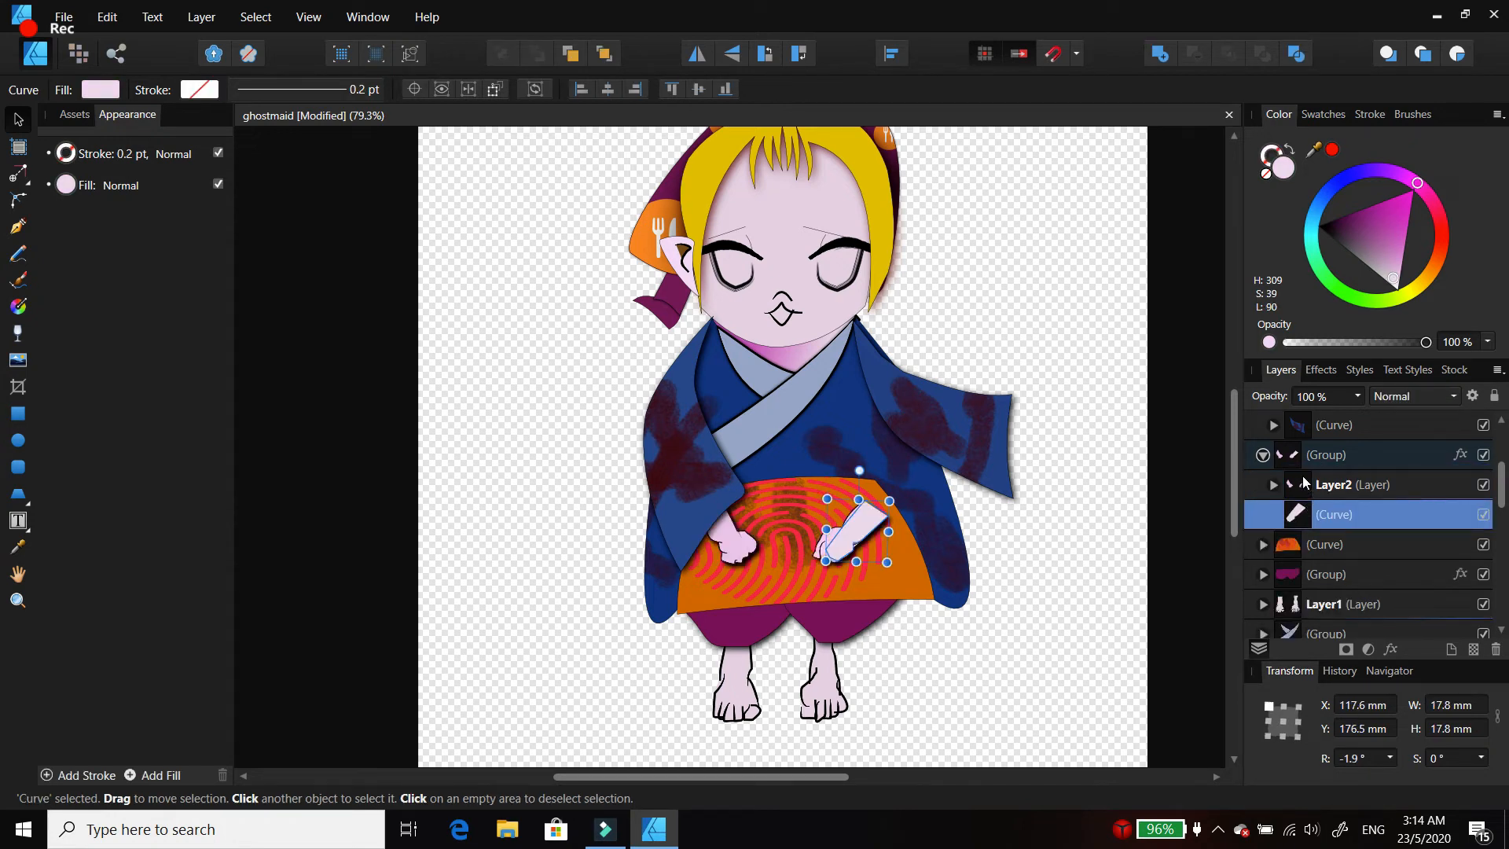
left_click_drag(1304, 481, 1305, 477)
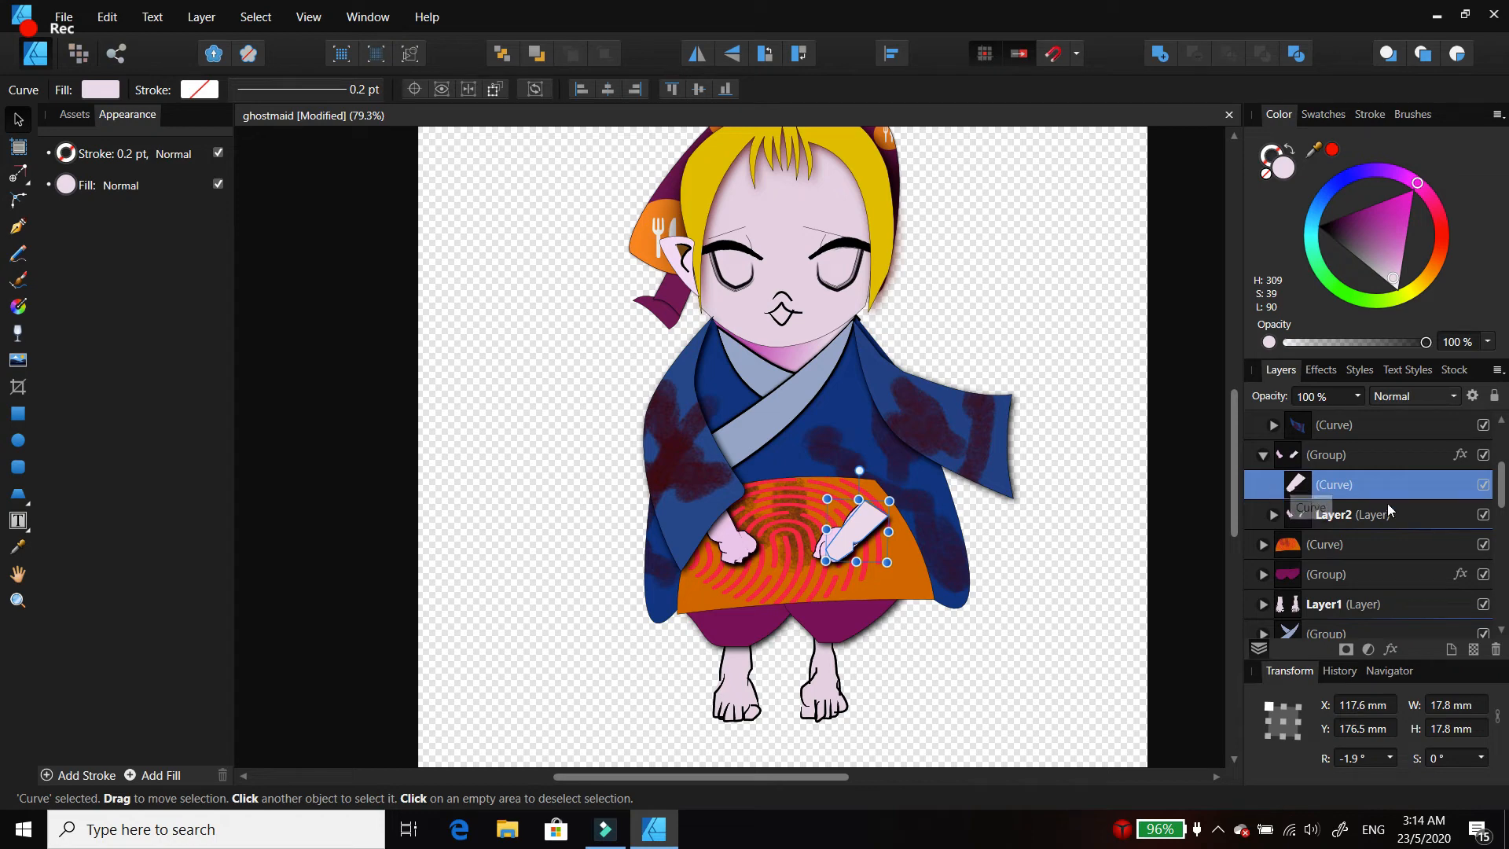
left_click(1028, 638)
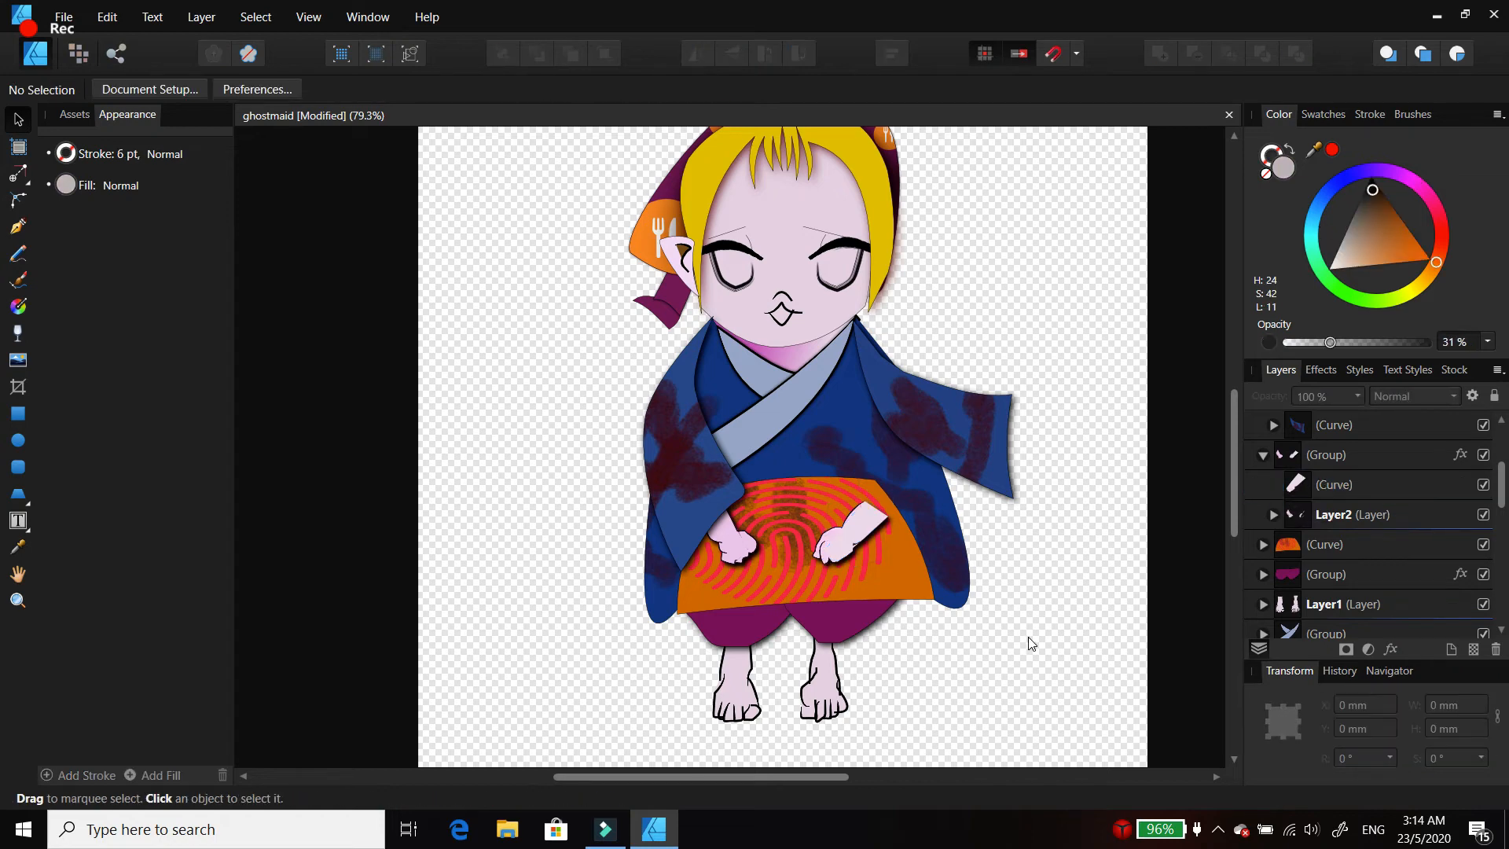
left_click(1273, 515)
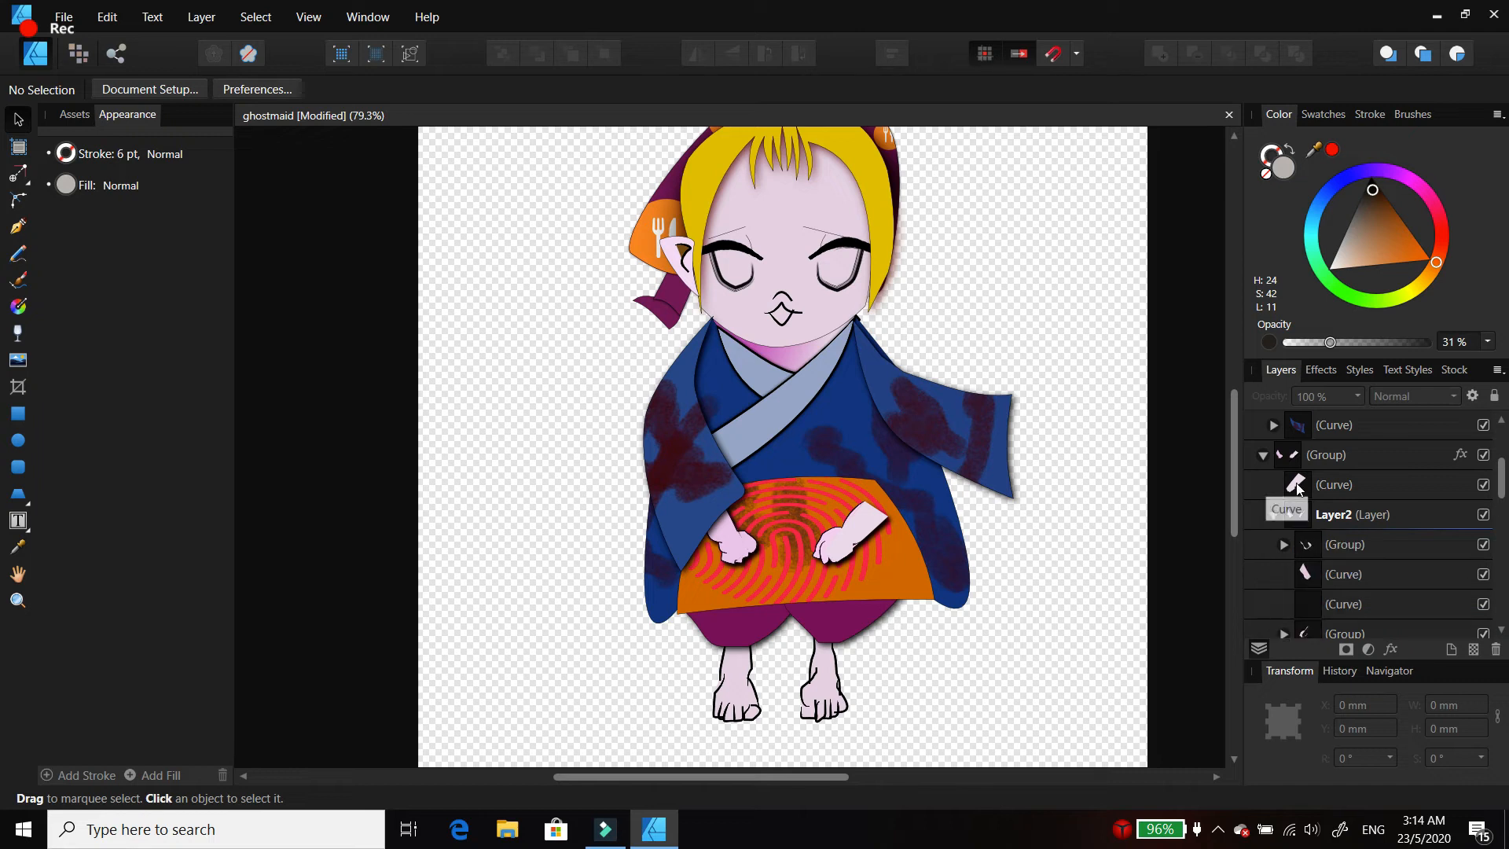
left_click_drag(1274, 519, 1306, 583)
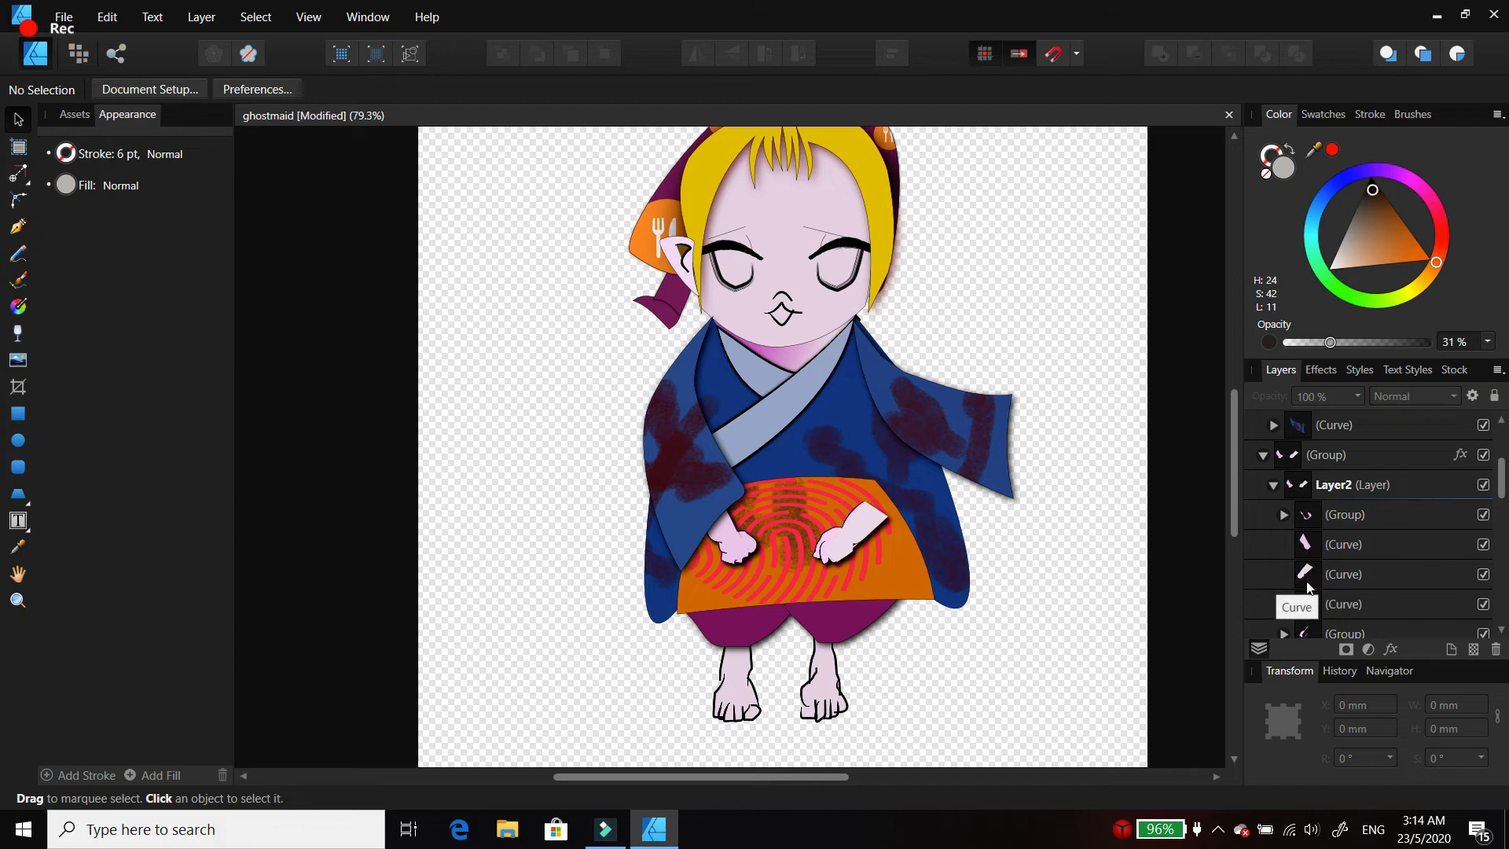
Step: Delete the stray empty curve directly beneath the right forearm's fill curve in Layer2
left_click(1312, 604)
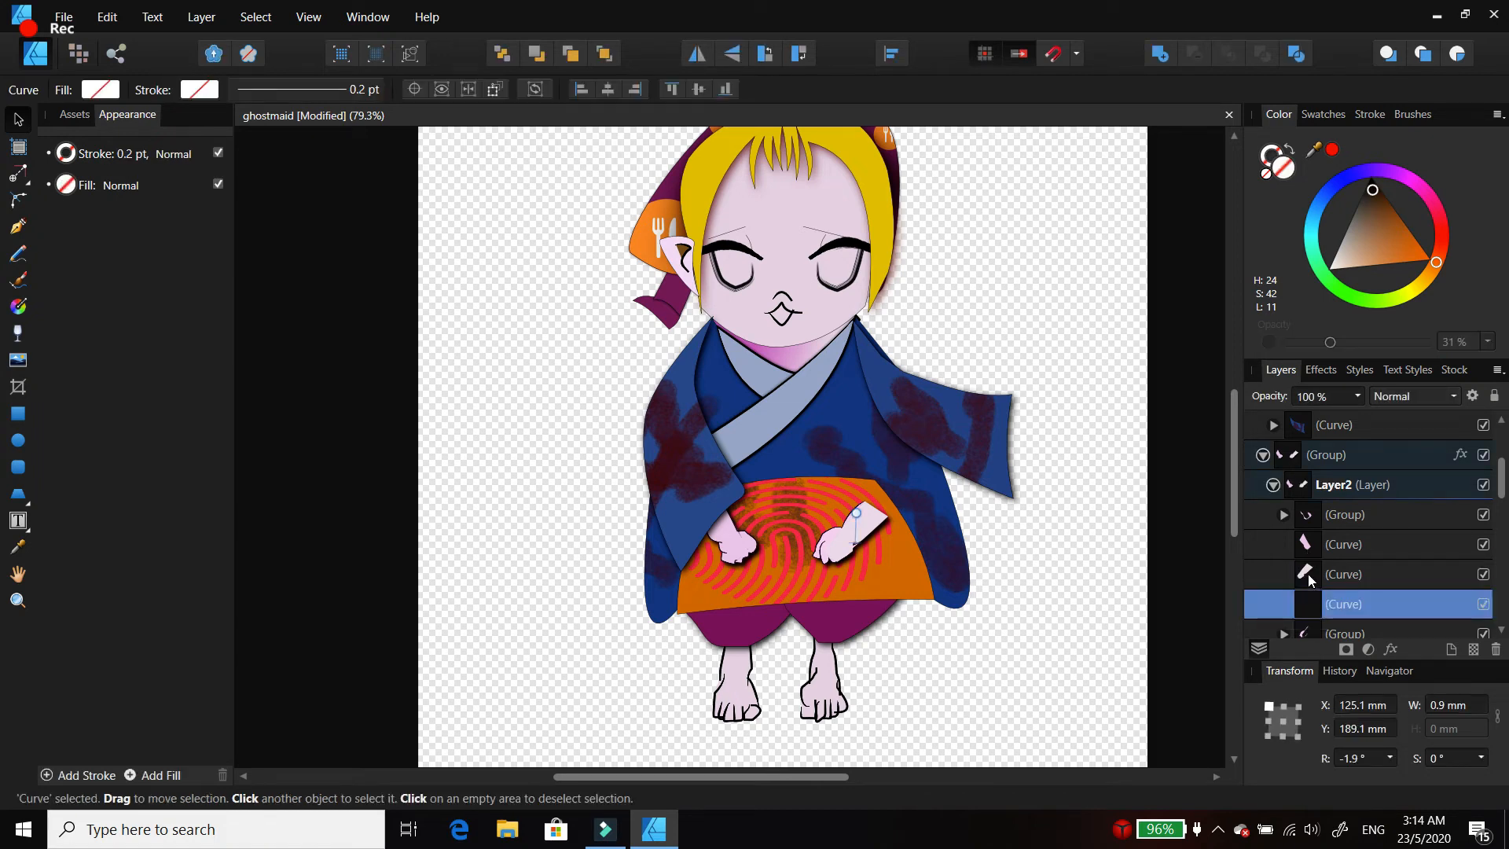
left_click(1308, 574)
left_click(1308, 602)
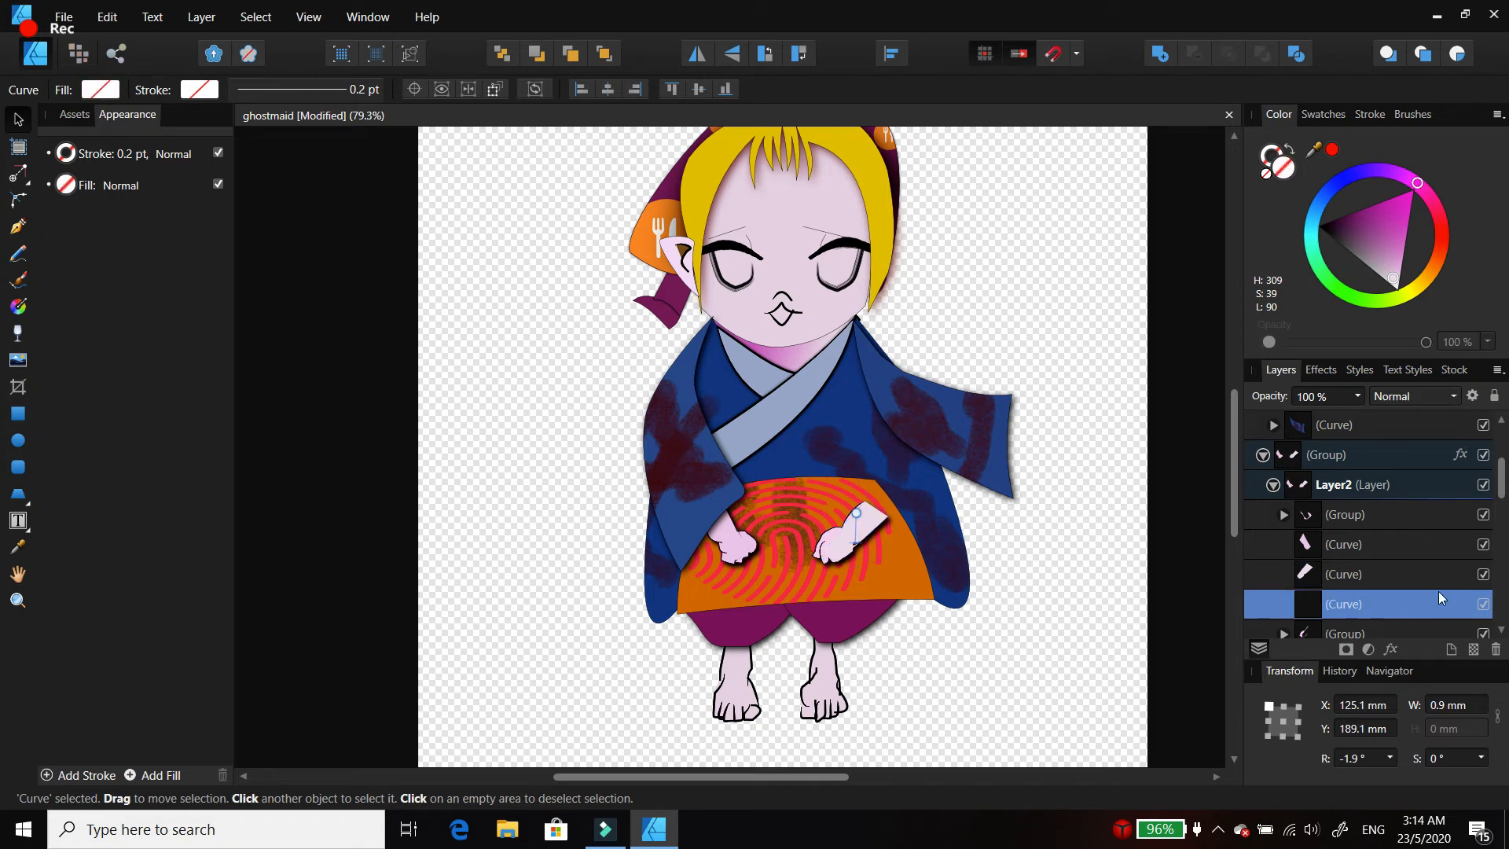
left_click(1496, 651)
Step: Group the right forearm's fill curve with the right hand's linework group
left_click(1297, 579)
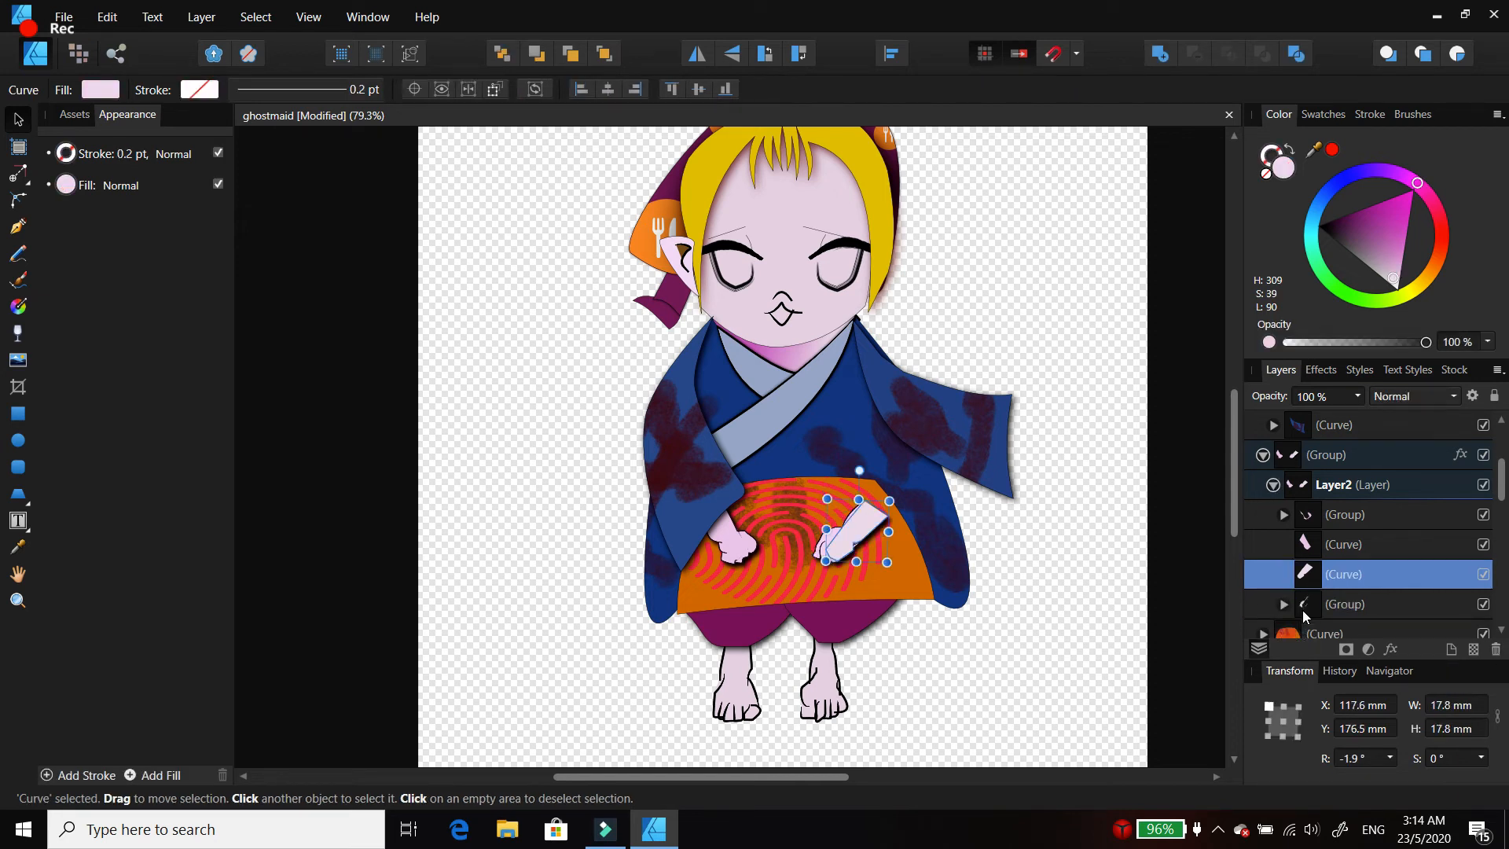
left_click(1303, 610)
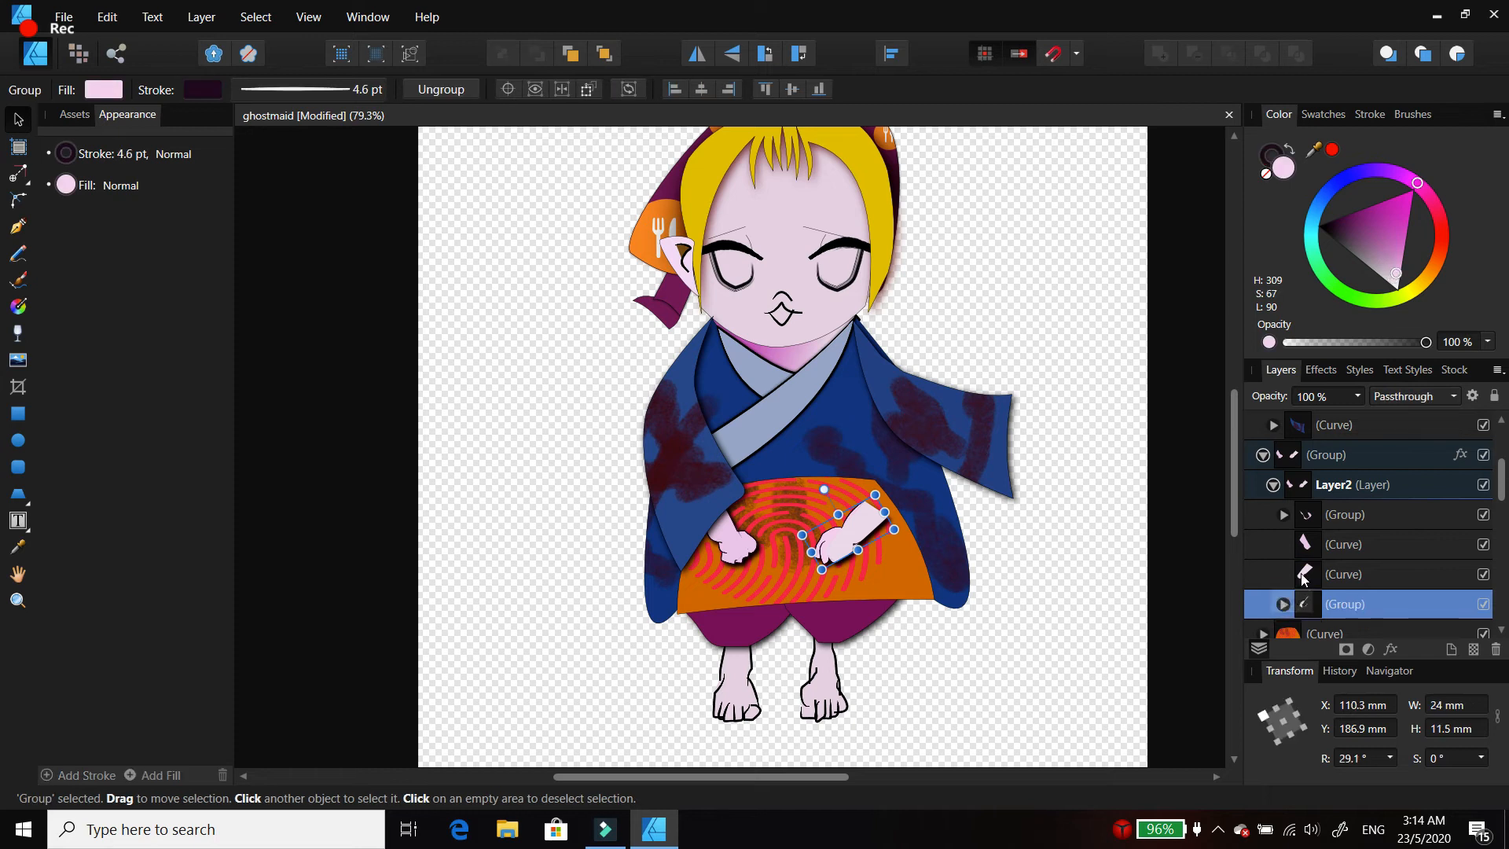
left_click(1304, 580)
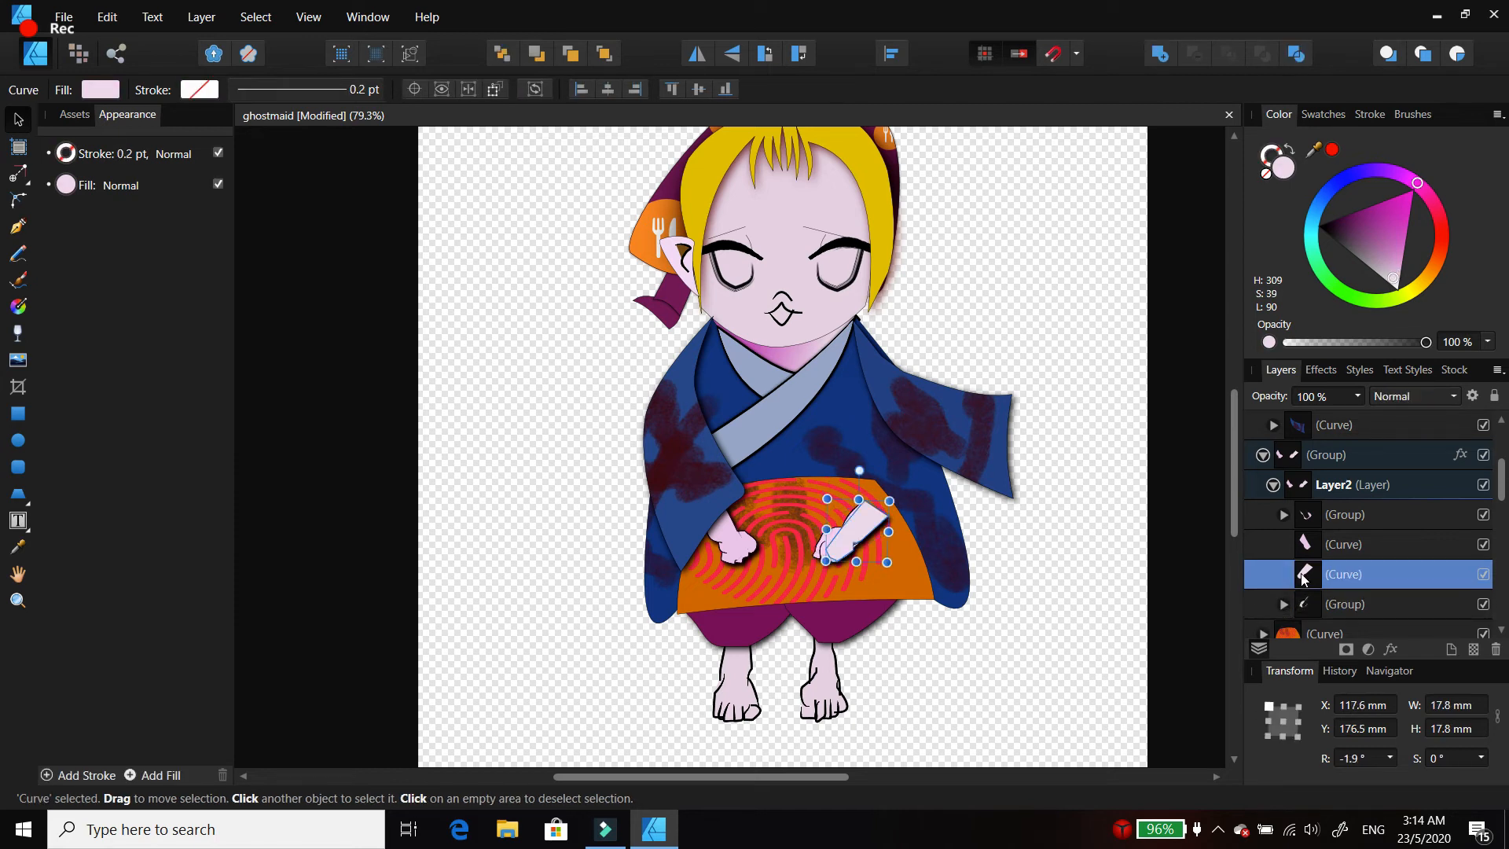
left_click(1317, 607, "shift")
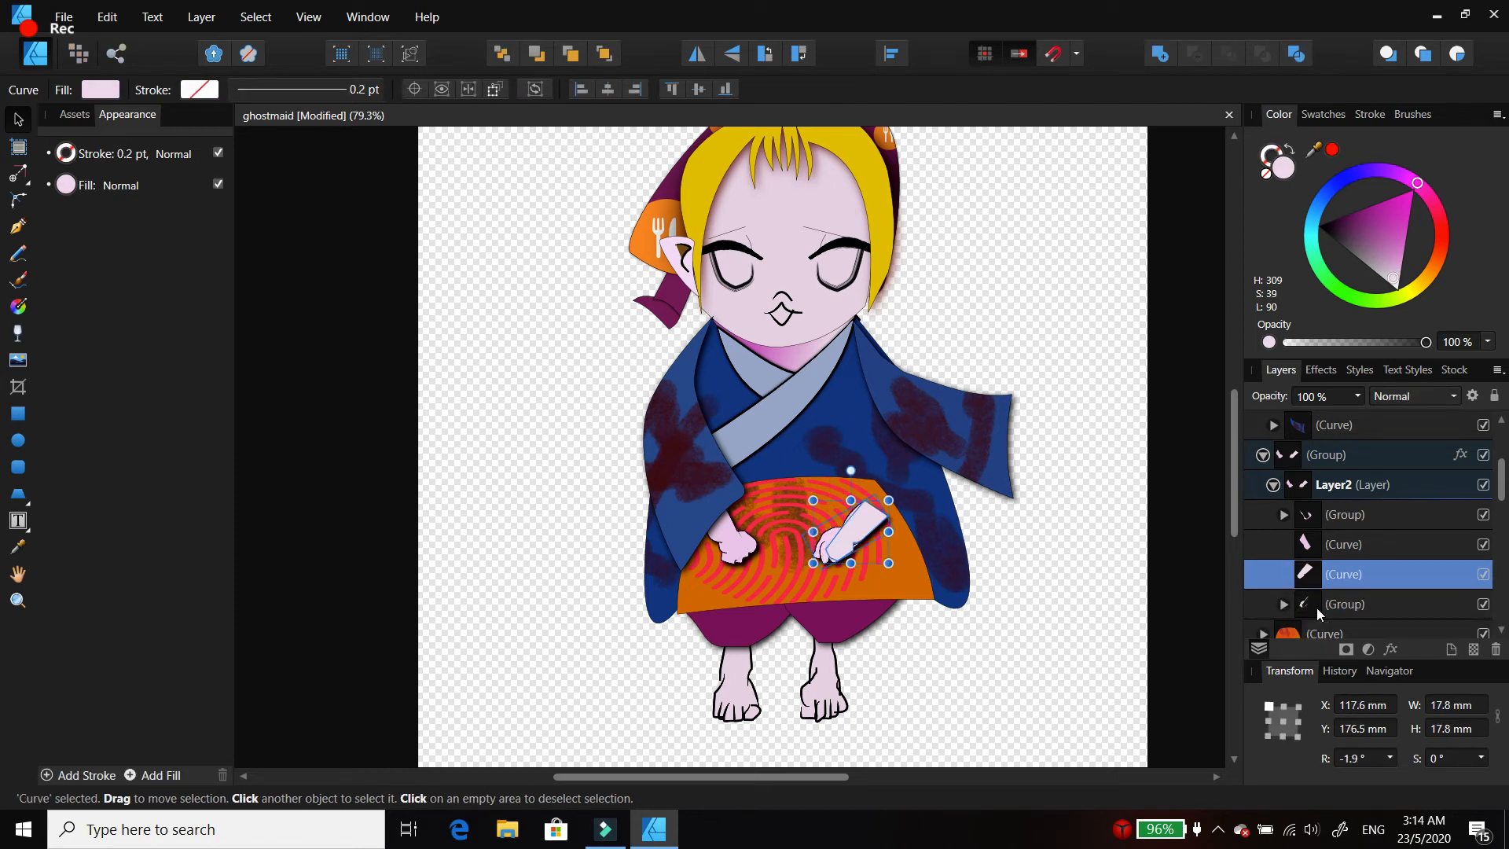
left_click(201, 17)
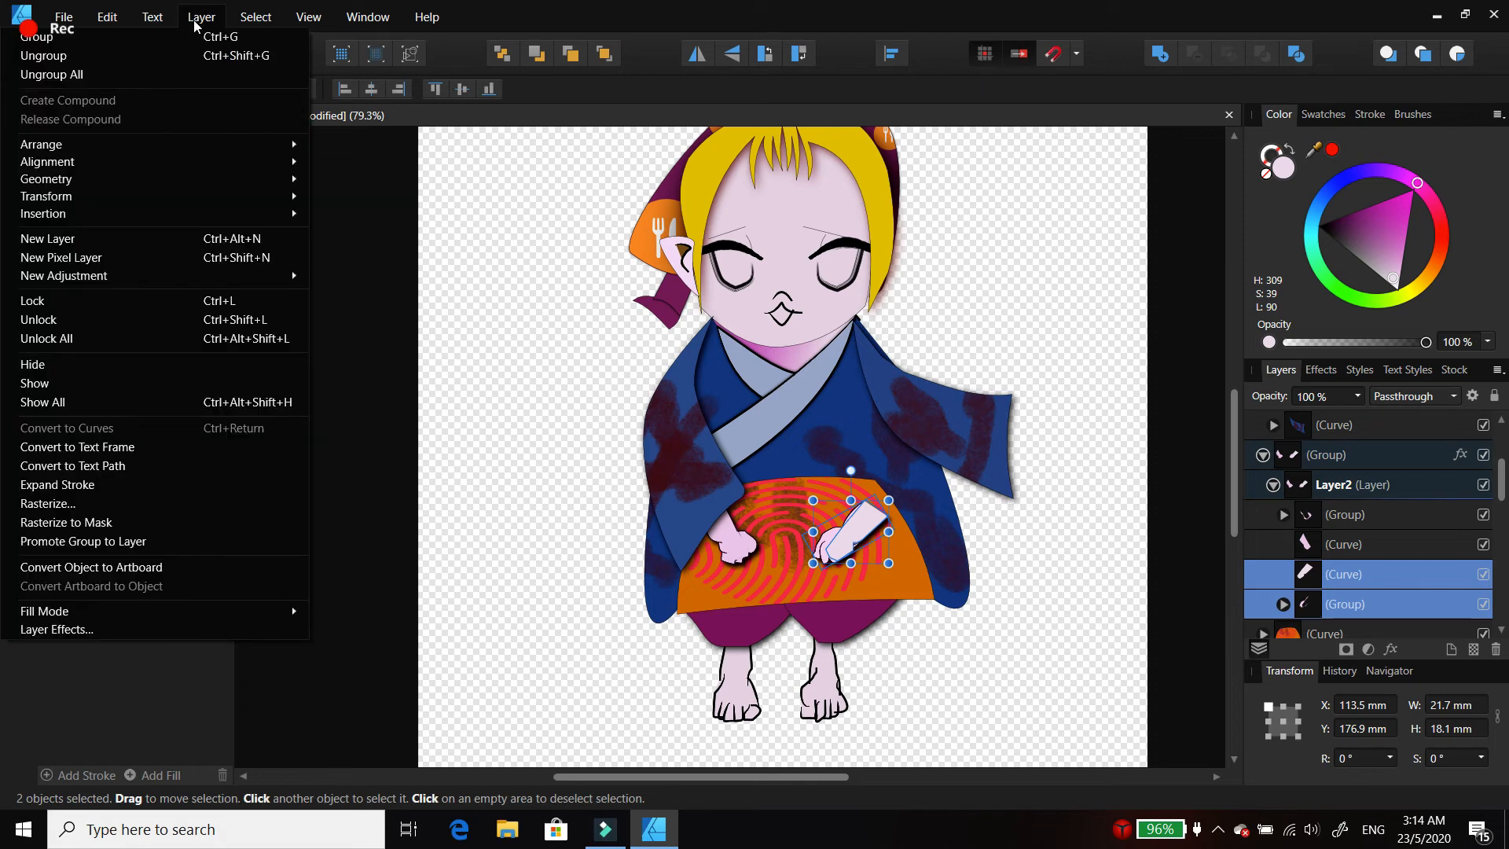
left_click(190, 25)
key("ctrl+g")
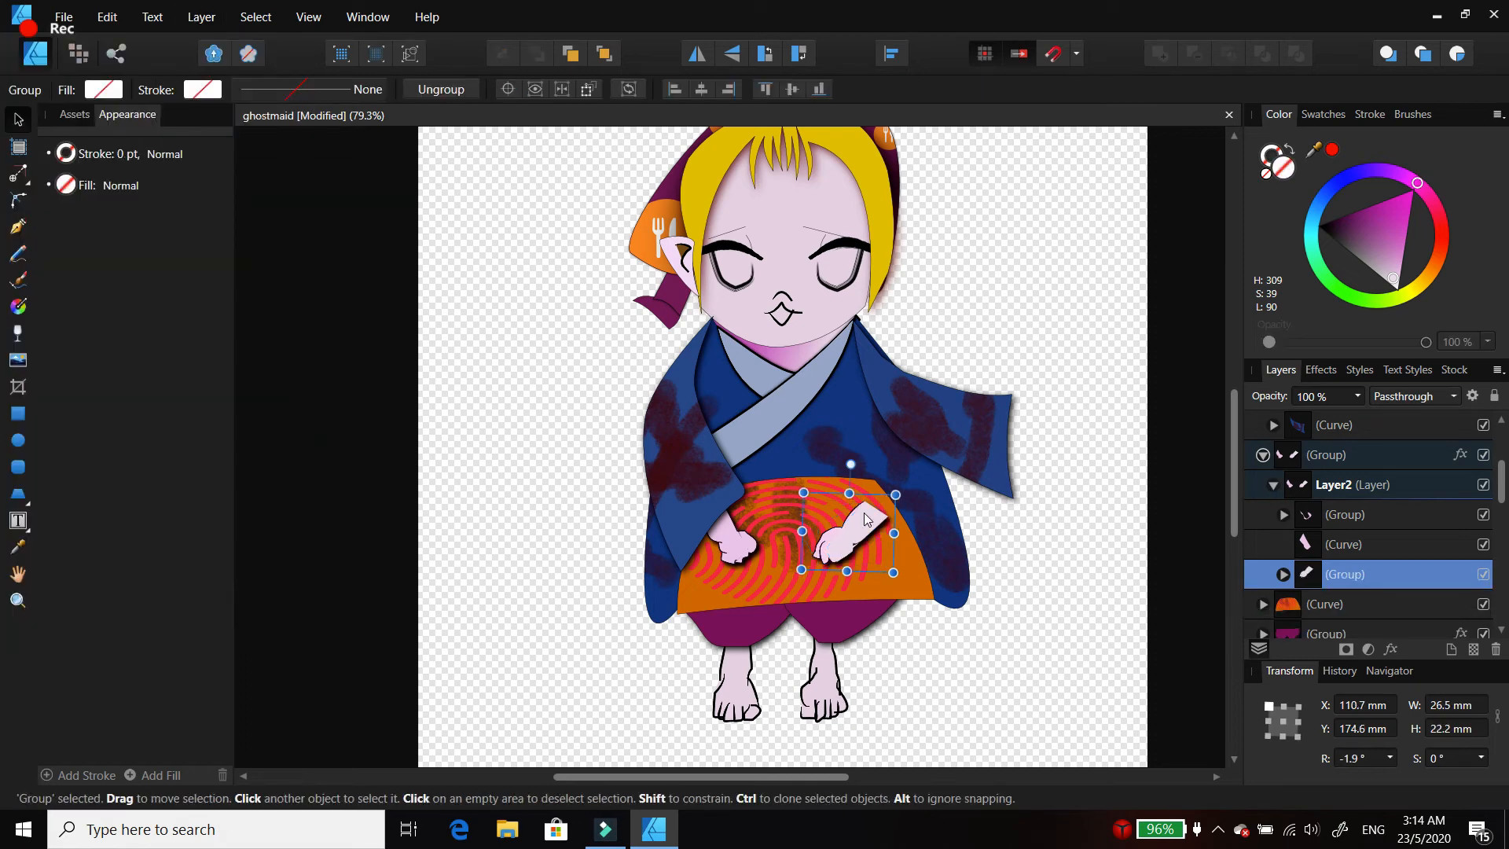
Step: Rotate the right hand group to about −0.4° and move it to the outstretched sleeve's opening, at about X 162.1 mm, Y 141.7 mm
left_click_drag(850, 470, 838, 456)
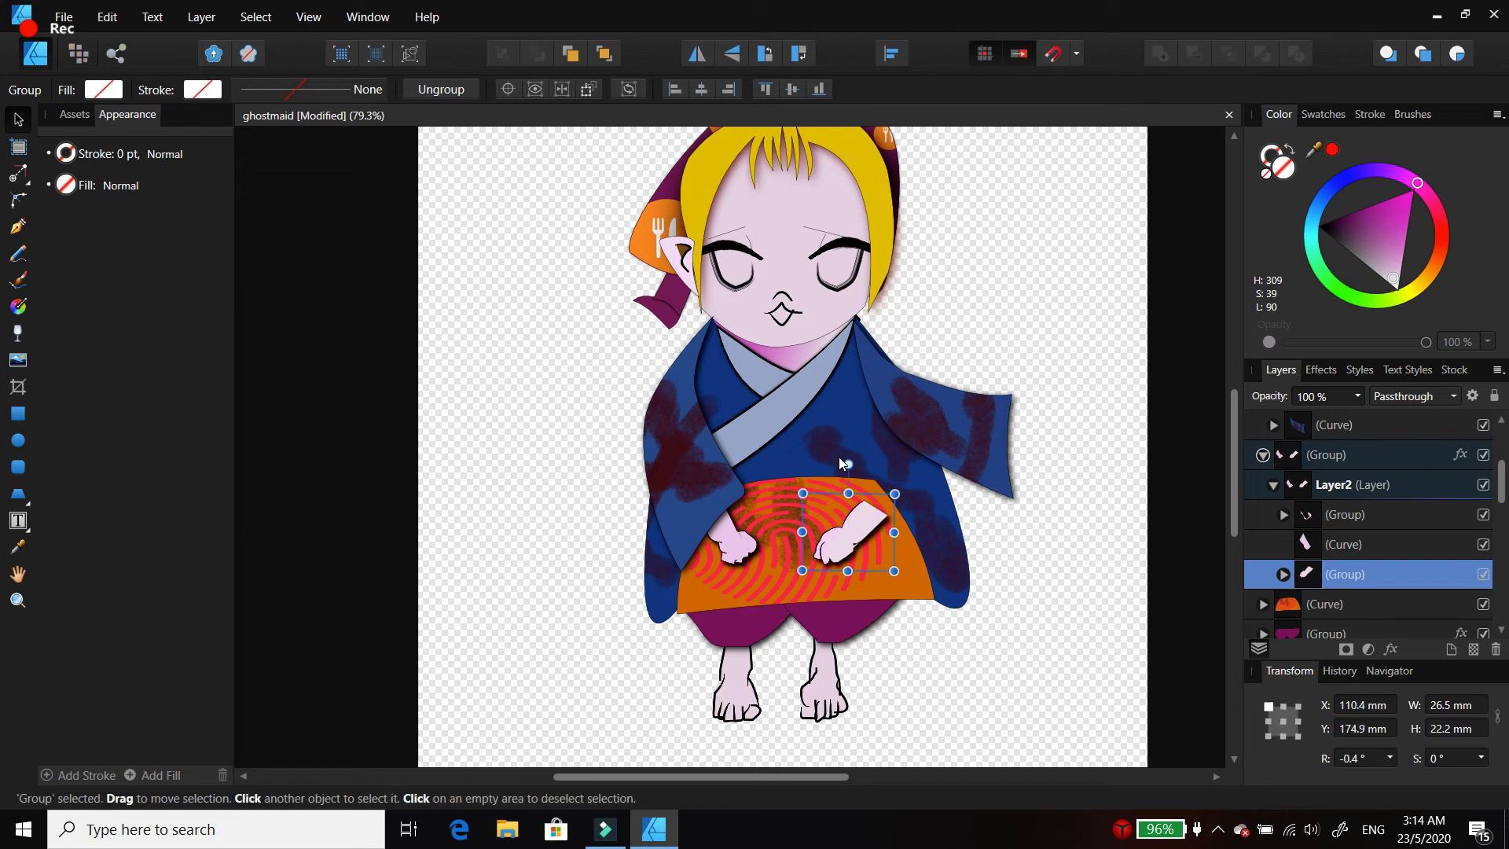
left_click(839, 463)
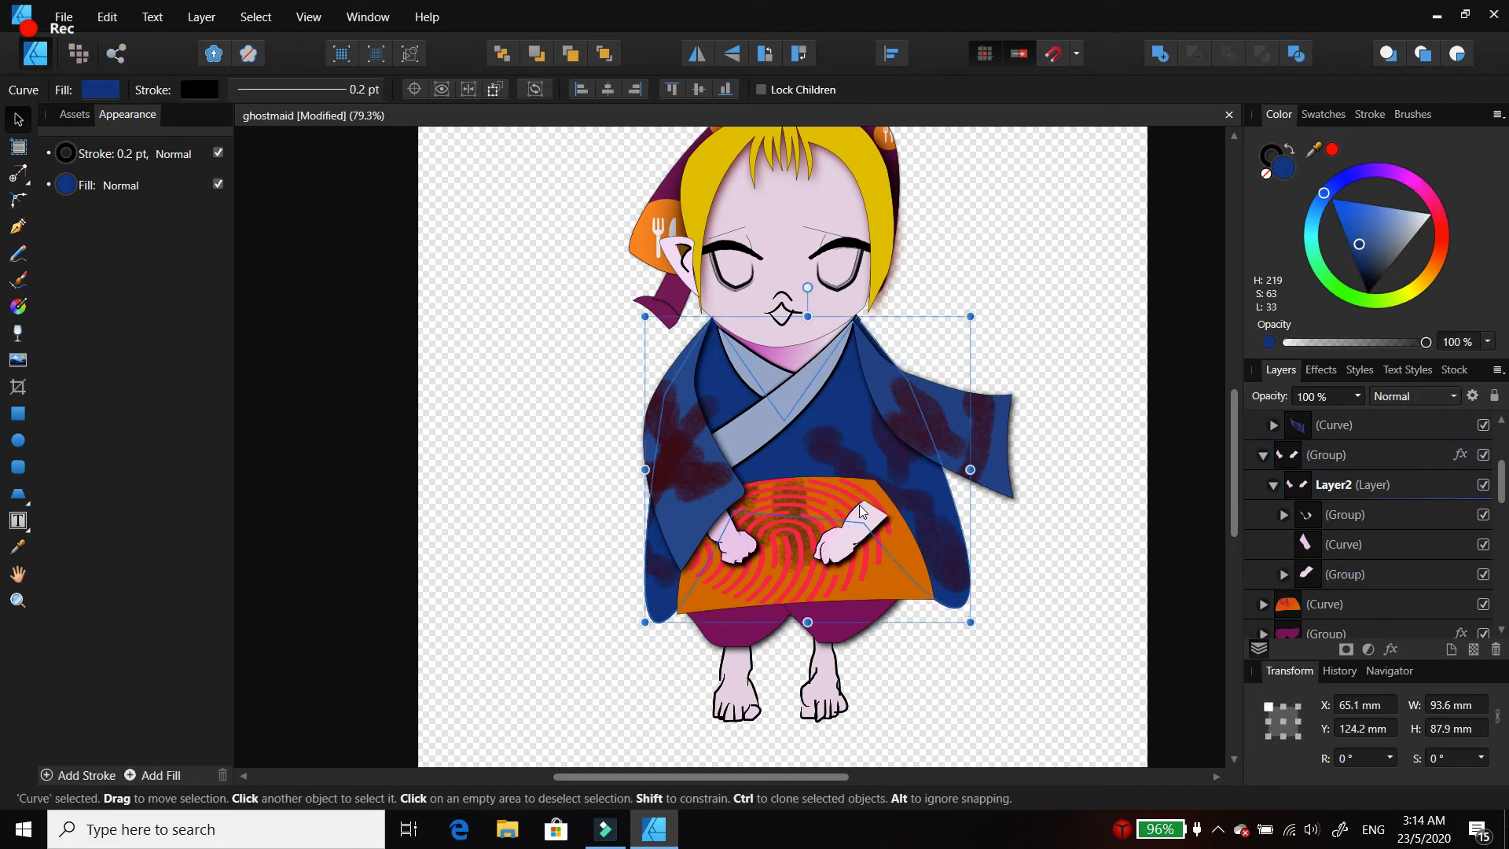
left_click(1305, 571)
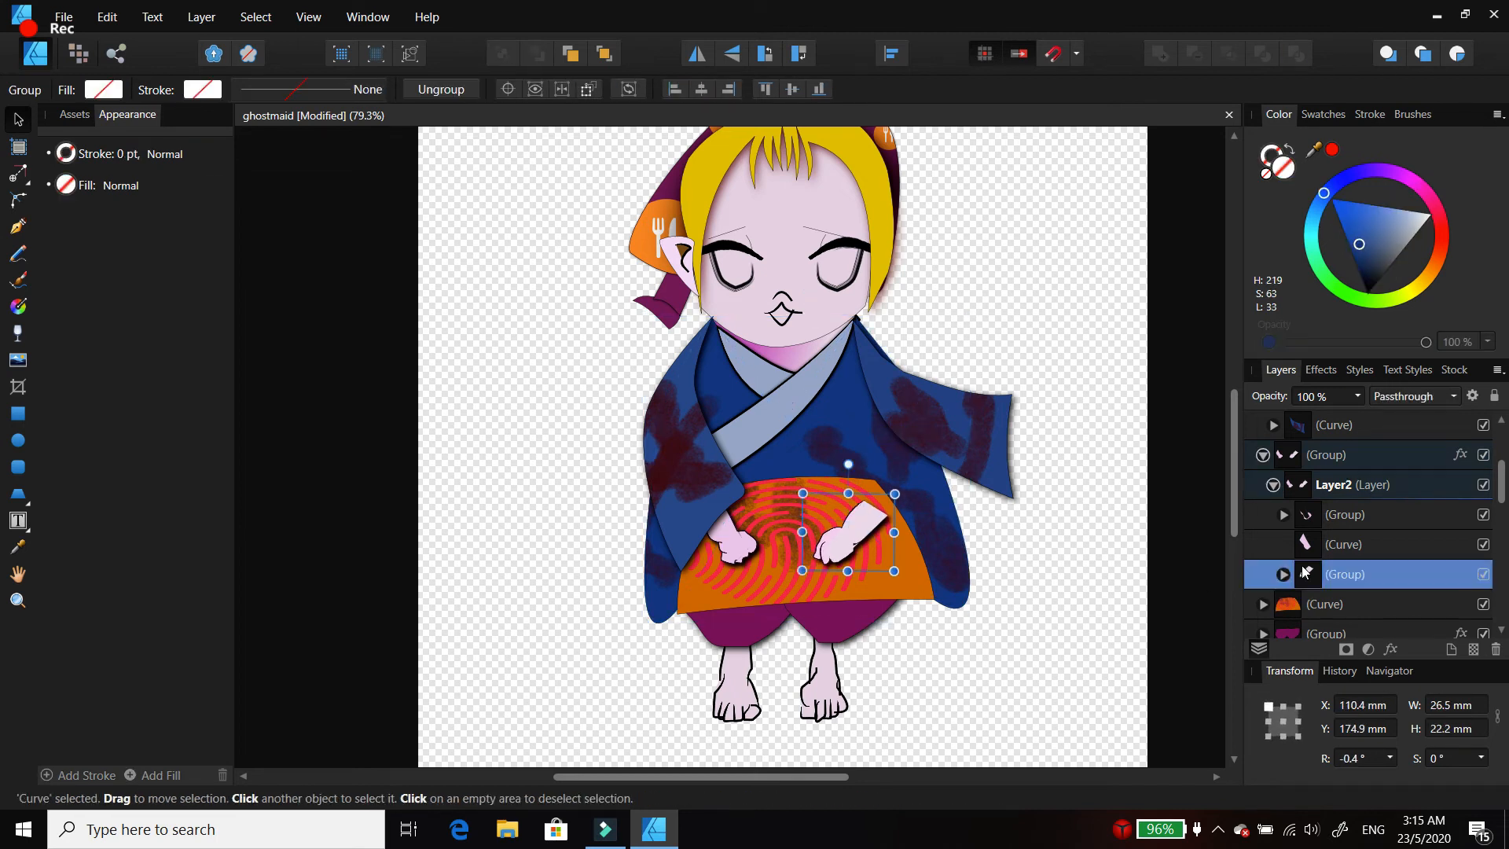
left_click_drag(875, 530, 1054, 414)
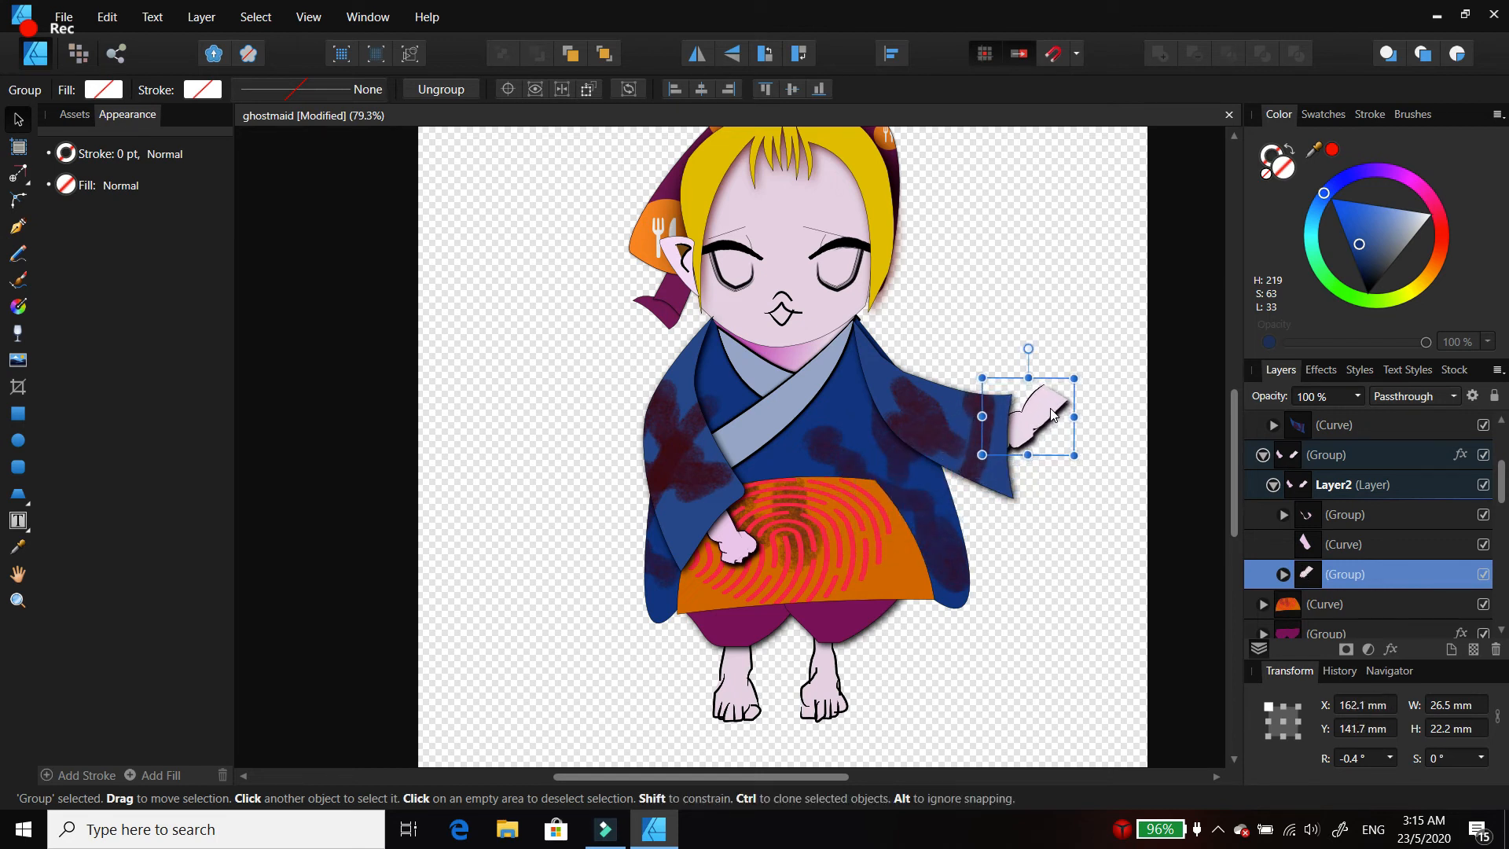
Step: Flip the right hand group vertically and horizontally, and rotate it slightly clockwise so the hand extends outward from the sleeve
left_click(732, 53)
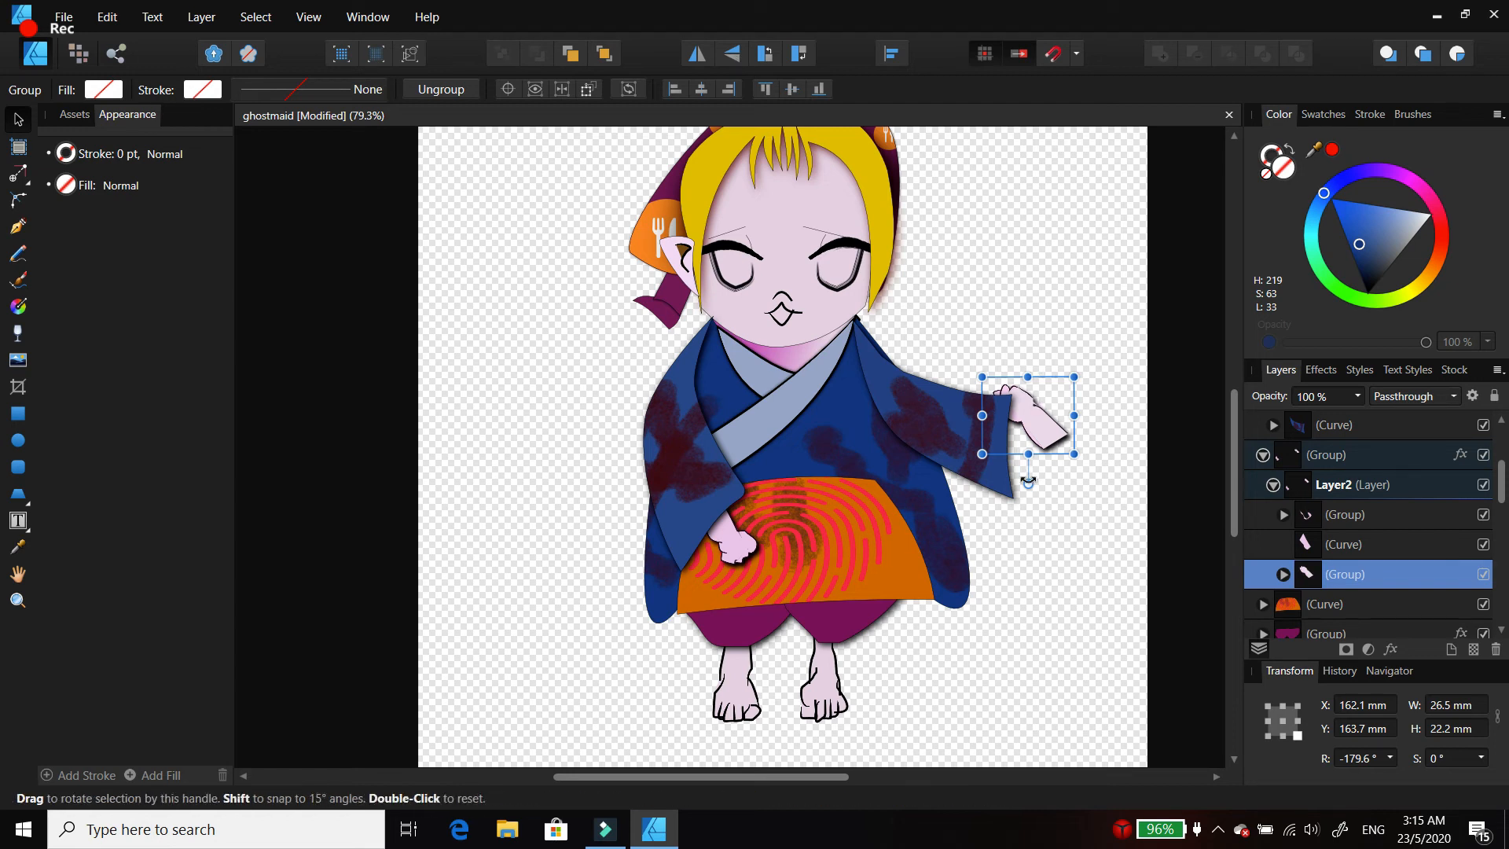
left_click(696, 57)
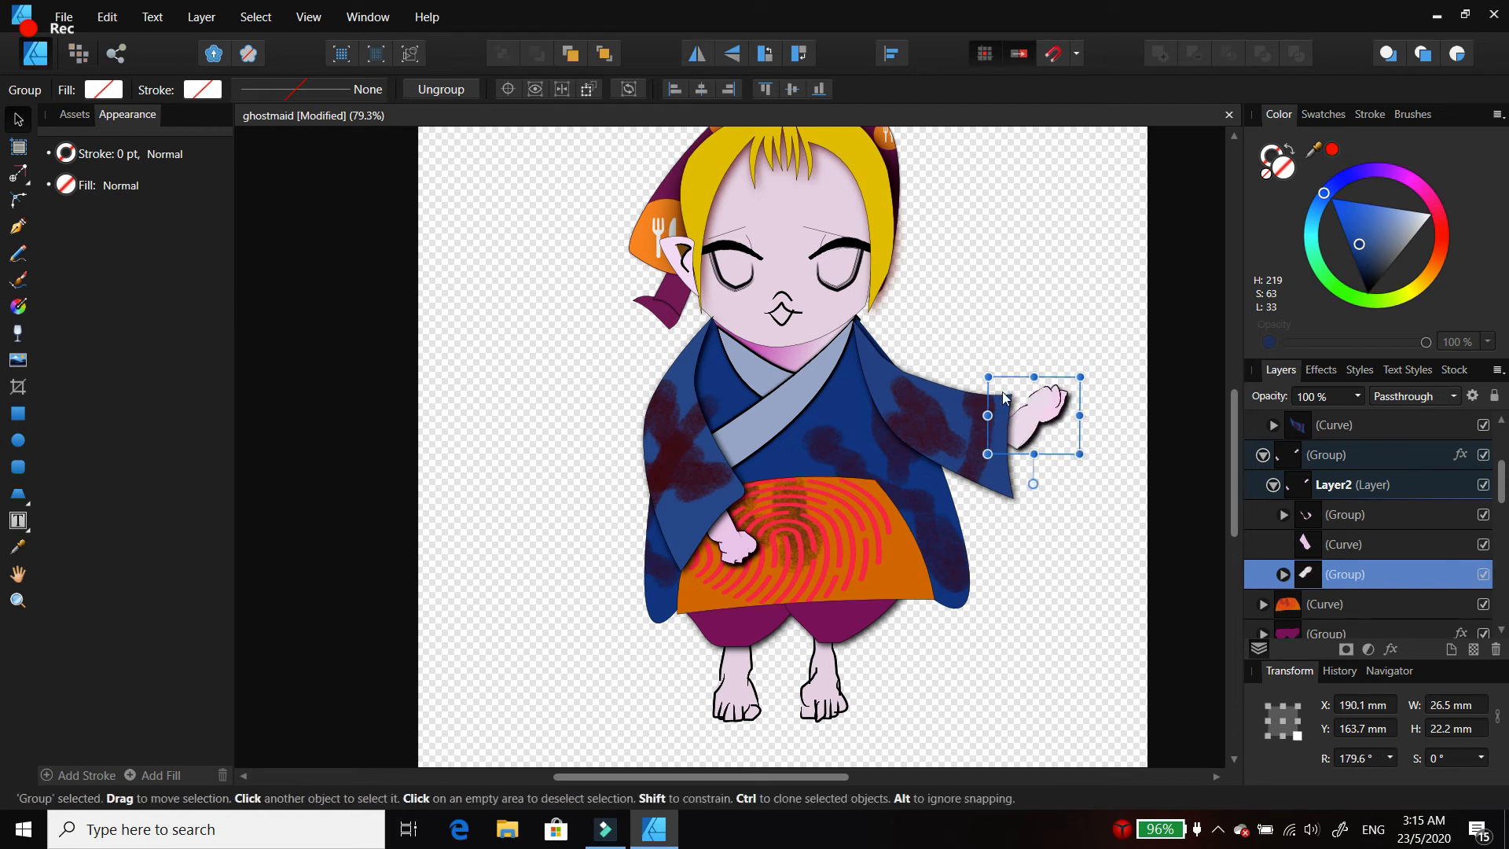
left_click_drag(1033, 484, 1010, 482)
left_click(988, 185)
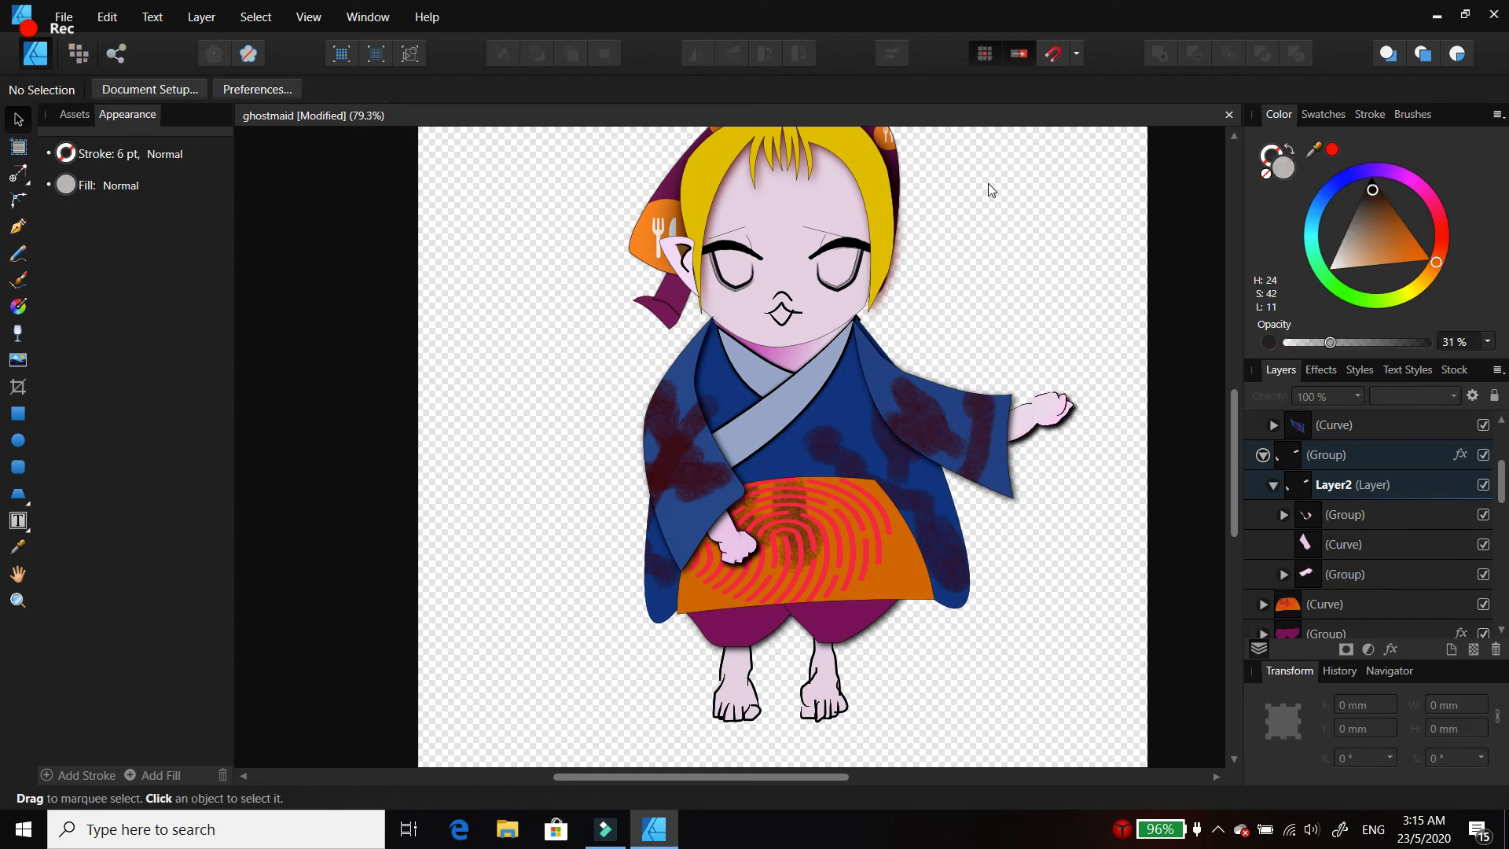
Step: Show the room background again by making the window group, the wall rectangle, the Layer3 floor shadow and the green floor group visible
scroll(1235, 415, "up", 3)
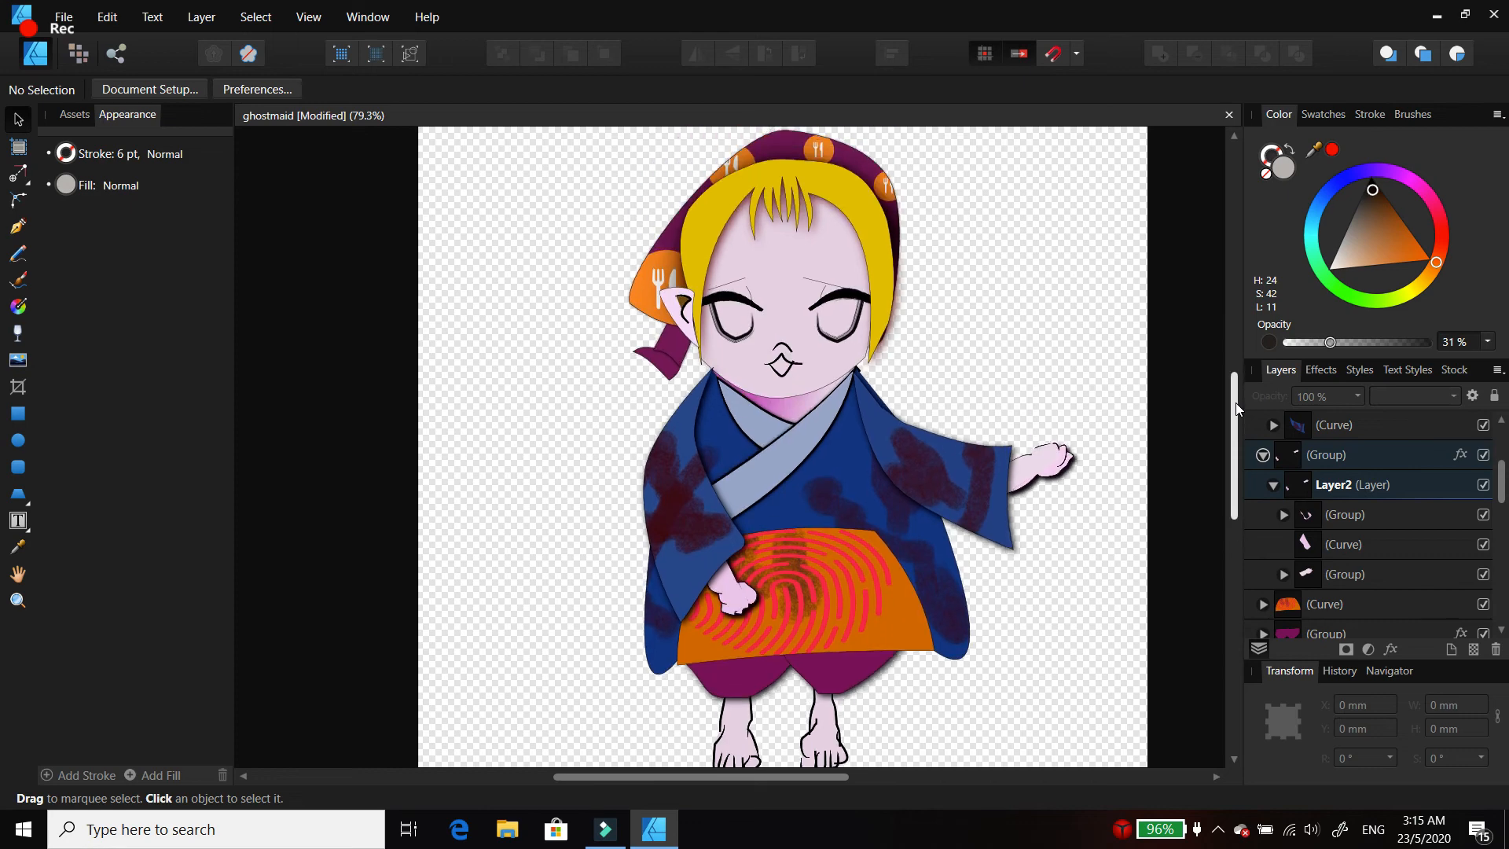
mouse_move(1237, 408)
left_mouse_down()
mouse_move(1229, 469)
mouse_move(1232, 414)
left_mouse_up()
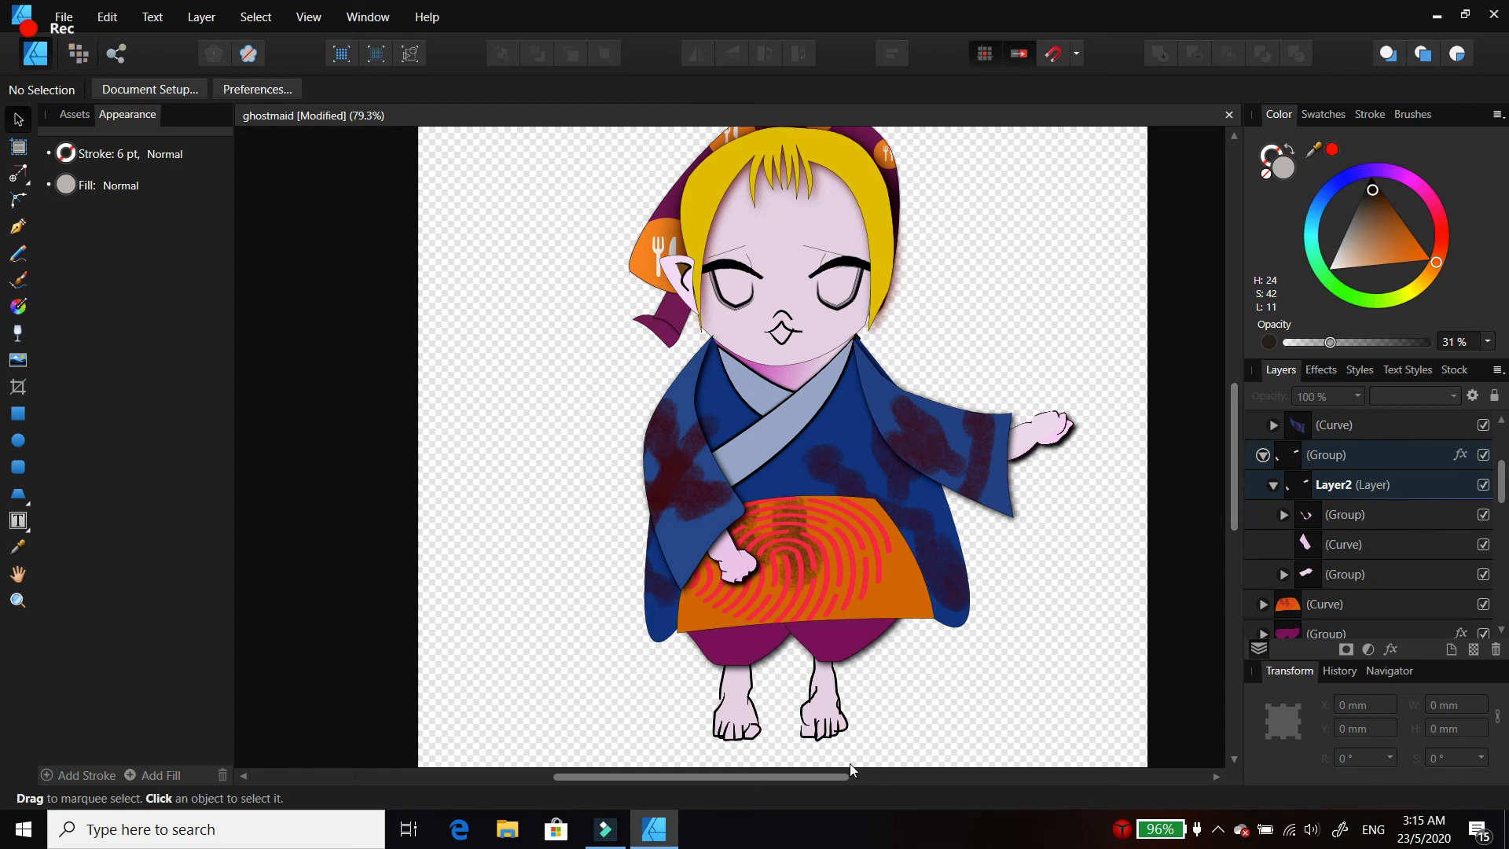
left_click_drag(850, 775, 885, 777)
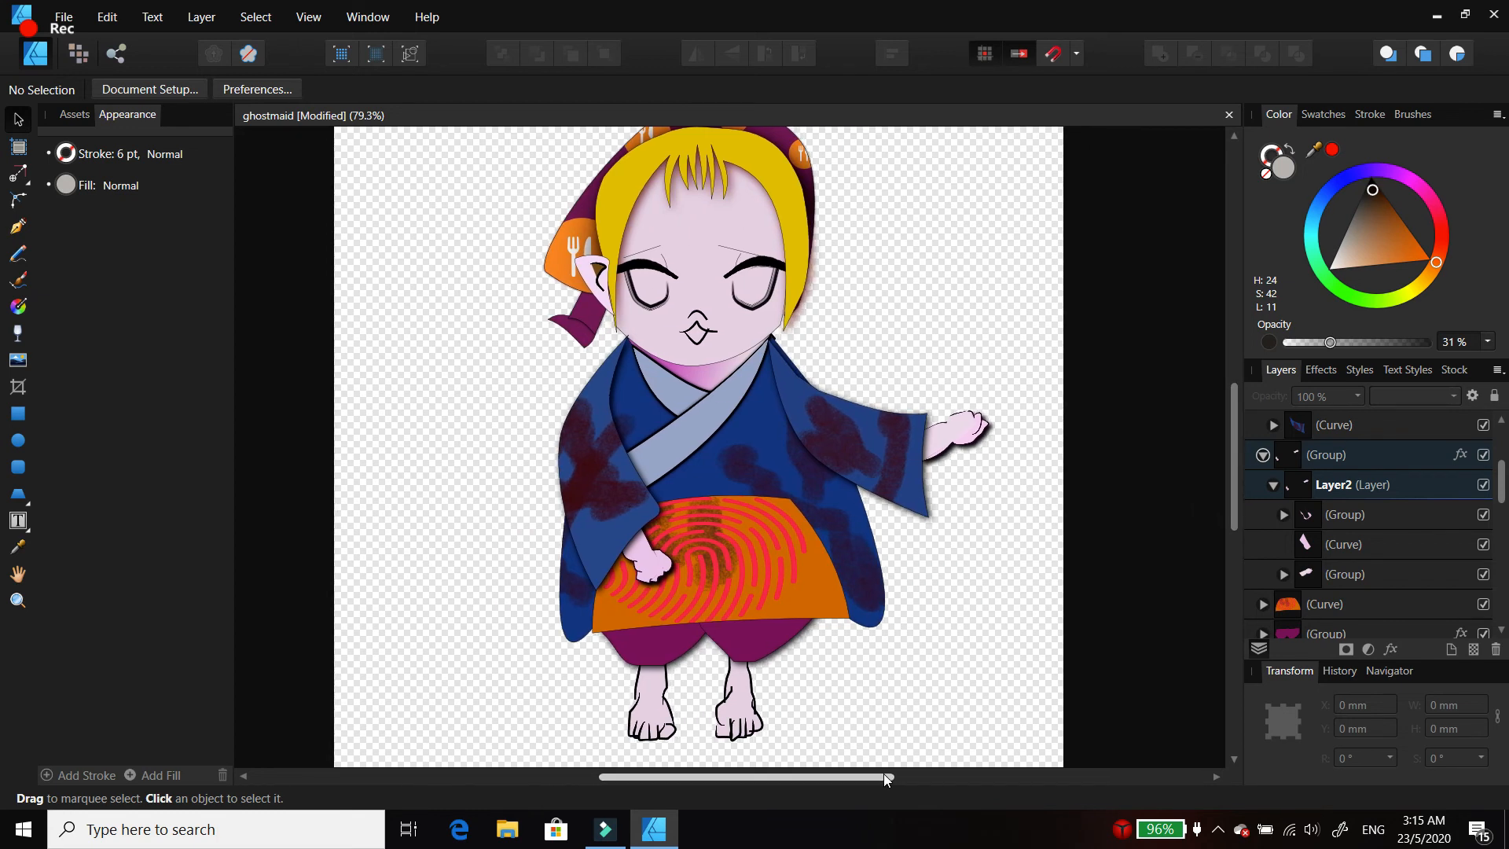
left_click(1262, 455)
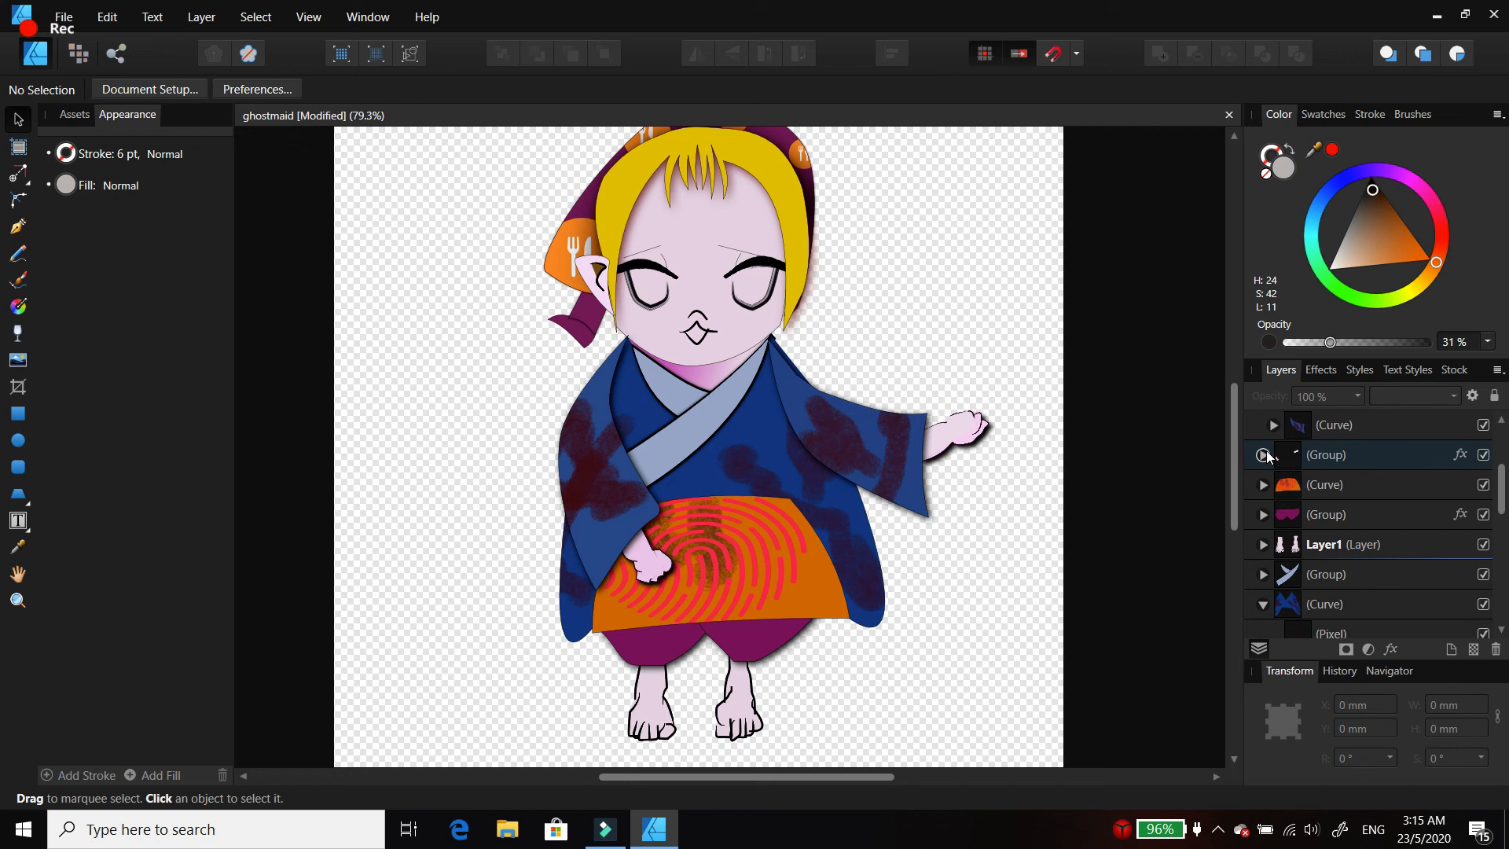
scroll(1367, 527, "down", 8)
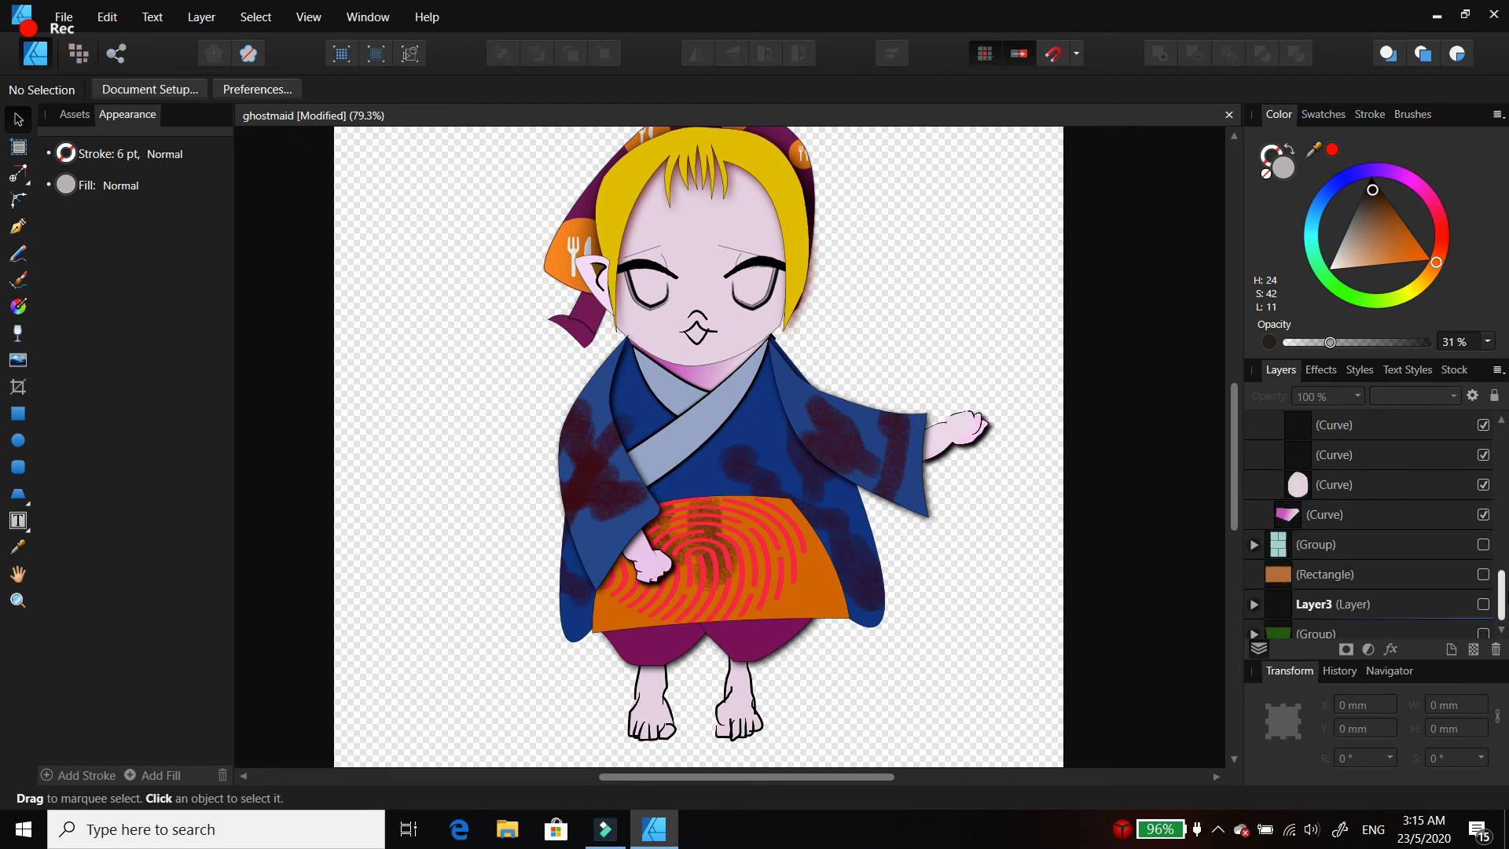
scroll(1367, 526, "down", 1)
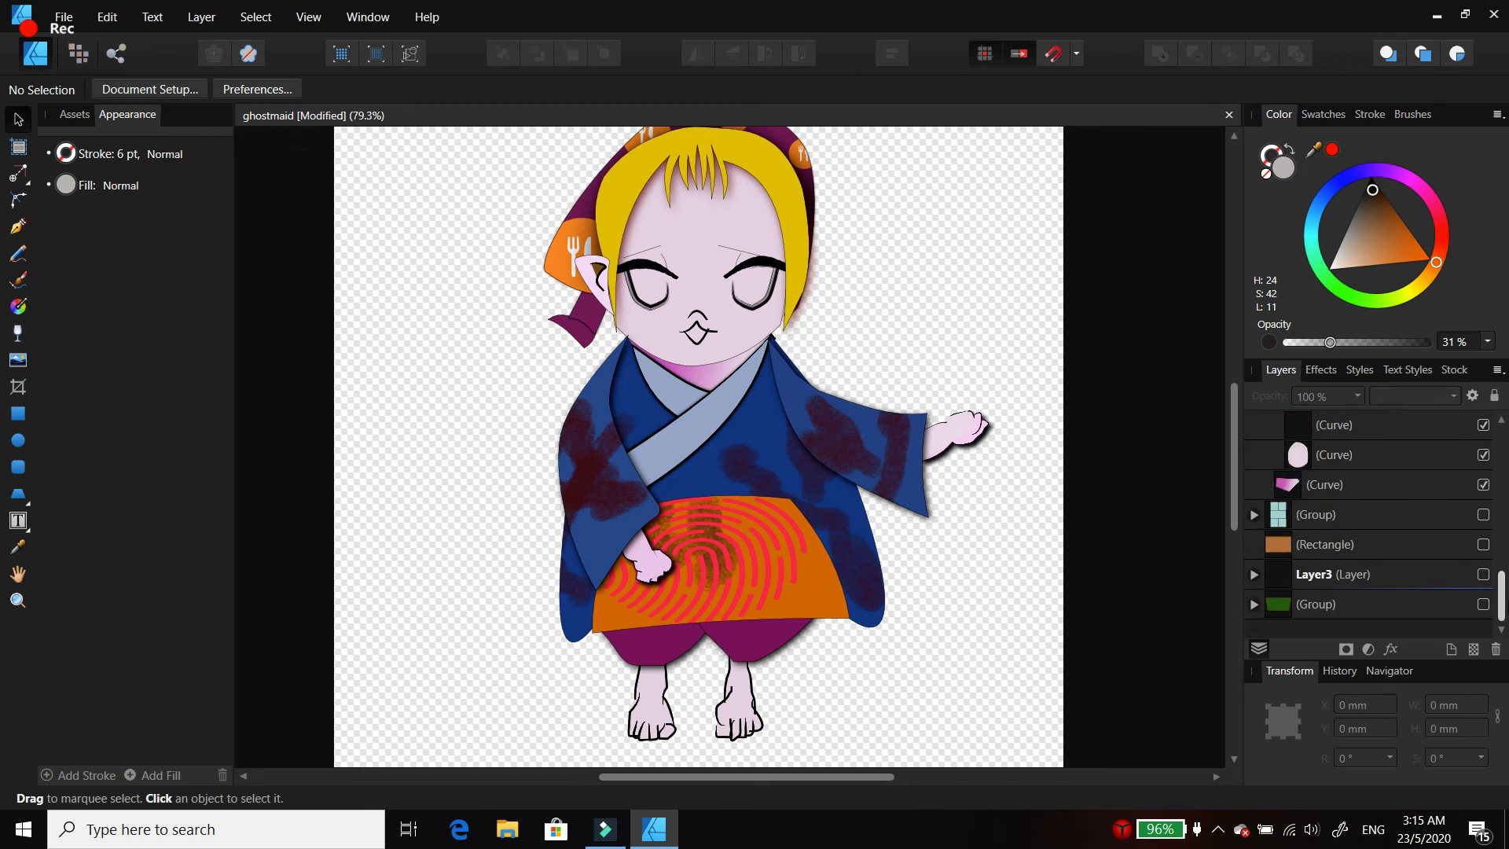
left_click(1483, 514)
left_click(1483, 544)
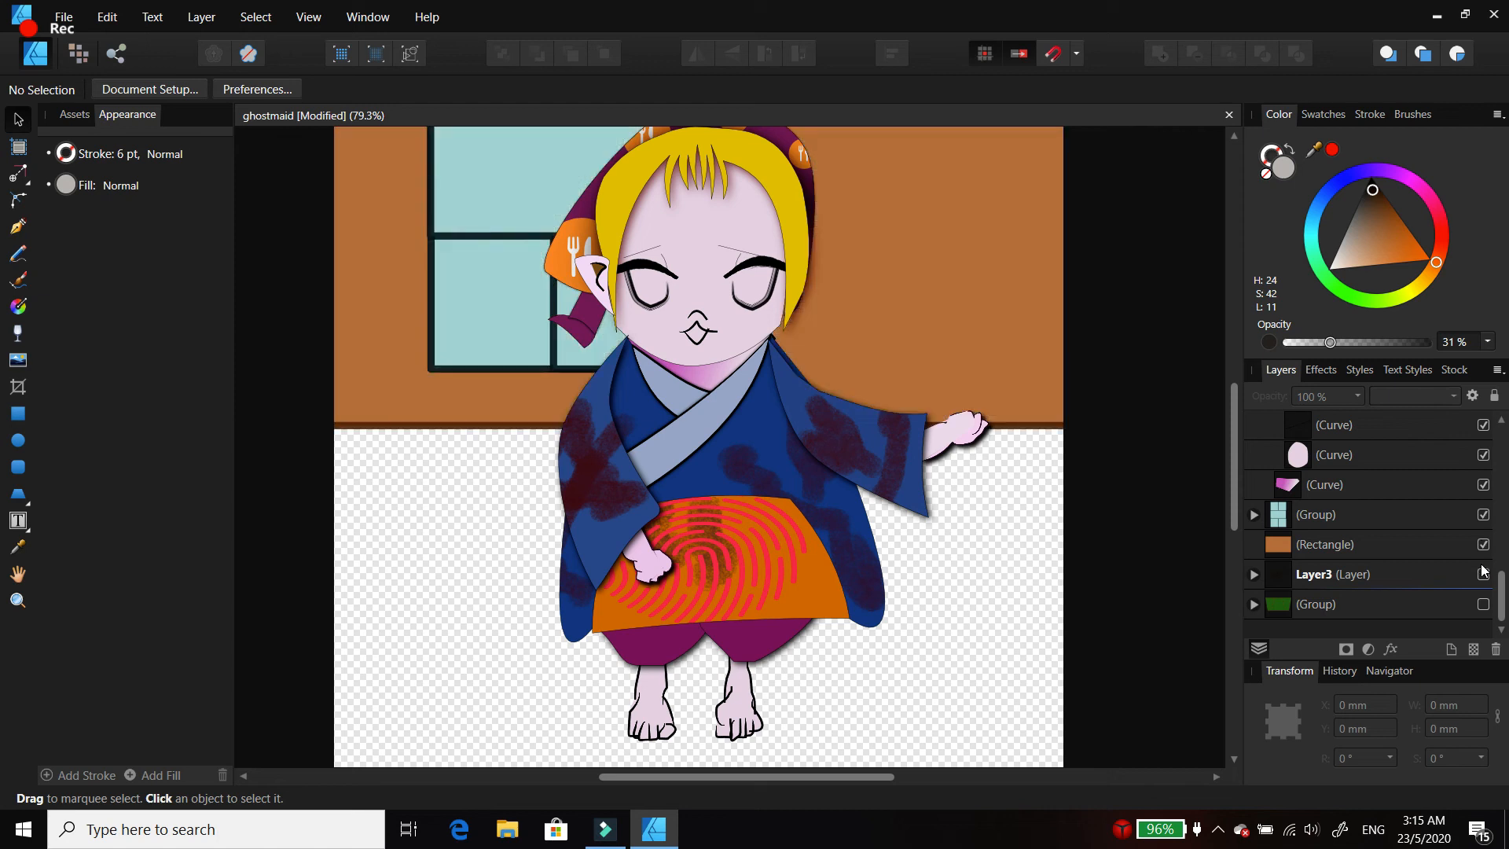
left_click(1483, 575)
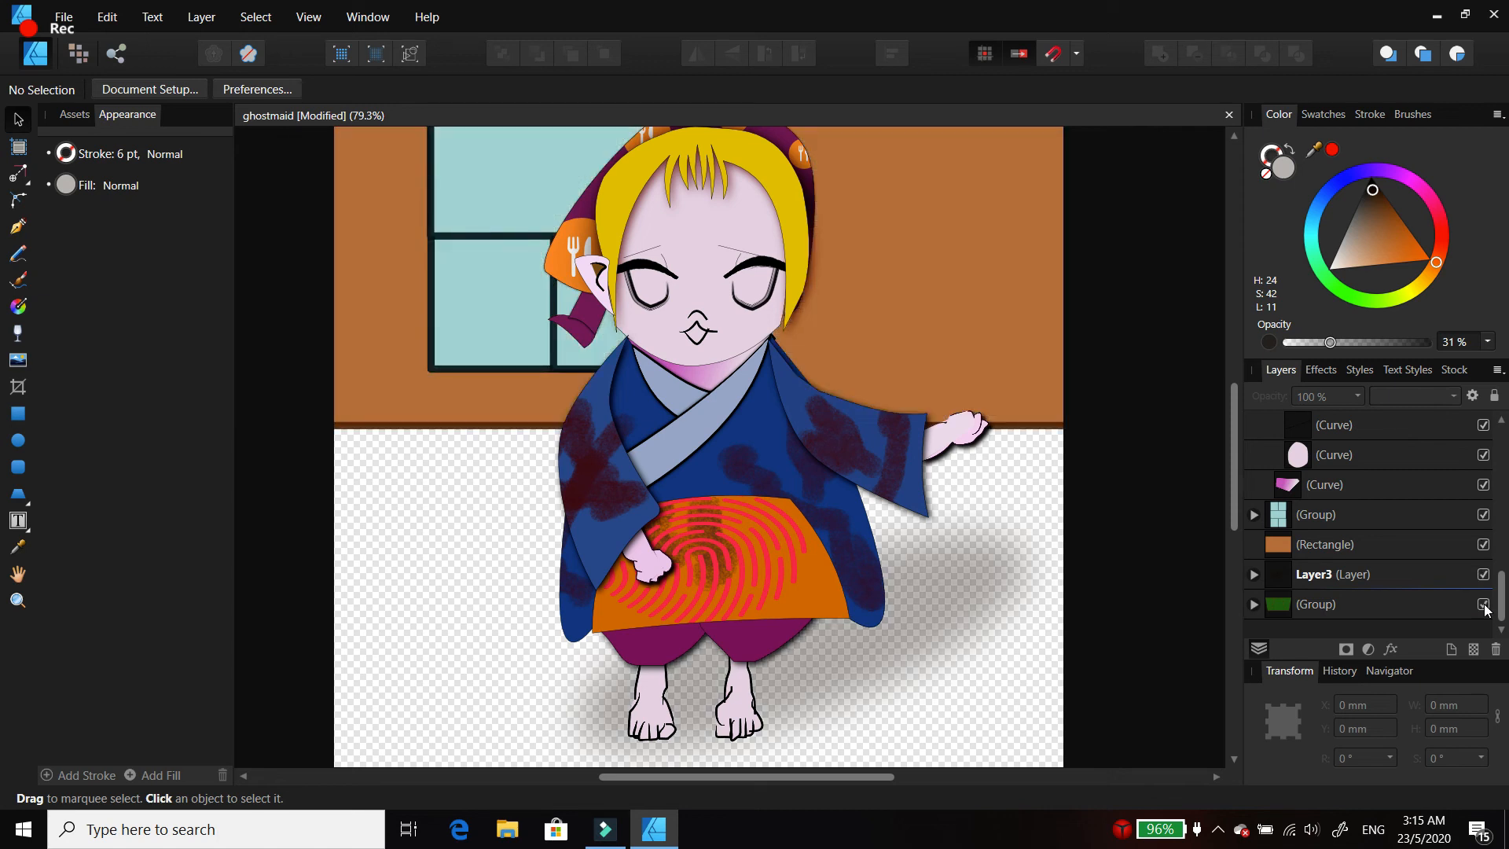
left_click(1483, 604)
Step: Select the whole head group inside the character group and rotate it slightly to about 1.7°
mouse_move(1242, 462)
left_mouse_down()
mouse_move(1238, 376)
mouse_move(1243, 467)
mouse_move(1245, 412)
mouse_move(1253, 452)
left_mouse_up()
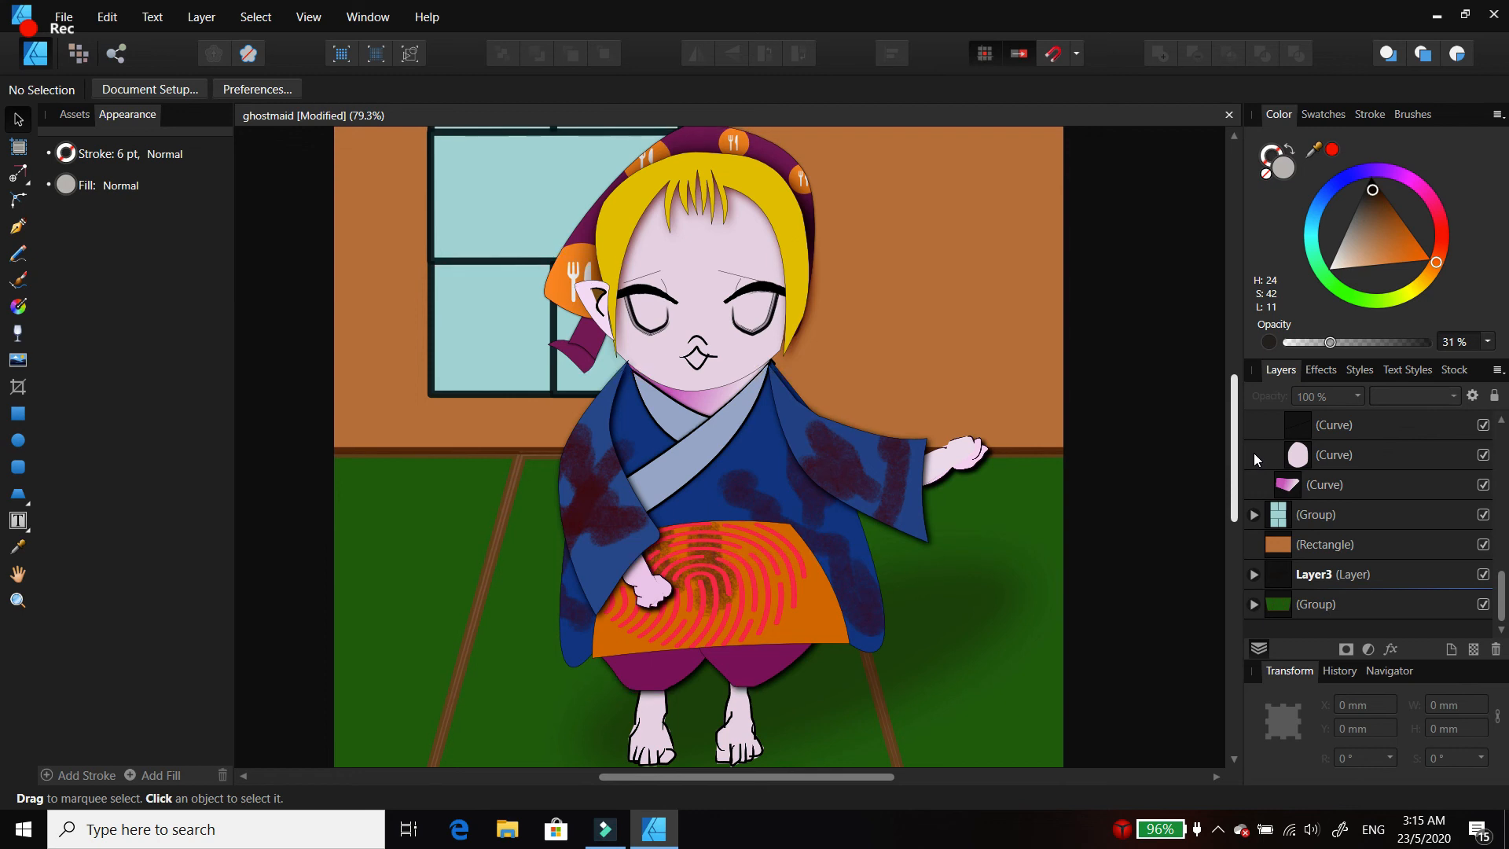
left_click_drag(1500, 583, 1493, 440)
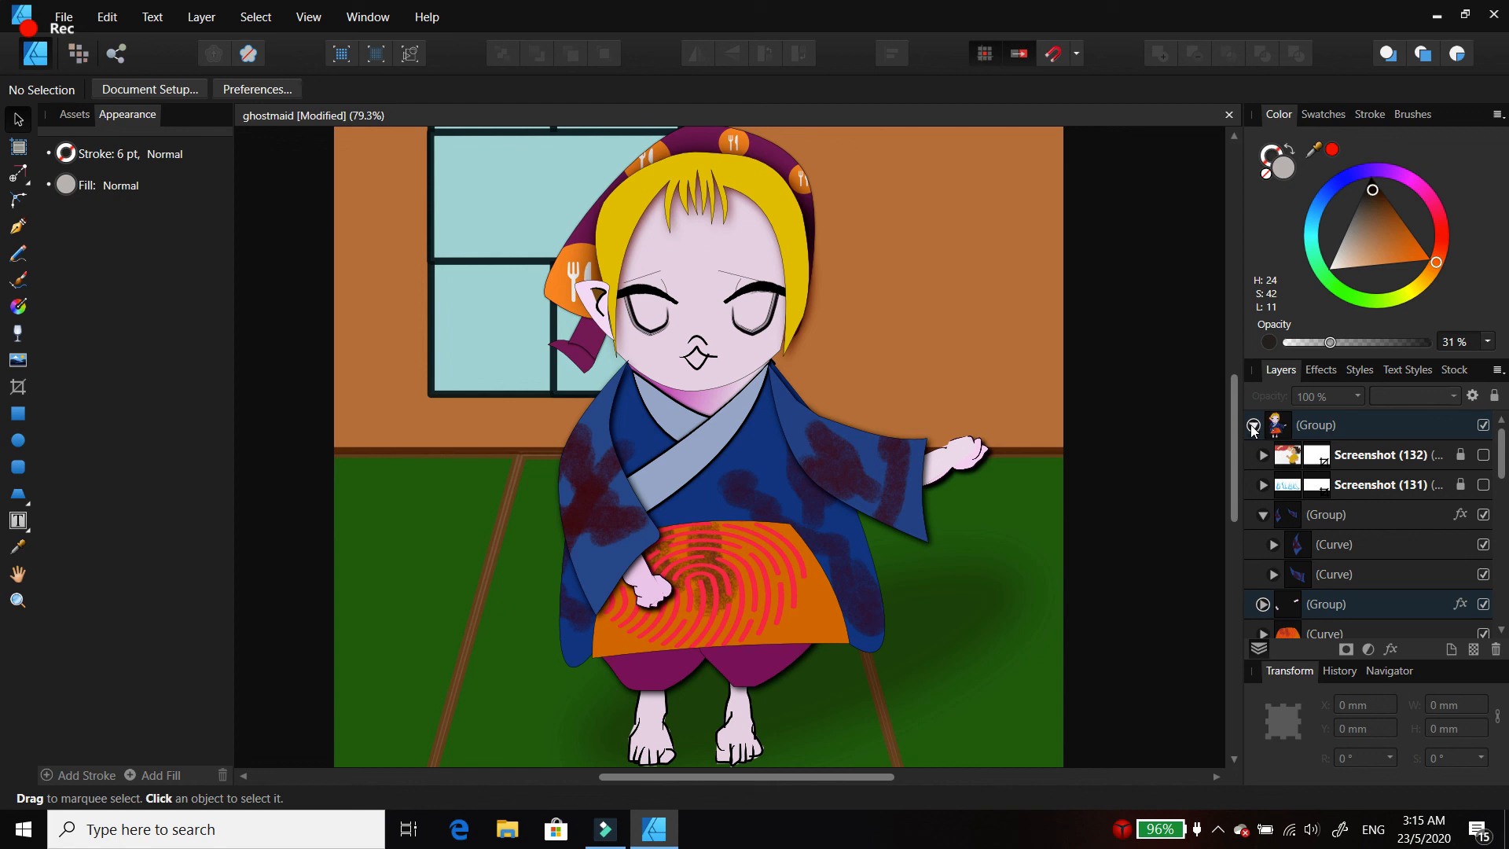
left_click(1252, 425)
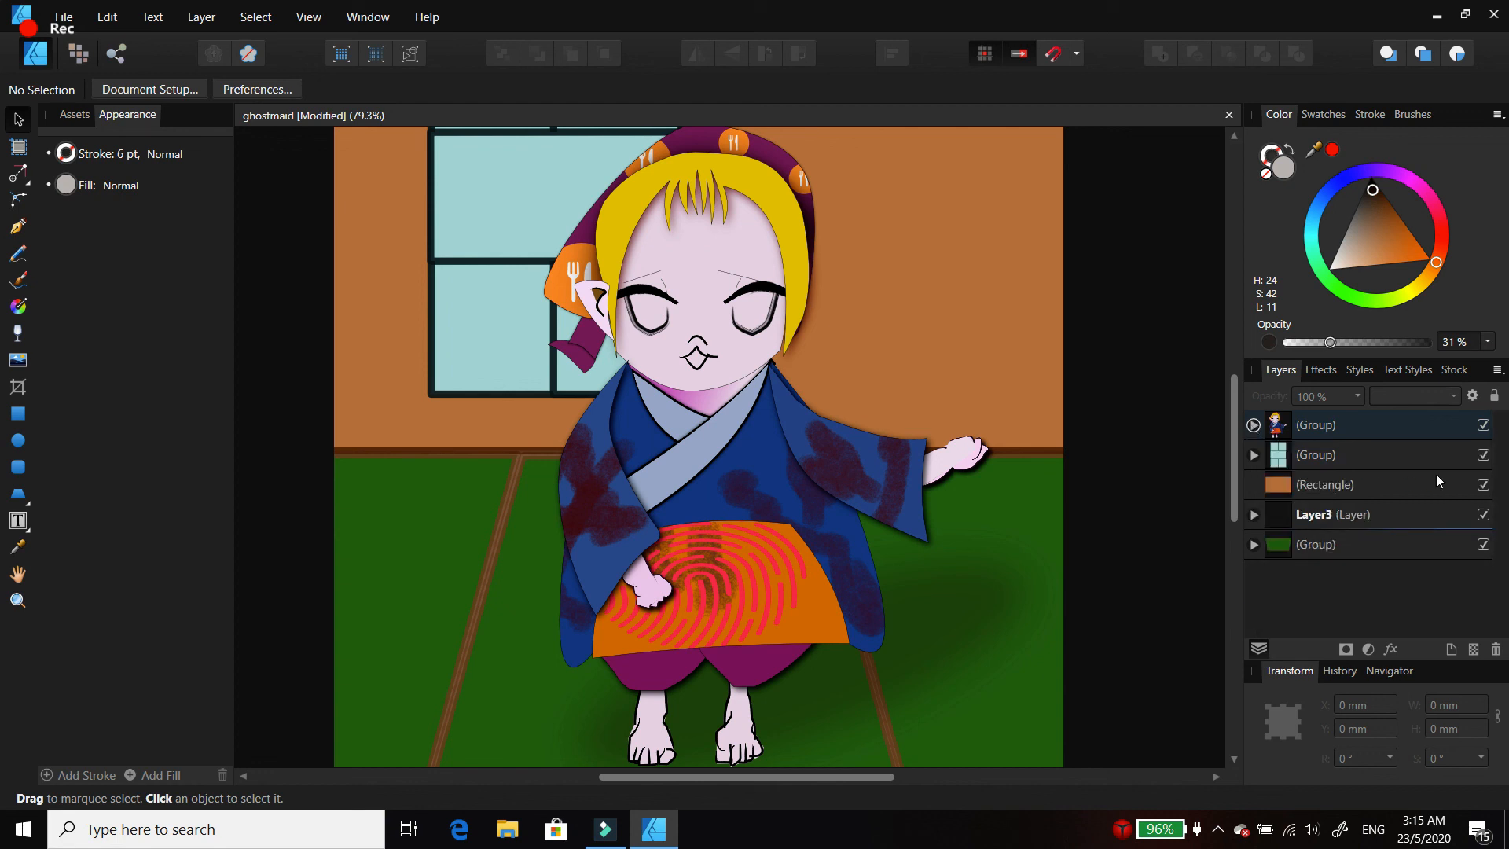
left_click(1254, 425)
scroll(1503, 436, "down", 5)
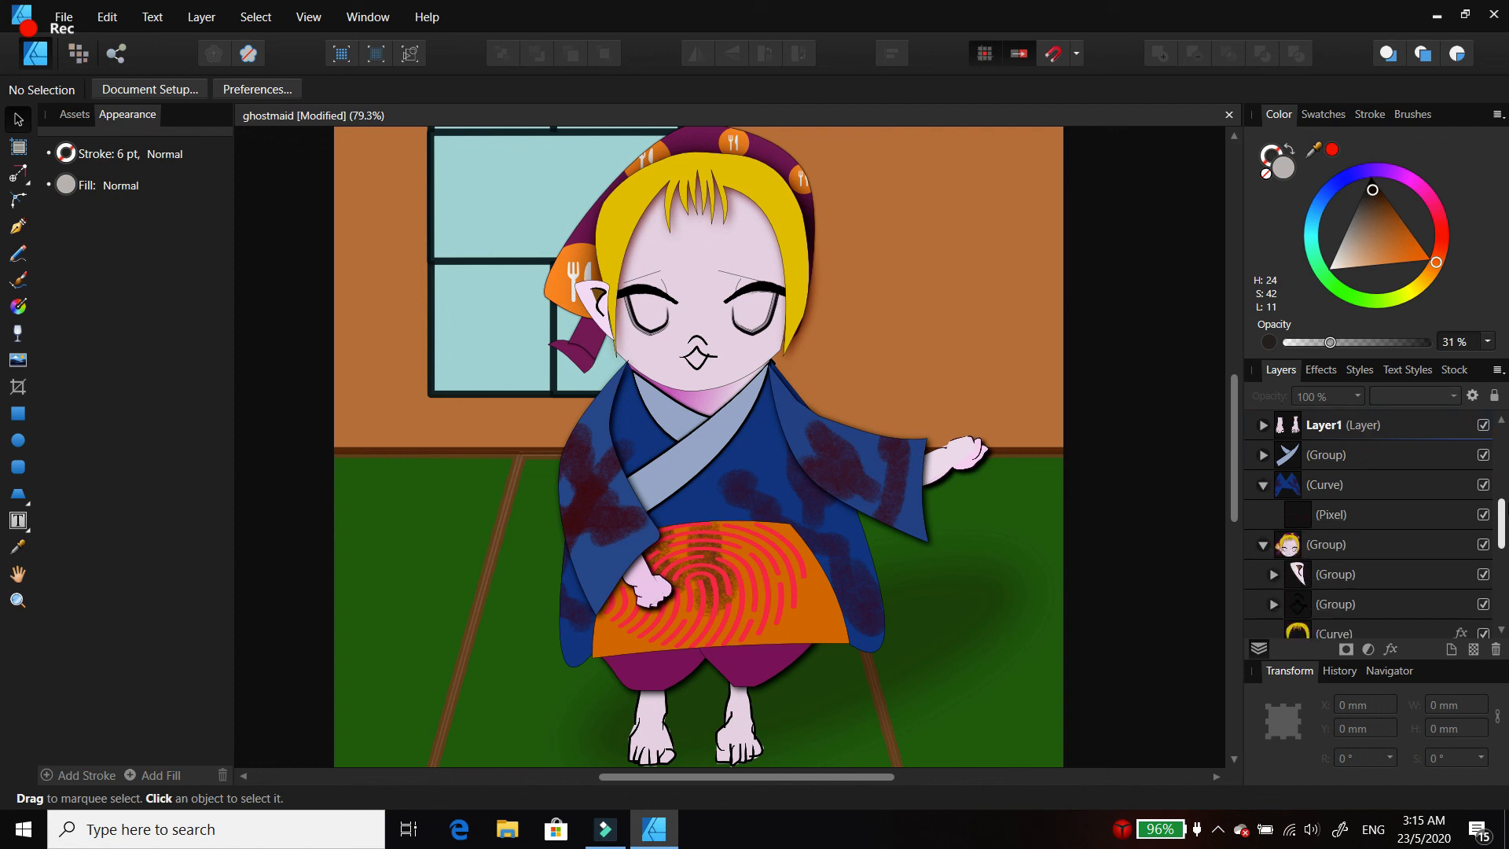
left_click(1334, 548)
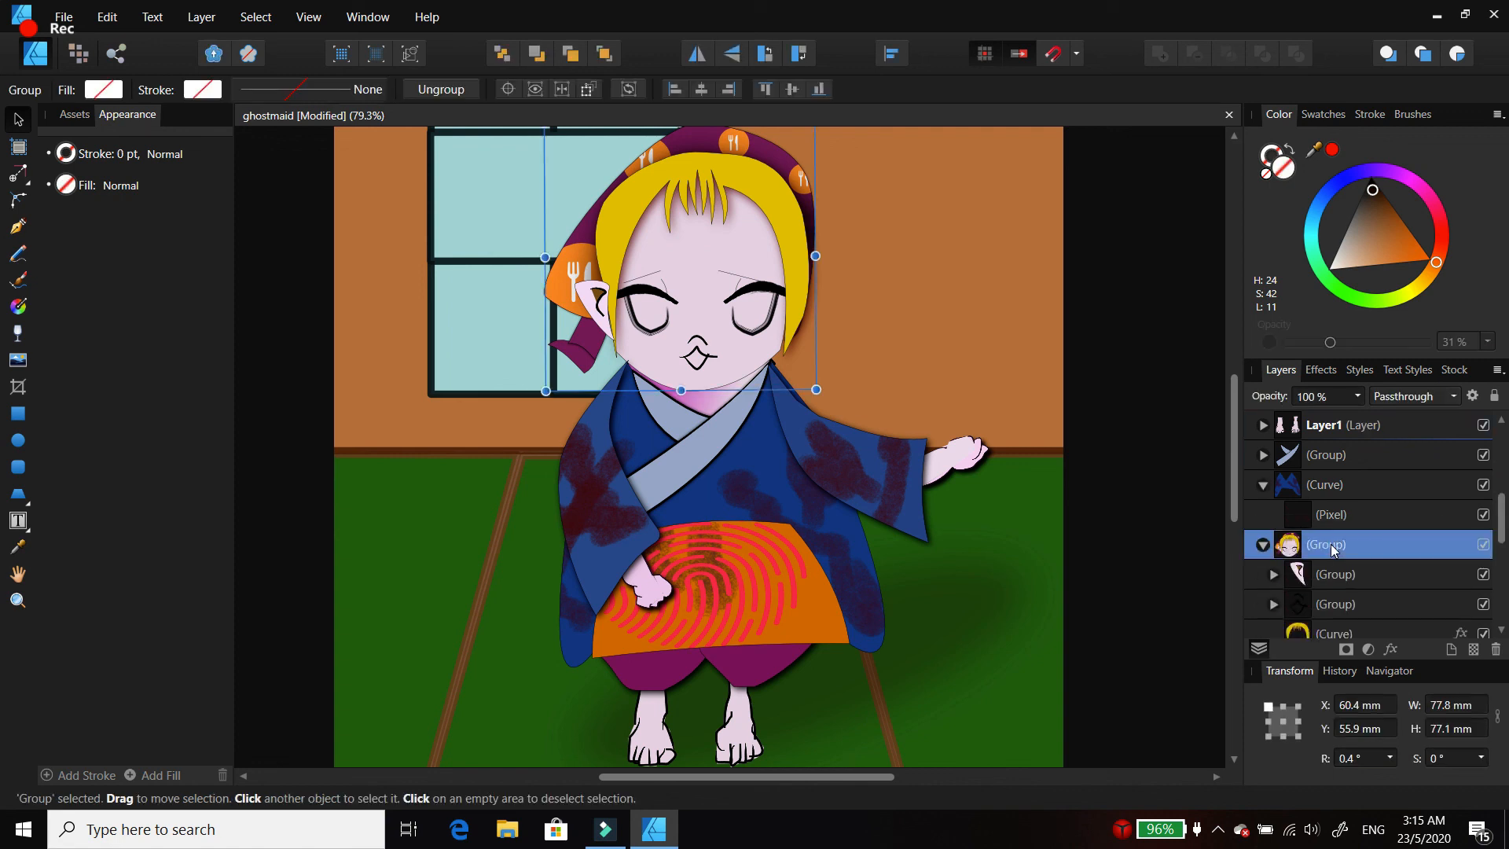
left_click_drag(1239, 394, 1231, 376)
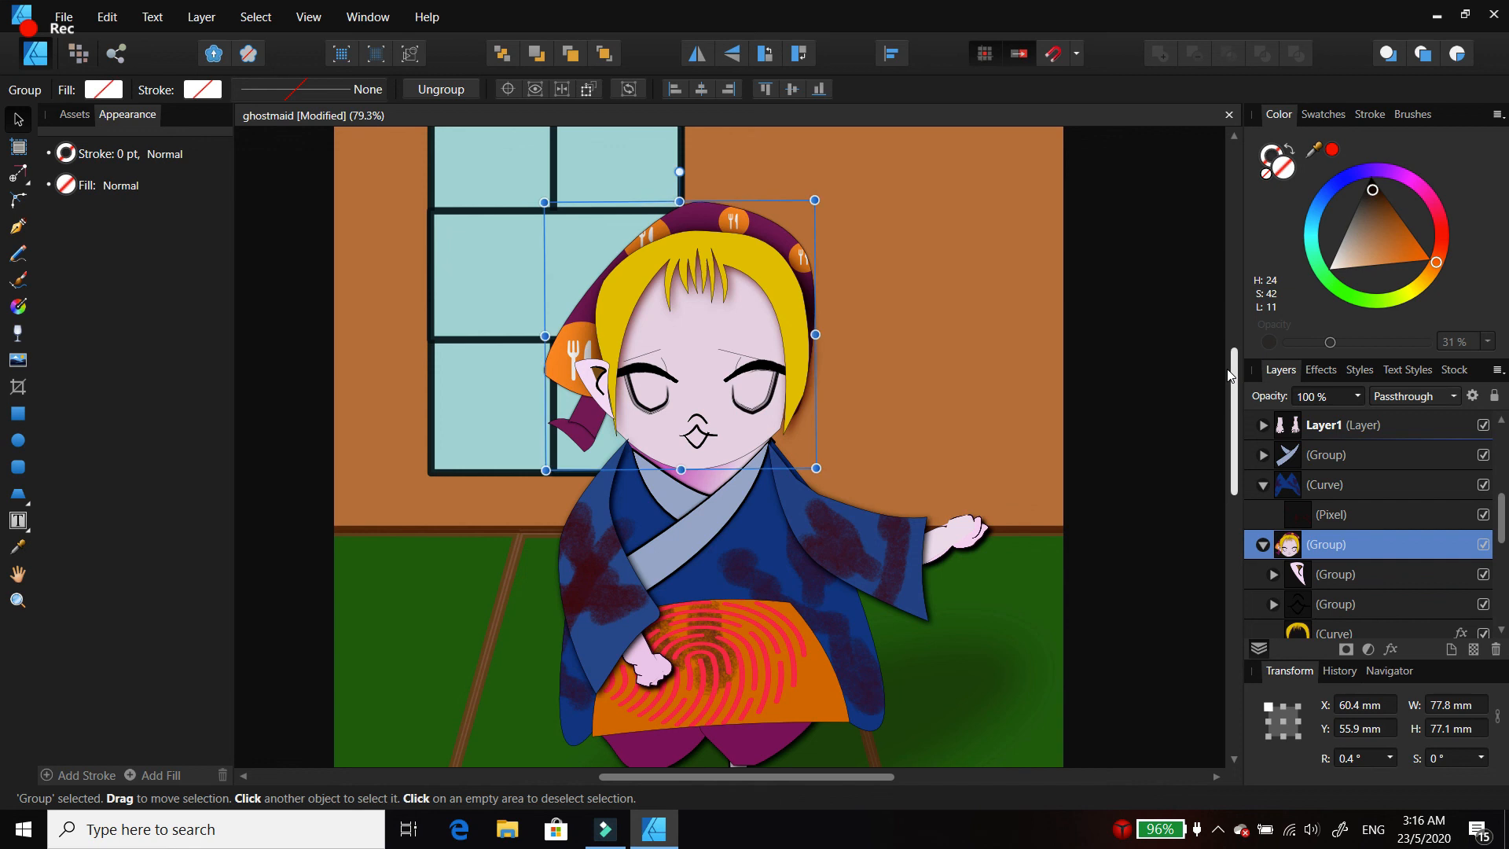
mouse_move(679, 171)
left_mouse_down()
mouse_move(696, 161)
mouse_move(675, 157)
mouse_move(703, 157)
mouse_move(677, 163)
left_mouse_up()
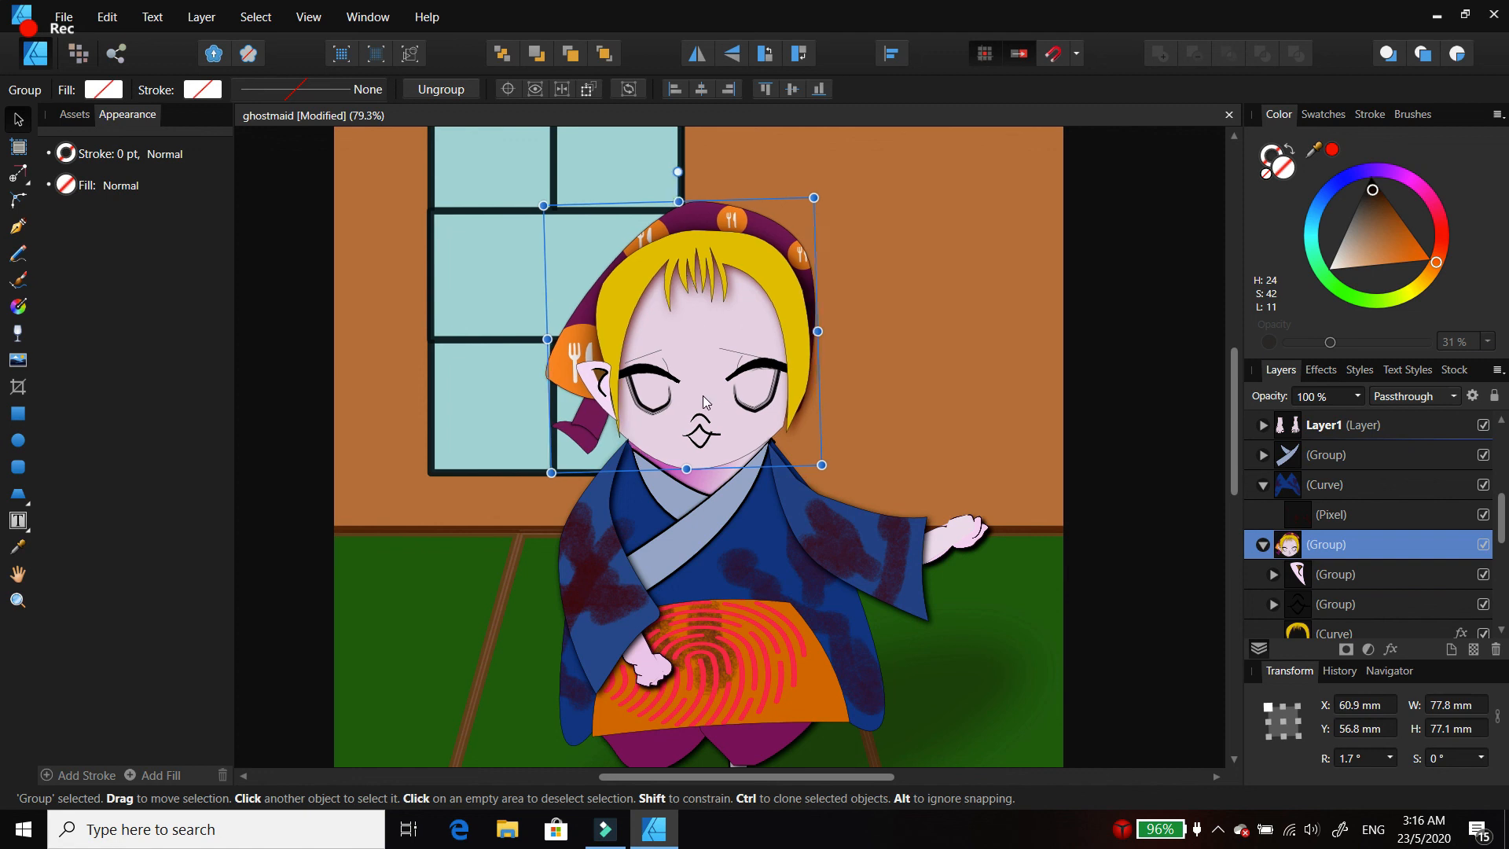
Step: Move the head group off the neck onto the outstretched hand, at about X 131.4 mm, Y 72.9 mm, and deselect it
left_click_drag(703, 395, 946, 451)
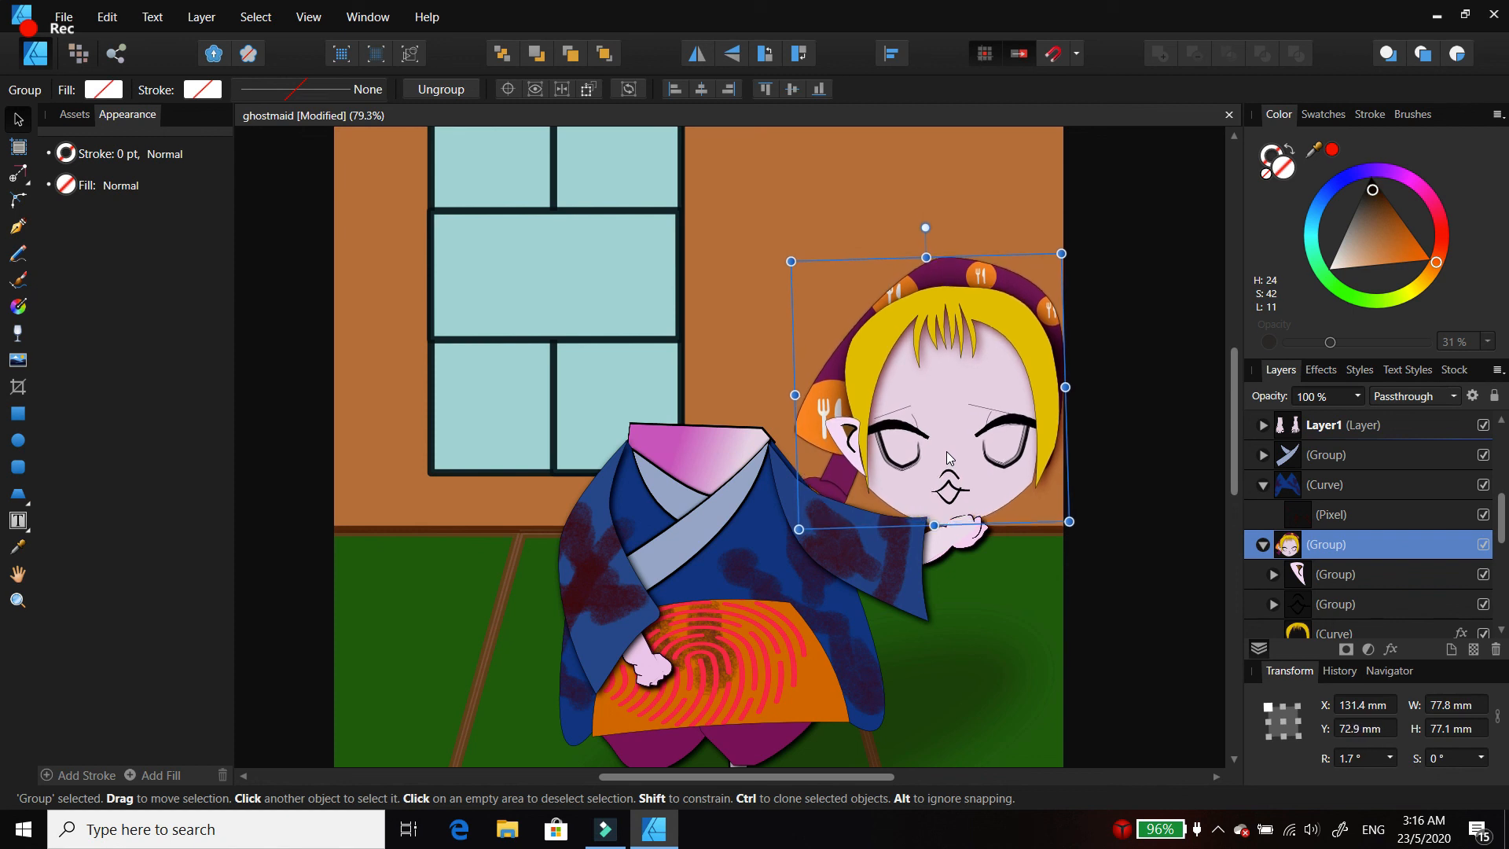
left_click(1086, 572)
left_click(1086, 573)
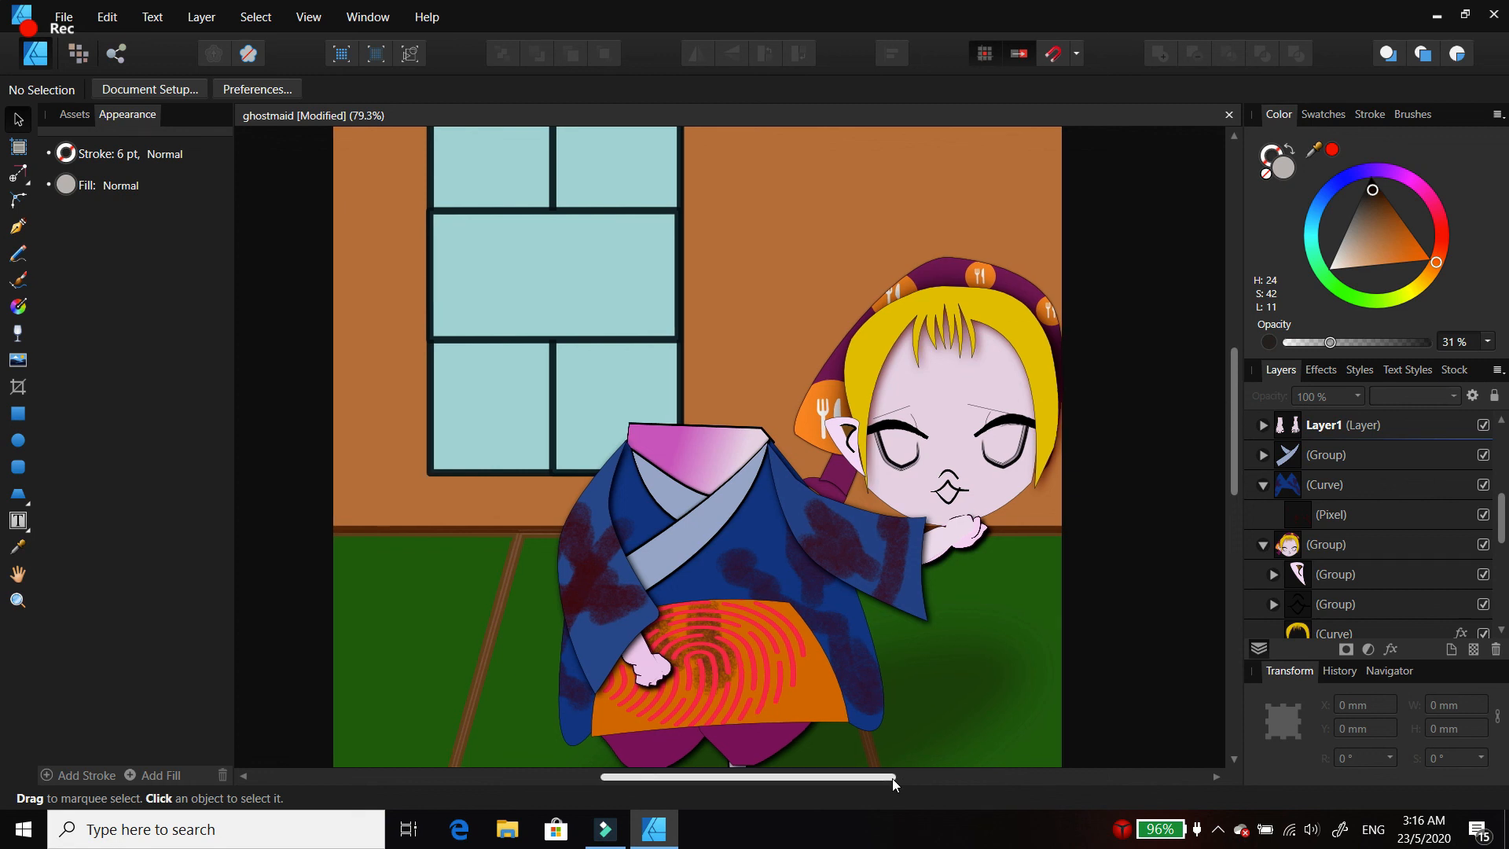
left_click_drag(893, 778, 951, 776)
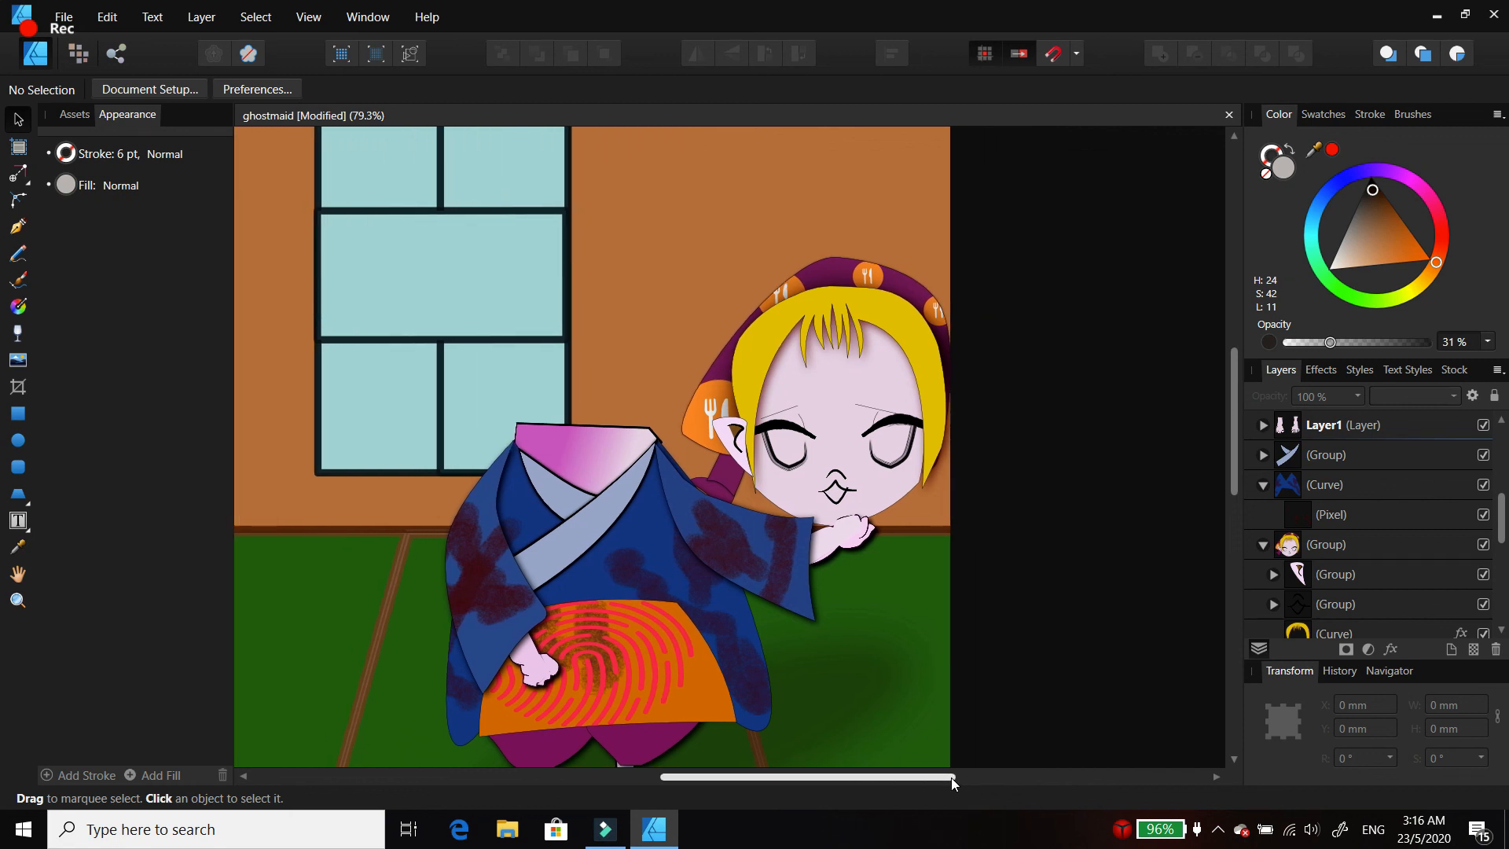